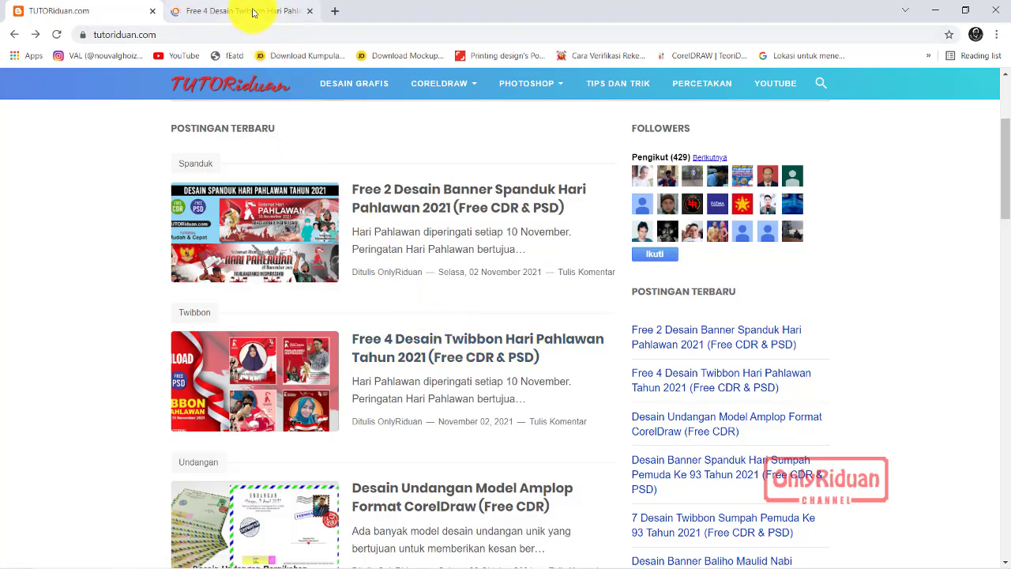
Switch to the Hari Pahlawan twibbon article and scroll to the Twibbon Hari Pahlawan 2021 - 02 section
{"action": "left_click", "coordinate": [251, 11]}
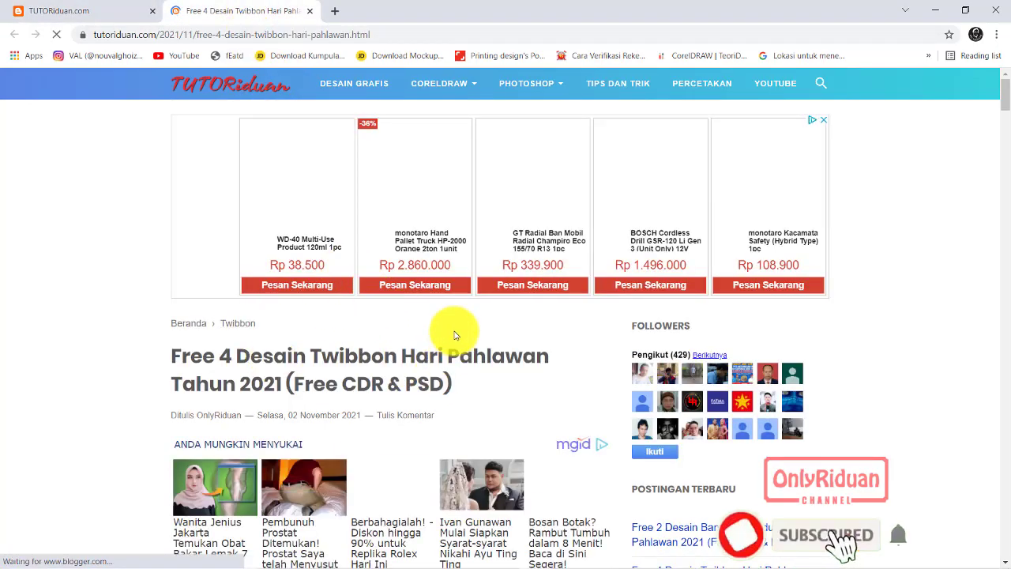
{"action": "scroll", "coordinate": [456, 335], "scroll_direction": "down", "scroll_amount": 3}
{"action": "scroll", "coordinate": [456, 336], "scroll_direction": "down", "scroll_amount": 2}
{"action": "scroll", "coordinate": [456, 335], "scroll_direction": "down", "scroll_amount": 2}
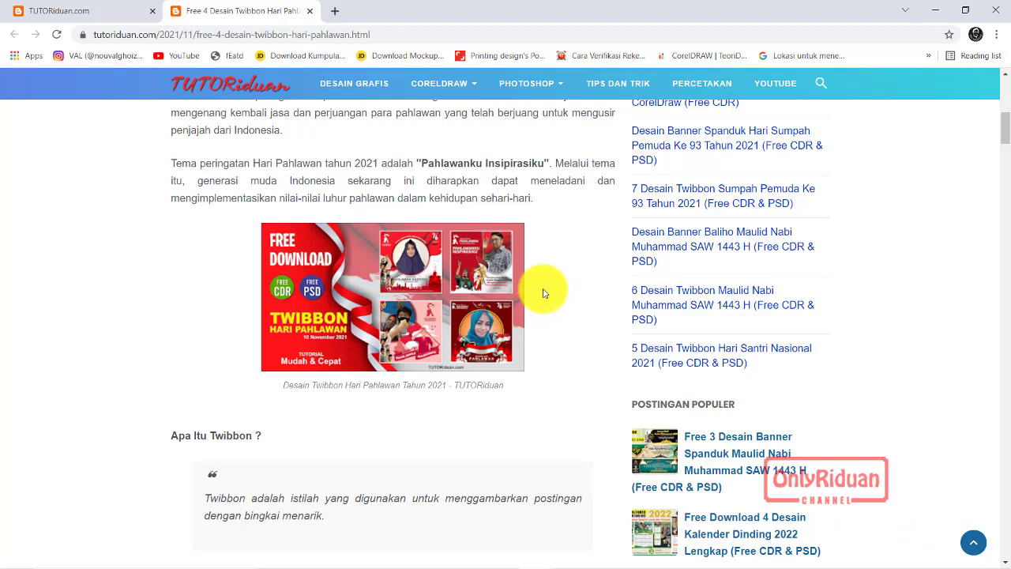
{"action": "scroll", "coordinate": [543, 293], "scroll_direction": "down", "scroll_amount": 3}
{"action": "scroll", "coordinate": [543, 293], "scroll_direction": "down", "scroll_amount": 1}
{"action": "scroll", "coordinate": [543, 293], "scroll_direction": "down", "scroll_amount": 3}
{"action": "scroll", "coordinate": [543, 293], "scroll_direction": "down", "scroll_amount": 3}
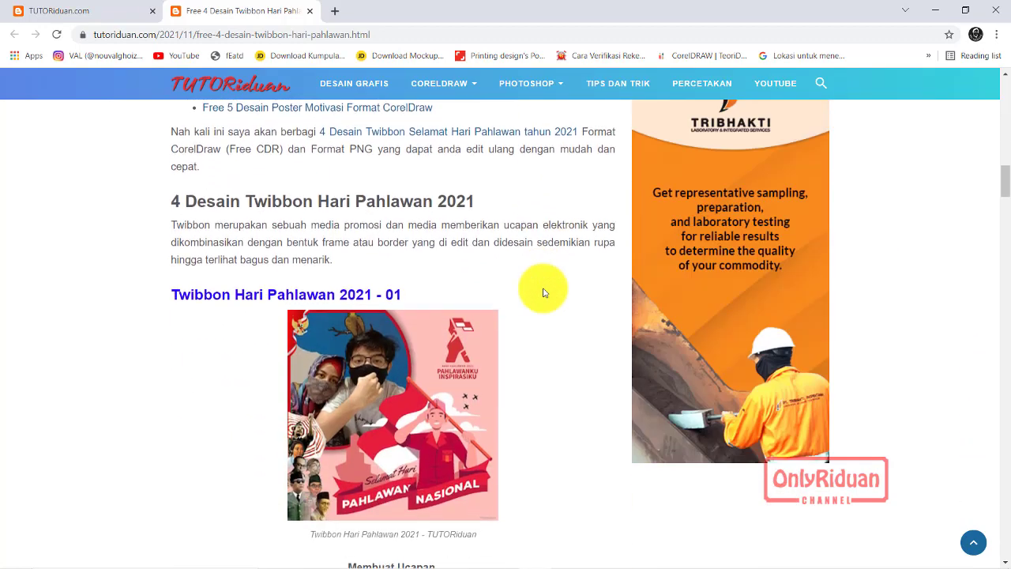
{"action": "scroll", "coordinate": [542, 293], "scroll_direction": "down", "scroll_amount": 2}
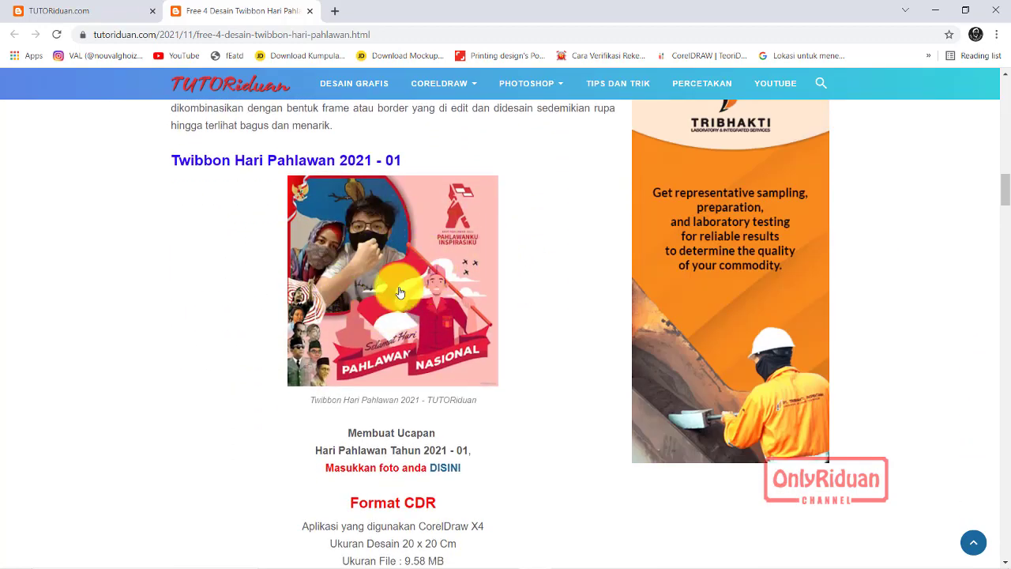
{"action": "scroll", "coordinate": [521, 280], "scroll_direction": "down", "scroll_amount": 3}
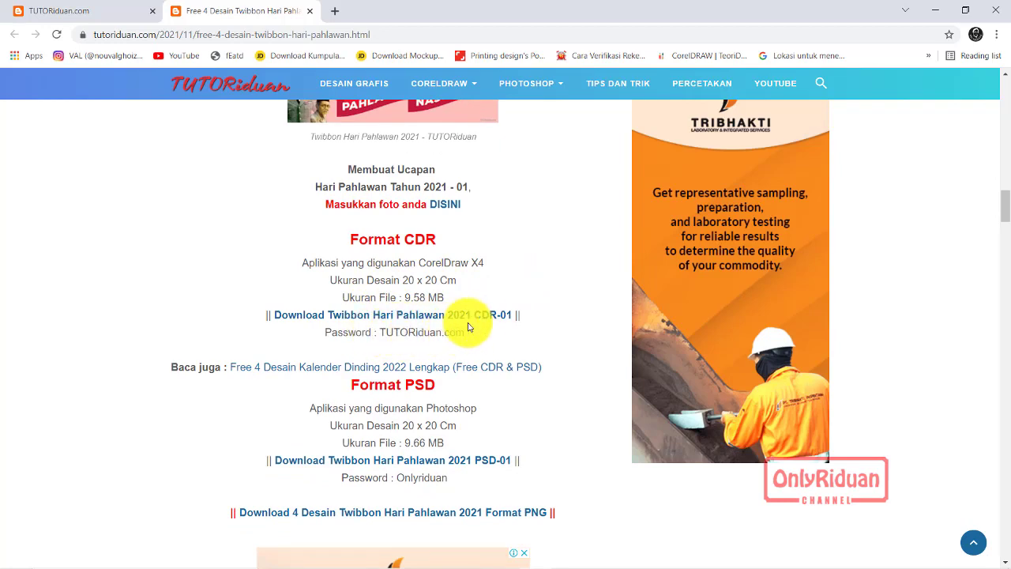
{"action": "scroll", "coordinate": [487, 308], "scroll_direction": "down", "scroll_amount": 3}
{"action": "scroll", "coordinate": [486, 306], "scroll_direction": "up", "scroll_amount": 1}
{"action": "scroll", "coordinate": [466, 300], "scroll_direction": "up", "scroll_amount": 1}
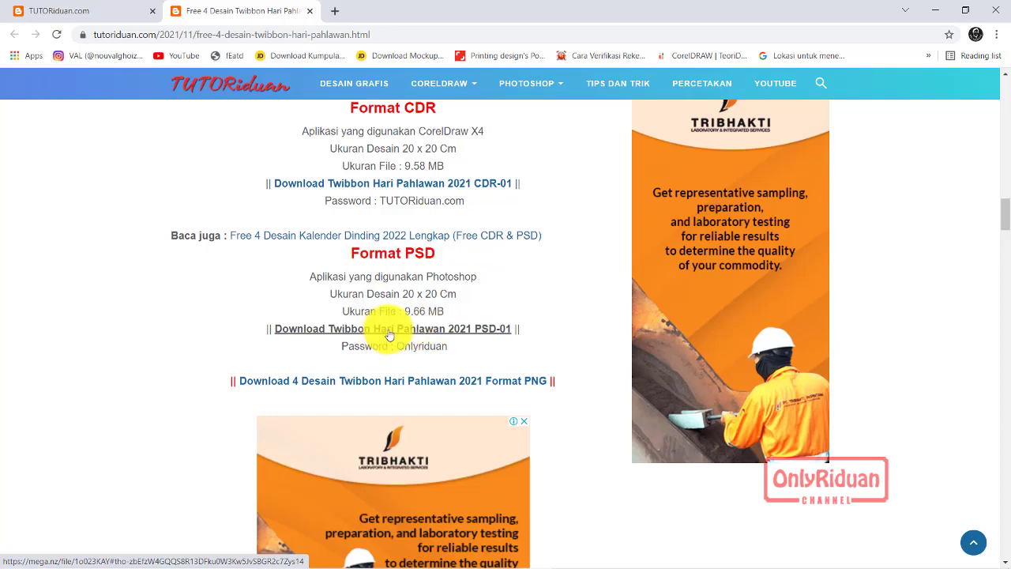
{"action": "scroll", "coordinate": [473, 273], "scroll_direction": "down", "scroll_amount": 4}
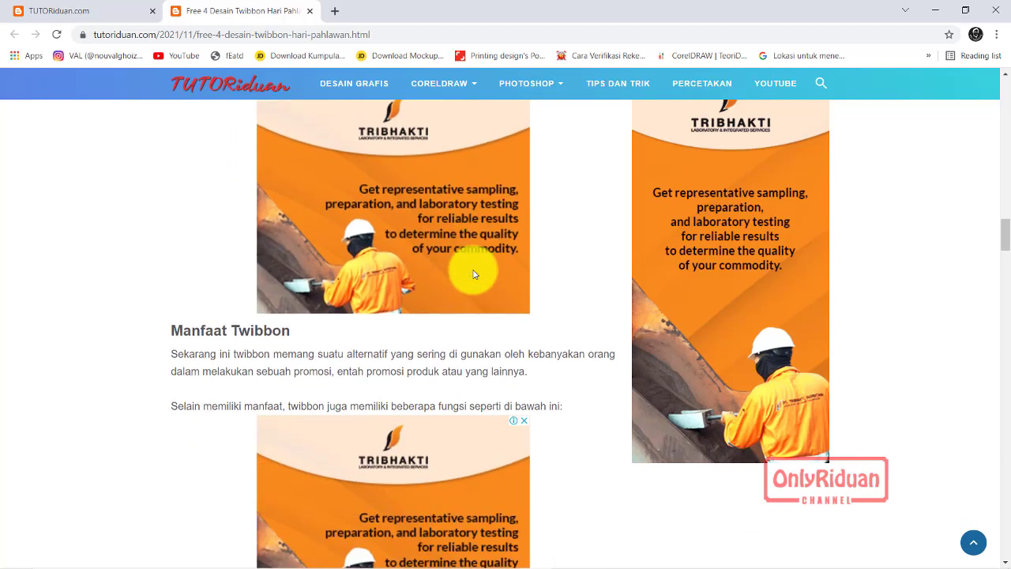
{"action": "scroll", "coordinate": [474, 274], "scroll_direction": "down", "scroll_amount": 2}
{"action": "scroll", "coordinate": [474, 274], "scroll_direction": "down", "scroll_amount": 1}
{"action": "scroll", "coordinate": [474, 274], "scroll_direction": "down", "scroll_amount": 3}
{"action": "scroll", "coordinate": [474, 274], "scroll_direction": "down", "scroll_amount": 1}
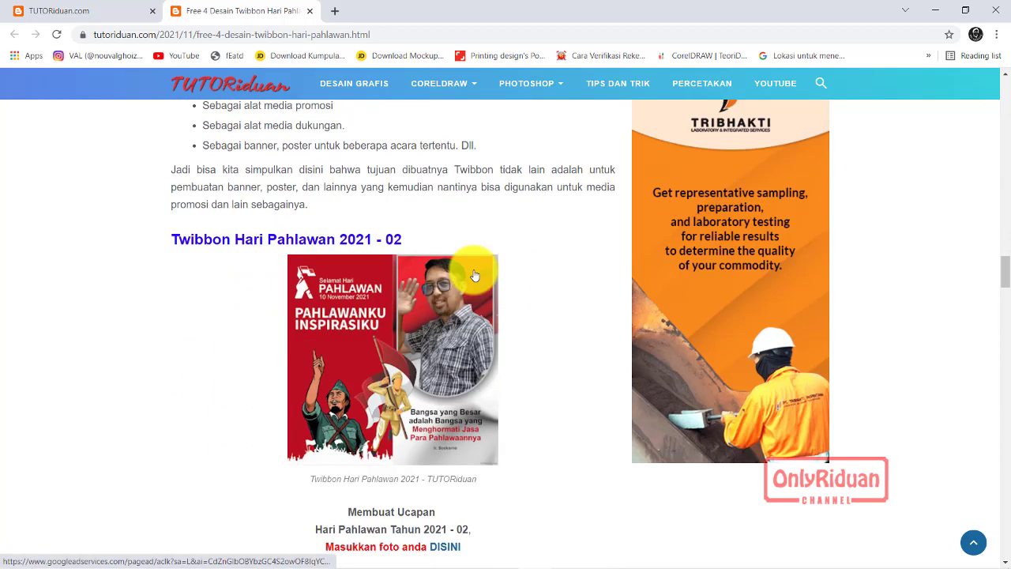
{"action": "scroll", "coordinate": [474, 275], "scroll_direction": "down", "scroll_amount": 2}
{"action": "scroll", "coordinate": [386, 207], "scroll_direction": "up", "scroll_amount": 1}
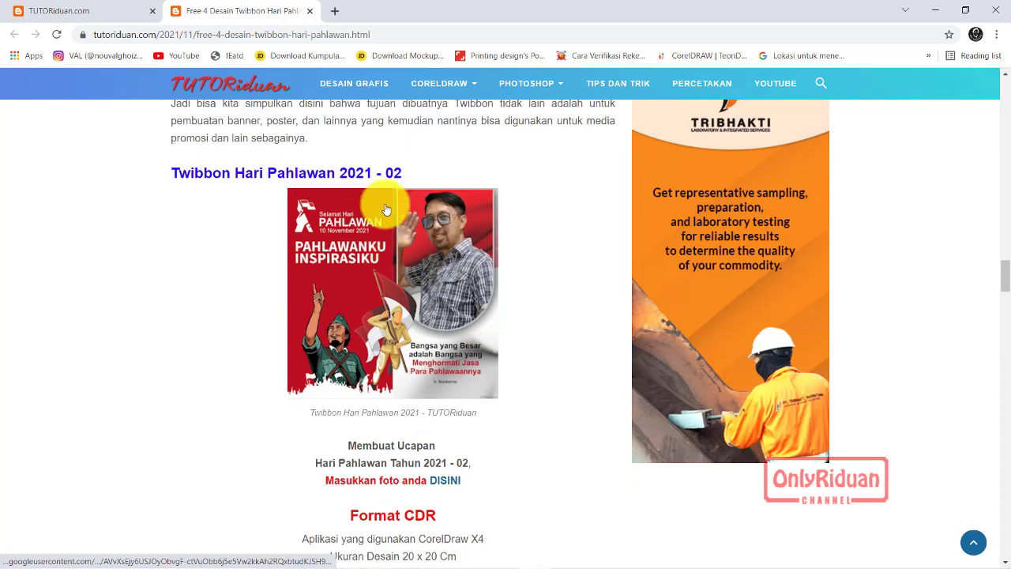
{"action": "scroll", "coordinate": [559, 223], "scroll_direction": "down", "scroll_amount": 1}
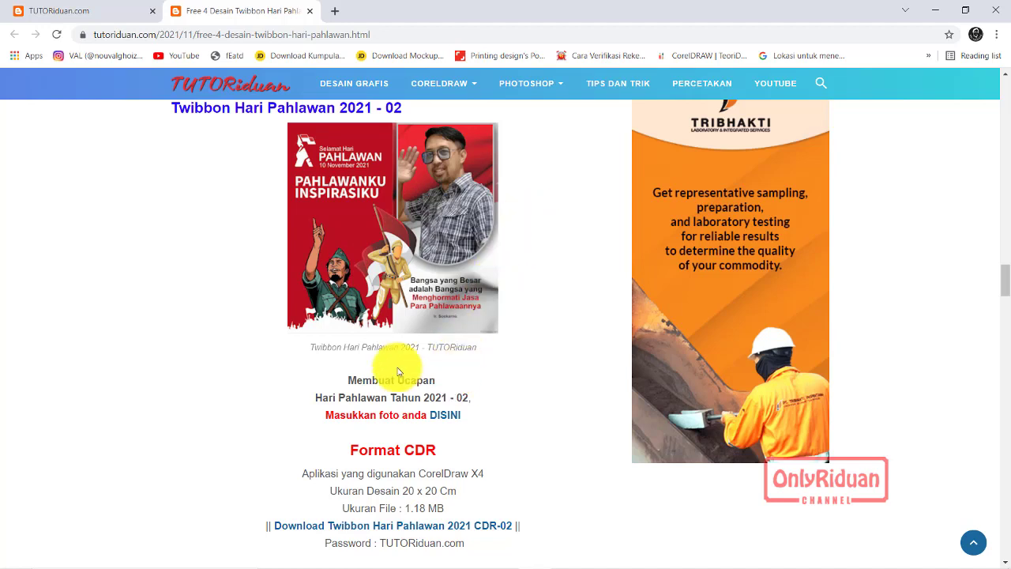
Open design 02 in Twibbonize and load the Merdeka photo from D:\Twibbon Hari Pahlawan
{"action": "left_click", "coordinate": [450, 420]}
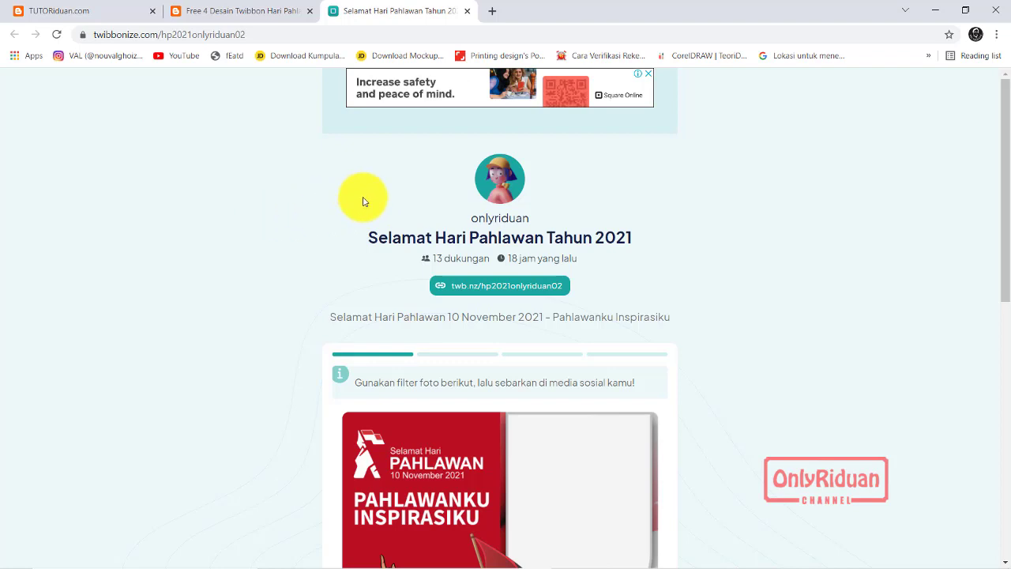
{"action": "scroll", "coordinate": [323, 197], "scroll_direction": "down", "scroll_amount": 4}
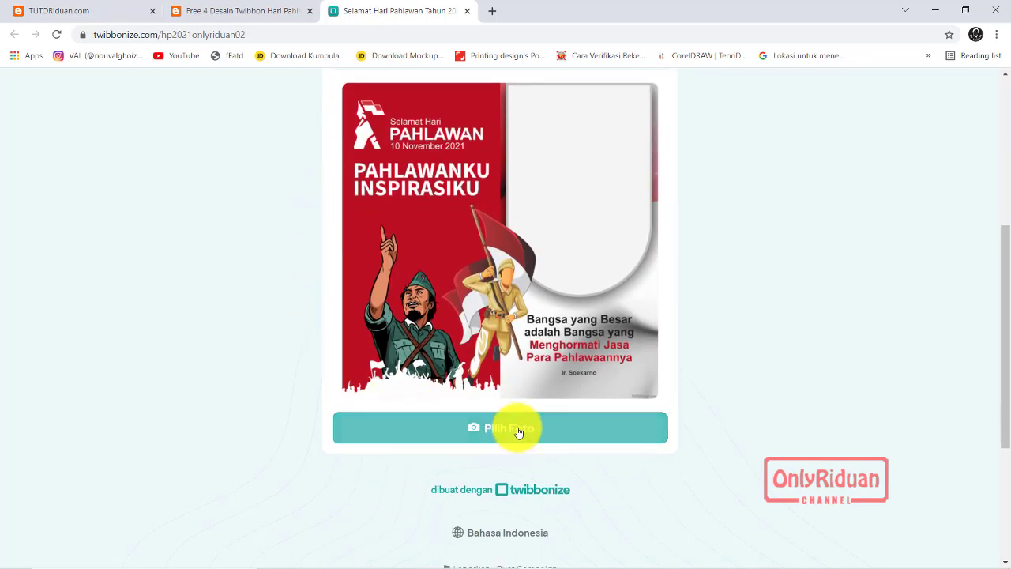
{"action": "left_click", "coordinate": [513, 428]}
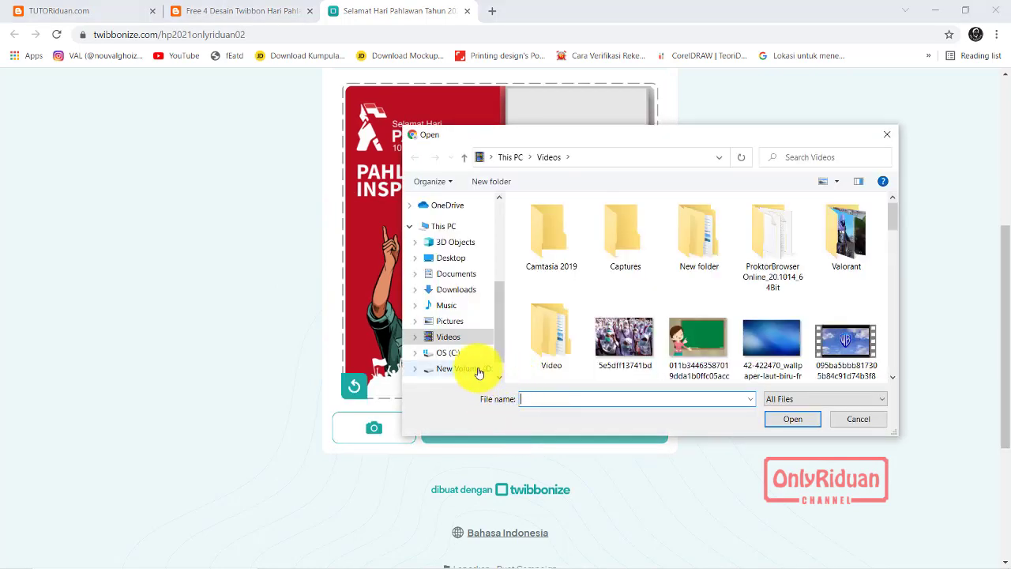
{"action": "left_click", "coordinate": [472, 368]}
{"action": "scroll", "coordinate": [552, 237], "scroll_direction": "down", "scroll_amount": 3}
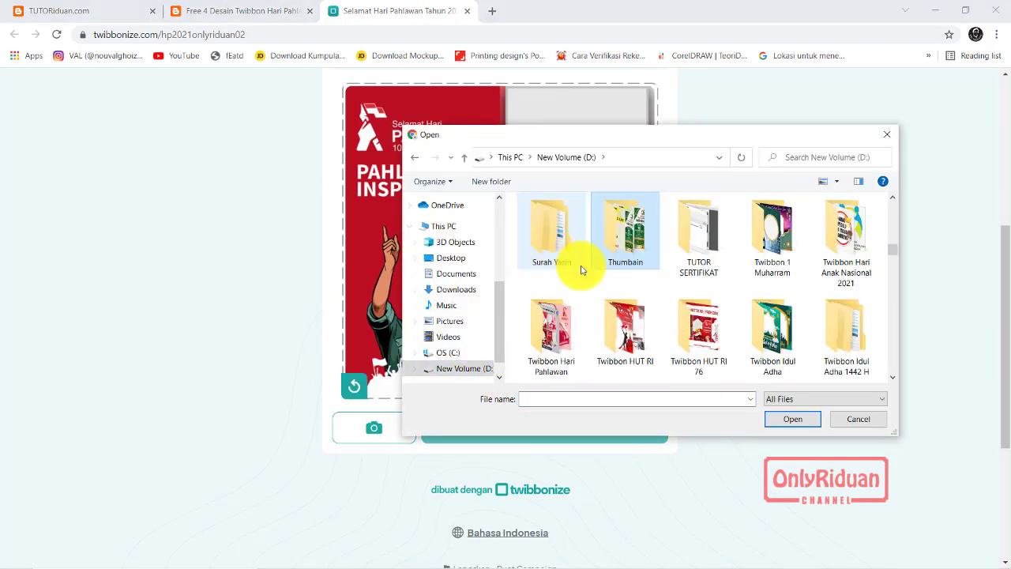
{"action": "double_click", "coordinate": [553, 332]}
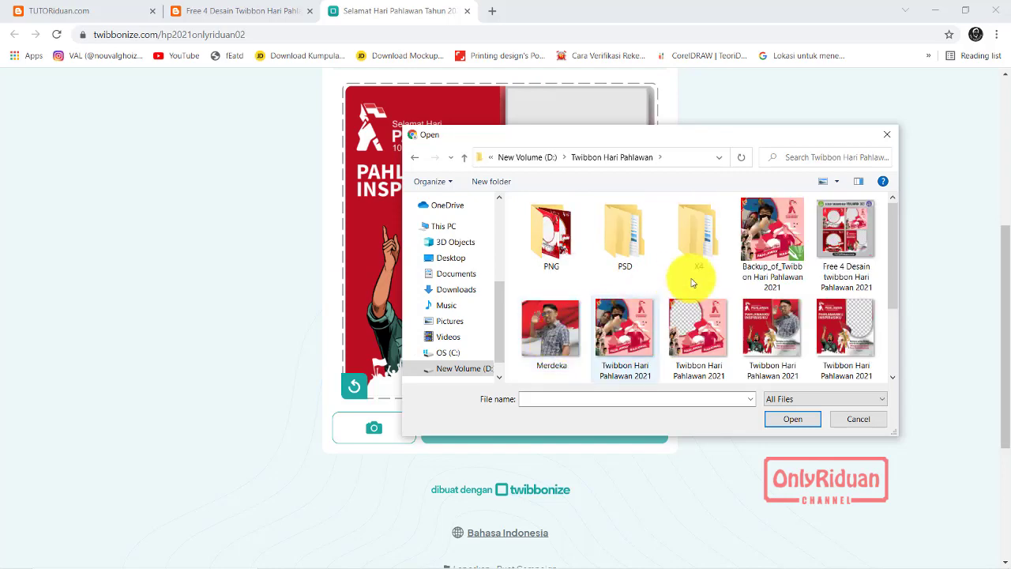
{"action": "scroll", "coordinate": [688, 277], "scroll_direction": "down", "scroll_amount": 2}
{"action": "left_click", "coordinate": [532, 240]}
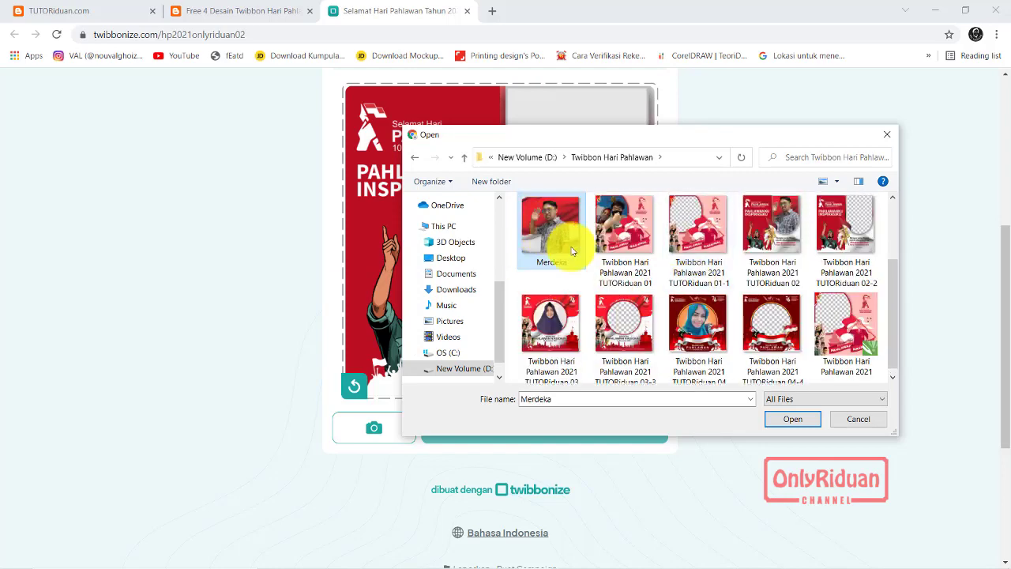
{"action": "left_click", "coordinate": [789, 419]}
Position the face inside the frame's circular opening, then render and download the twibbon image
{"action": "mouse_move", "coordinate": [569, 194]}
{"action": "left_mouse_down"}
{"action": "mouse_move", "coordinate": [634, 179]}
{"action": "mouse_move", "coordinate": [602, 184]}
{"action": "left_mouse_up"}
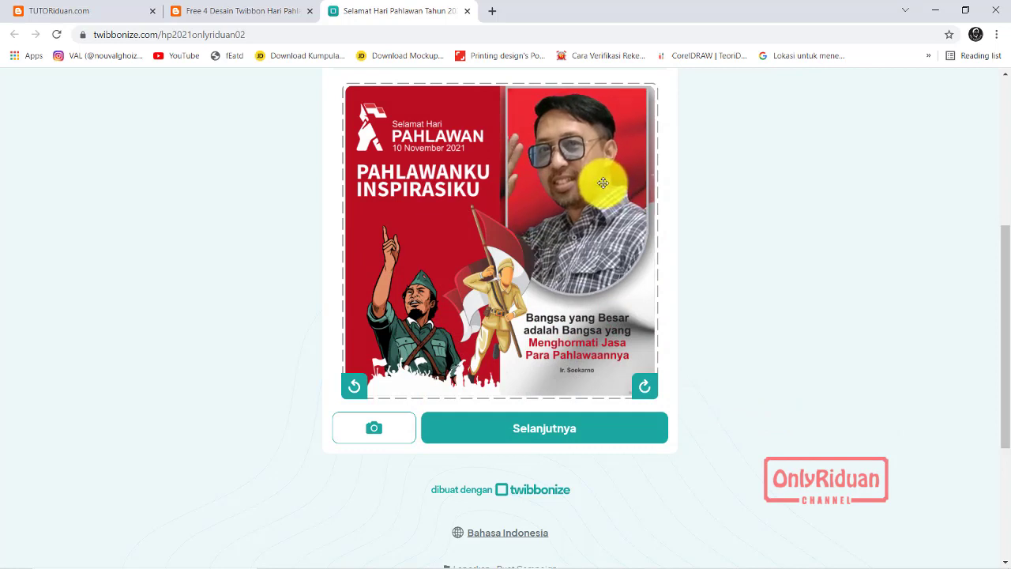
{"action": "scroll", "coordinate": [605, 181], "scroll_direction": "down", "scroll_amount": 2}
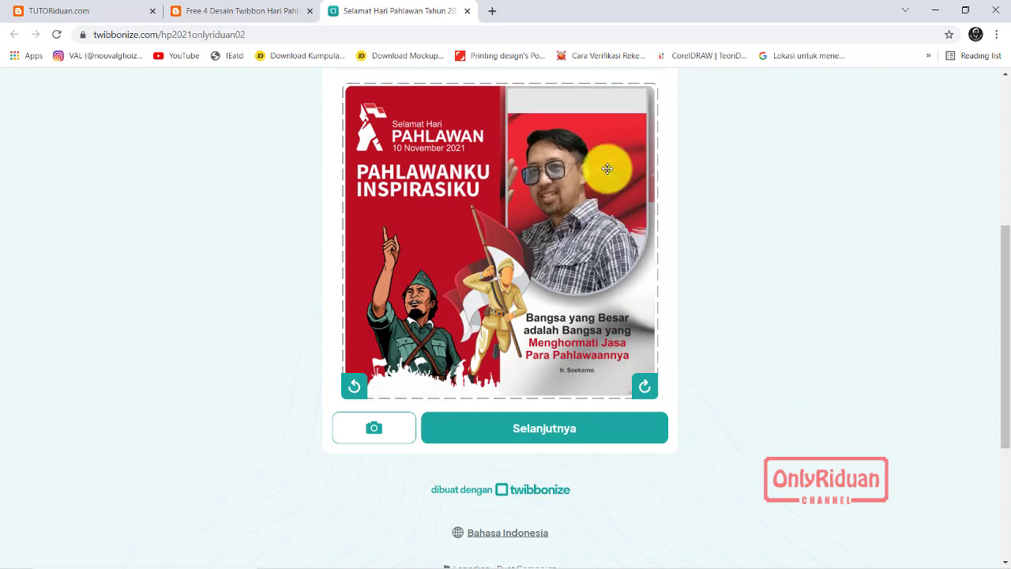
{"action": "scroll", "coordinate": [600, 182], "scroll_direction": "down", "scroll_amount": 1}
{"action": "scroll", "coordinate": [599, 173], "scroll_direction": "up", "scroll_amount": 2}
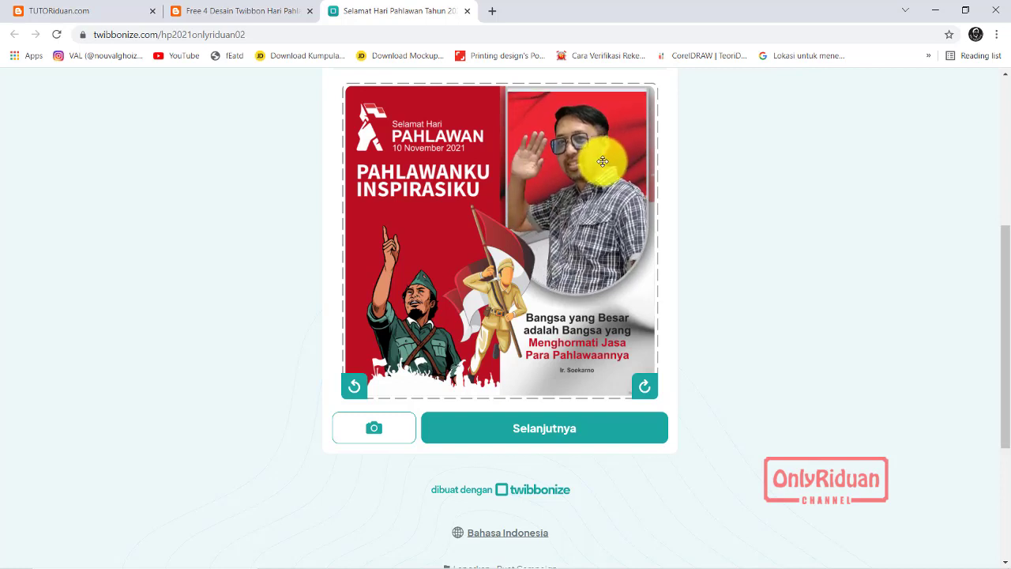
{"action": "left_click_drag", "start_coordinate": [598, 165], "coordinate": [604, 153]}
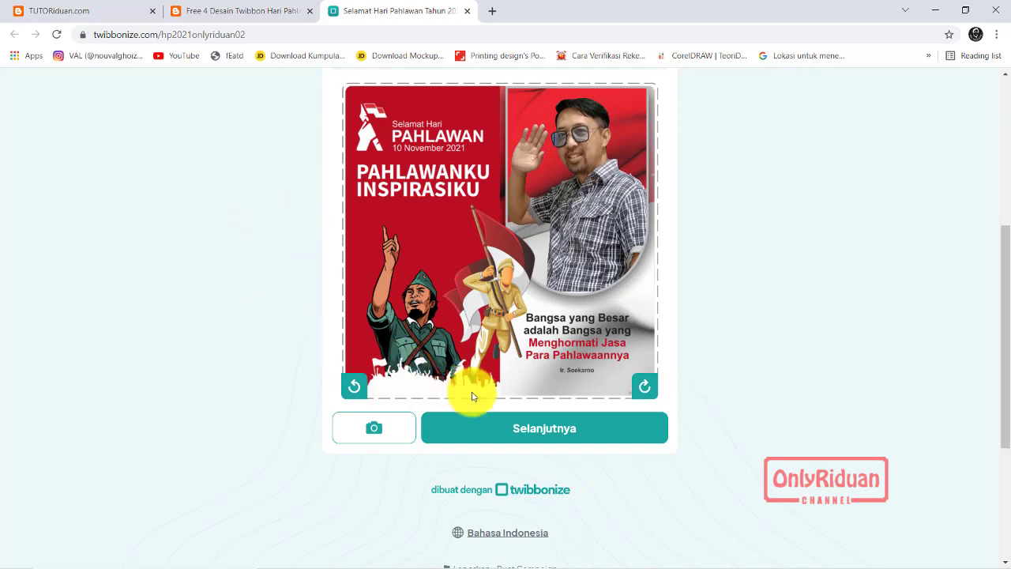
{"action": "left_click", "coordinate": [555, 432]}
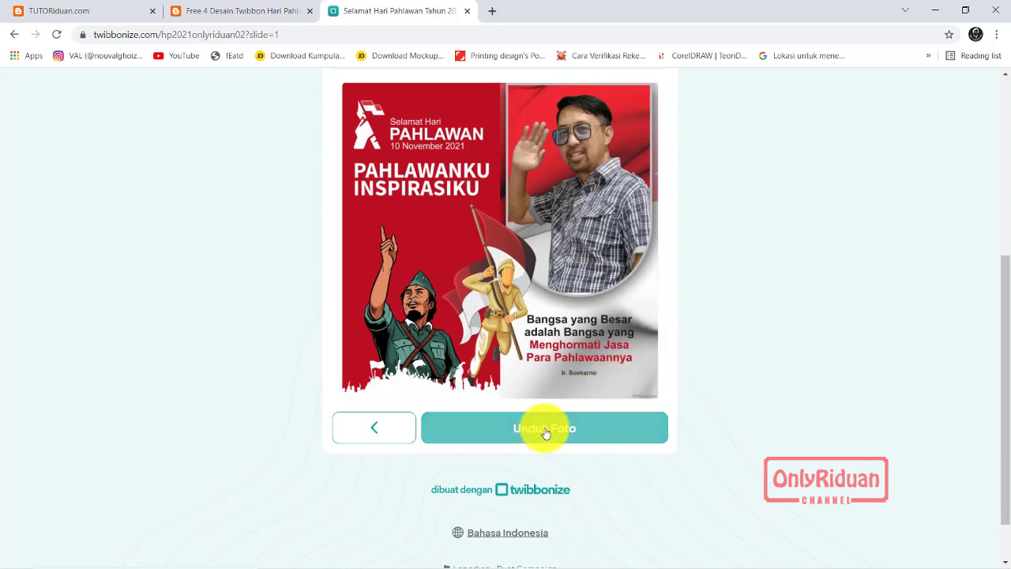
{"action": "left_click", "coordinate": [545, 431]}
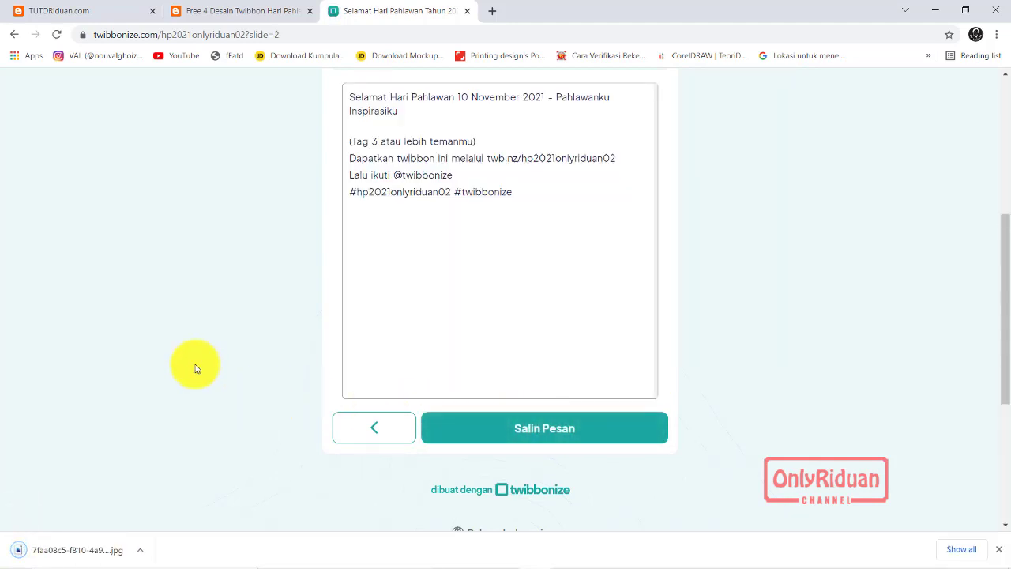
{"action": "left_click", "coordinate": [78, 551]}
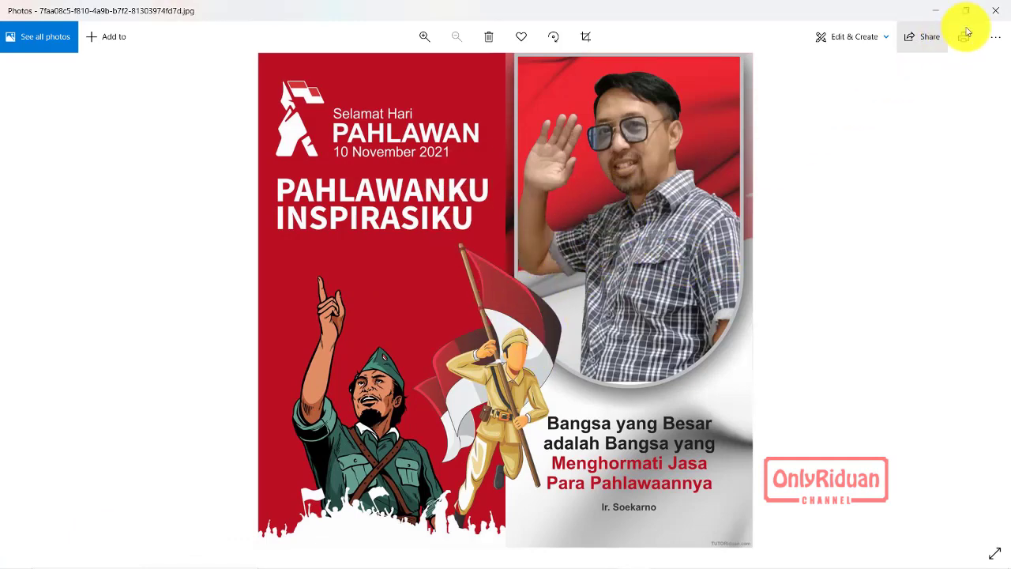
{"action": "left_click", "coordinate": [993, 11]}
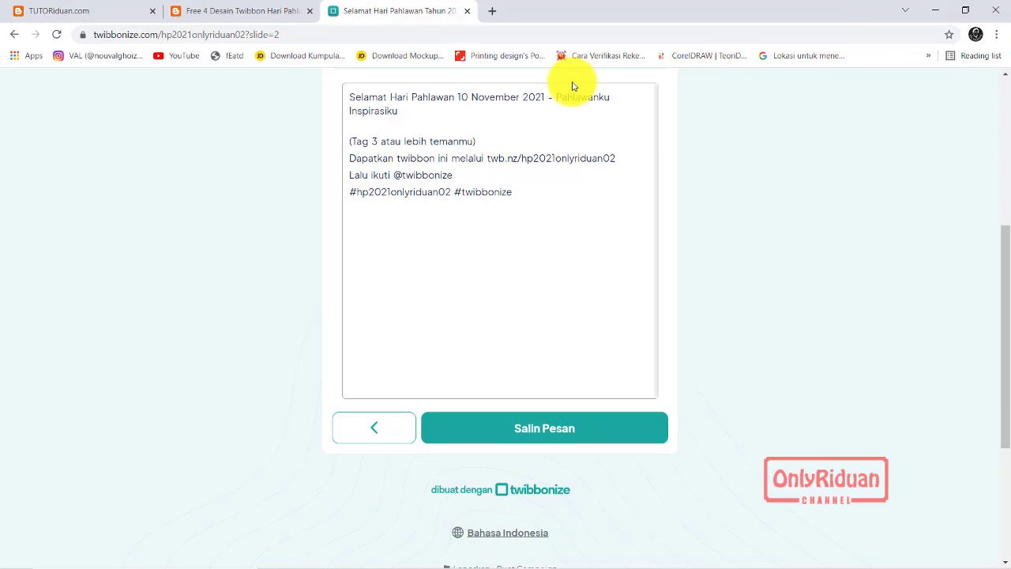
Return to the twibbon article and scroll past design 03 to design 04's CDR and PSD details
{"action": "left_click", "coordinate": [470, 11]}
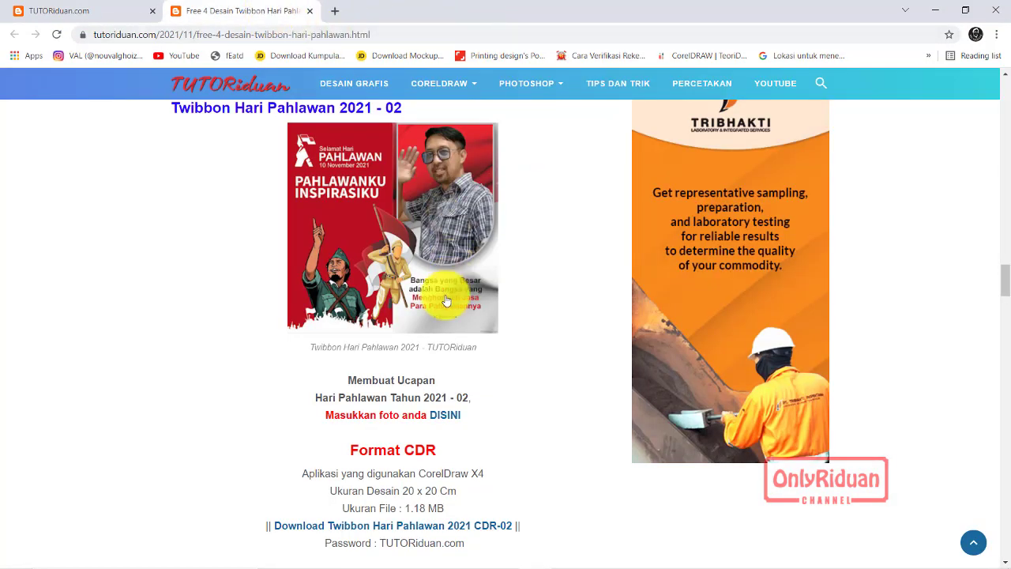
{"action": "scroll", "coordinate": [526, 265], "scroll_direction": "down", "scroll_amount": 3}
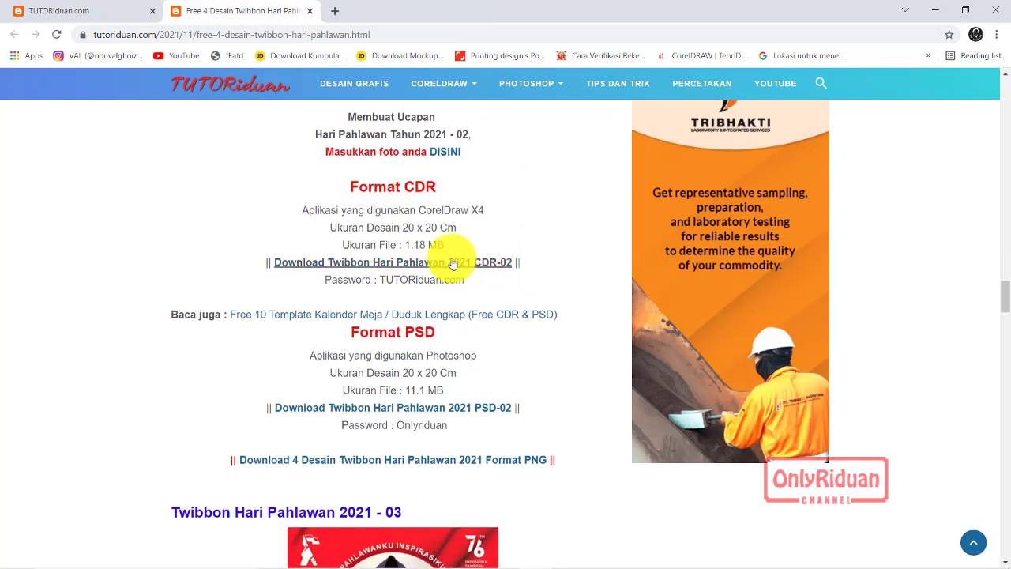
{"action": "scroll", "coordinate": [552, 252], "scroll_direction": "down", "scroll_amount": 2}
{"action": "scroll", "coordinate": [505, 197], "scroll_direction": "up", "scroll_amount": 1}
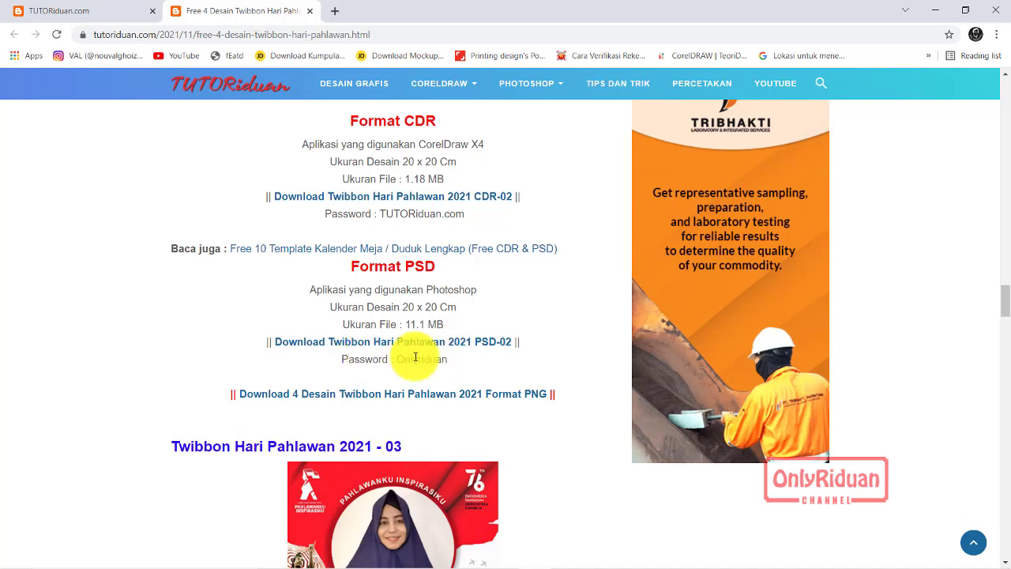
{"action": "scroll", "coordinate": [537, 300], "scroll_direction": "down", "scroll_amount": 2}
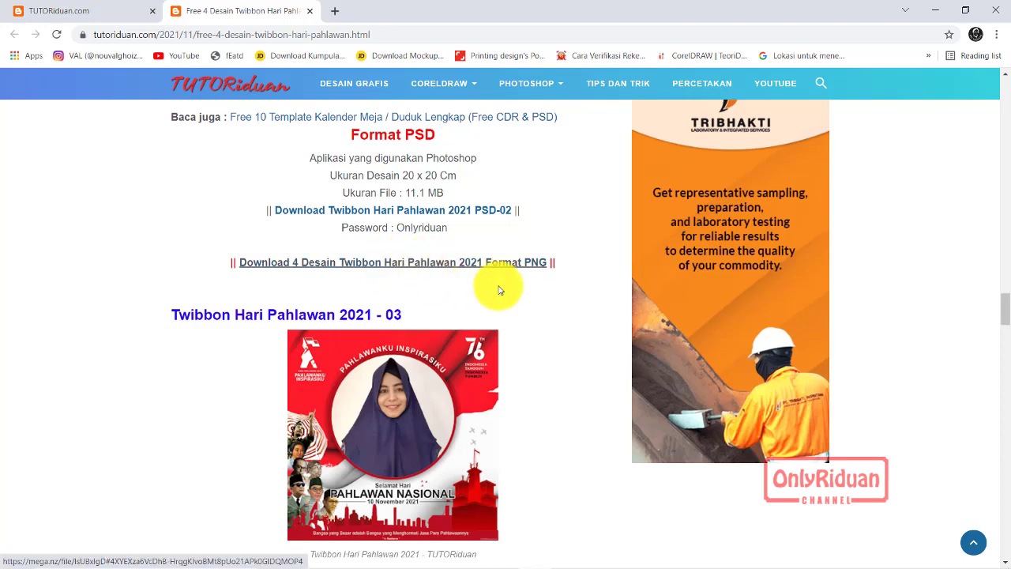
{"action": "scroll", "coordinate": [539, 289], "scroll_direction": "down", "scroll_amount": 3}
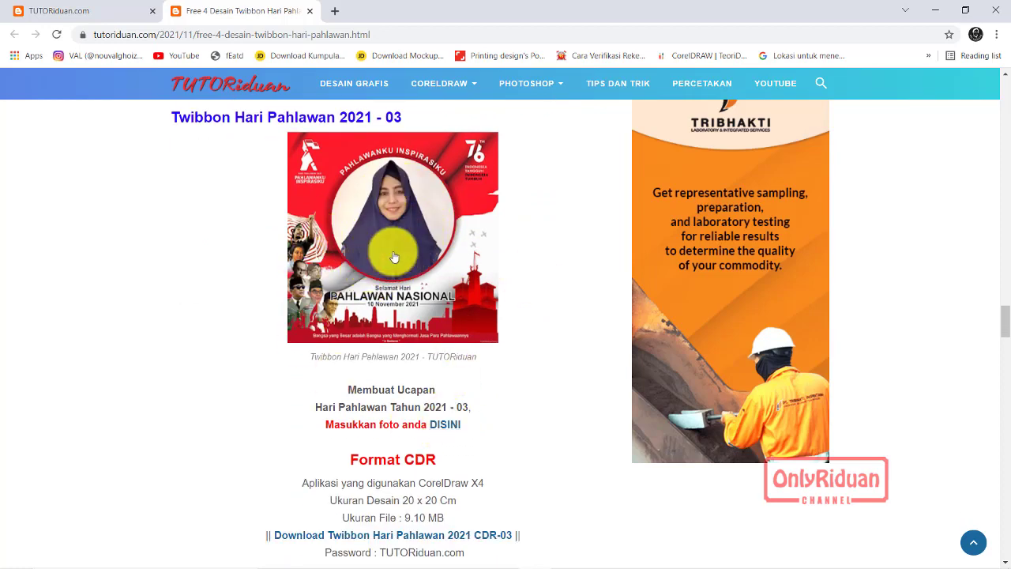
{"action": "scroll", "coordinate": [398, 266], "scroll_direction": "down", "scroll_amount": 3}
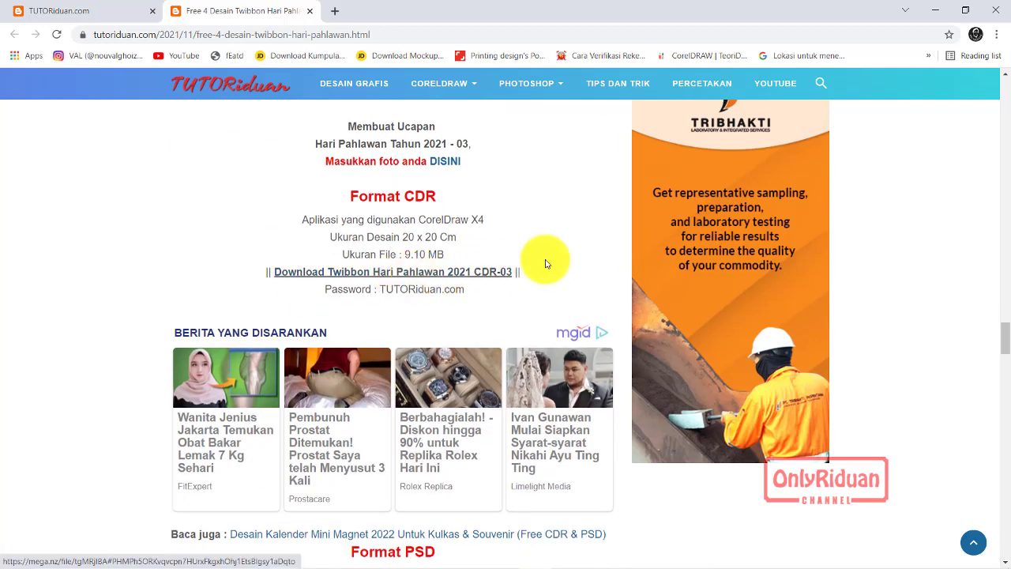
{"action": "scroll", "coordinate": [553, 248], "scroll_direction": "down", "scroll_amount": 3}
{"action": "scroll", "coordinate": [550, 260], "scroll_direction": "down", "scroll_amount": 2}
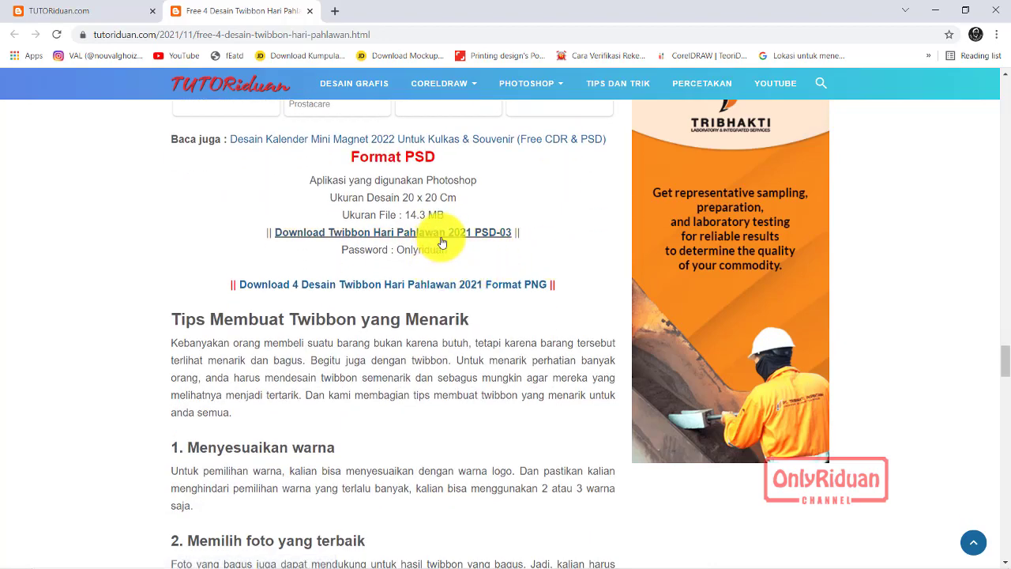
{"action": "scroll", "coordinate": [458, 332], "scroll_direction": "down", "scroll_amount": 2}
{"action": "scroll", "coordinate": [463, 329], "scroll_direction": "down", "scroll_amount": 3}
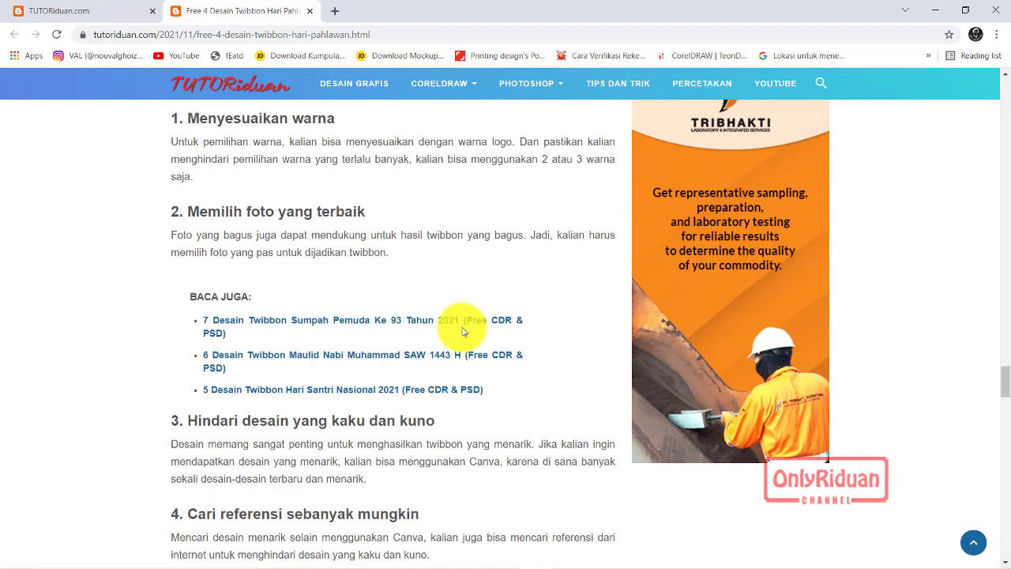
{"action": "scroll", "coordinate": [463, 335], "scroll_direction": "down", "scroll_amount": 3}
{"action": "scroll", "coordinate": [478, 316], "scroll_direction": "down", "scroll_amount": 2}
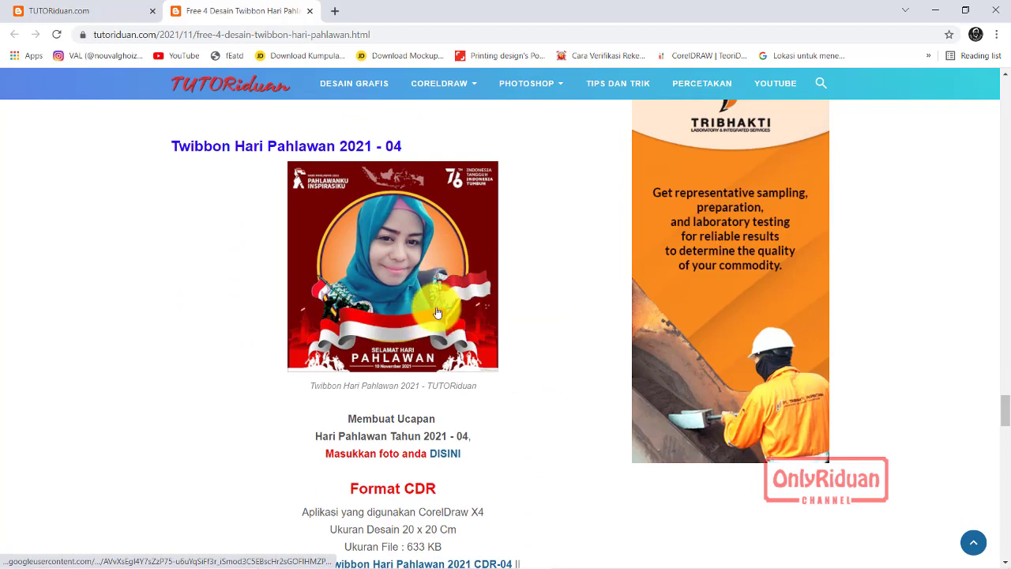
{"action": "scroll", "coordinate": [537, 300], "scroll_direction": "down", "scroll_amount": 3}
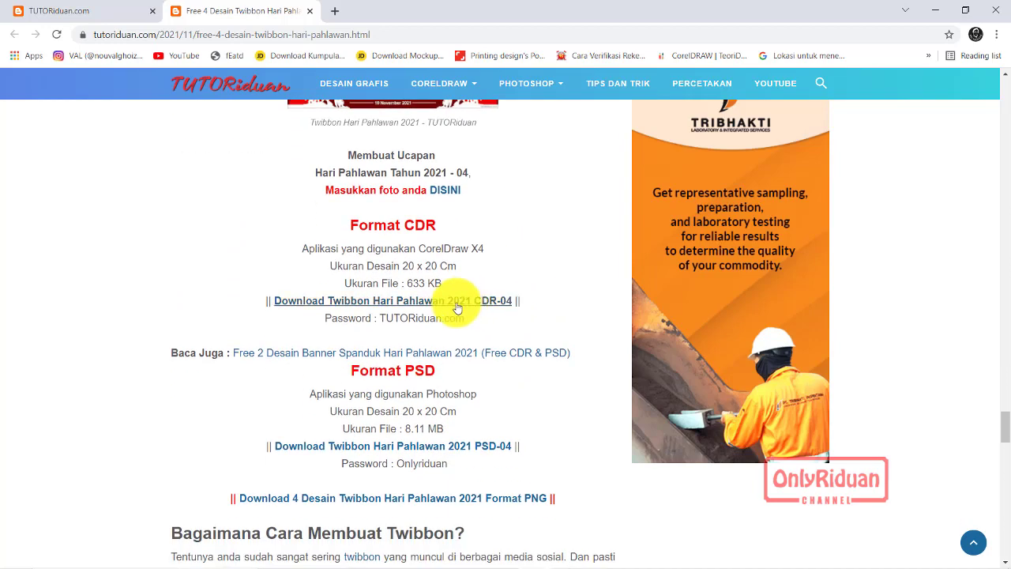
{"action": "scroll", "coordinate": [508, 292], "scroll_direction": "down", "scroll_amount": 2}
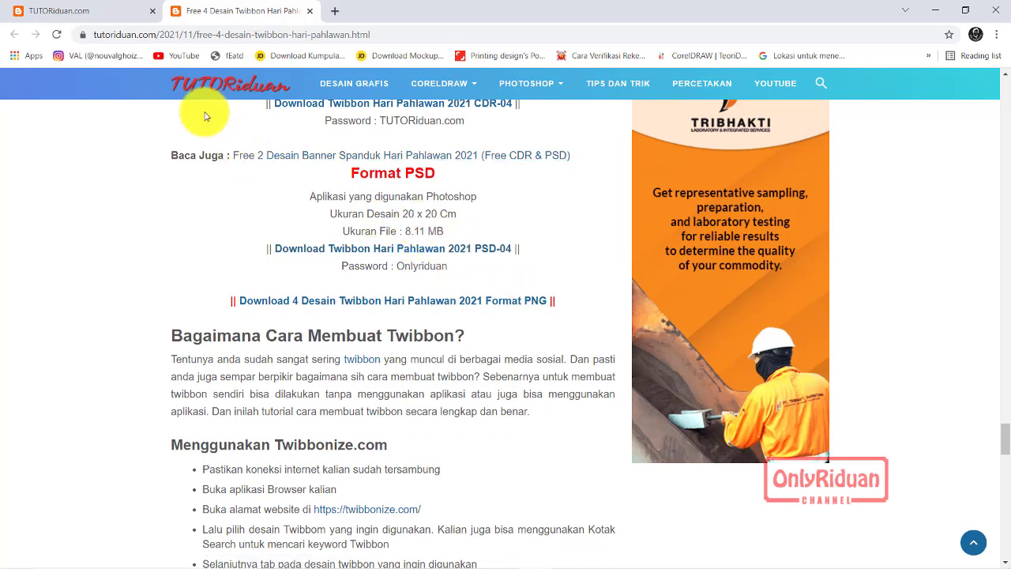
Open the banner spanduk Hari Pahlawan post from the TUTORiduan.com homepage in a new tab
{"action": "left_click", "coordinate": [85, 15]}
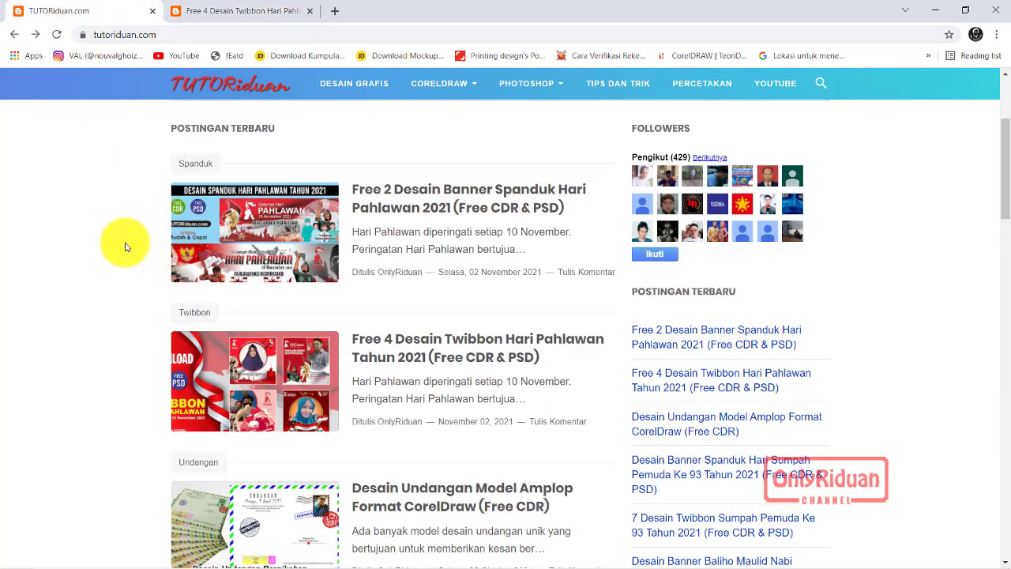
{"action": "middle_click", "coordinate": [458, 193]}
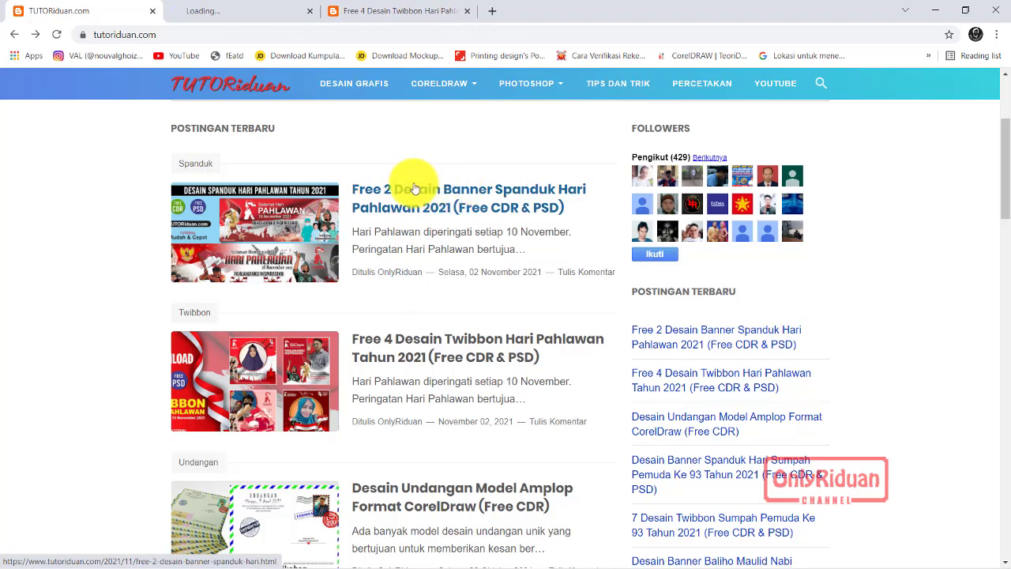
{"action": "left_click", "coordinate": [251, 14]}
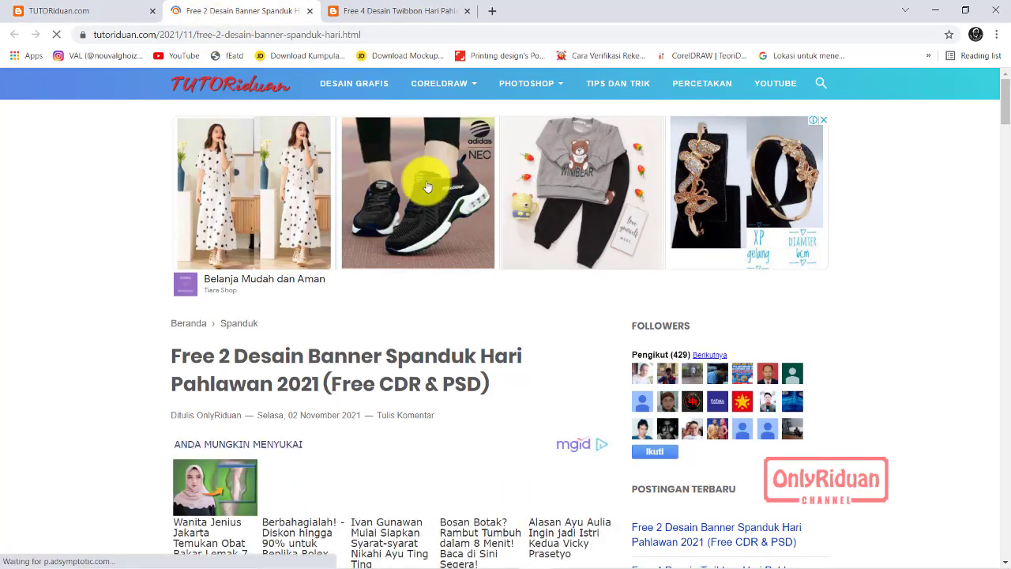
Scroll the banner article down to the 1 x 3 Meter design's CDR details
{"action": "scroll", "coordinate": [440, 187], "scroll_direction": "down", "scroll_amount": 2}
{"action": "scroll", "coordinate": [458, 177], "scroll_direction": "down", "scroll_amount": 2}
{"action": "scroll", "coordinate": [485, 181], "scroll_direction": "down", "scroll_amount": 1}
{"action": "scroll", "coordinate": [485, 181], "scroll_direction": "down", "scroll_amount": 3}
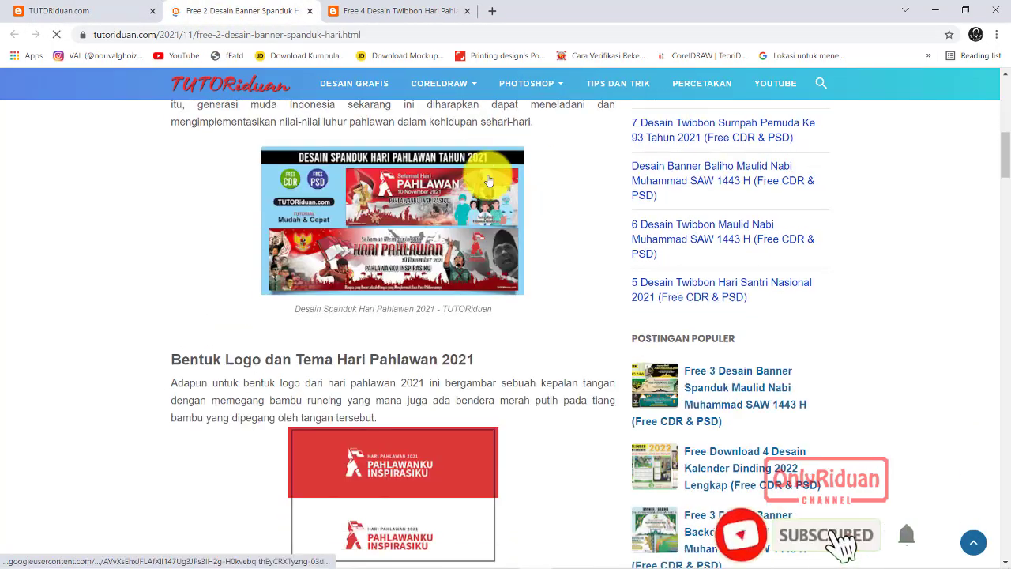
{"action": "scroll", "coordinate": [485, 182], "scroll_direction": "down", "scroll_amount": 1}
{"action": "scroll", "coordinate": [488, 175], "scroll_direction": "up", "scroll_amount": 2}
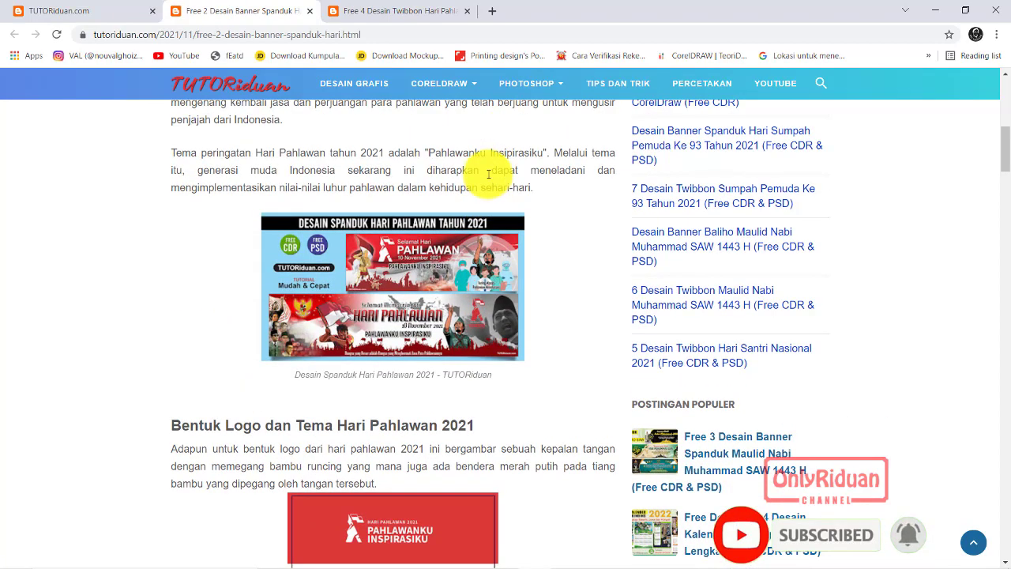
{"action": "scroll", "coordinate": [488, 173], "scroll_direction": "down", "scroll_amount": 3}
{"action": "scroll", "coordinate": [488, 174], "scroll_direction": "down", "scroll_amount": 3}
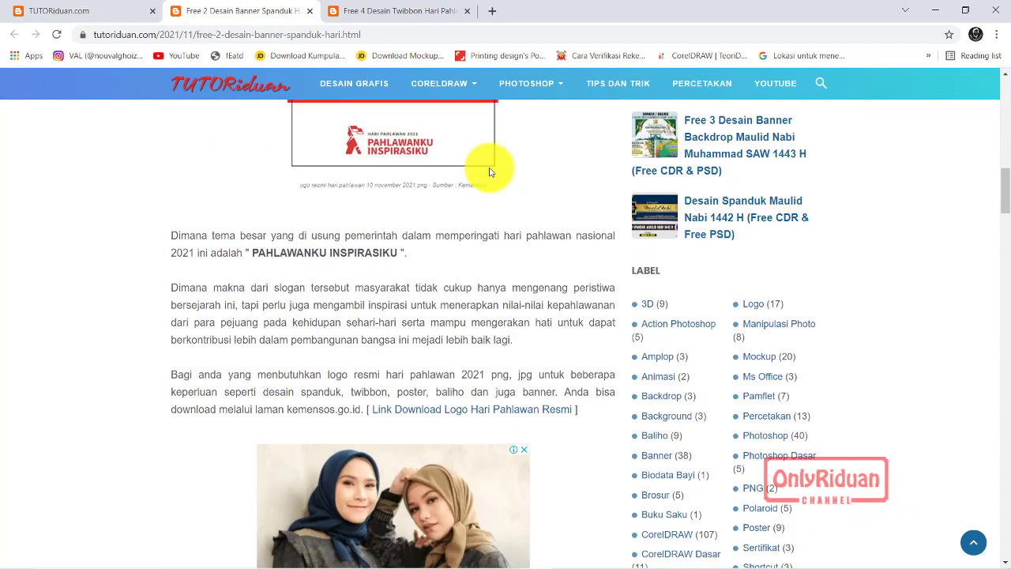
{"action": "scroll", "coordinate": [489, 172], "scroll_direction": "down", "scroll_amount": 2}
{"action": "scroll", "coordinate": [489, 171], "scroll_direction": "down", "scroll_amount": 2}
{"action": "scroll", "coordinate": [489, 169], "scroll_direction": "down", "scroll_amount": 2}
{"action": "scroll", "coordinate": [491, 167], "scroll_direction": "down", "scroll_amount": 3}
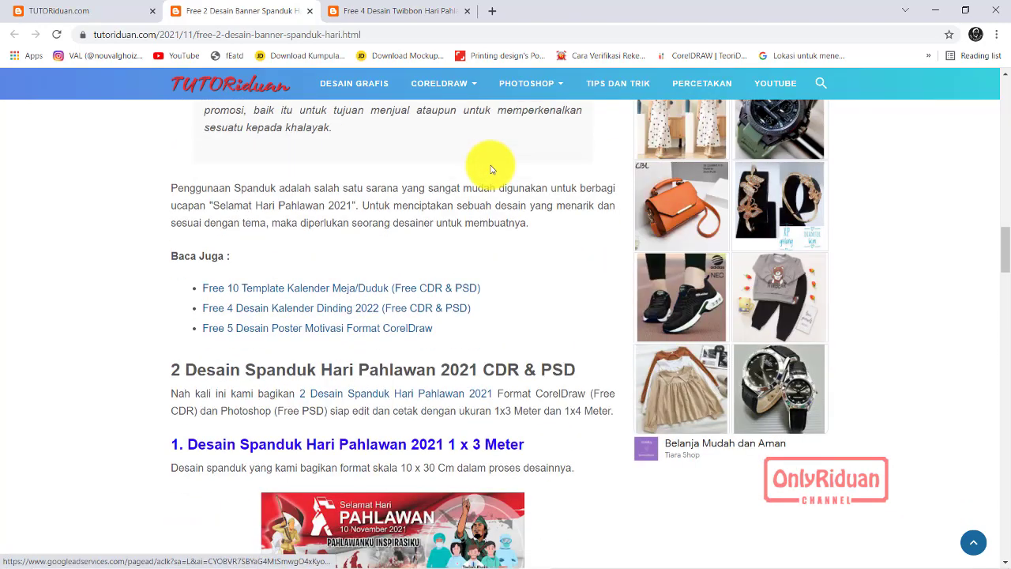
{"action": "scroll", "coordinate": [491, 165], "scroll_direction": "down", "scroll_amount": 2}
{"action": "scroll", "coordinate": [491, 165], "scroll_direction": "down", "scroll_amount": 1}
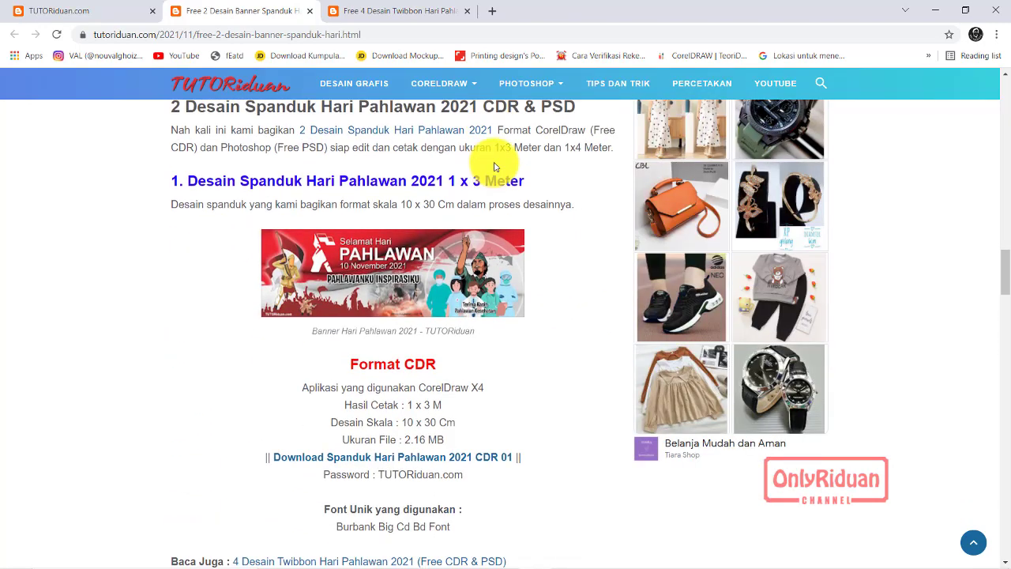
Preview the 1 x 3 Meter banner enlarged in the lightbox, then close it
{"action": "left_click", "coordinate": [418, 263]}
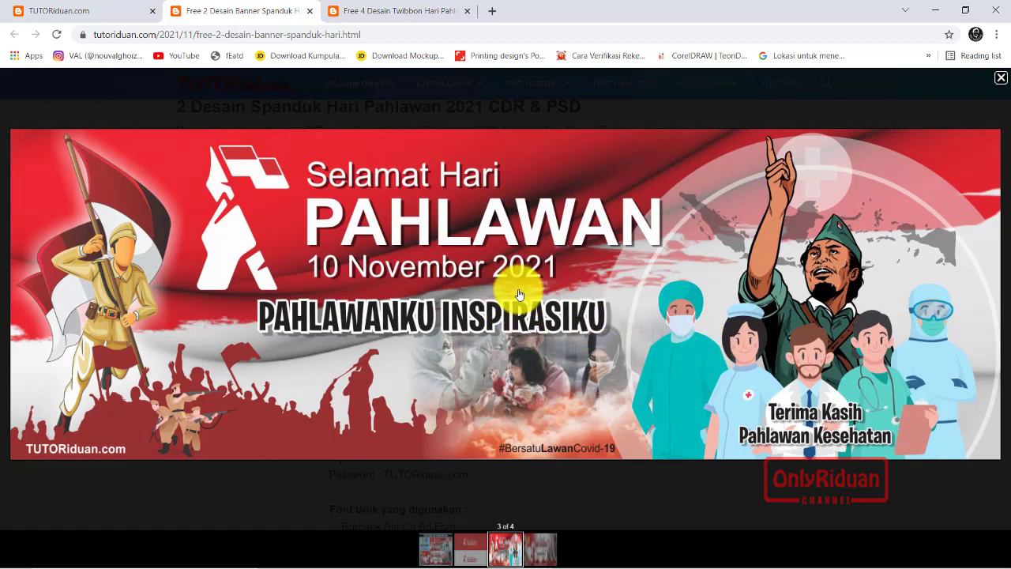
{"action": "left_click", "coordinate": [1001, 81]}
{"action": "scroll", "coordinate": [492, 219], "scroll_direction": "down", "scroll_amount": 2}
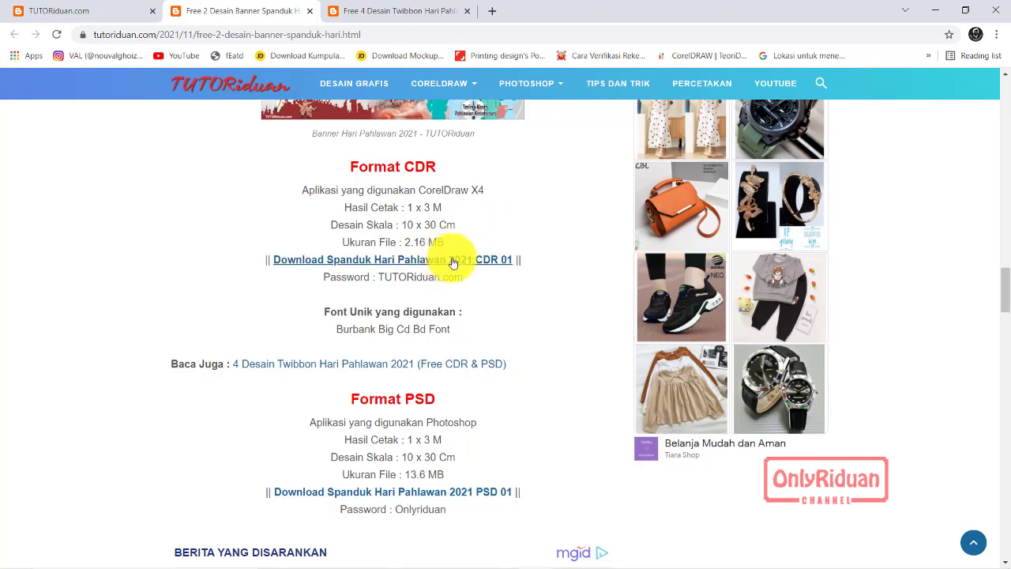
Follow the 1 x 3 Meter banner's CDR download link, then scroll to the 1 x 4 Meter design
{"action": "left_click", "coordinate": [447, 263]}
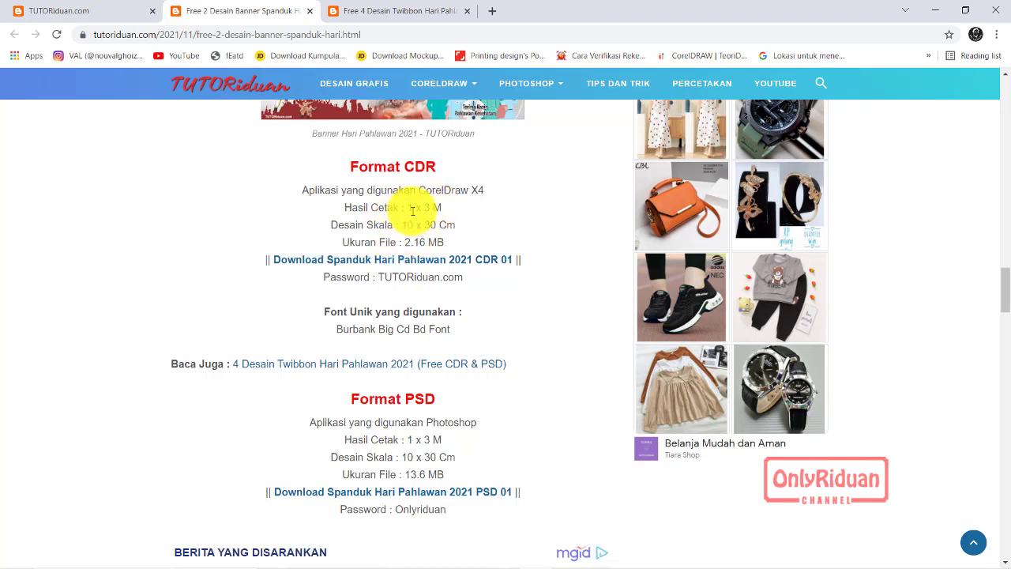
{"action": "scroll", "coordinate": [463, 210], "scroll_direction": "down", "scroll_amount": 2}
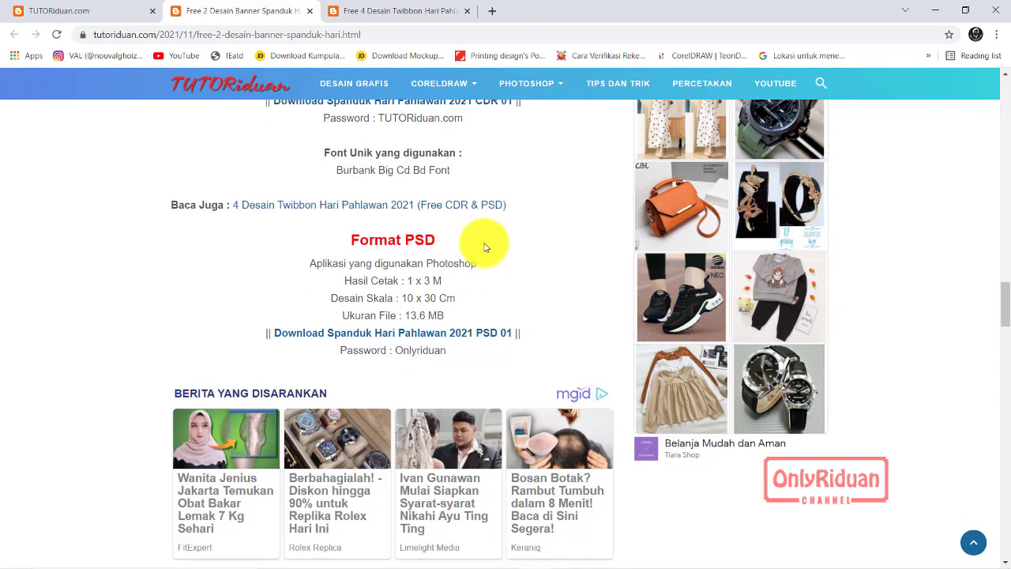
{"action": "scroll", "coordinate": [485, 240], "scroll_direction": "down", "scroll_amount": 4}
{"action": "scroll", "coordinate": [482, 247], "scroll_direction": "down", "scroll_amount": 3}
{"action": "scroll", "coordinate": [483, 246], "scroll_direction": "down", "scroll_amount": 2}
{"action": "scroll", "coordinate": [481, 246], "scroll_direction": "down", "scroll_amount": 1}
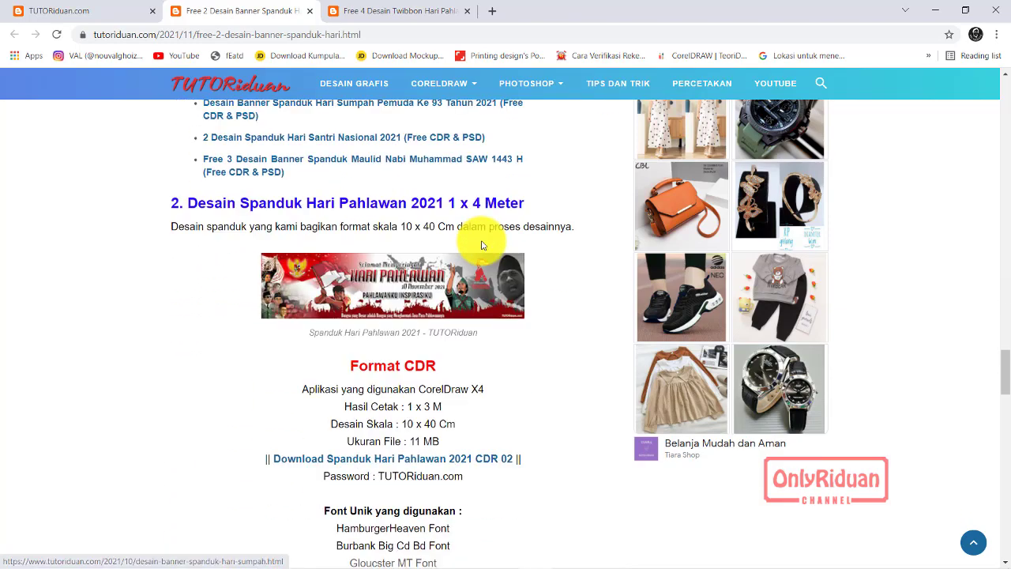
{"action": "scroll", "coordinate": [478, 248], "scroll_direction": "down", "scroll_amount": 1}
{"action": "left_click", "coordinate": [403, 227]}
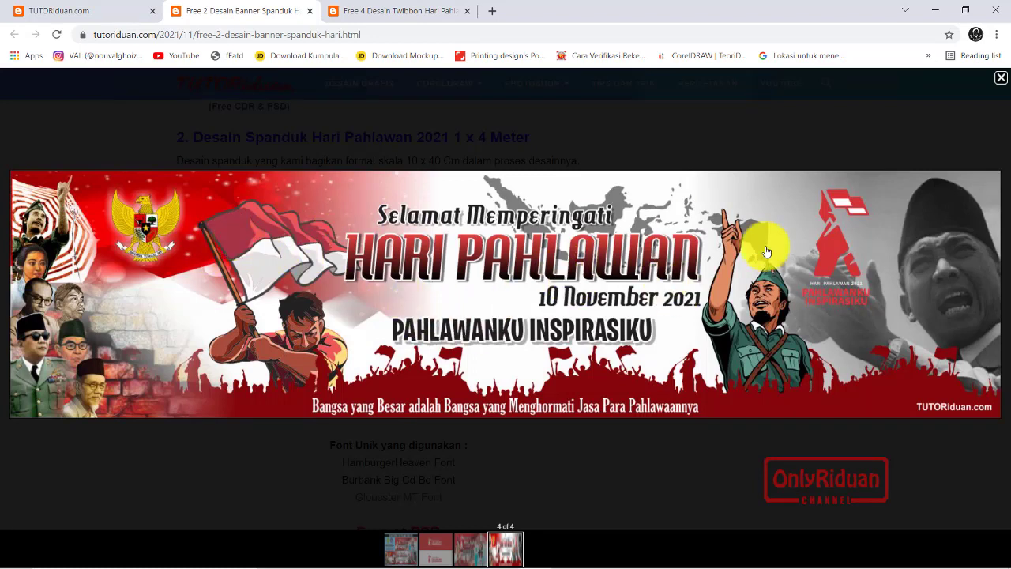
{"action": "left_click", "coordinate": [1001, 77]}
{"action": "scroll", "coordinate": [560, 180], "scroll_direction": "down", "scroll_amount": 2}
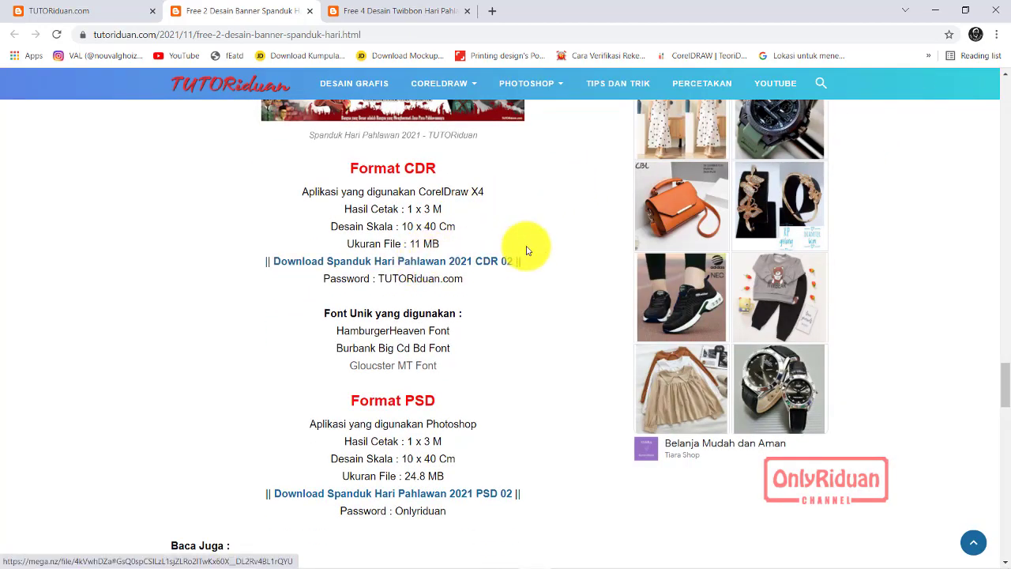
{"action": "scroll", "coordinate": [526, 245], "scroll_direction": "down", "scroll_amount": 3}
{"action": "scroll", "coordinate": [528, 248], "scroll_direction": "up", "scroll_amount": 3}
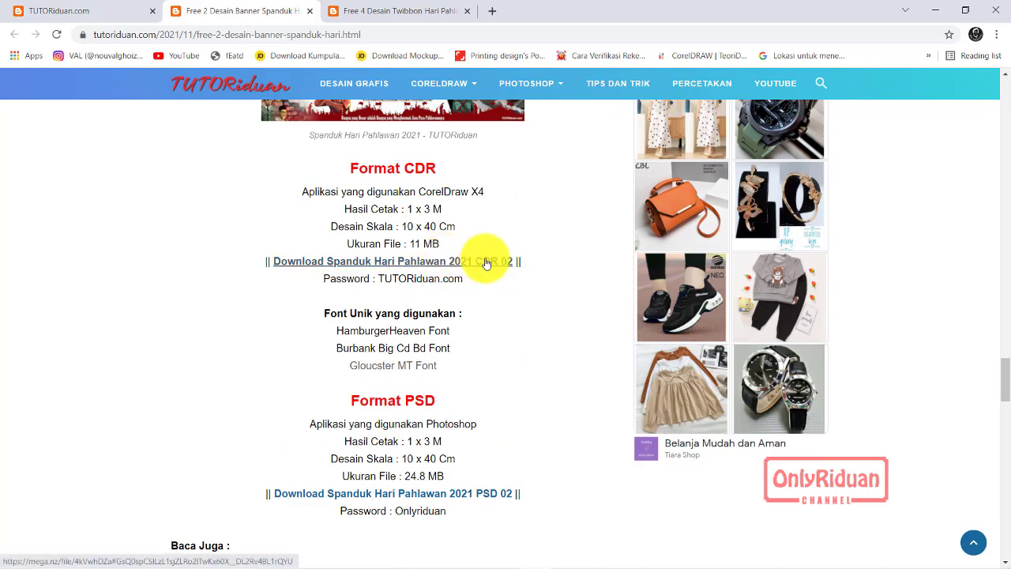
{"action": "scroll", "coordinate": [513, 249], "scroll_direction": "down", "scroll_amount": 3}
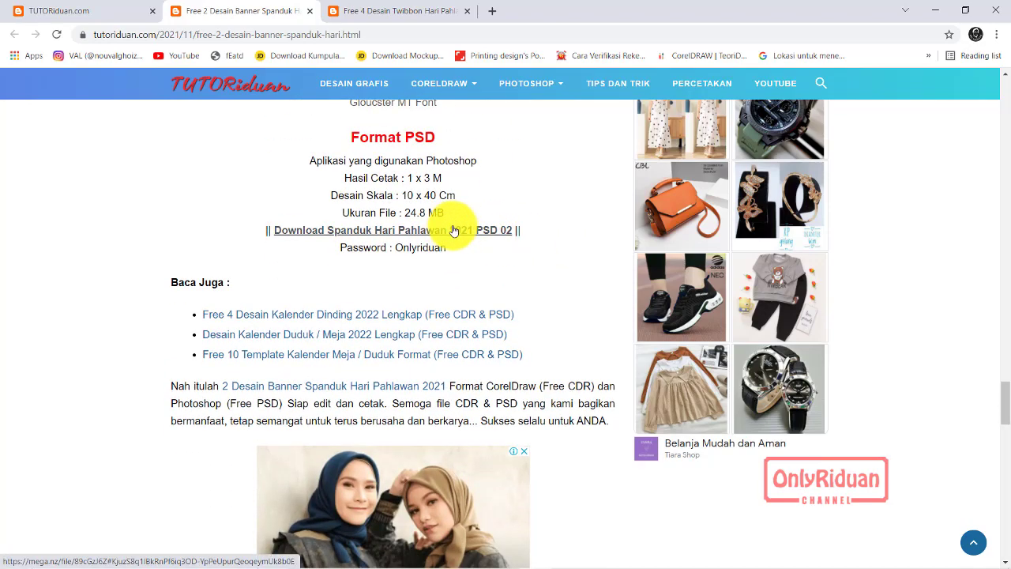
{"action": "scroll", "coordinate": [474, 242], "scroll_direction": "up", "scroll_amount": 3}
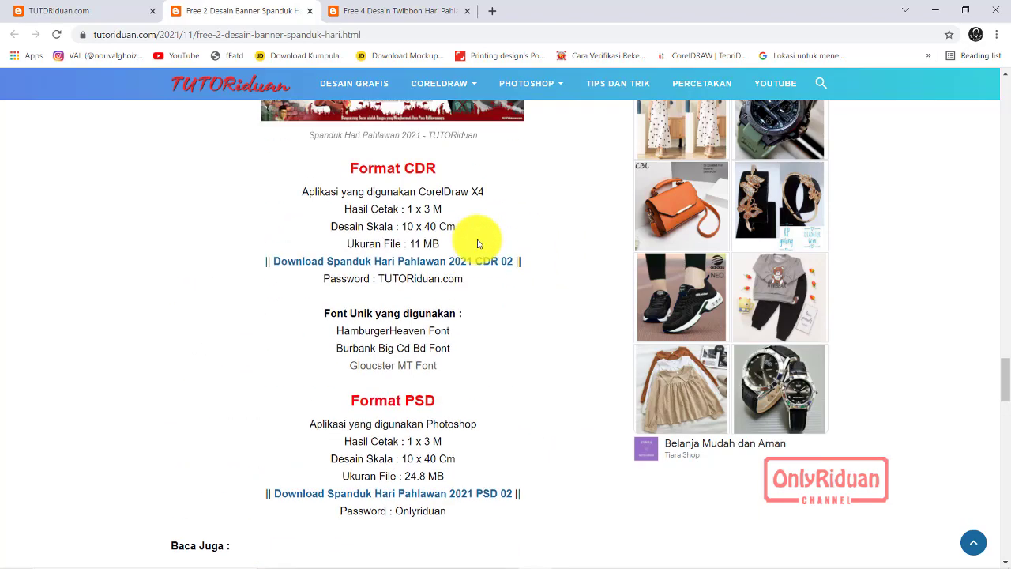
{"action": "scroll", "coordinate": [477, 244], "scroll_direction": "up", "scroll_amount": 5}
{"action": "scroll", "coordinate": [477, 244], "scroll_direction": "down", "scroll_amount": 8}
{"action": "scroll", "coordinate": [477, 244], "scroll_direction": "up", "scroll_amount": 15}
{"action": "scroll", "coordinate": [477, 244], "scroll_direction": "up", "scroll_amount": 15}
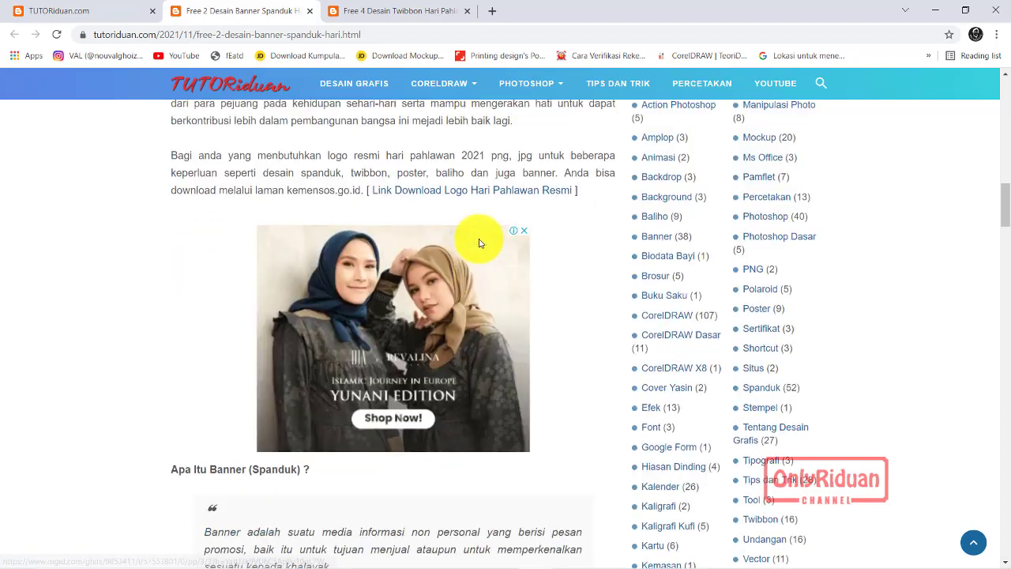
{"action": "scroll", "coordinate": [477, 244], "scroll_direction": "up", "scroll_amount": 5}
{"action": "scroll", "coordinate": [405, 241], "scroll_direction": "up", "scroll_amount": 5}
{"action": "scroll", "coordinate": [406, 244], "scroll_direction": "up", "scroll_amount": 3}
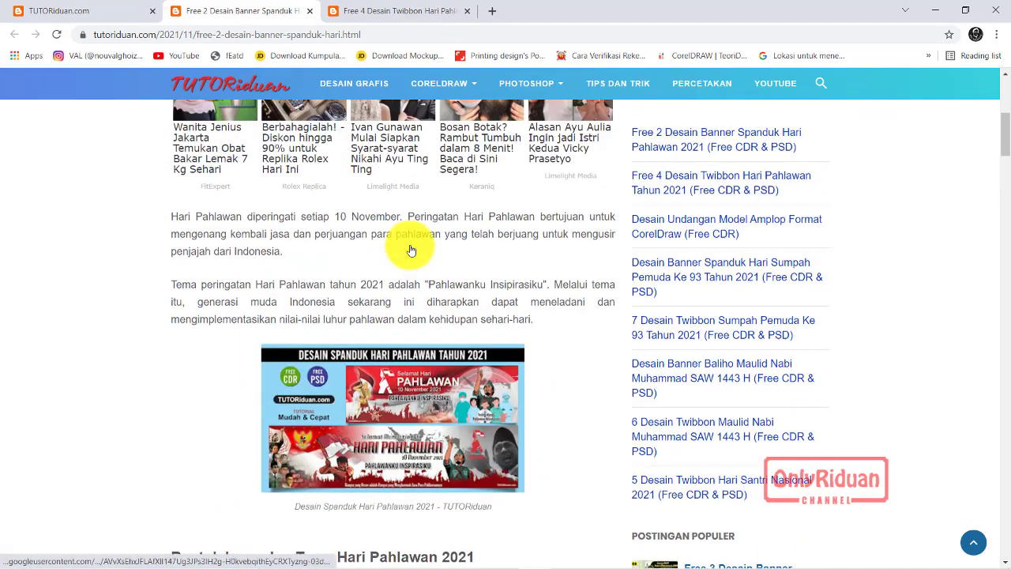
{"action": "scroll", "coordinate": [411, 251], "scroll_direction": "up", "scroll_amount": 2}
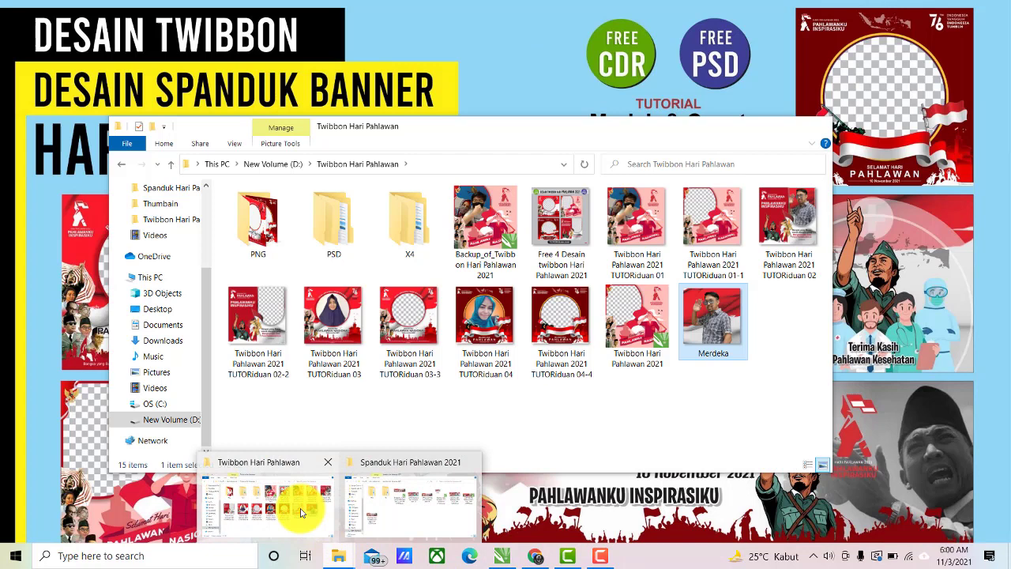
Open the PSD subfolder of Twibbon Hari Pahlawan and select its first ZIP archive
{"action": "mouse_move", "coordinate": [338, 556]}
{"action": "left_click", "coordinate": [293, 501]}
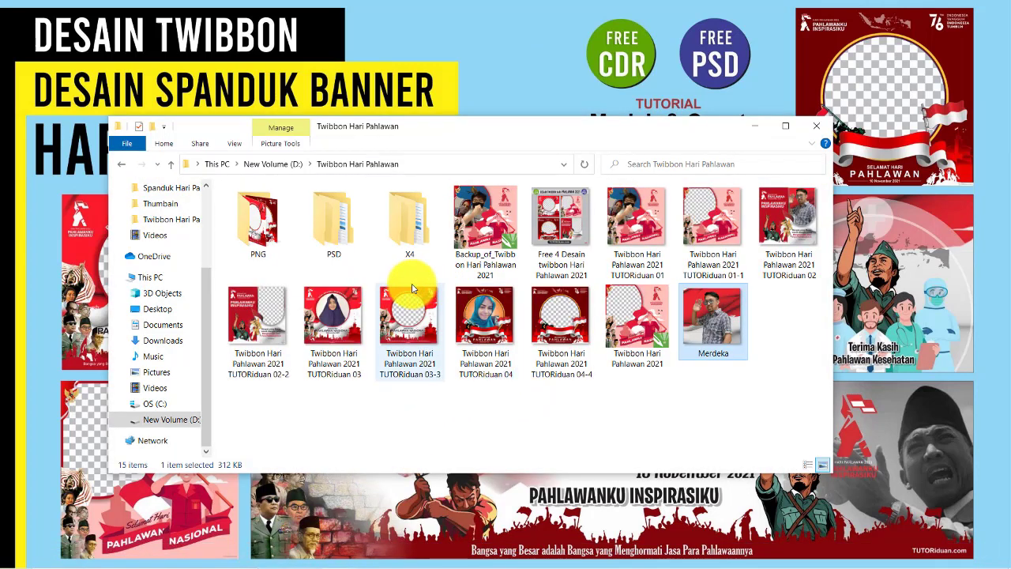
{"action": "double_click", "coordinate": [406, 228]}
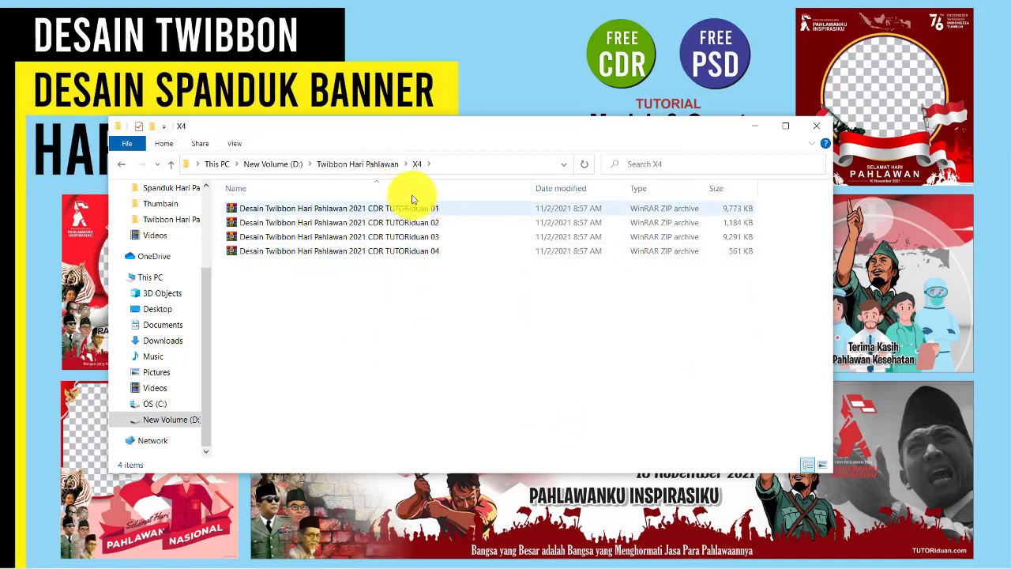
{"action": "left_click", "coordinate": [355, 167]}
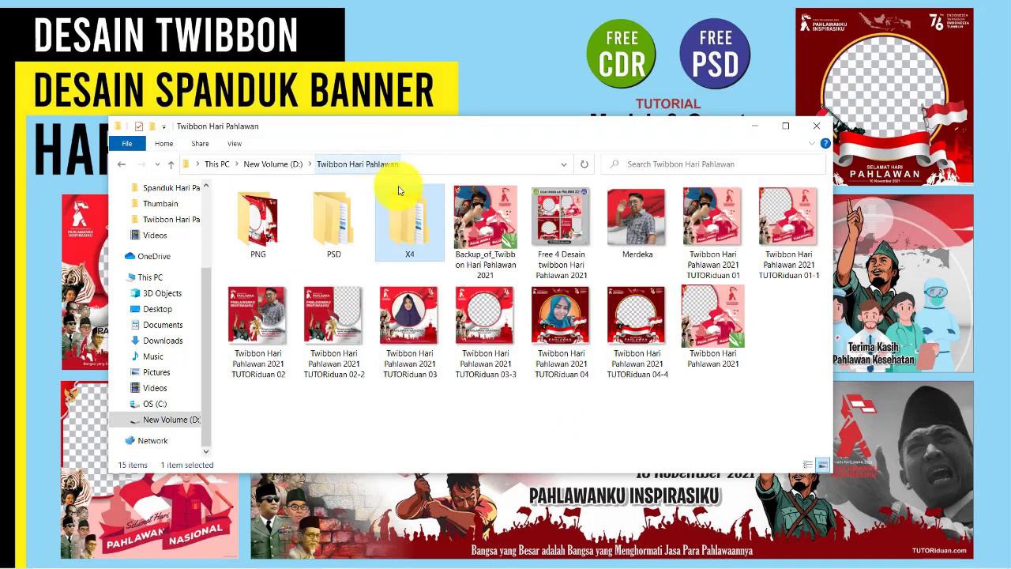
{"action": "double_click", "coordinate": [350, 224]}
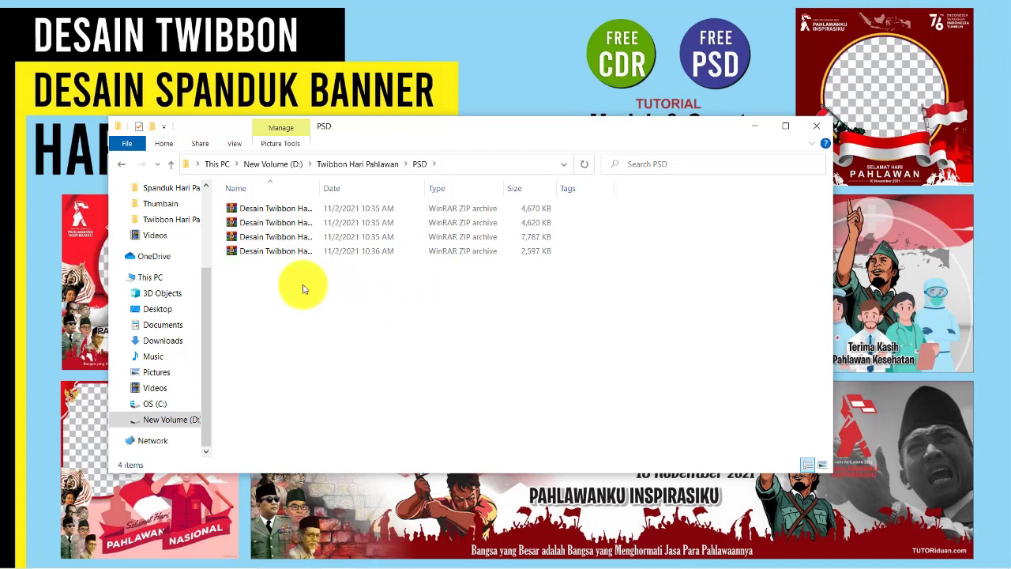
{"action": "left_click", "coordinate": [273, 211]}
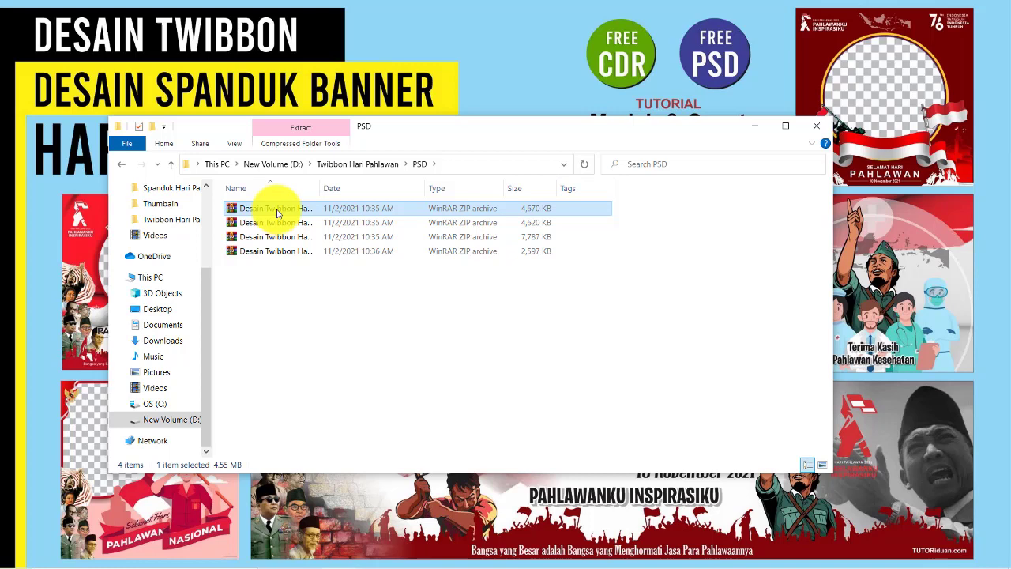
Extract the first two PSD archives here, entering the archive password for each
{"action": "right_click", "coordinate": [277, 214]}
{"action": "left_click", "coordinate": [63, 274]}
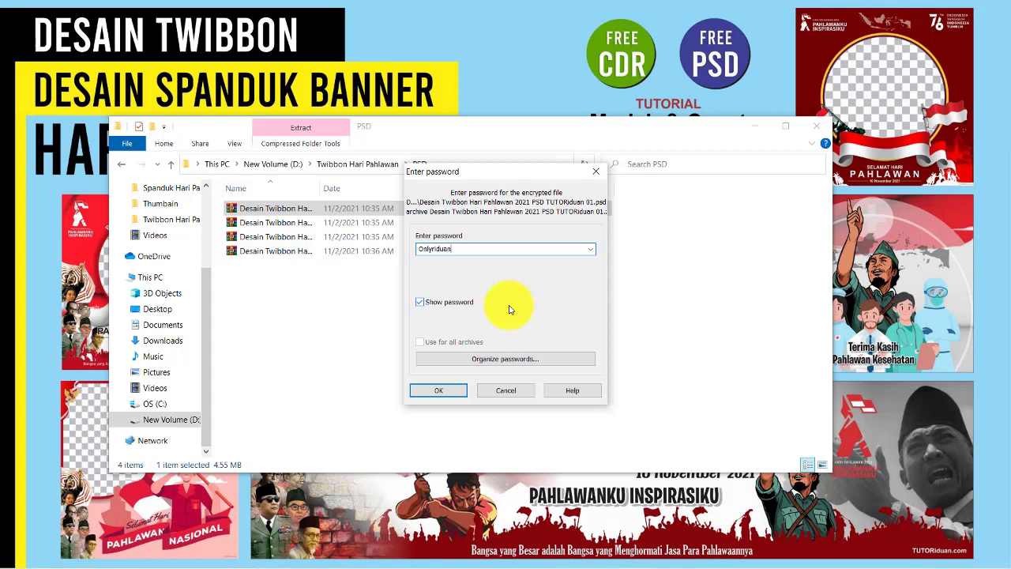
{"action": "left_click_drag", "start_coordinate": [456, 251], "coordinate": [404, 256]}
{"action": "key", "text": "ctrl+c"}
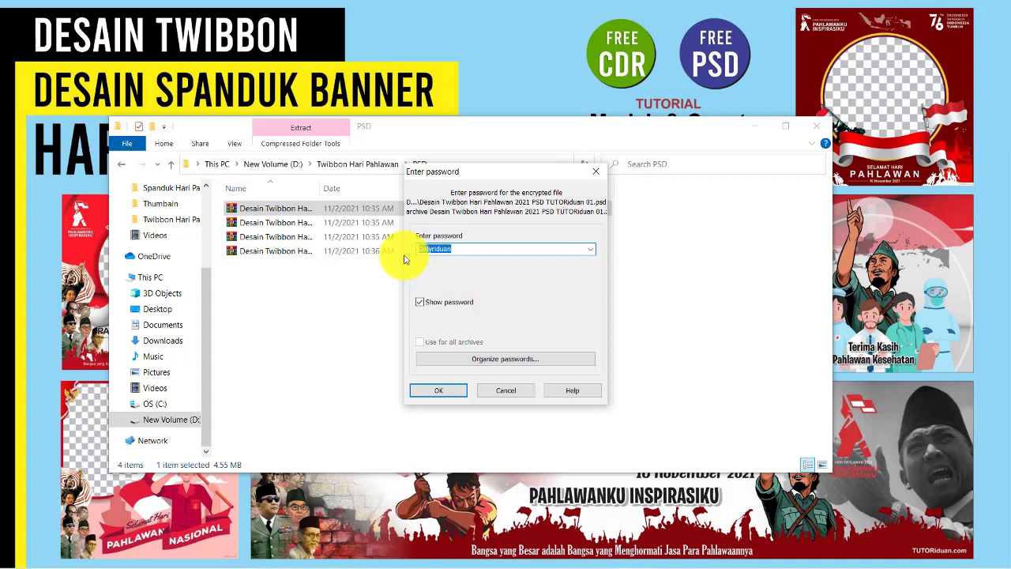
{"action": "left_click", "coordinate": [436, 389]}
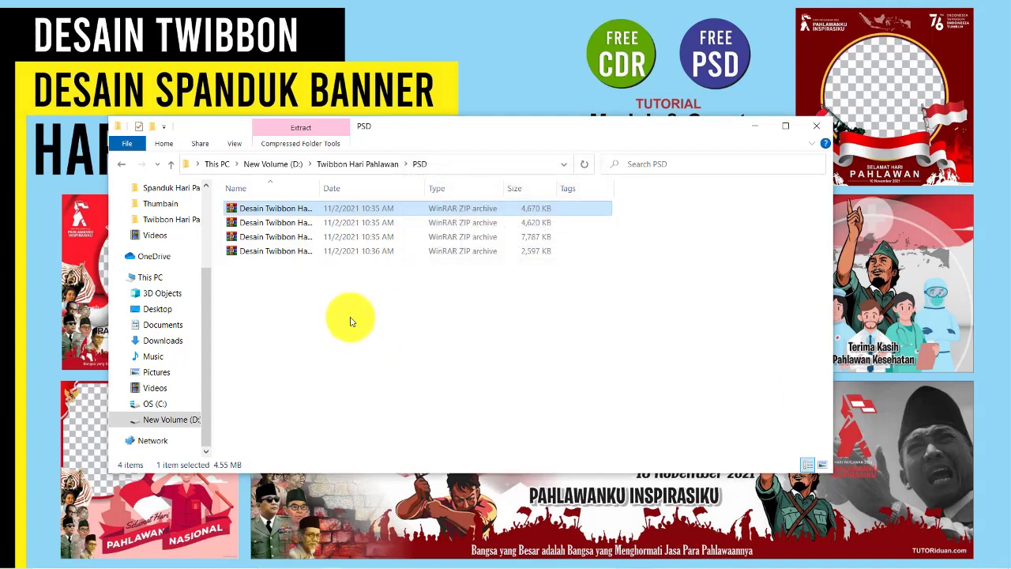
{"action": "right_click", "coordinate": [280, 230]}
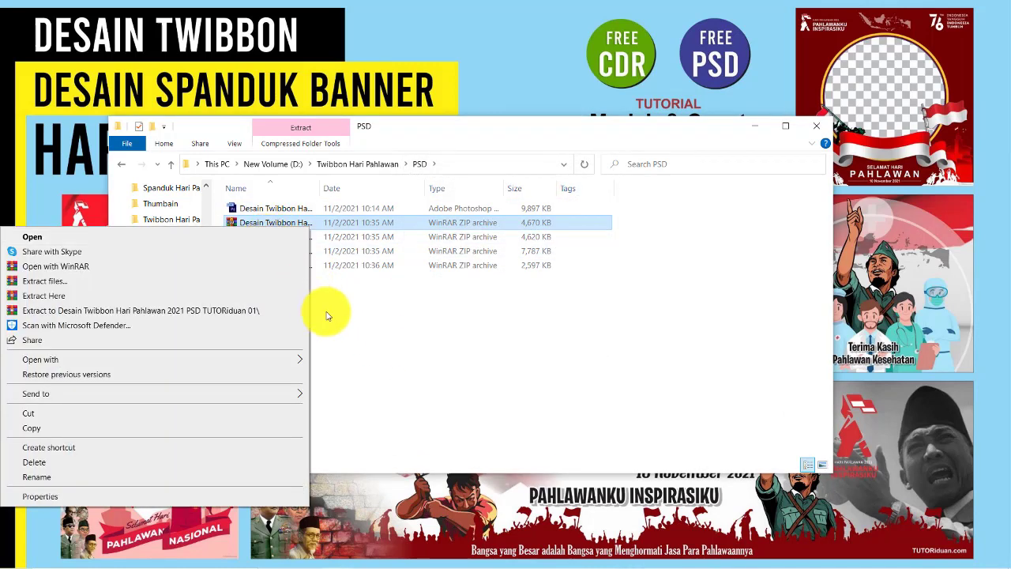
{"action": "left_click", "coordinate": [278, 238]}
{"action": "right_click", "coordinate": [283, 243]}
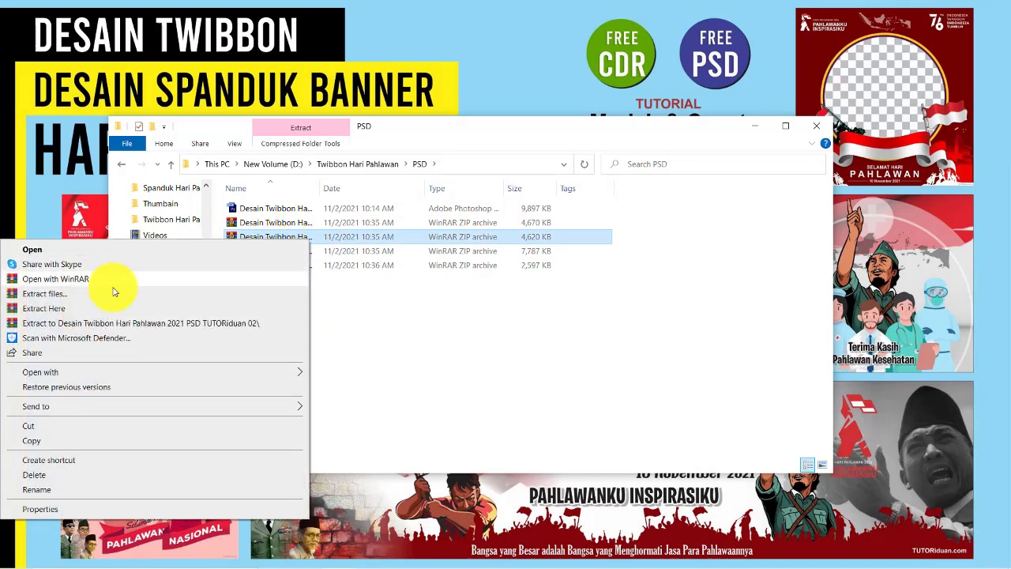
{"action": "left_click", "coordinate": [45, 309]}
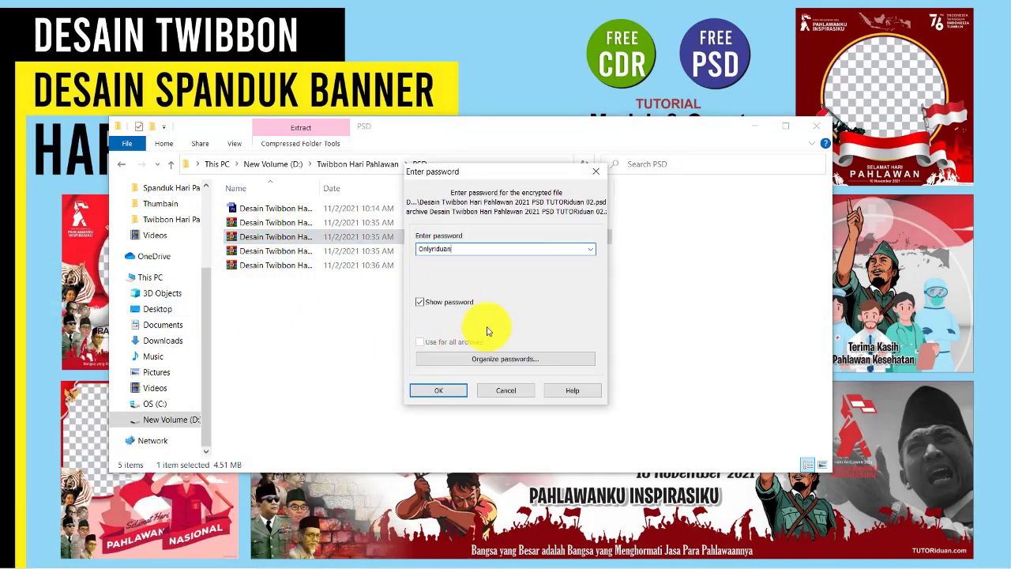
{"action": "left_click", "coordinate": [445, 397]}
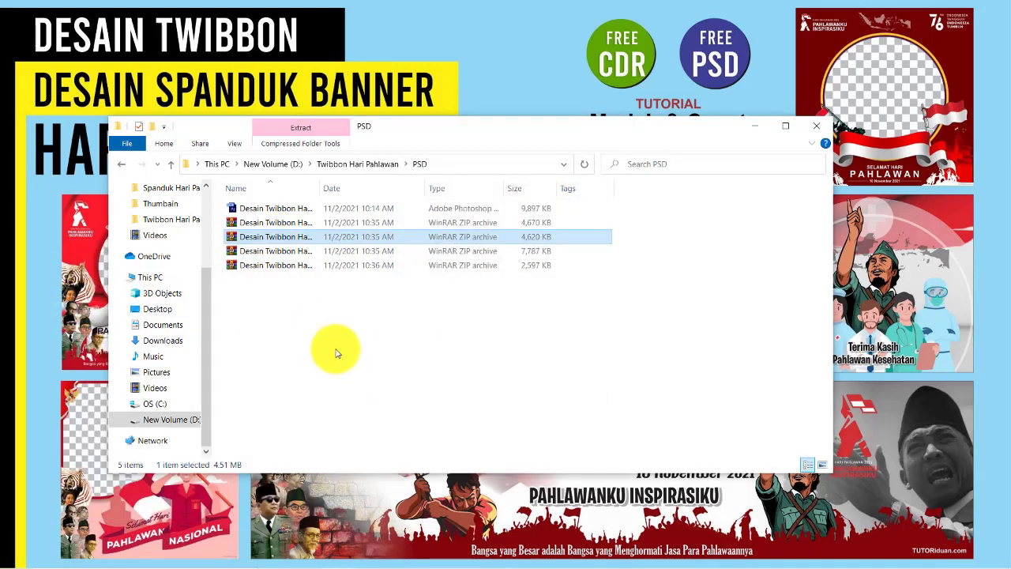
Extract the third and fourth PSD archives with the password, then return to Twibbon Hari Pahlawan
{"action": "left_click", "coordinate": [278, 271]}
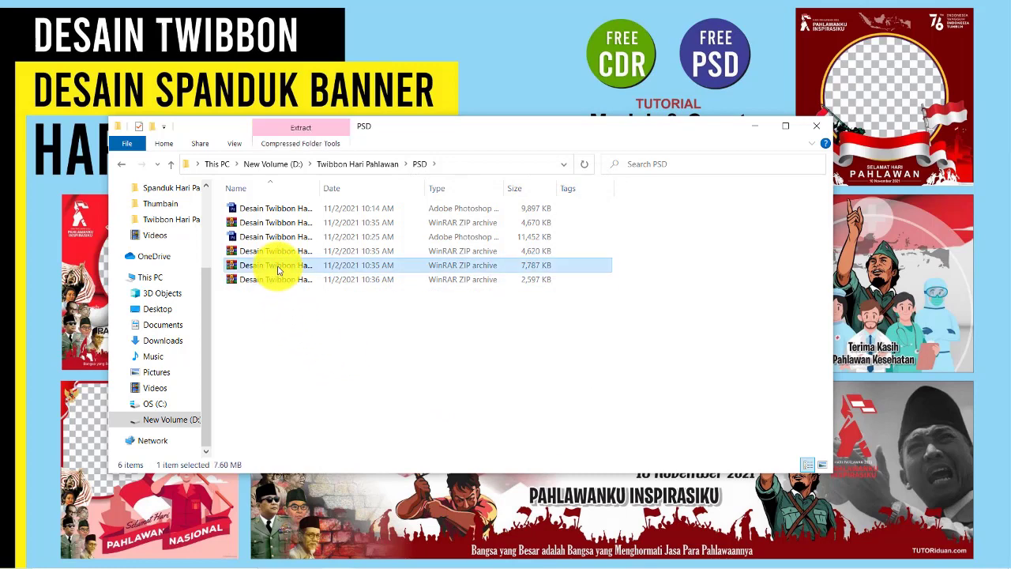
{"action": "right_click", "coordinate": [278, 271]}
{"action": "left_click", "coordinate": [68, 334]}
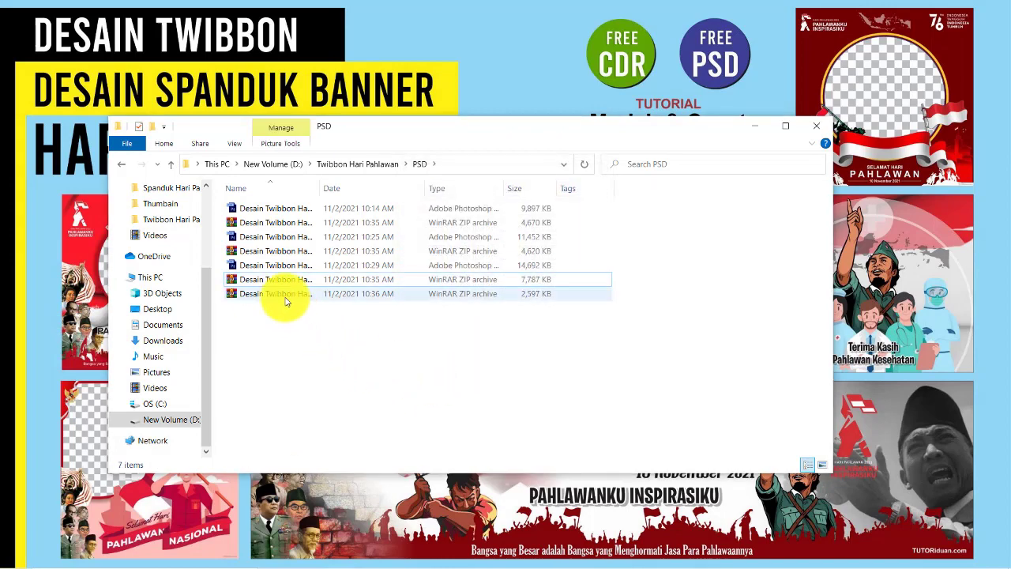
{"action": "left_click", "coordinate": [280, 294]}
{"action": "right_click", "coordinate": [277, 295]}
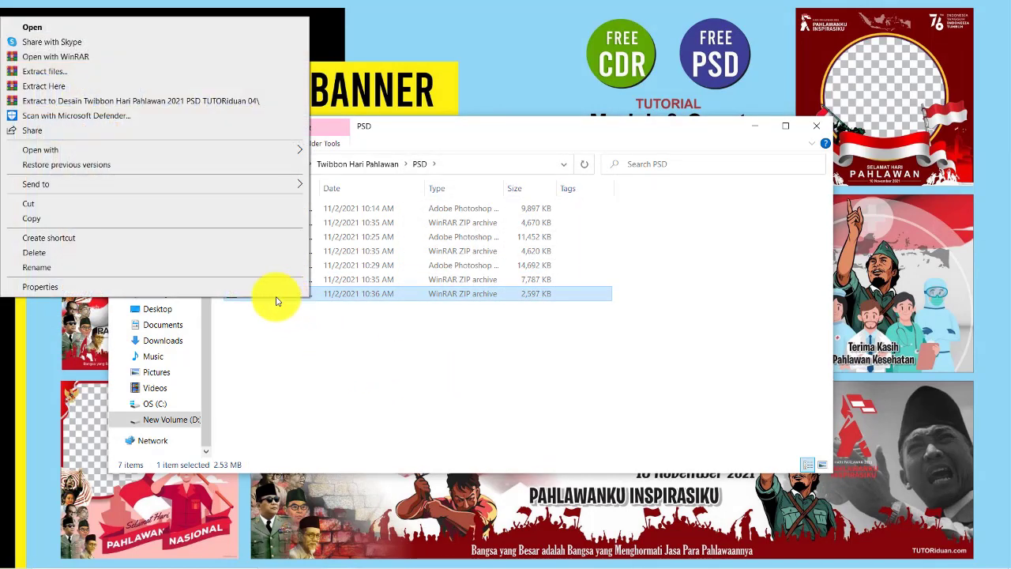
{"action": "left_click", "coordinate": [47, 85]}
{"action": "key", "text": "ctrl+v"}
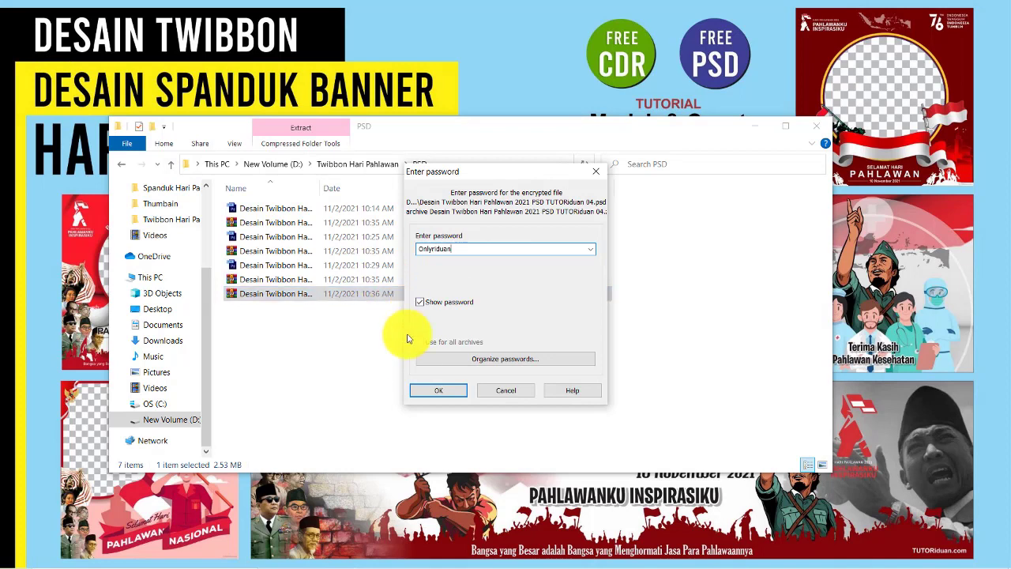
{"action": "left_click", "coordinate": [427, 388]}
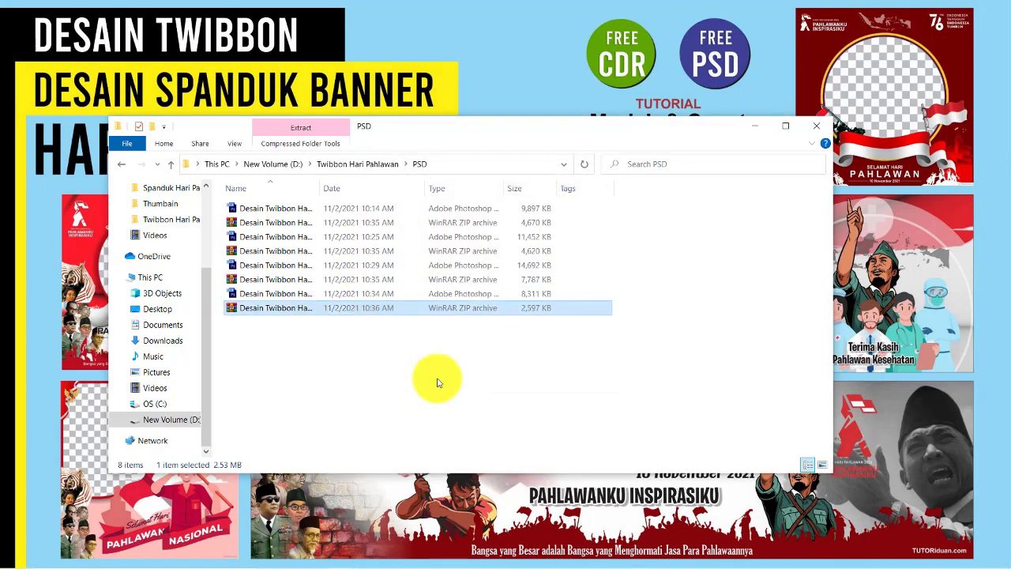
{"action": "left_click", "coordinate": [366, 164]}
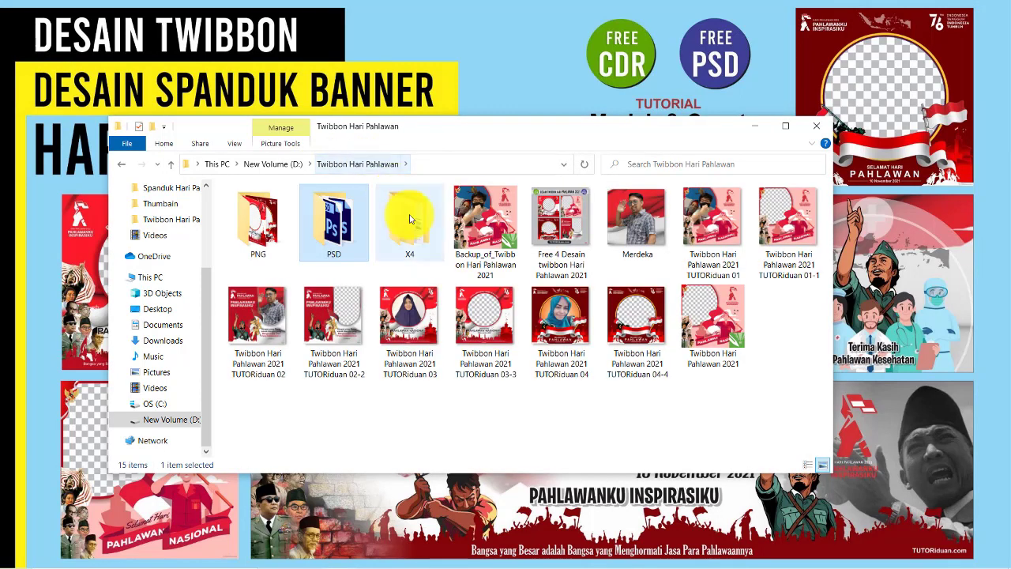
Open the X4 folder and extract its first two CDR archives using the archive password
{"action": "double_click", "coordinate": [403, 217]}
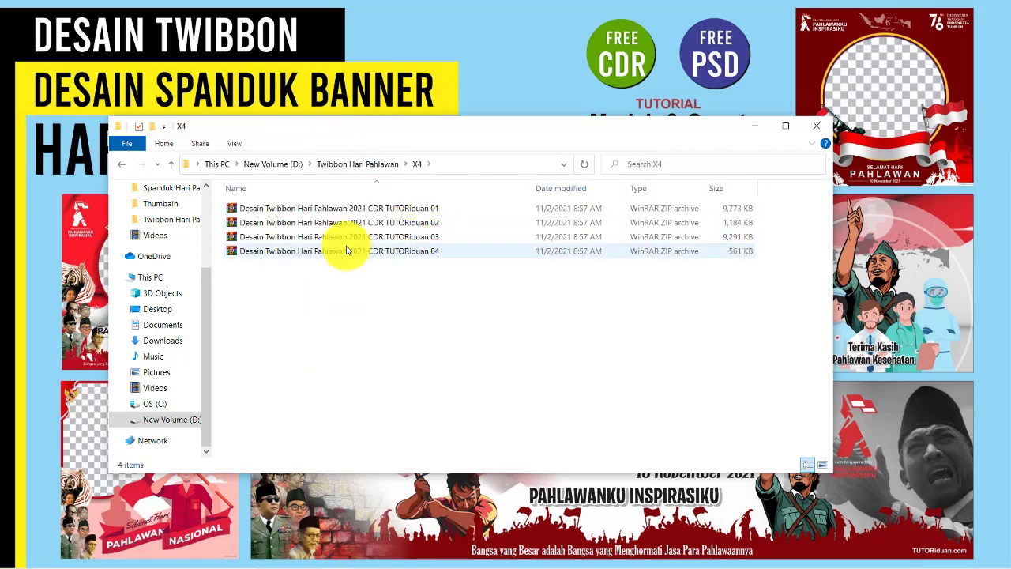
{"action": "right_click", "coordinate": [341, 208]}
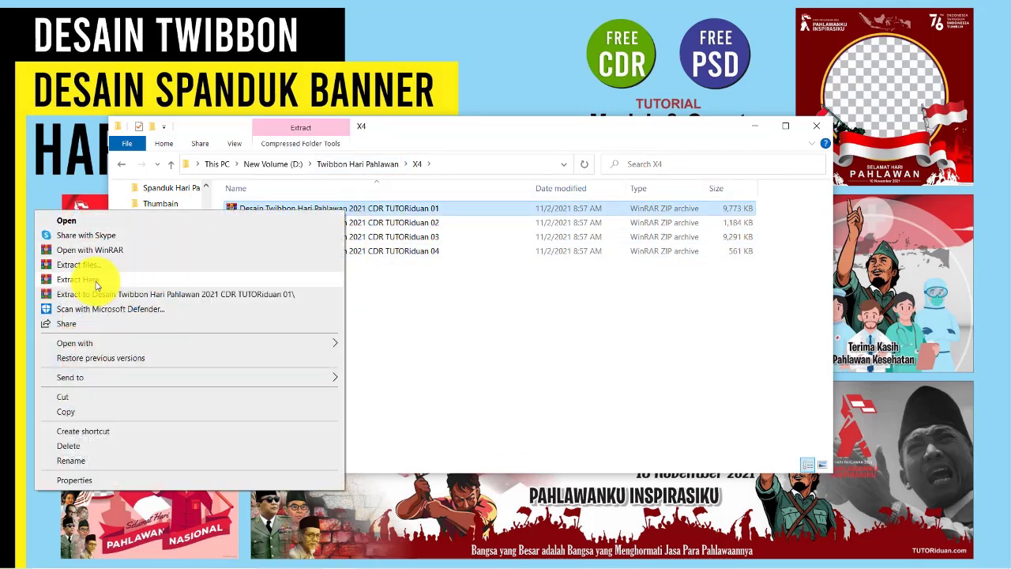
{"action": "left_click", "coordinate": [162, 279]}
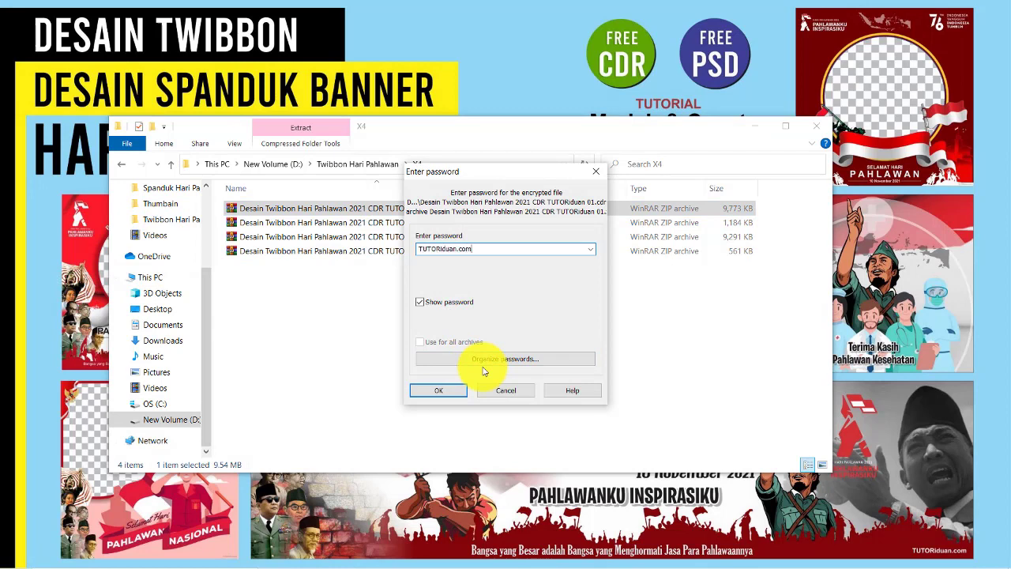
{"action": "double_click", "coordinate": [444, 248]}
{"action": "key", "text": "ctrl+c"}
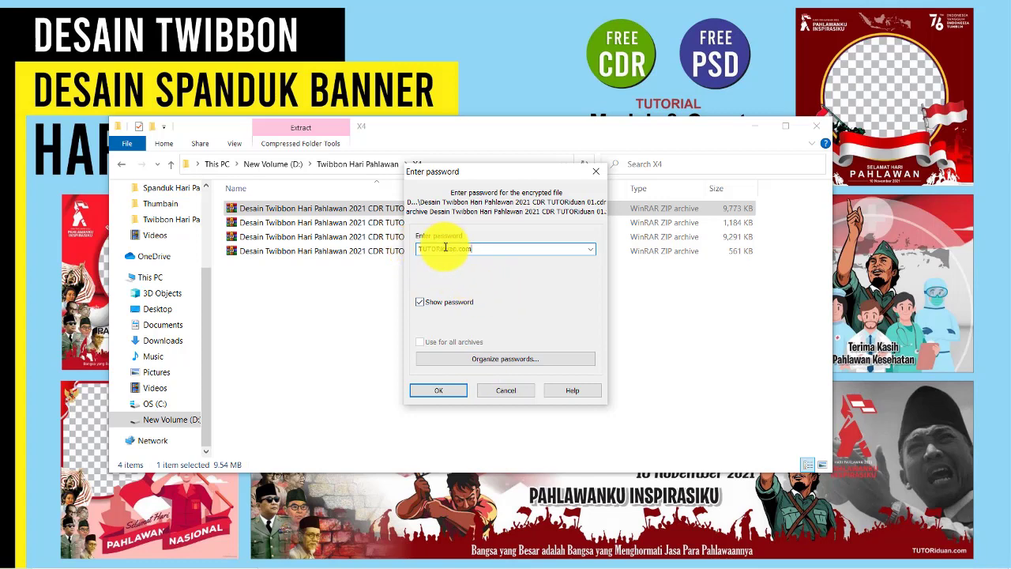
{"action": "left_click", "coordinate": [440, 392]}
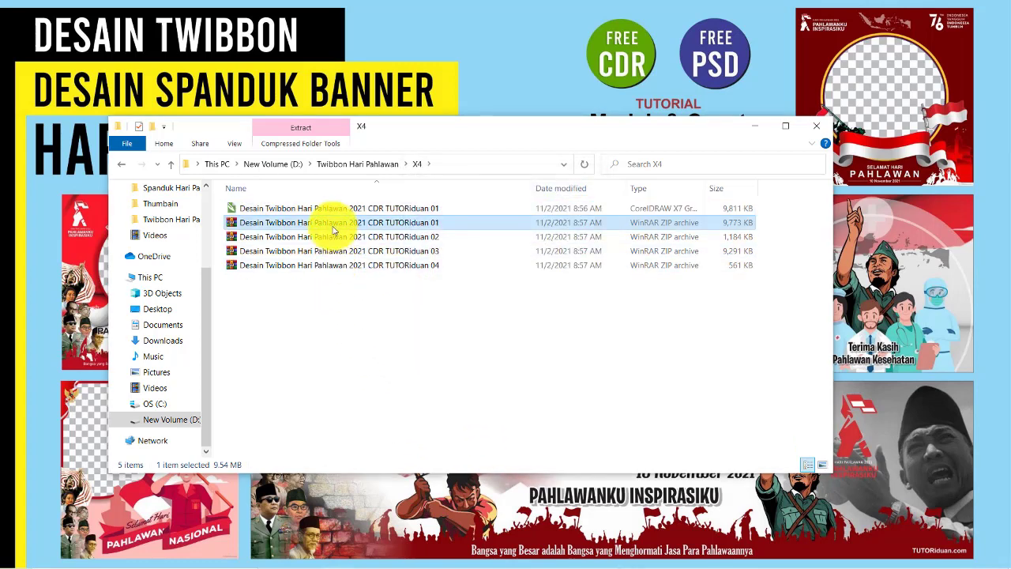
{"action": "left_click", "coordinate": [327, 236]}
{"action": "right_click", "coordinate": [327, 237]}
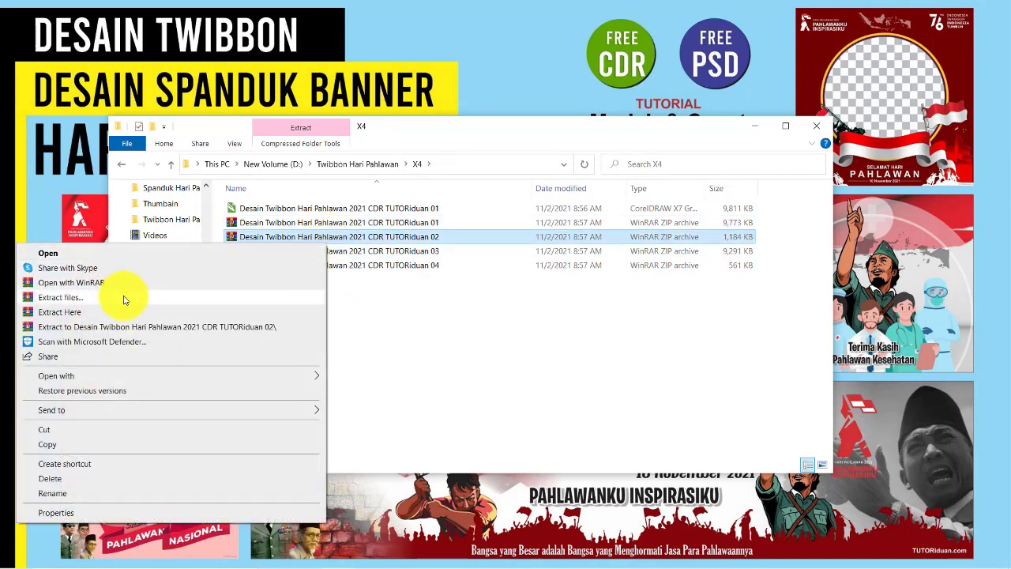
{"action": "left_click", "coordinate": [62, 314]}
{"action": "key", "text": "ctrl+v"}
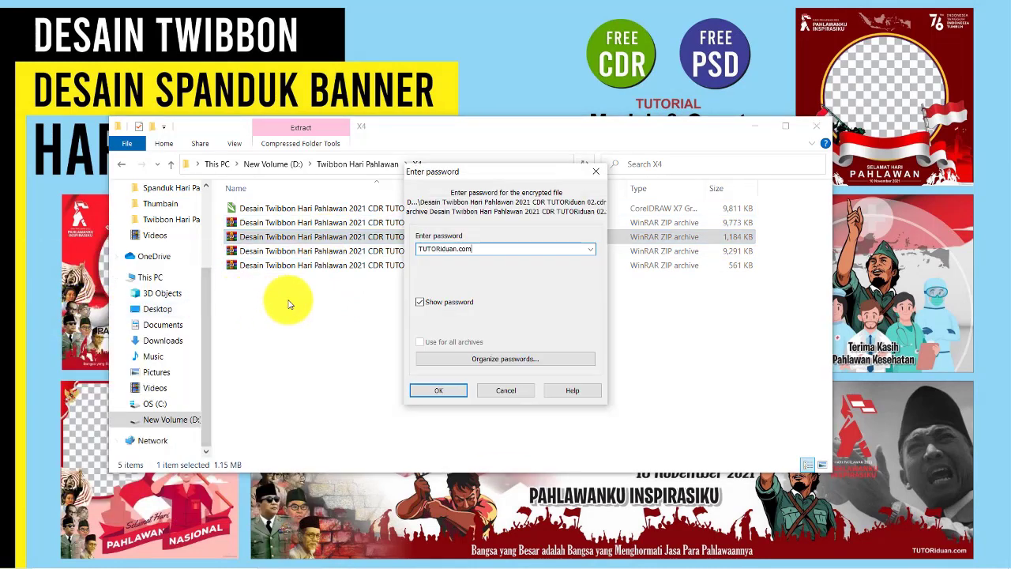
{"action": "left_click", "coordinate": [439, 390]}
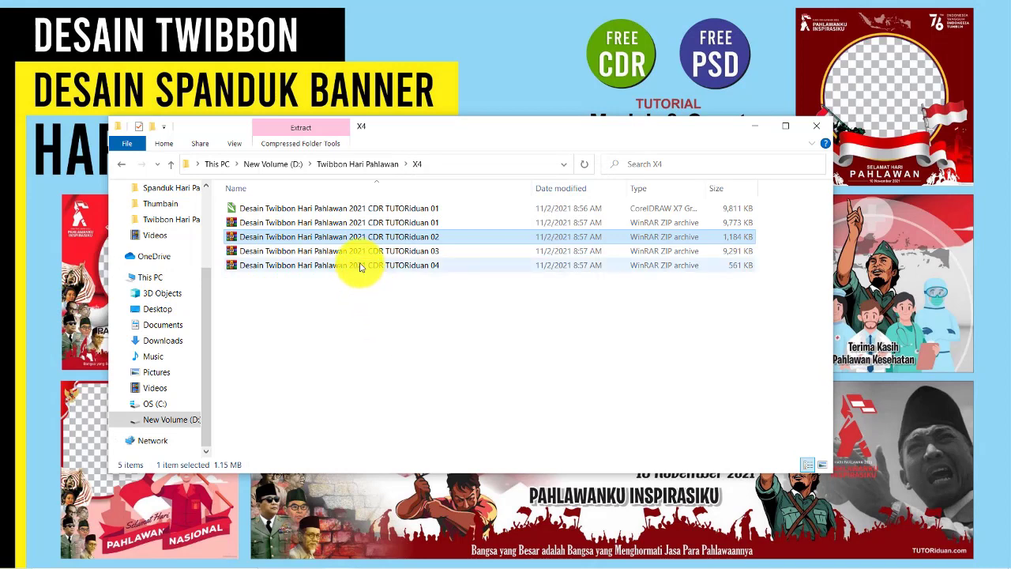
Extract the third CDR archive and archive 04 with the pasted password, then minimize Explorer
{"action": "left_click", "coordinate": [356, 272]}
{"action": "right_click", "coordinate": [356, 273]}
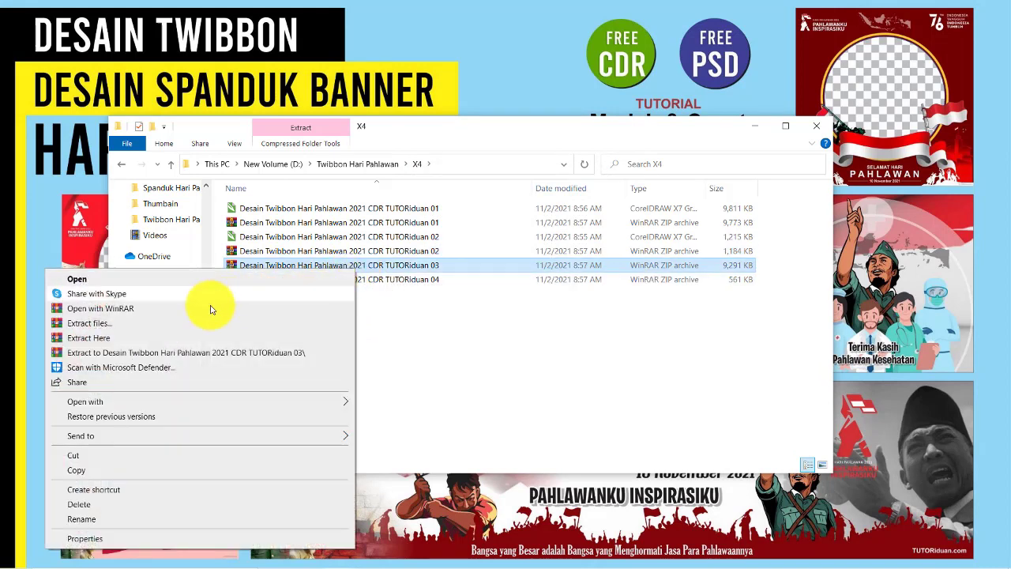
{"action": "left_click", "coordinate": [227, 337]}
{"action": "key", "text": "ctrl+v"}
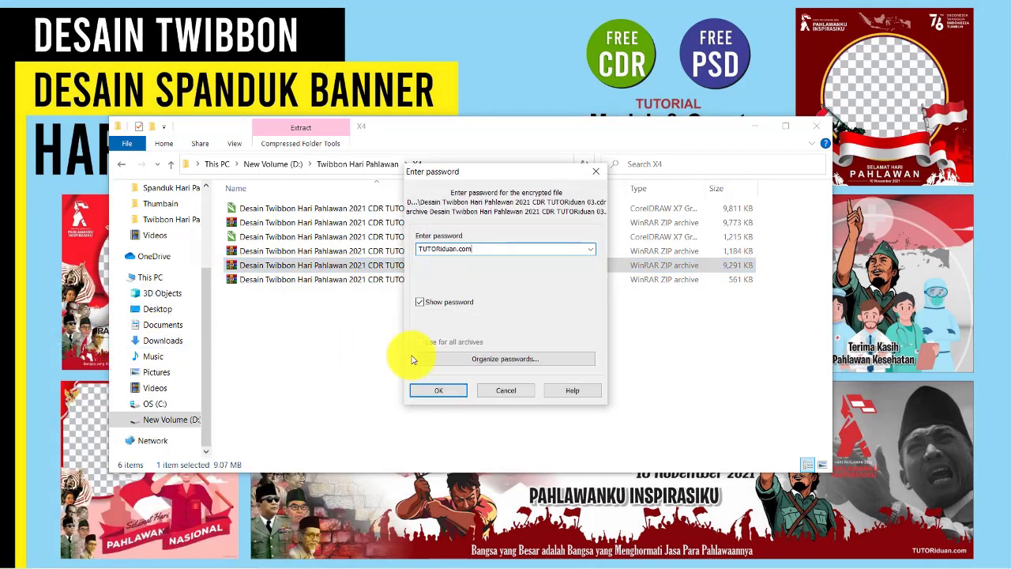
{"action": "left_click", "coordinate": [426, 389]}
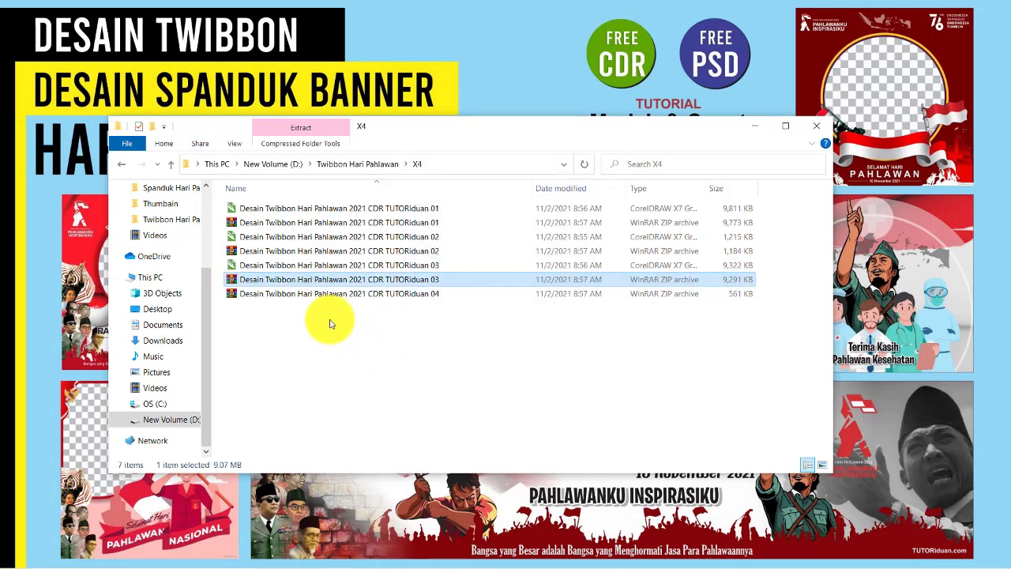
{"action": "left_click", "coordinate": [327, 293]}
{"action": "right_click", "coordinate": [327, 293]}
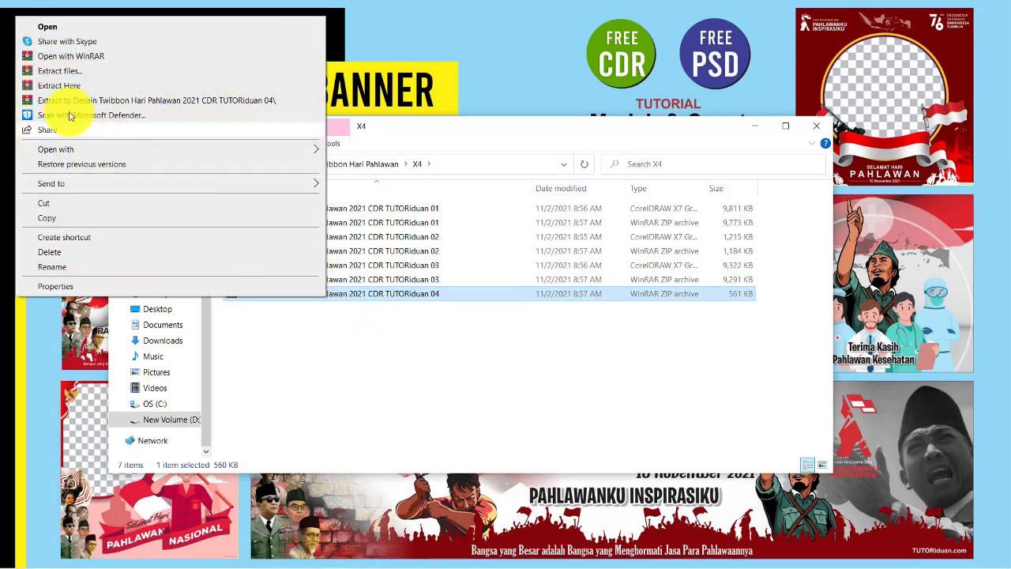
{"action": "left_click", "coordinate": [59, 85]}
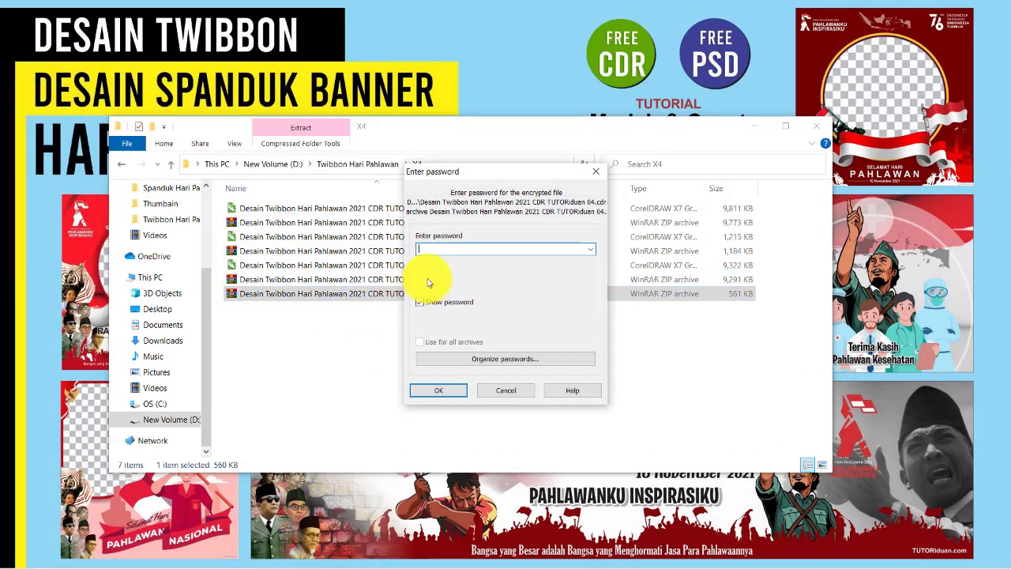
{"action": "key", "text": "ctrl+v"}
{"action": "left_click", "coordinate": [436, 388]}
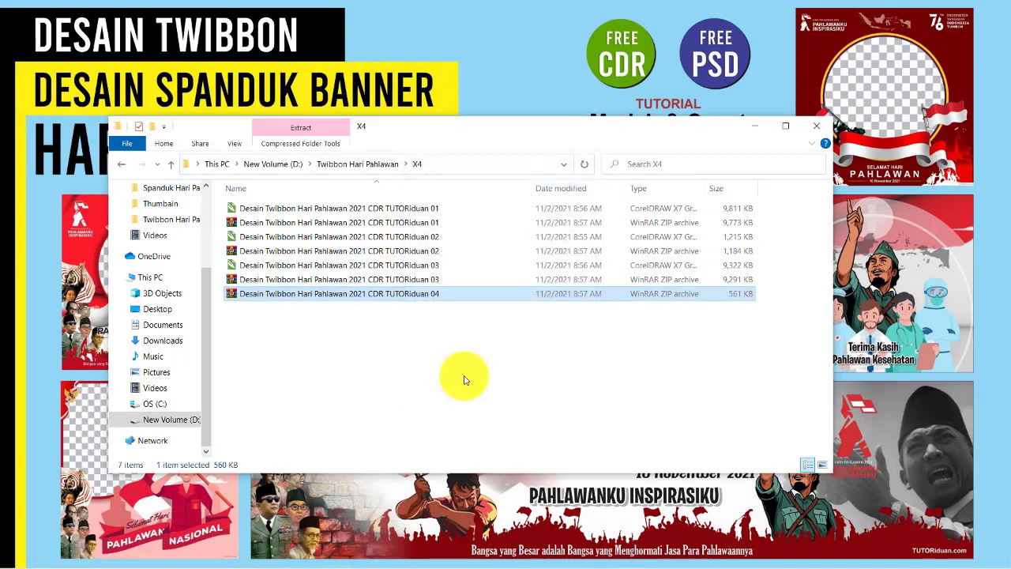
{"action": "left_click", "coordinate": [460, 373]}
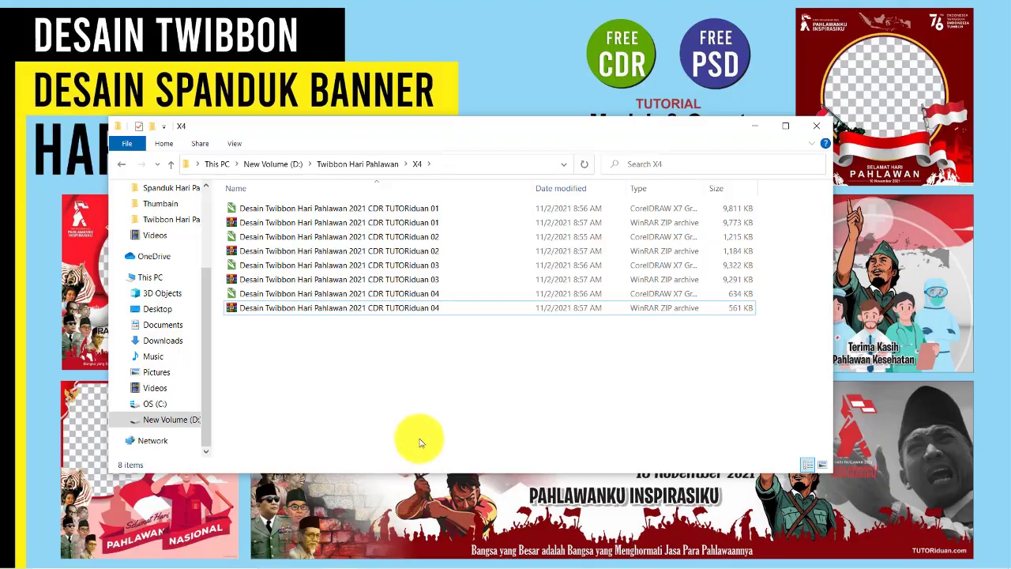
{"action": "left_click", "coordinate": [755, 128]}
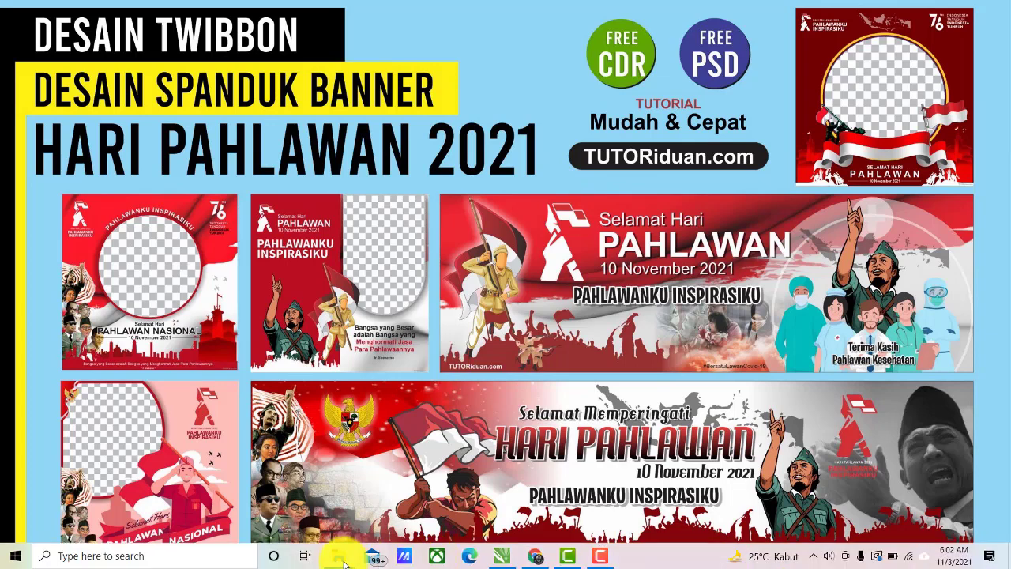
Restore the Spanduk Hari Pahlawan 2021 folder, open X4 and extract the 1x3m CDR archive
{"action": "mouse_move", "coordinate": [338, 555]}
{"action": "left_click", "coordinate": [413, 525]}
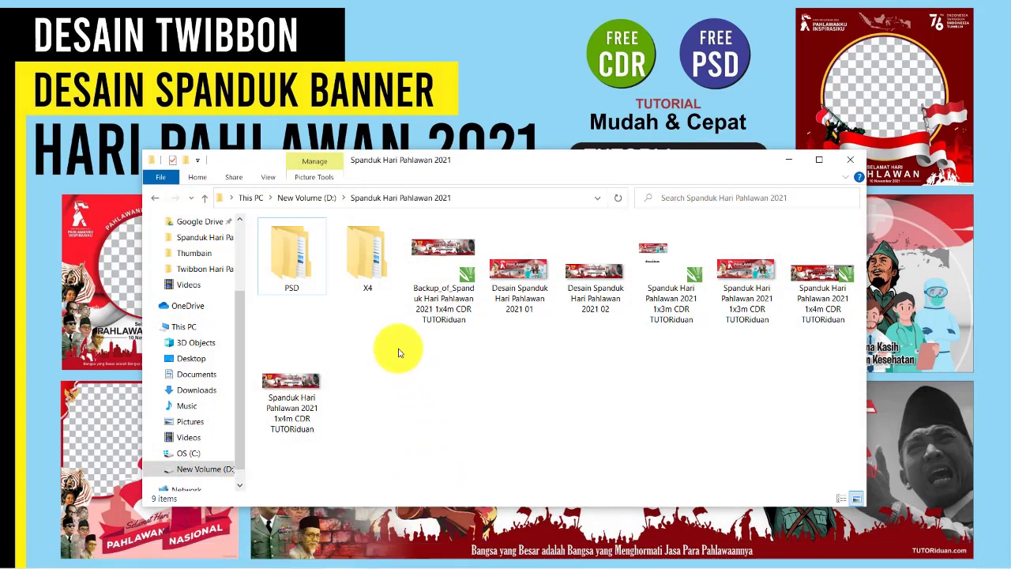
{"action": "double_click", "coordinate": [367, 255]}
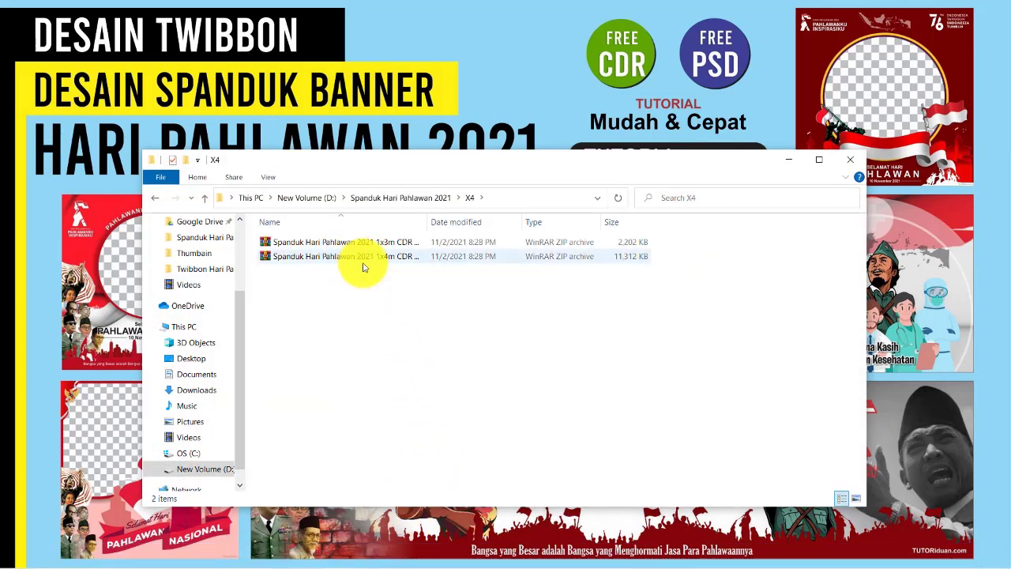
{"action": "left_click", "coordinate": [354, 241]}
{"action": "right_click", "coordinate": [352, 242]}
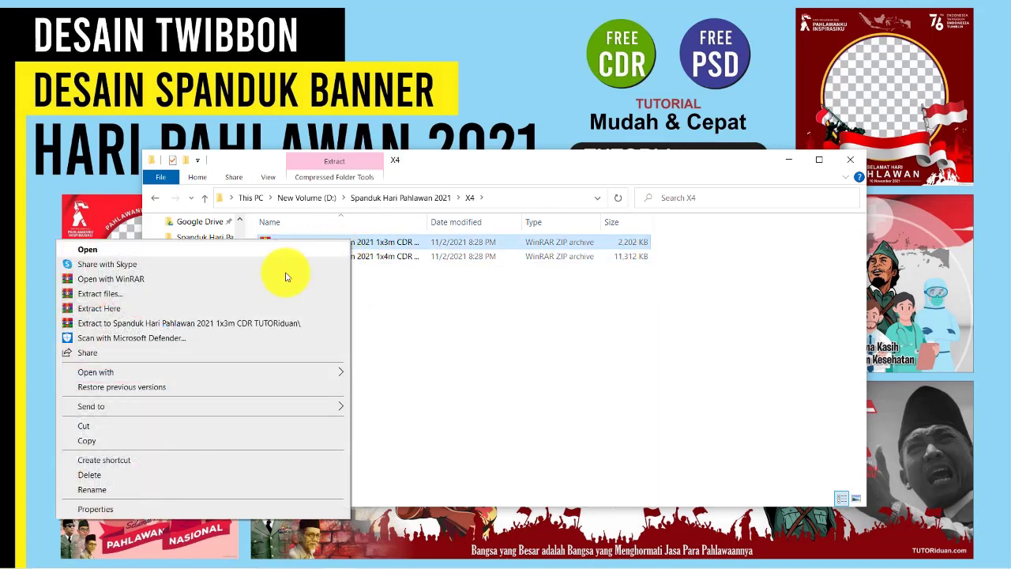
{"action": "left_click", "coordinate": [105, 309]}
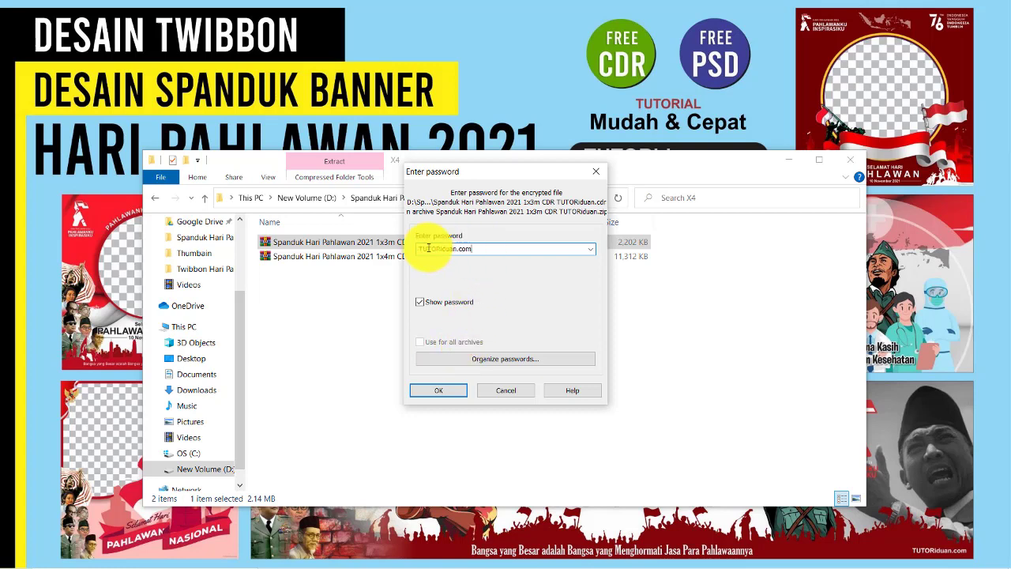
{"action": "left_click_drag", "start_coordinate": [472, 249], "coordinate": [395, 251]}
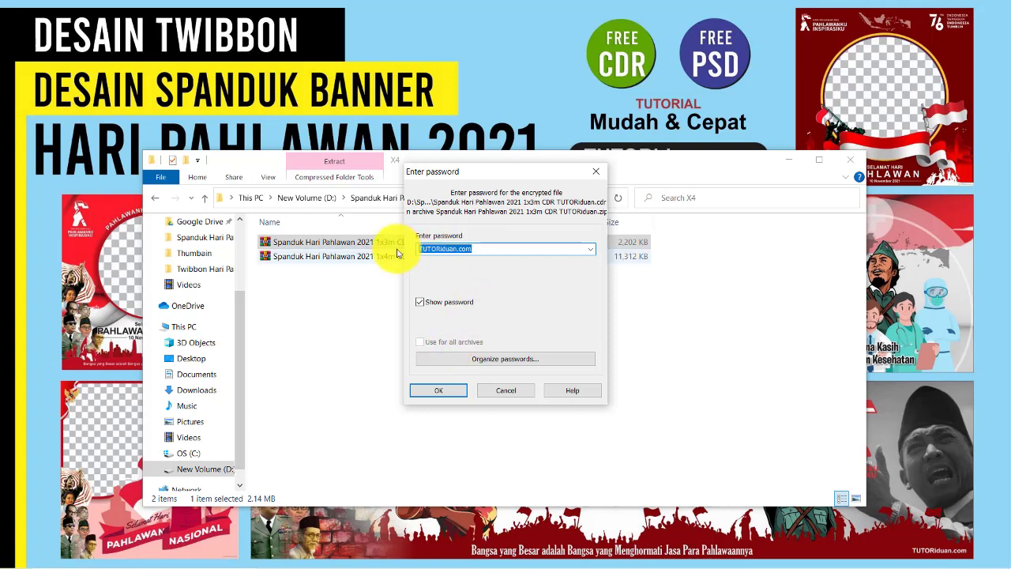
{"action": "left_click", "coordinate": [453, 392]}
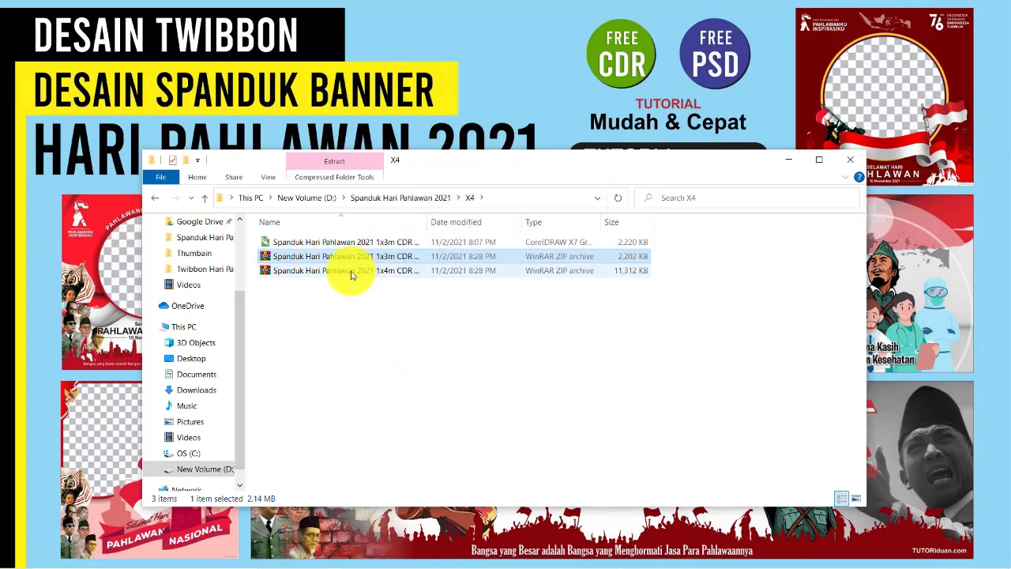
Extract the 1x4m CDR archive with the password and go up to Spanduk Hari Pahlawan 2021
{"action": "left_click", "coordinate": [340, 271]}
{"action": "right_click", "coordinate": [341, 271]}
{"action": "left_click", "coordinate": [101, 341]}
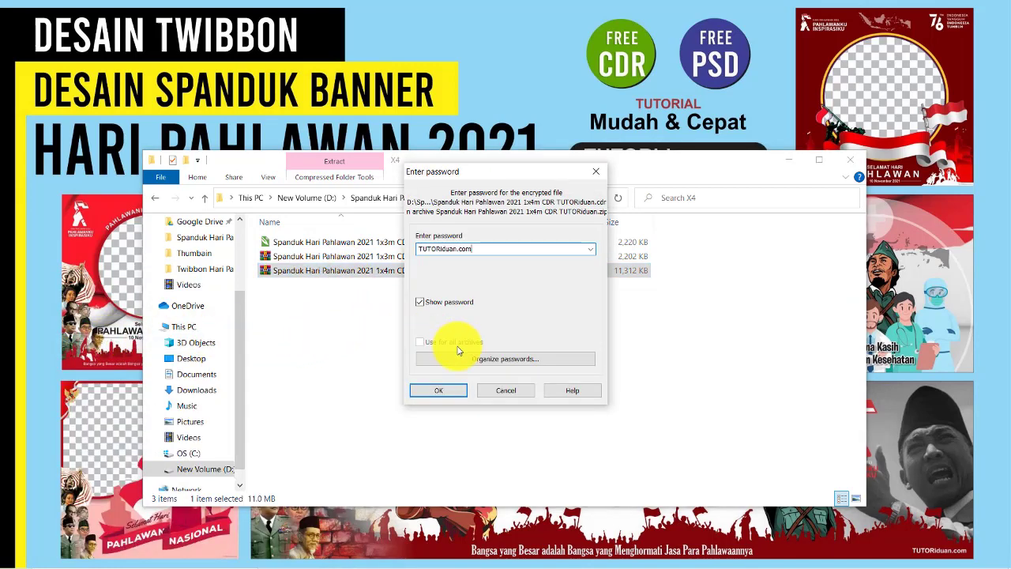
{"action": "left_click", "coordinate": [439, 390]}
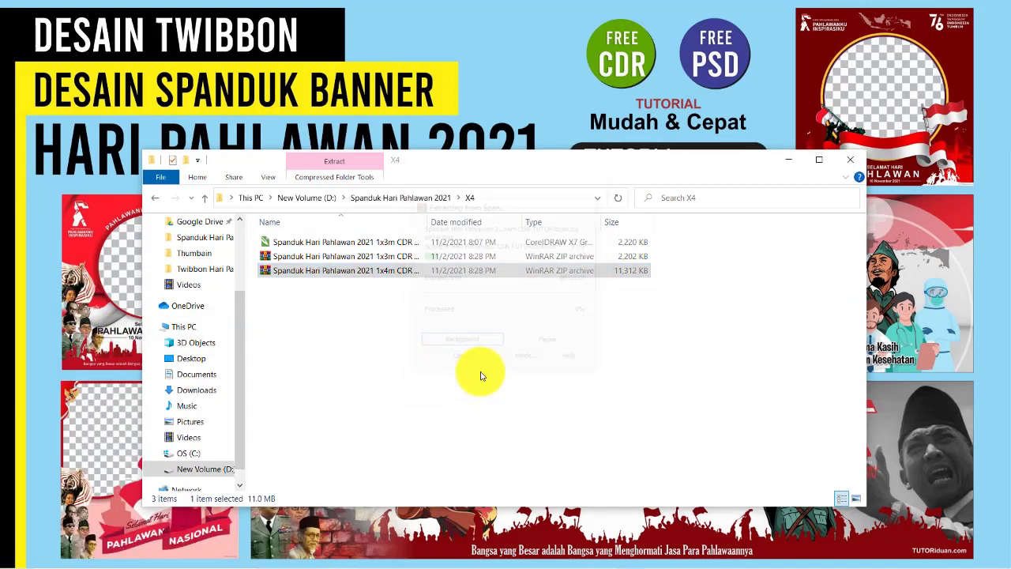
{"action": "left_click", "coordinate": [372, 197]}
Open the PSD folder and extract the 1x3m banner archive, entering its password
{"action": "double_click", "coordinate": [305, 263]}
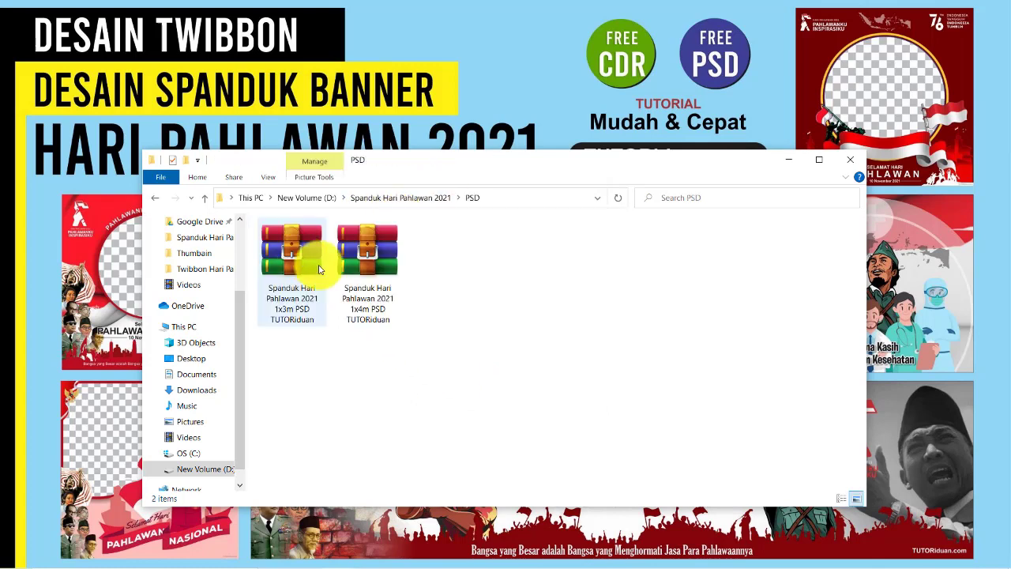
{"action": "left_click", "coordinate": [297, 254]}
{"action": "right_click", "coordinate": [297, 254]}
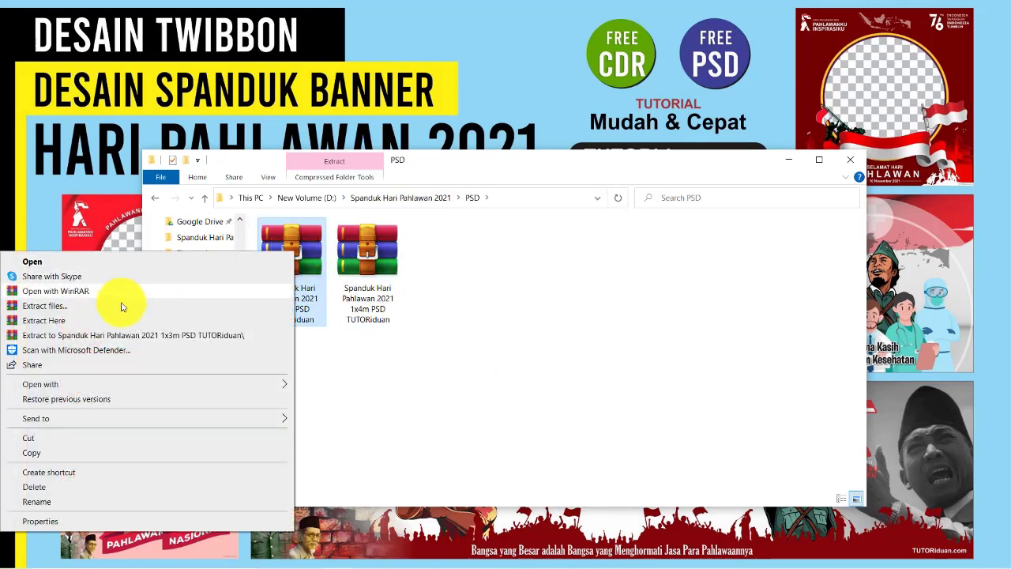
{"action": "left_click", "coordinate": [57, 323]}
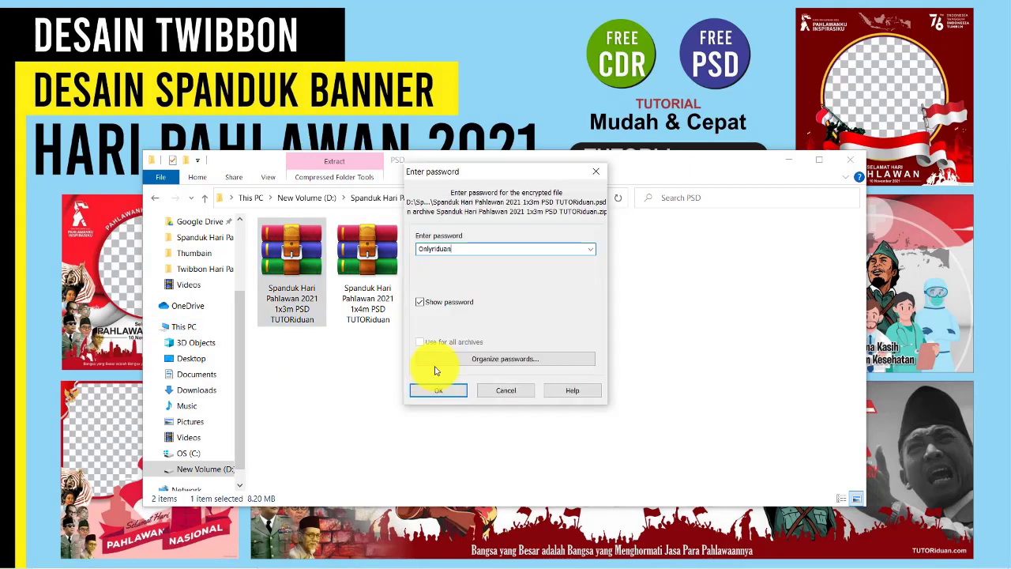
{"action": "left_click_drag", "start_coordinate": [456, 248], "coordinate": [384, 234]}
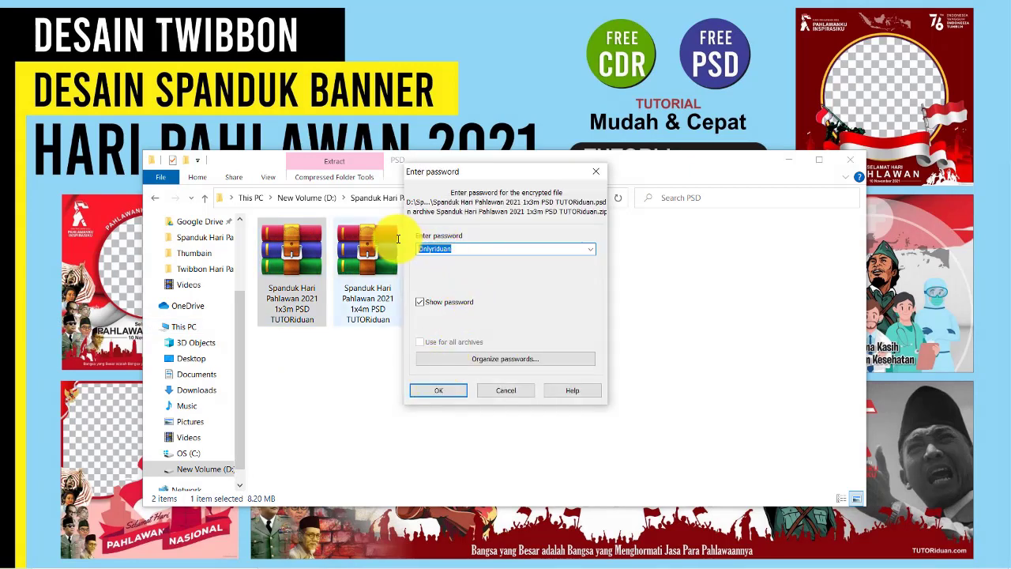
{"action": "left_click", "coordinate": [436, 390]}
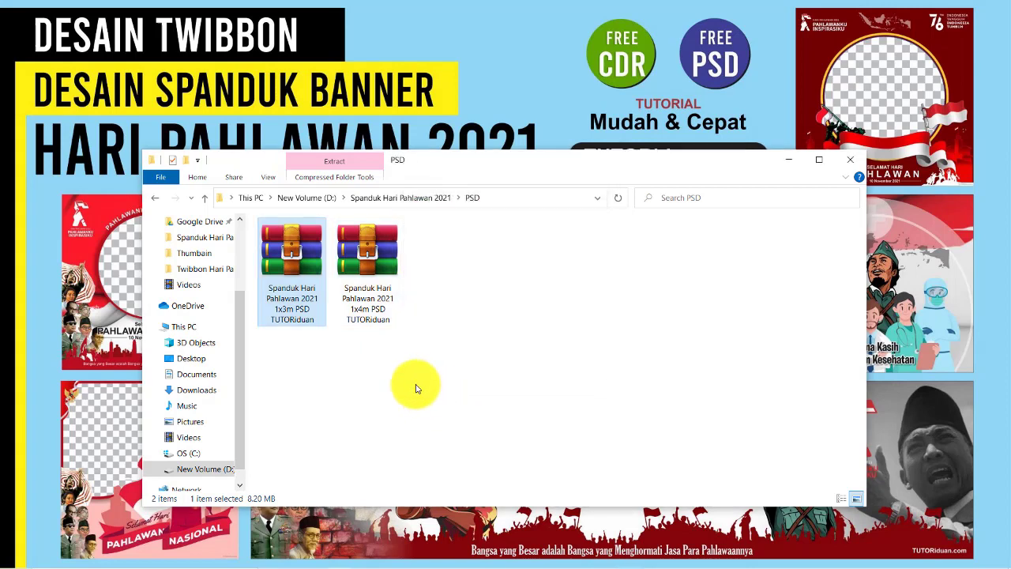
Extract the 1x4m banner archive into the same folder with the archive password
{"action": "left_click", "coordinate": [448, 258]}
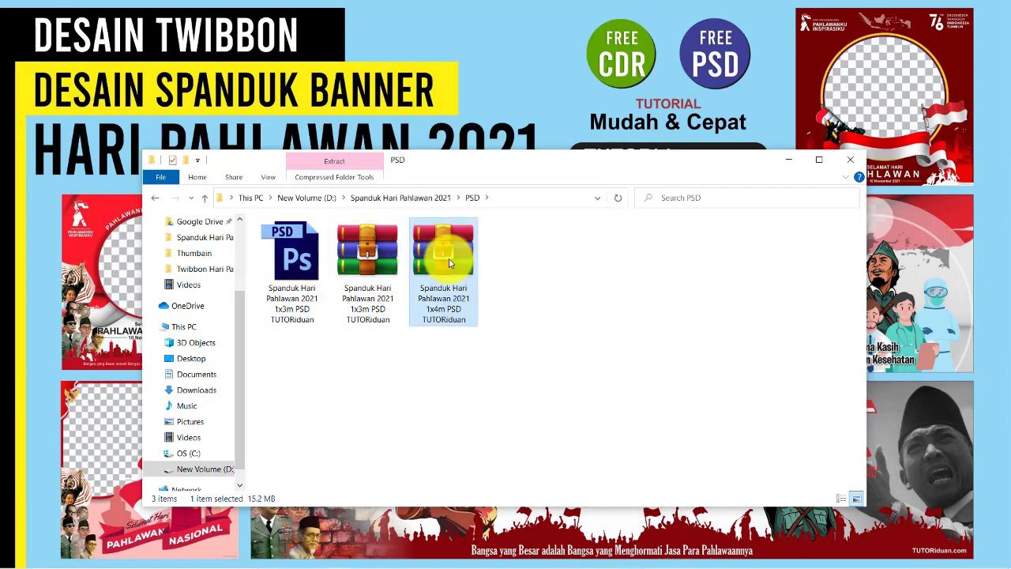
{"action": "right_click", "coordinate": [448, 258]}
{"action": "left_click", "coordinate": [203, 330]}
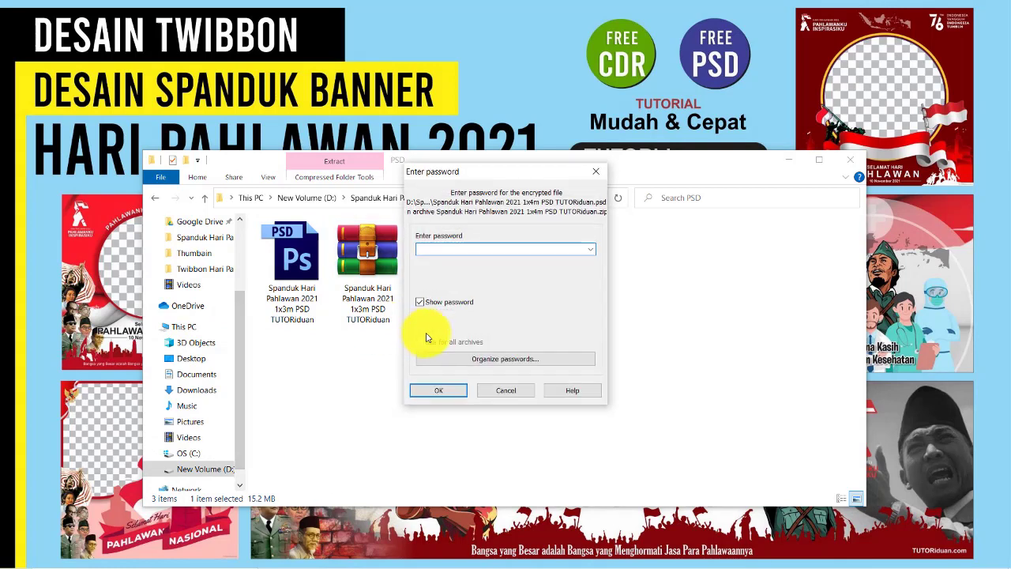
{"action": "left_click", "coordinate": [438, 390]}
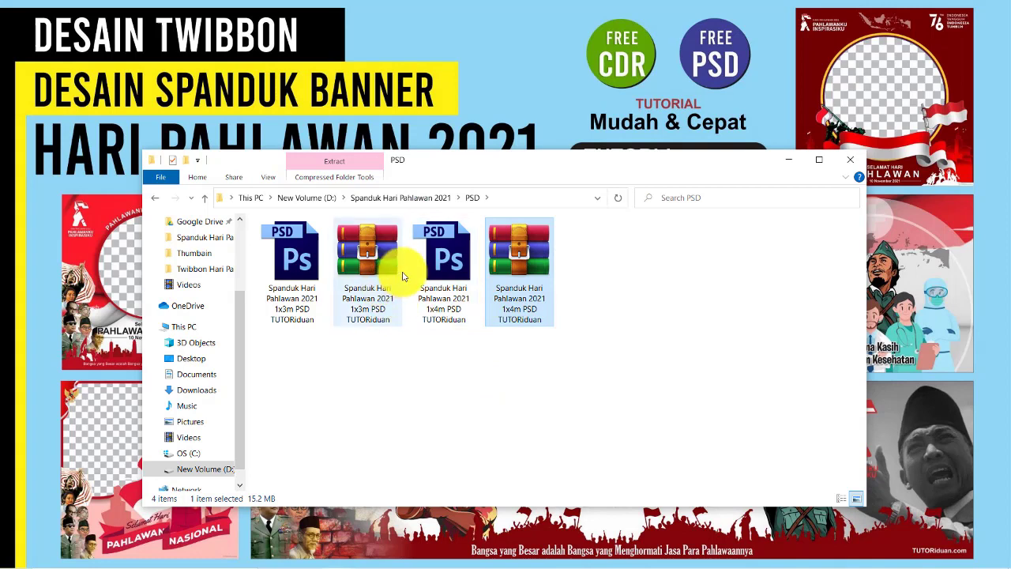
Check the X4 folder and the Twibbon Hari Pahlawan X4 window, then switch to CorelDRAW's twibbon document
{"action": "left_click", "coordinate": [403, 198]}
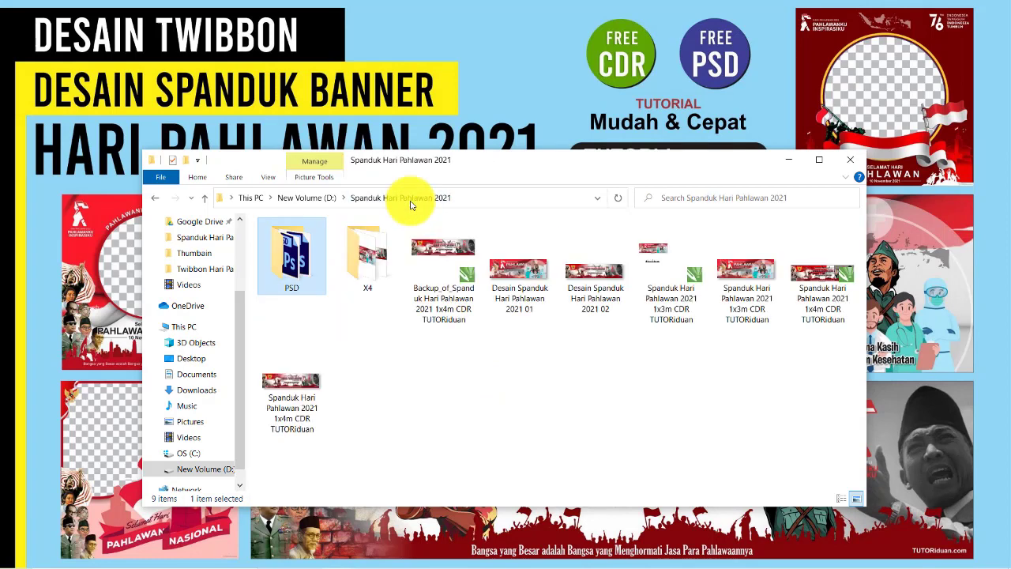
{"action": "double_click", "coordinate": [364, 237]}
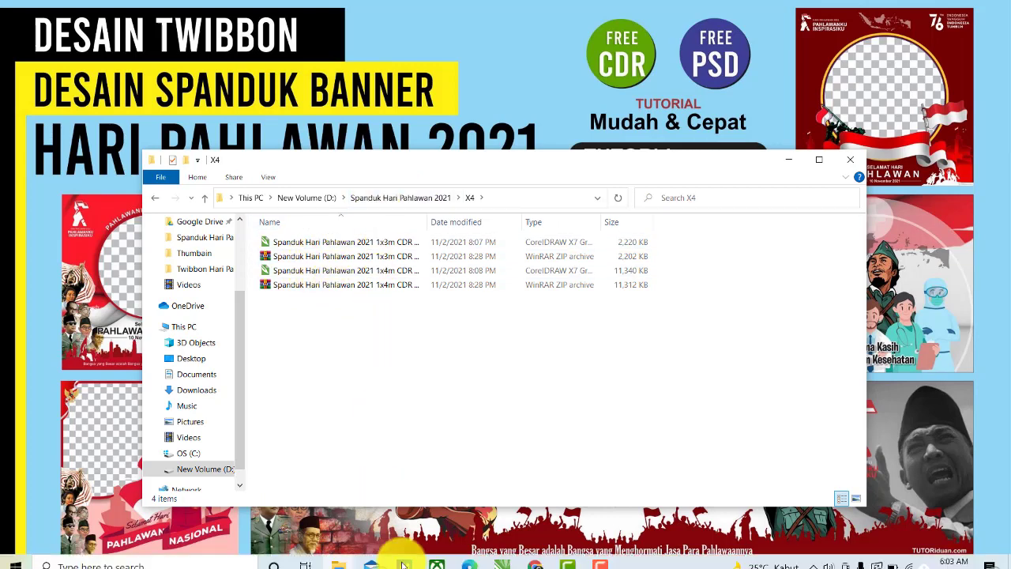
{"action": "left_click", "coordinate": [346, 560]}
{"action": "mouse_move", "coordinate": [338, 555]}
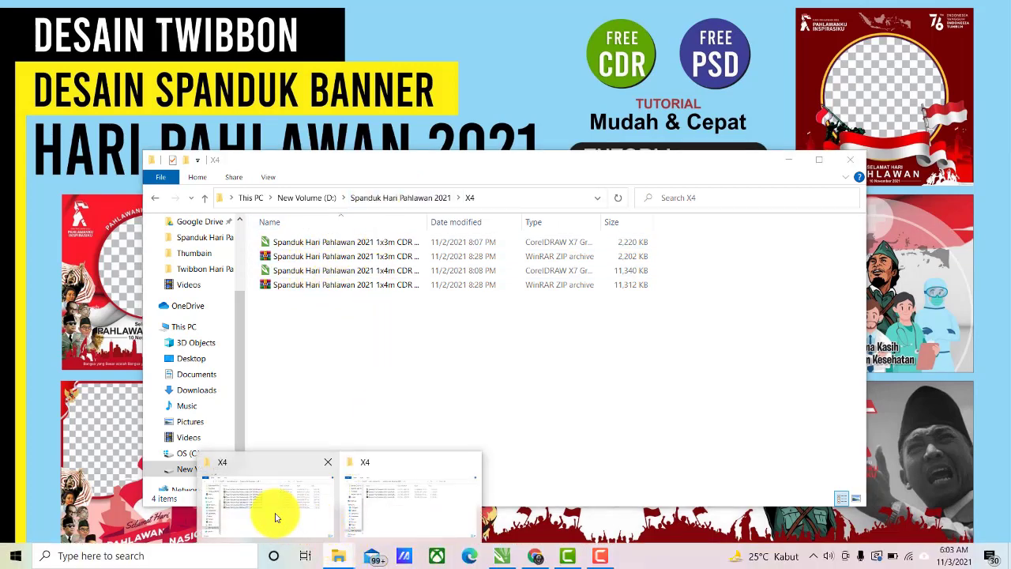
{"action": "left_click", "coordinate": [272, 514]}
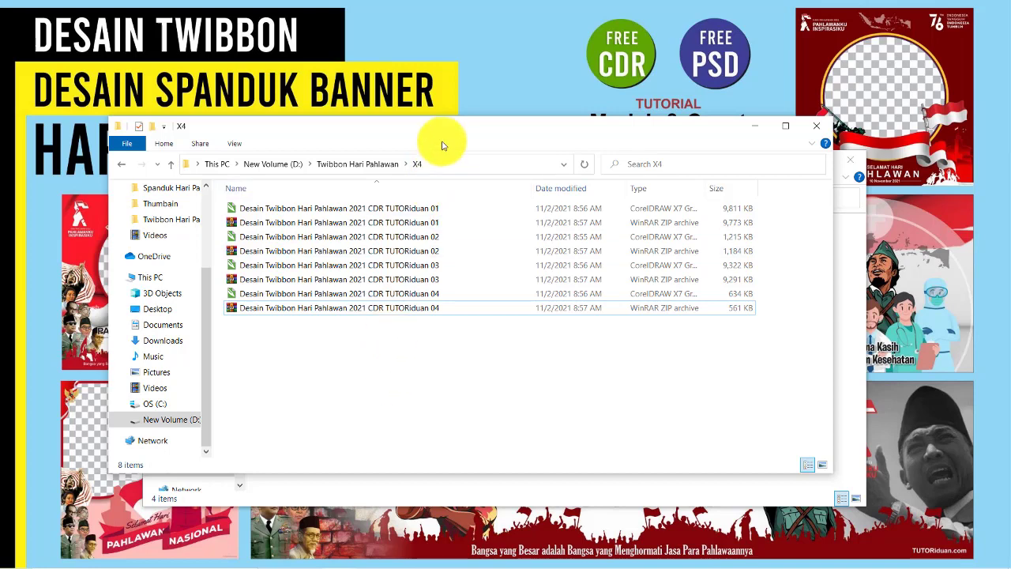
{"action": "left_click_drag", "start_coordinate": [442, 126], "coordinate": [461, 108]}
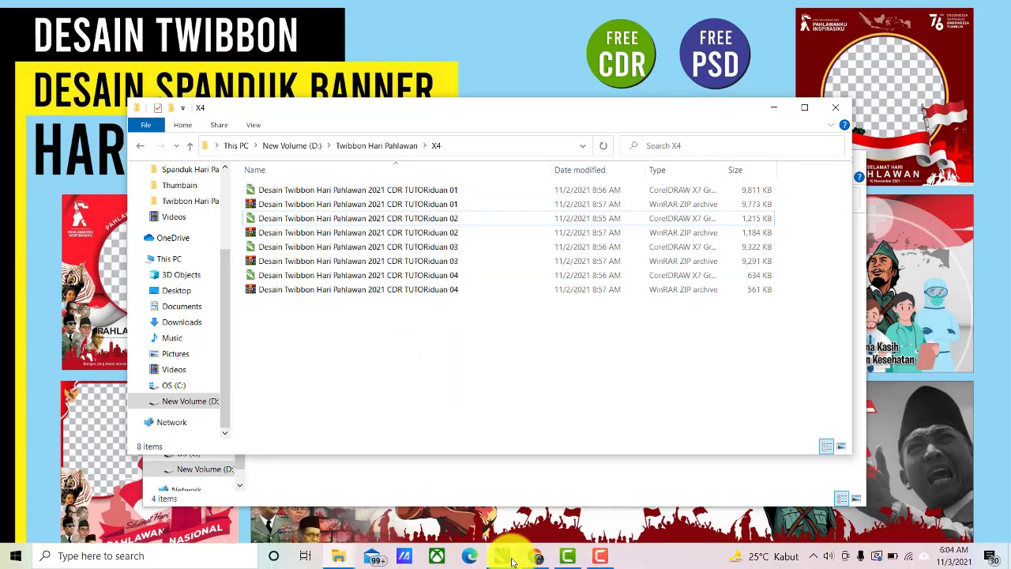
{"action": "left_click", "coordinate": [511, 558]}
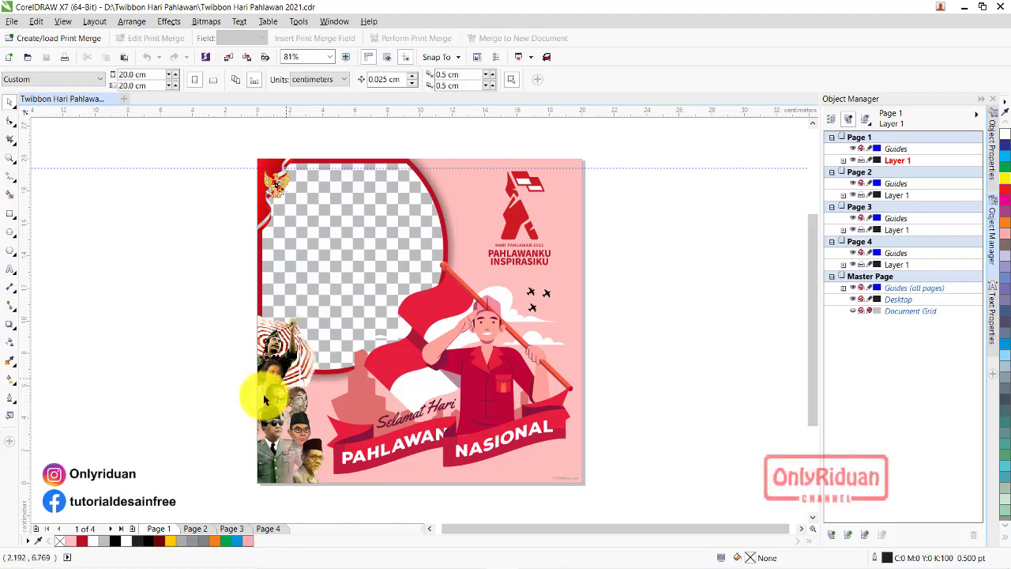
Show page 2's Pahlawanku Inspirasiku design with the Object Manager closed, undoing trial frame moves
{"action": "left_click", "coordinate": [193, 528]}
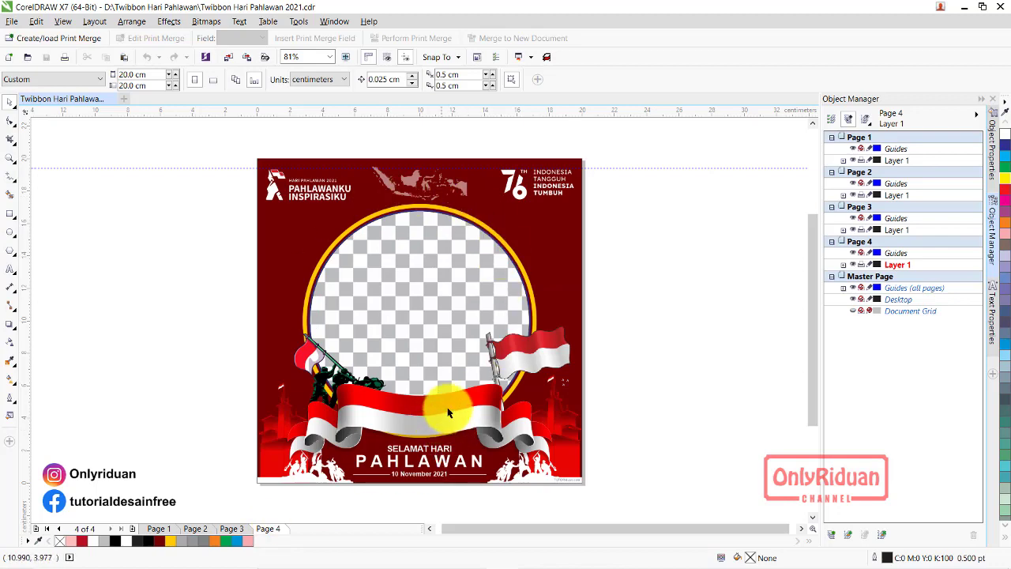
{"action": "left_click_drag", "start_coordinate": [419, 323], "coordinate": [541, 290]}
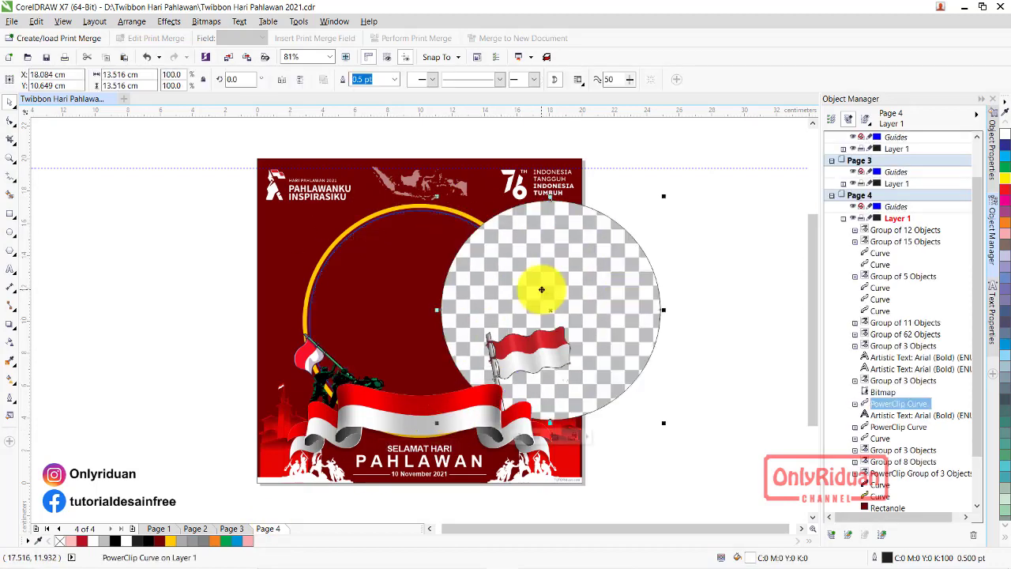
{"action": "key", "text": "ctrl+z"}
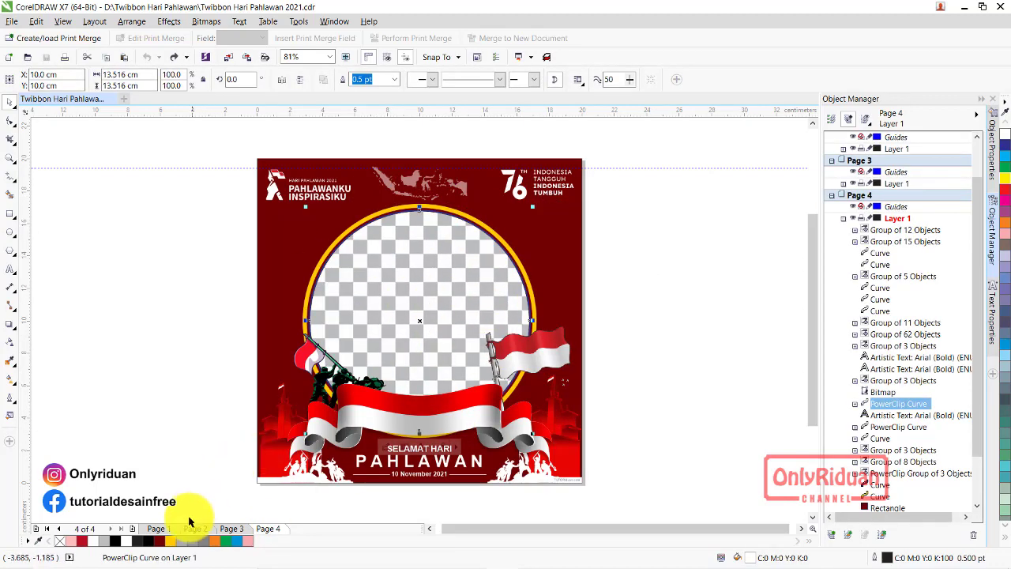
{"action": "left_click", "coordinate": [194, 528]}
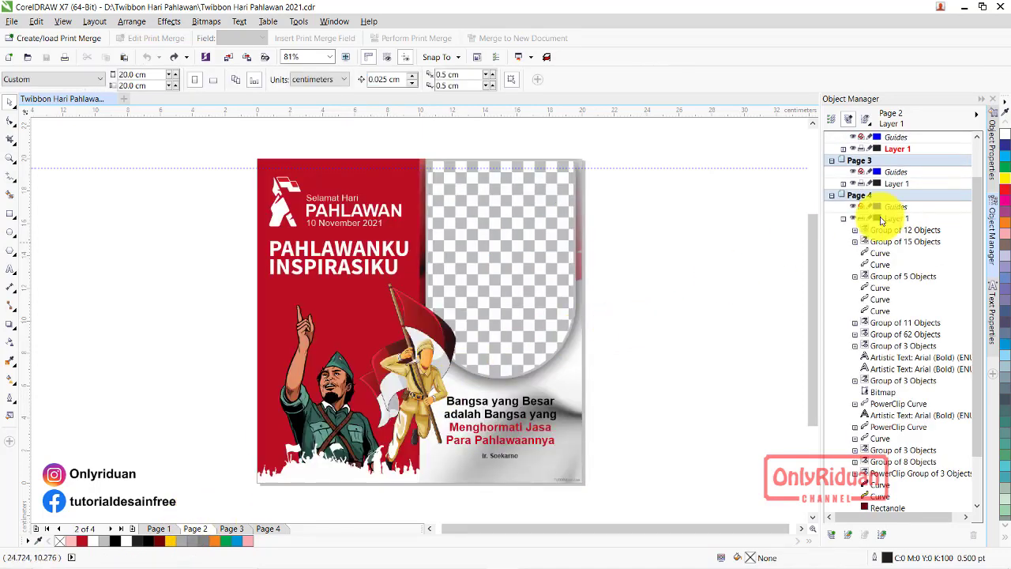
{"action": "left_click", "coordinate": [992, 100]}
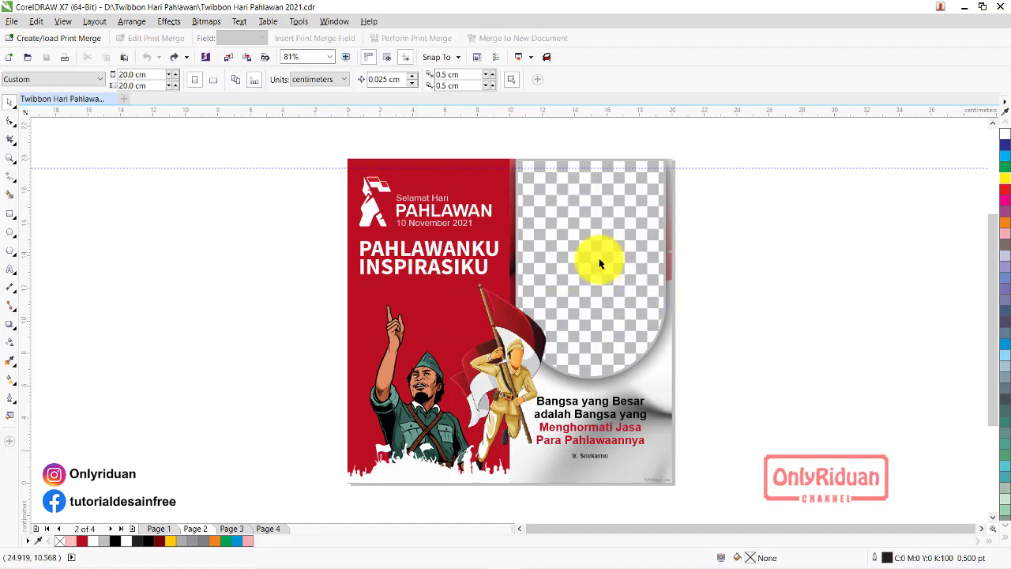
{"action": "left_click_drag", "start_coordinate": [596, 255], "coordinate": [728, 255]}
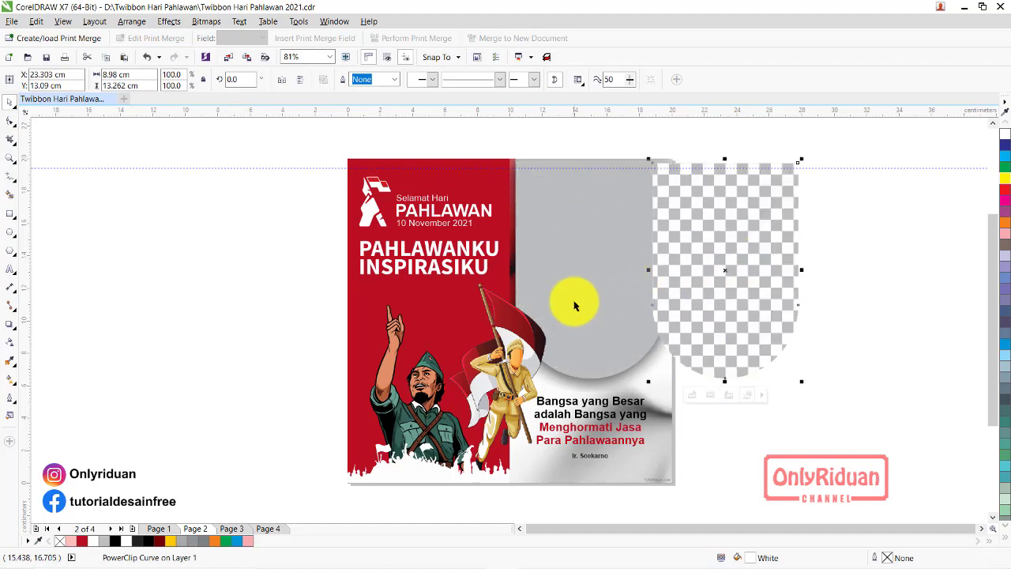
{"action": "key", "text": "ctrl+z"}
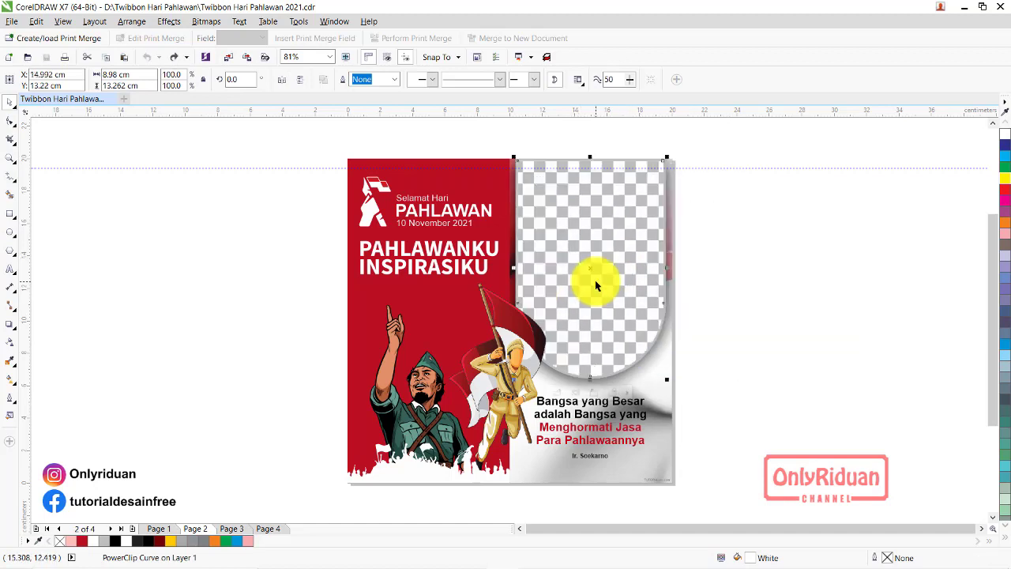
{"action": "left_click", "coordinate": [727, 302]}
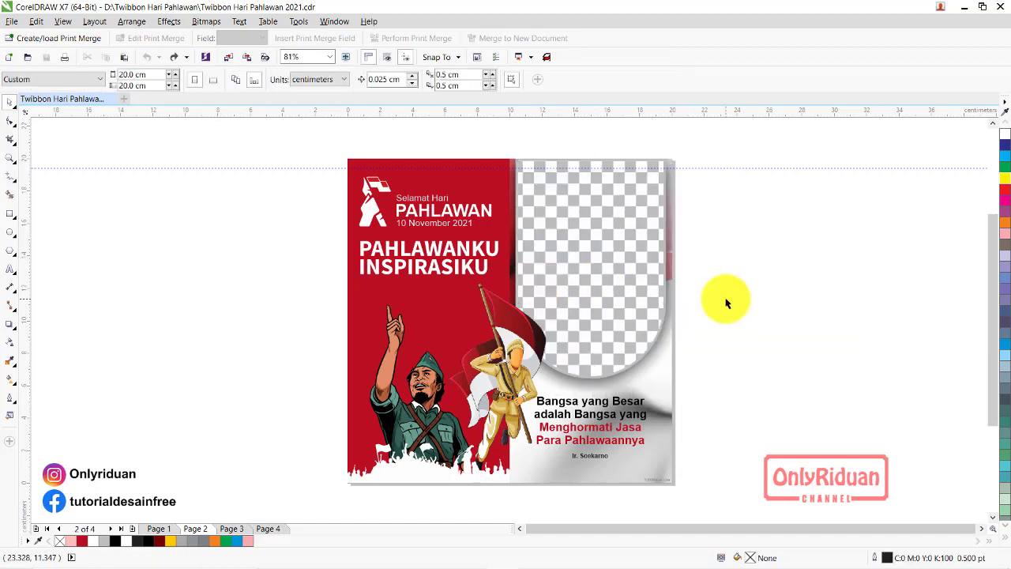
{"action": "left_click", "coordinate": [10, 158]}
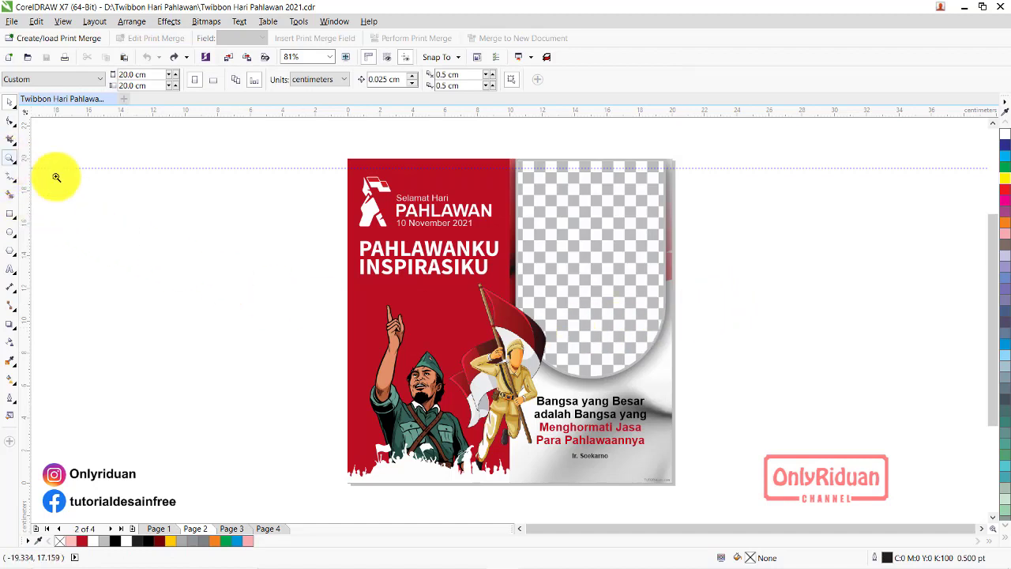
Zoom in and merge the checkerboard frame with the underlying shape into one curve
{"action": "left_click", "coordinate": [494, 142]}
{"action": "left_click", "coordinate": [10, 101]}
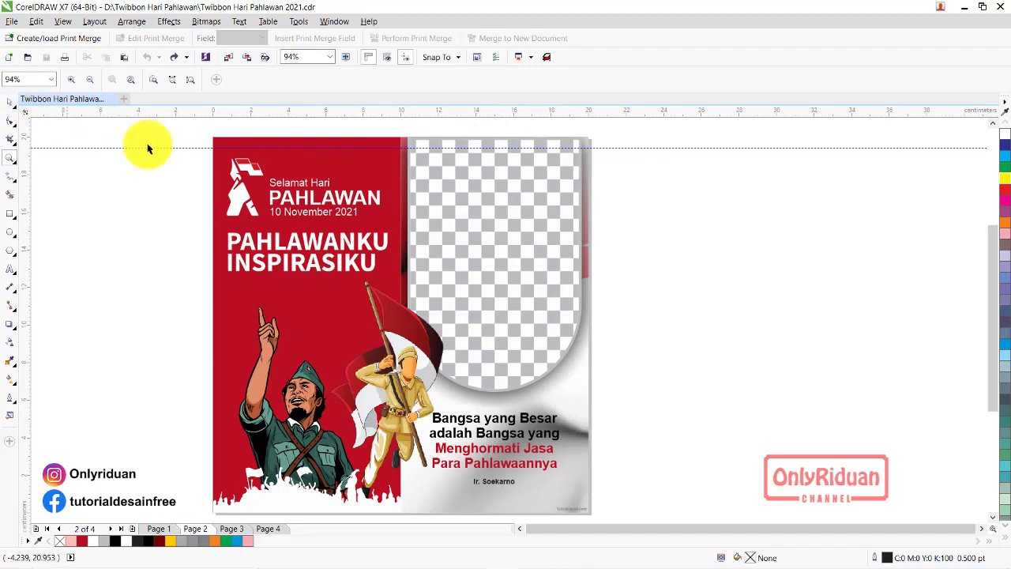
{"action": "left_click", "coordinate": [550, 269]}
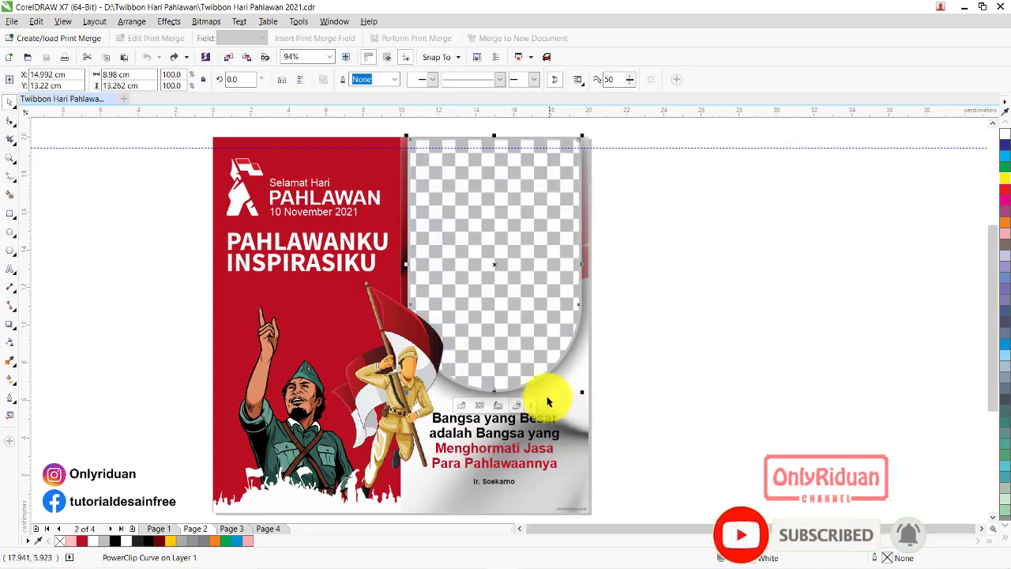
{"action": "scroll", "coordinate": [515, 391], "scroll_direction": "up", "scroll_amount": 4}
{"action": "scroll", "coordinate": [517, 392], "scroll_direction": "up", "scroll_amount": 2}
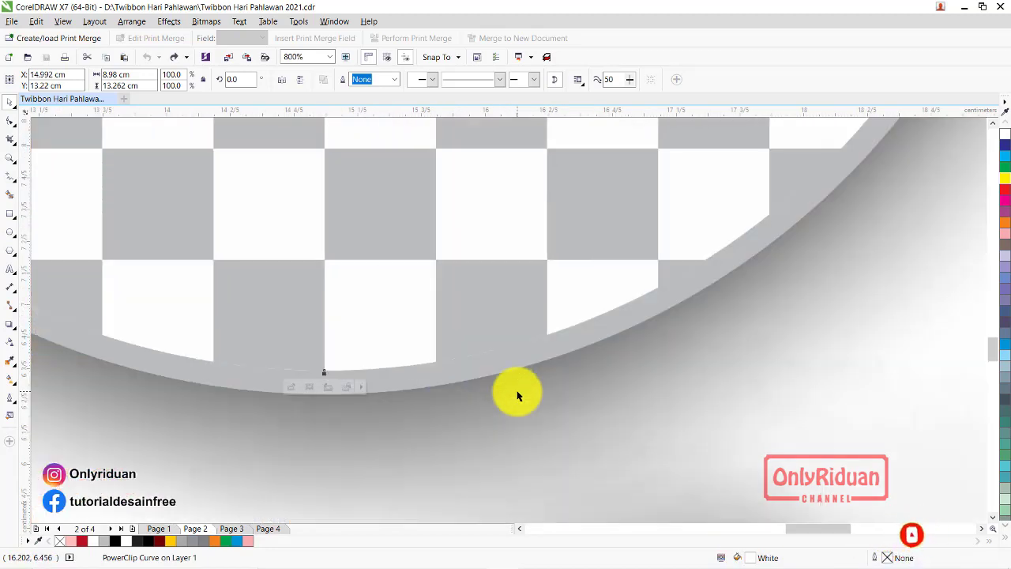
{"action": "key", "text": "shift"}
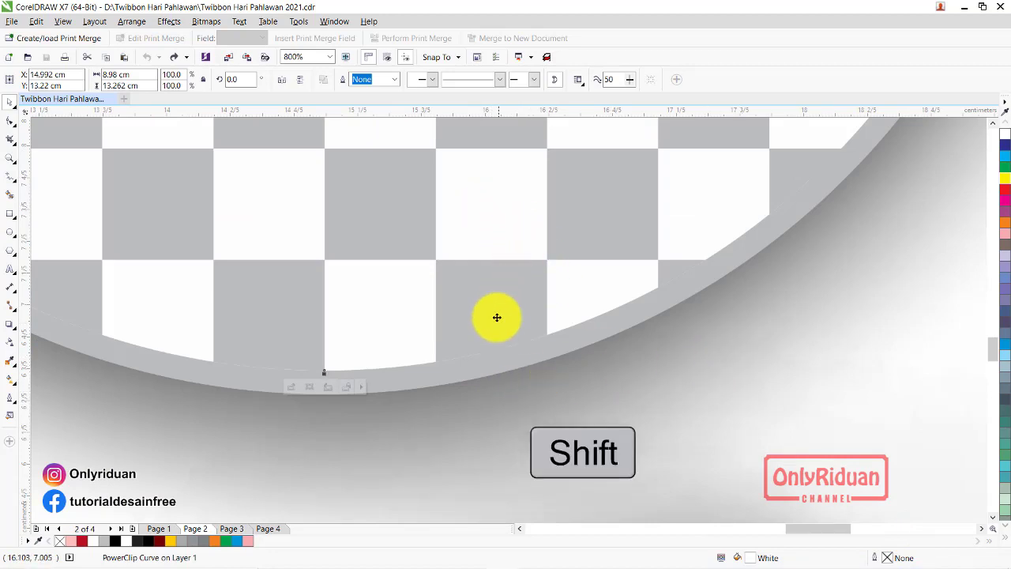
{"action": "left_click", "coordinate": [476, 372], "text": "shift"}
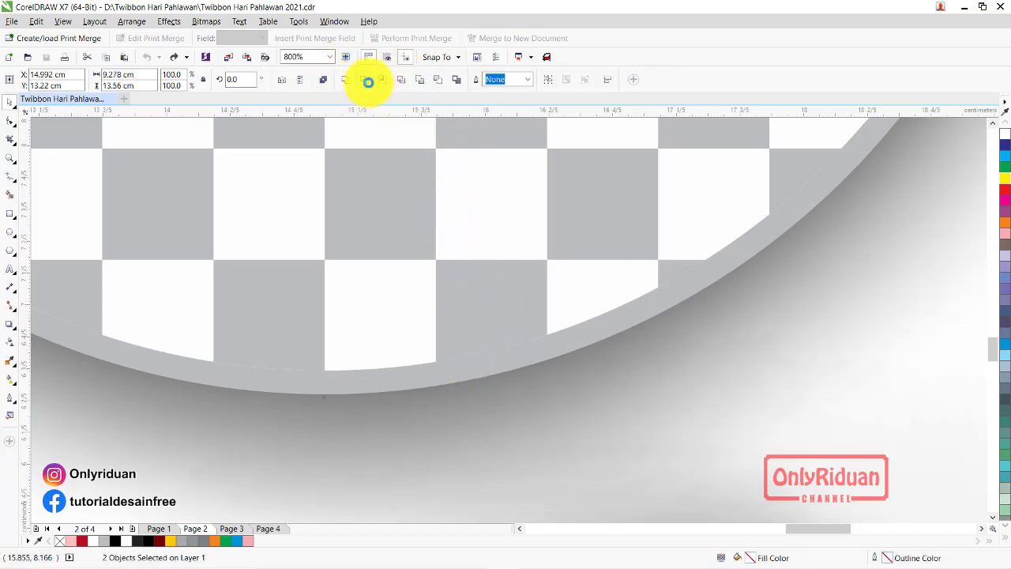
{"action": "left_click", "coordinate": [368, 82]}
{"action": "scroll", "coordinate": [492, 253], "scroll_direction": "down", "scroll_amount": 3}
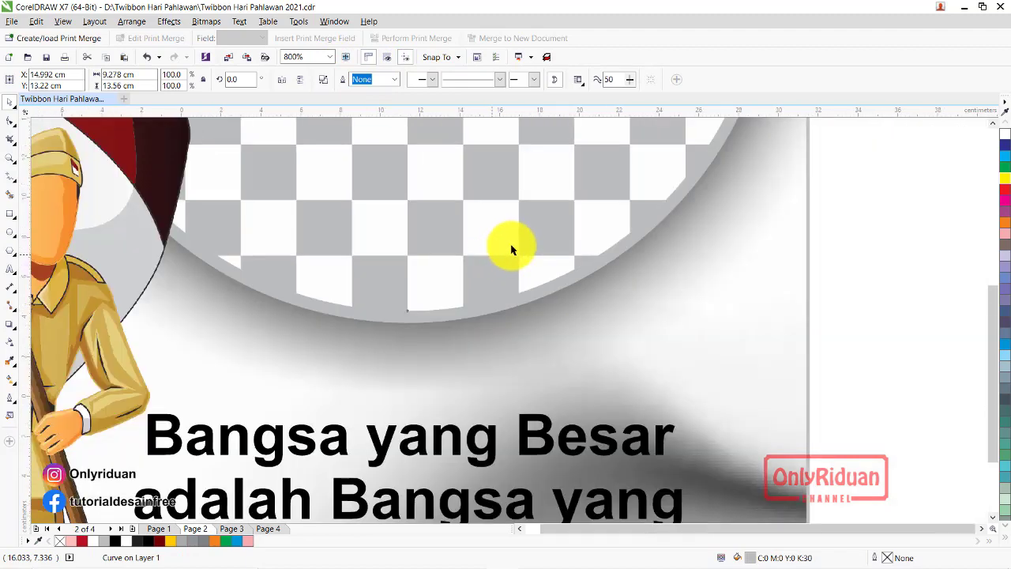
{"action": "scroll", "coordinate": [511, 250], "scroll_direction": "down", "scroll_amount": 4}
{"action": "scroll", "coordinate": [492, 165], "scroll_direction": "up", "scroll_amount": 1}
{"action": "key", "text": "Escape"}
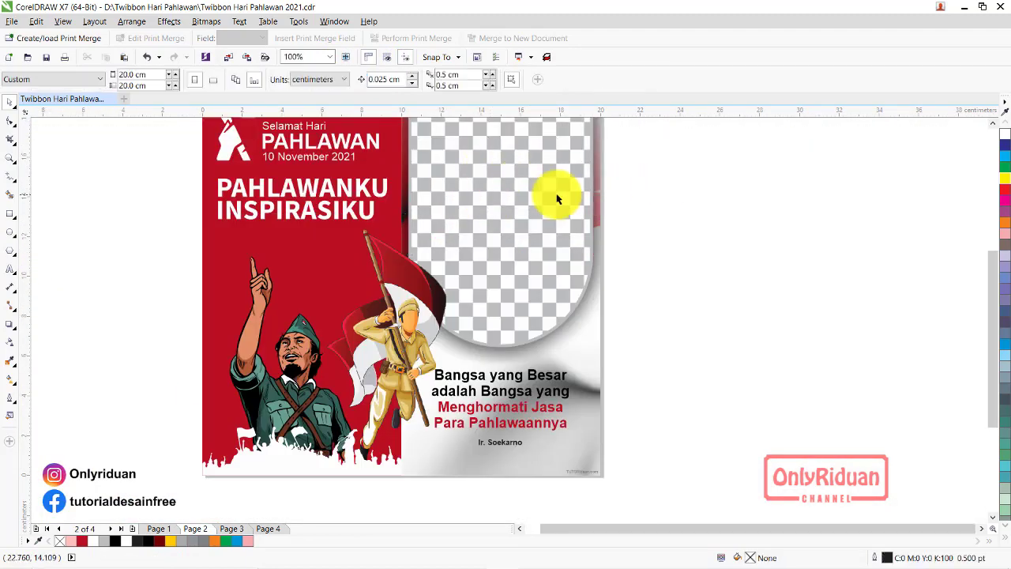
Trim the checkerboard frame shape out of the background rectangle
{"action": "left_click_drag", "start_coordinate": [487, 185], "coordinate": [695, 203]}
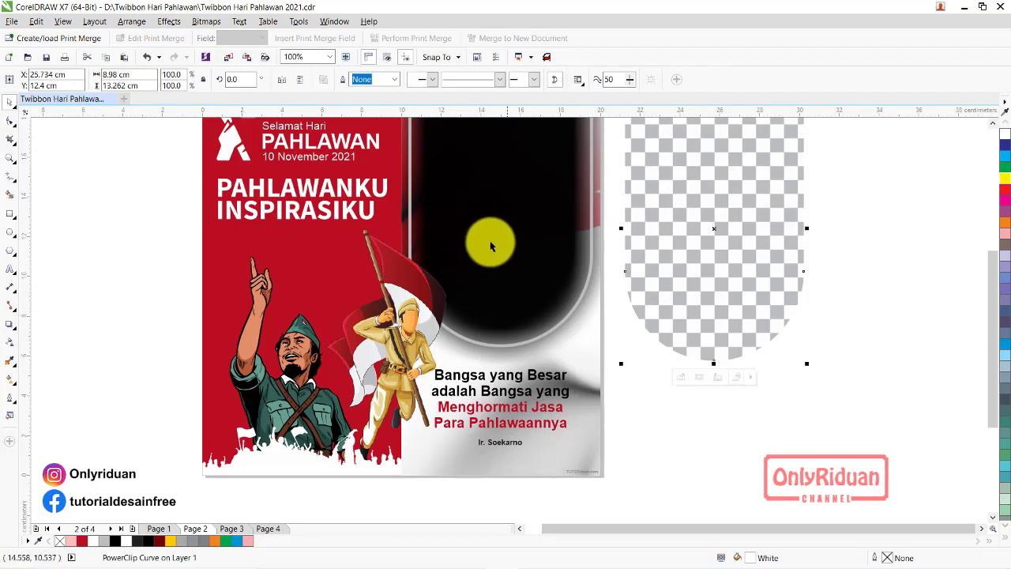
{"action": "key", "text": "ctrl+z"}
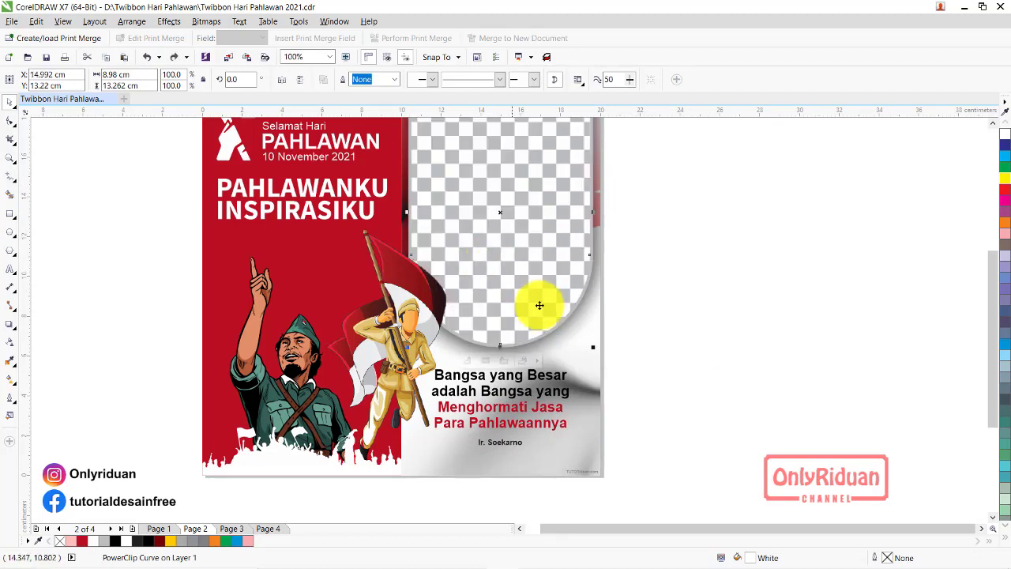
{"action": "left_click", "coordinate": [655, 332]}
{"action": "left_click", "coordinate": [511, 240]}
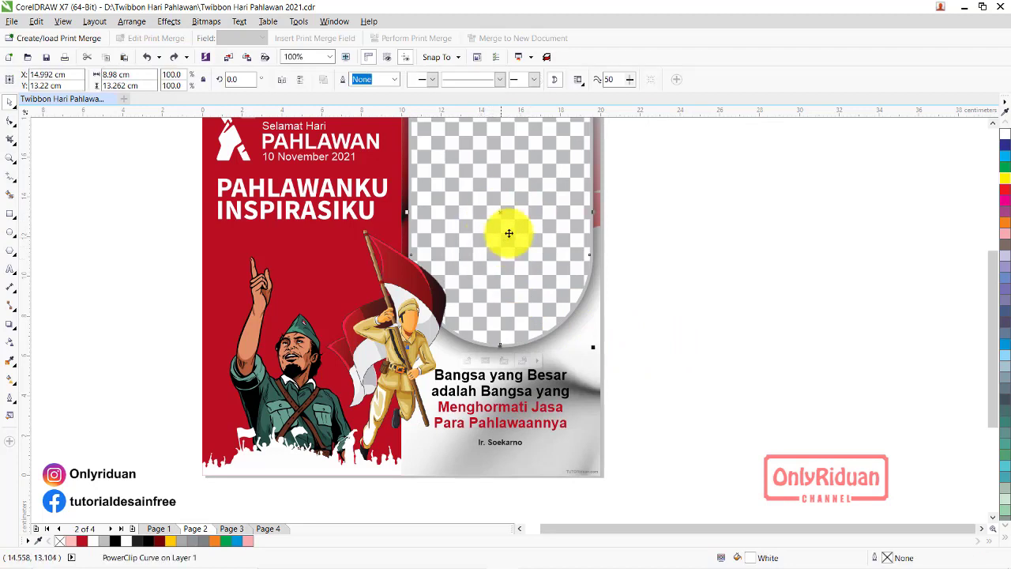
{"action": "key", "text": "shift"}
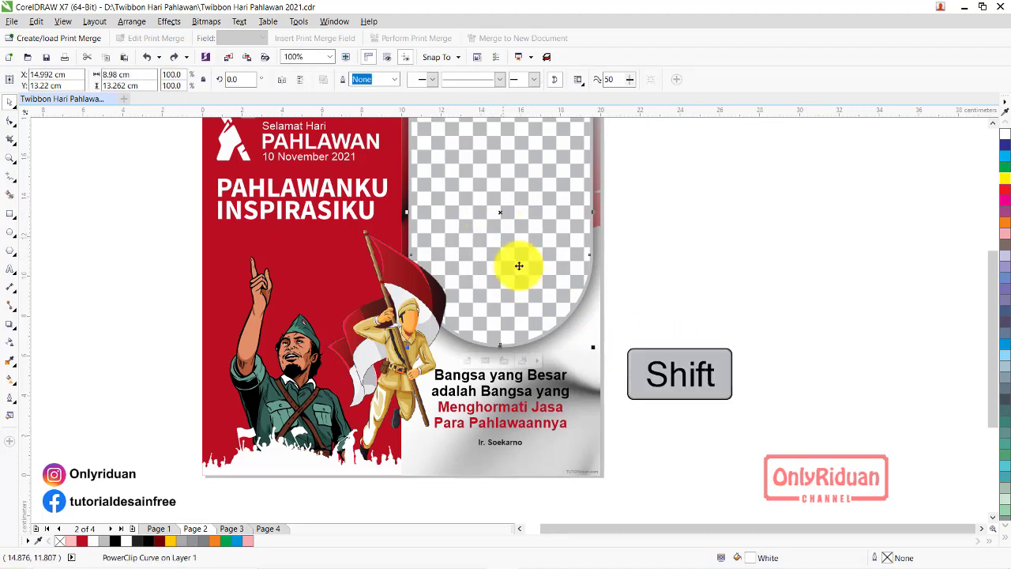
{"action": "left_click", "coordinate": [585, 453], "text": "shift"}
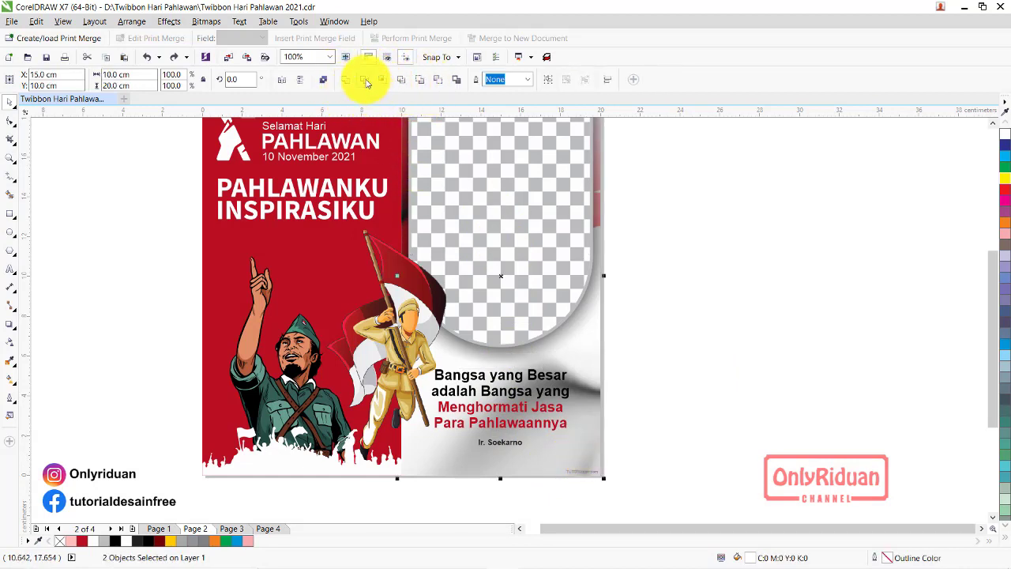
{"action": "left_click", "coordinate": [365, 82]}
{"action": "left_click", "coordinate": [677, 237]}
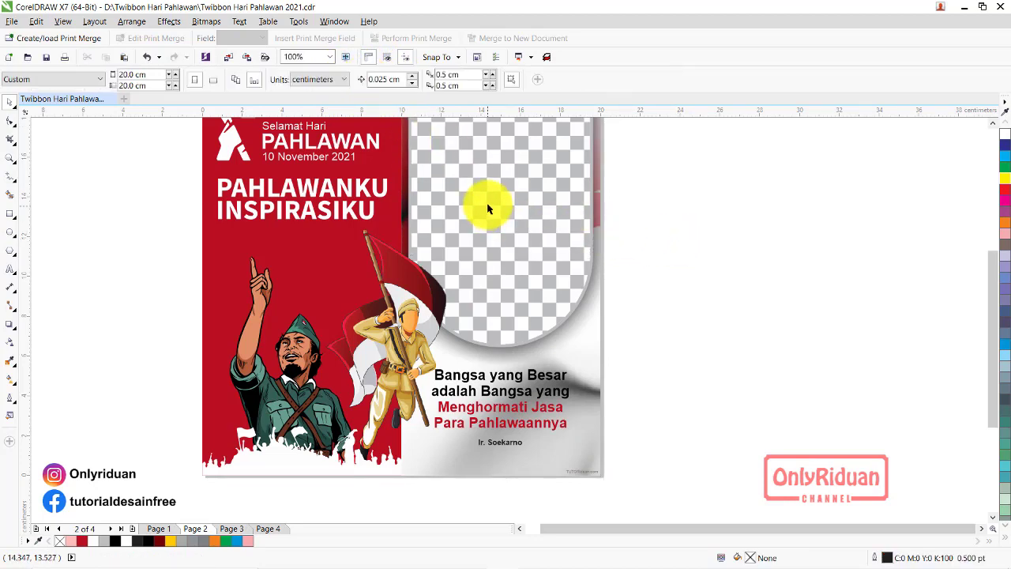
Move the checkerboard shape beside page 2 and marquee-select the whole twibbon design
{"action": "left_click_drag", "start_coordinate": [488, 208], "coordinate": [781, 259]}
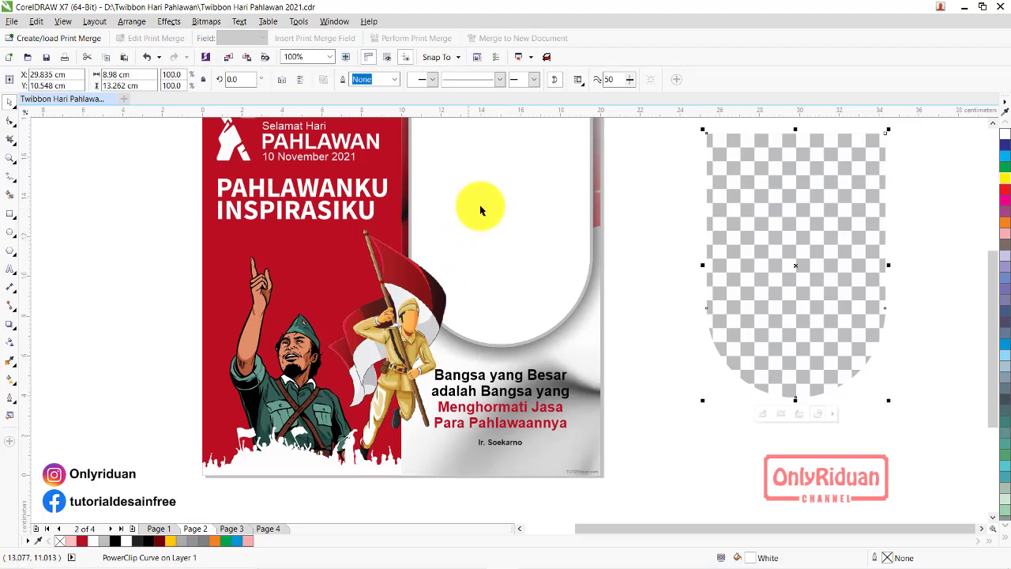
{"action": "left_click", "coordinate": [993, 123]}
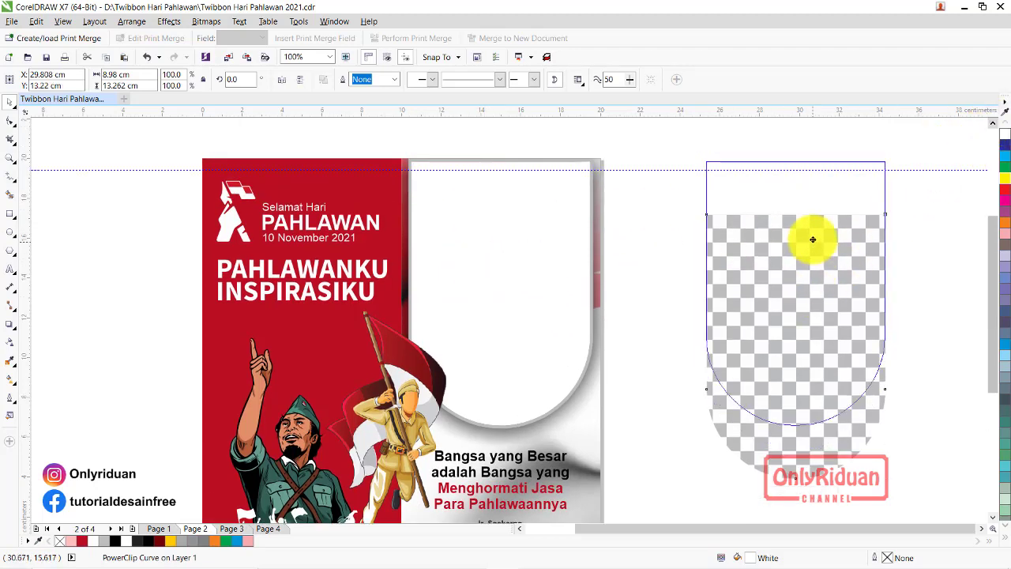
{"action": "left_click", "coordinate": [813, 239]}
{"action": "left_click", "coordinate": [636, 261]}
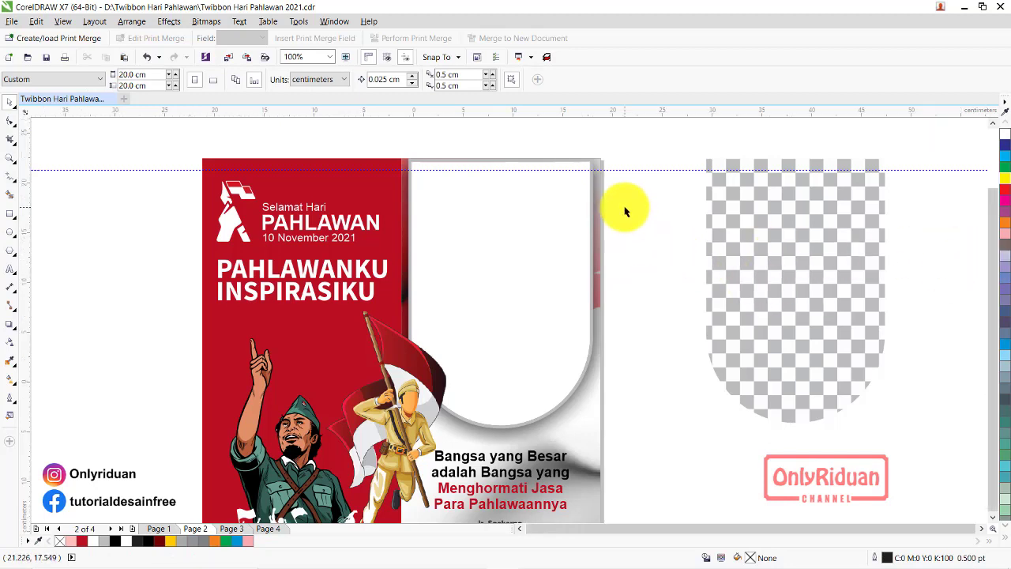
{"action": "scroll", "coordinate": [624, 212], "scroll_direction": "down", "scroll_amount": 1}
{"action": "scroll", "coordinate": [642, 215], "scroll_direction": "up", "scroll_amount": 1}
{"action": "scroll", "coordinate": [643, 217], "scroll_direction": "down", "scroll_amount": 1}
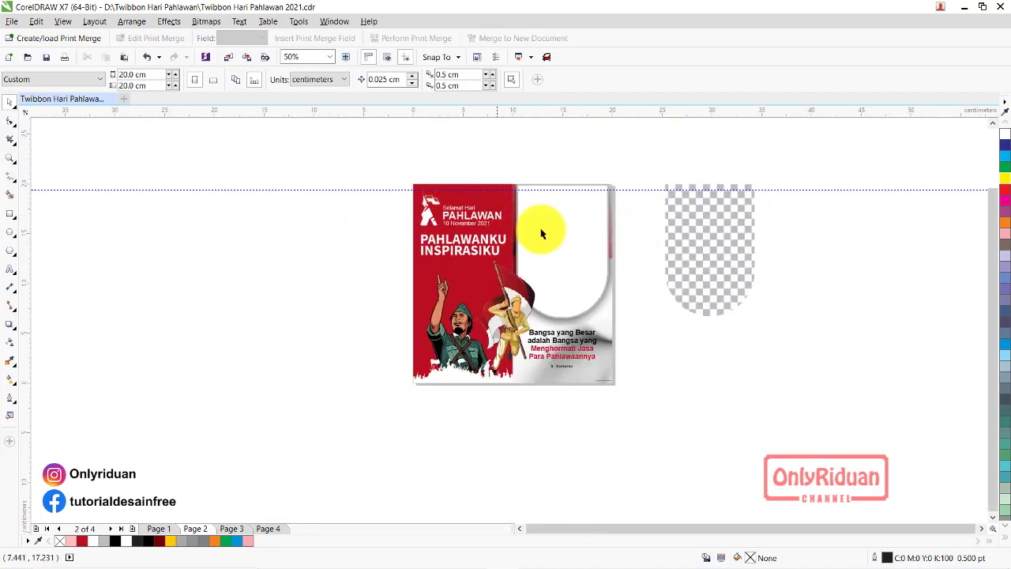
{"action": "left_click_drag", "start_coordinate": [380, 156], "coordinate": [630, 403]}
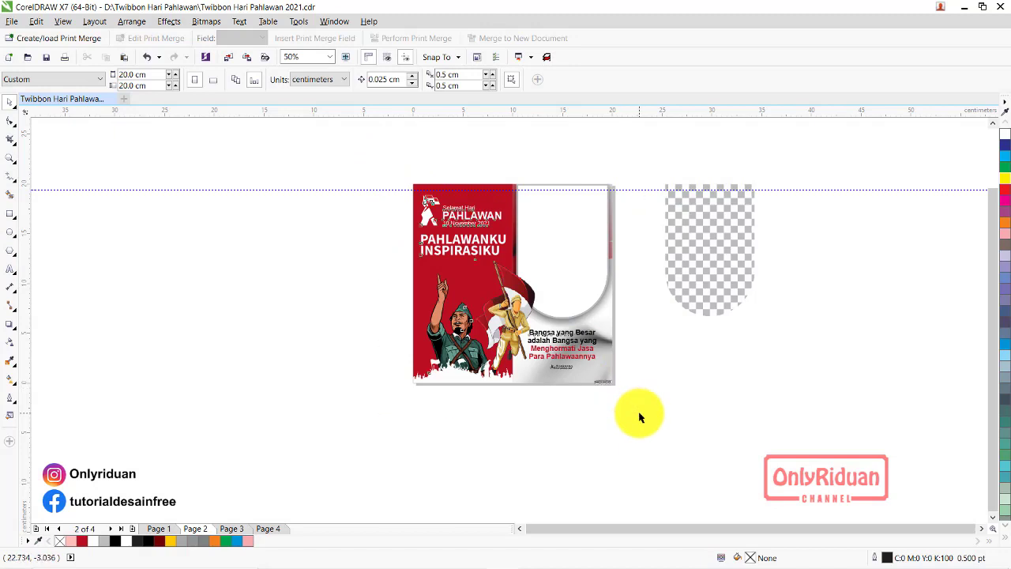
Start exporting the selection into a new Hasil folder under Twibbon Hari Pahlawan on drive D
{"action": "left_click", "coordinate": [13, 24]}
{"action": "left_click", "coordinate": [49, 225]}
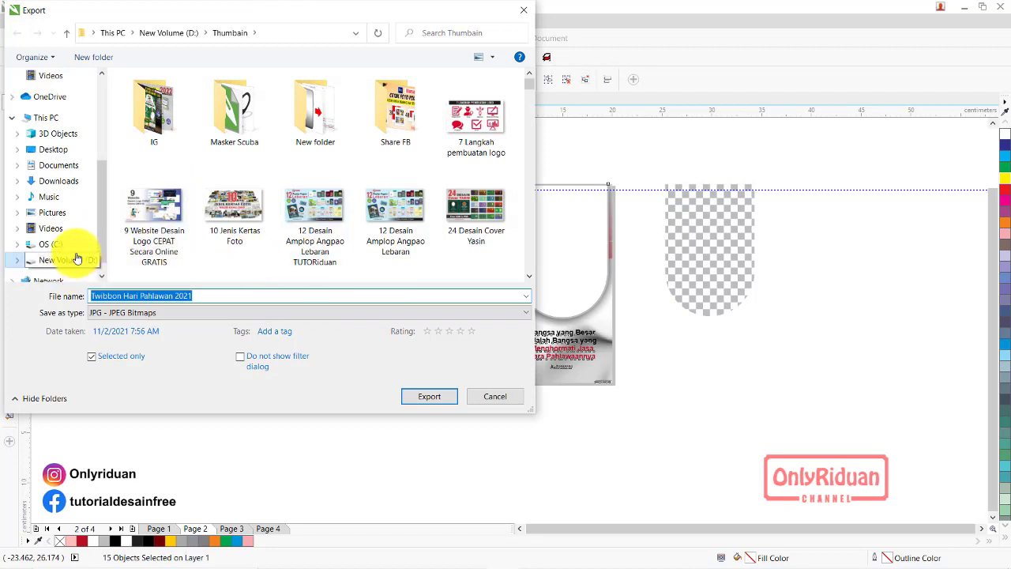
{"action": "left_click", "coordinate": [77, 258]}
{"action": "scroll", "coordinate": [154, 162], "scroll_direction": "down", "scroll_amount": 3}
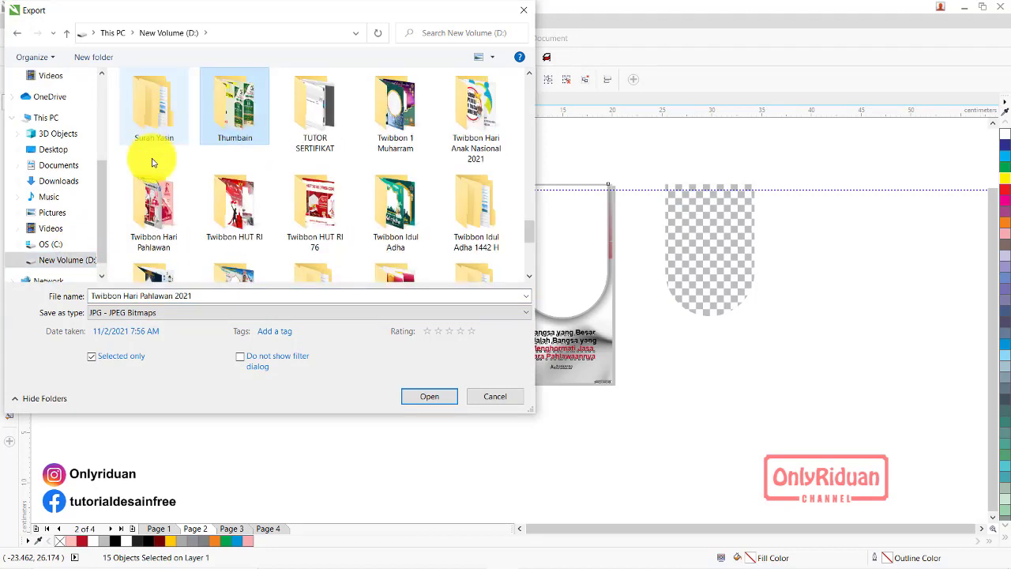
{"action": "double_click", "coordinate": [154, 209]}
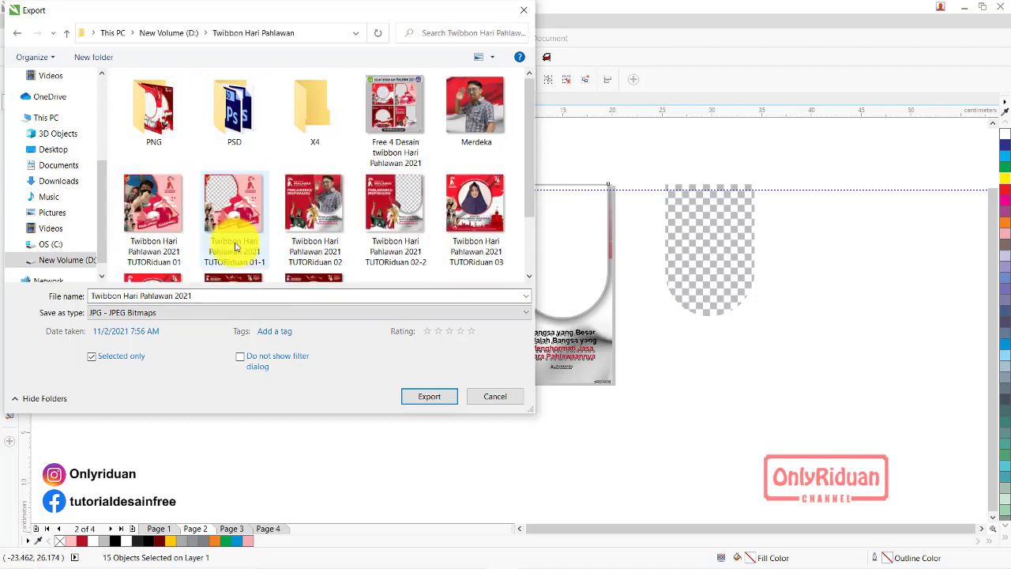
{"action": "scroll", "coordinate": [427, 201], "scroll_direction": "down", "scroll_amount": 2}
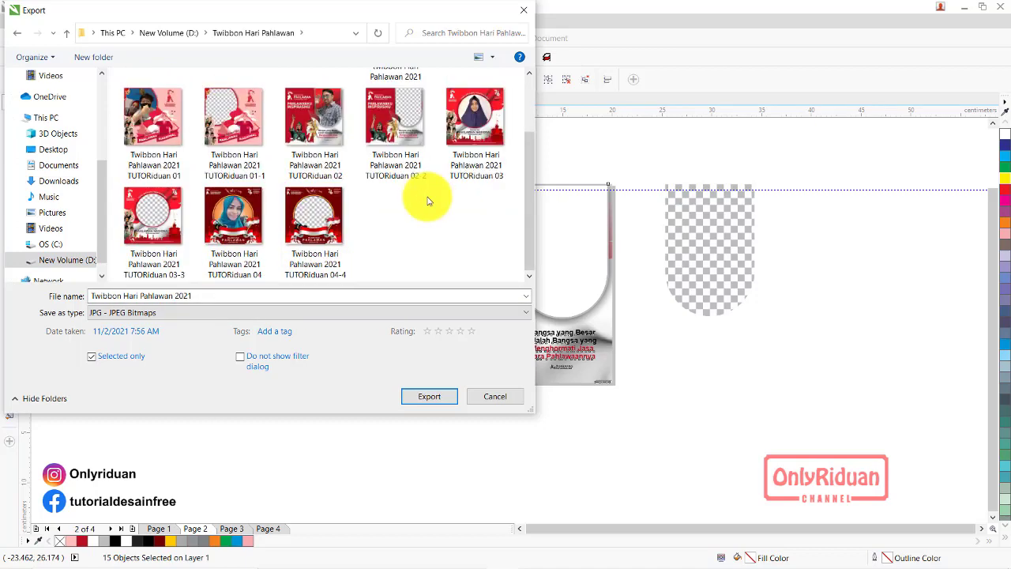
{"action": "scroll", "coordinate": [426, 201], "scroll_direction": "up", "scroll_amount": 3}
{"action": "left_click", "coordinate": [93, 57]}
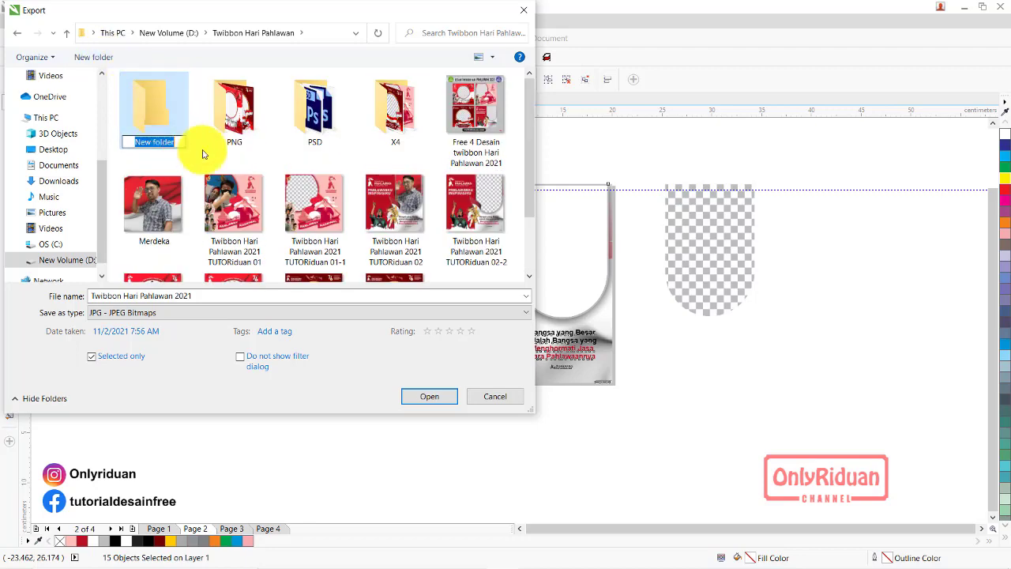
{"action": "double_click", "coordinate": [155, 117]}
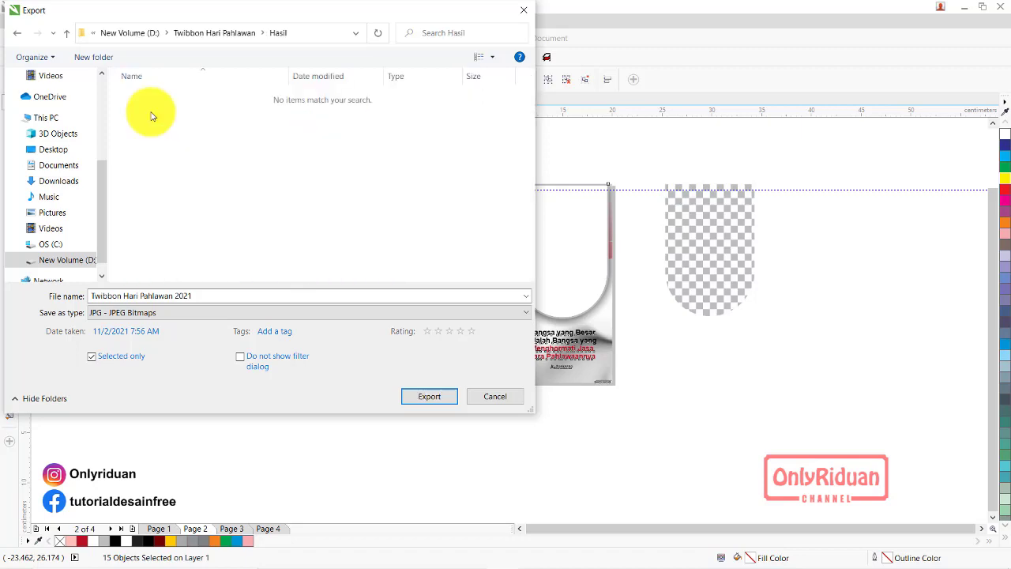
Export the design as a transparent PNG at 300 resolution
{"action": "left_click", "coordinate": [136, 313]}
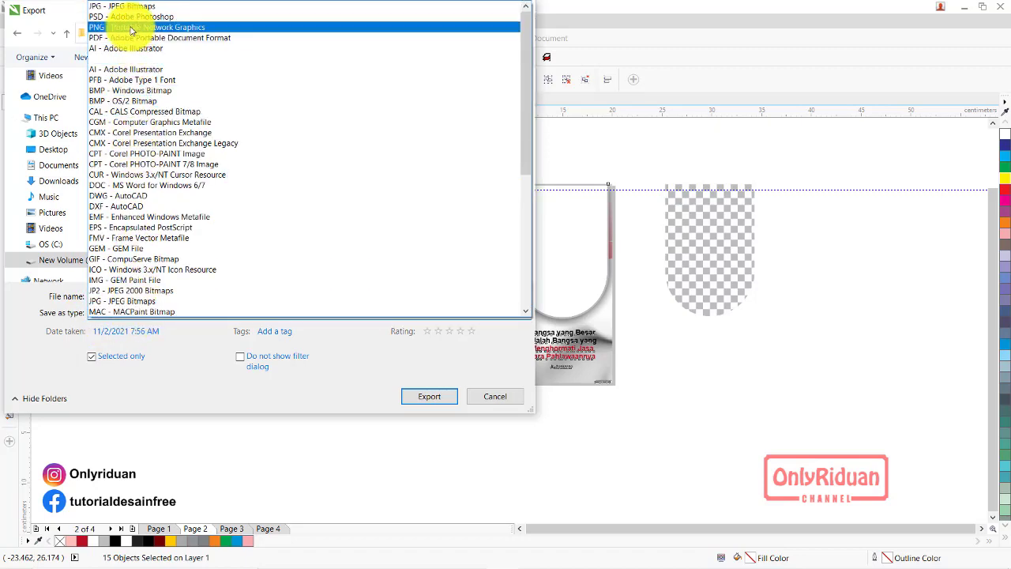
{"action": "left_click", "coordinate": [196, 27]}
{"action": "left_click_drag", "start_coordinate": [197, 9], "coordinate": [397, 68]}
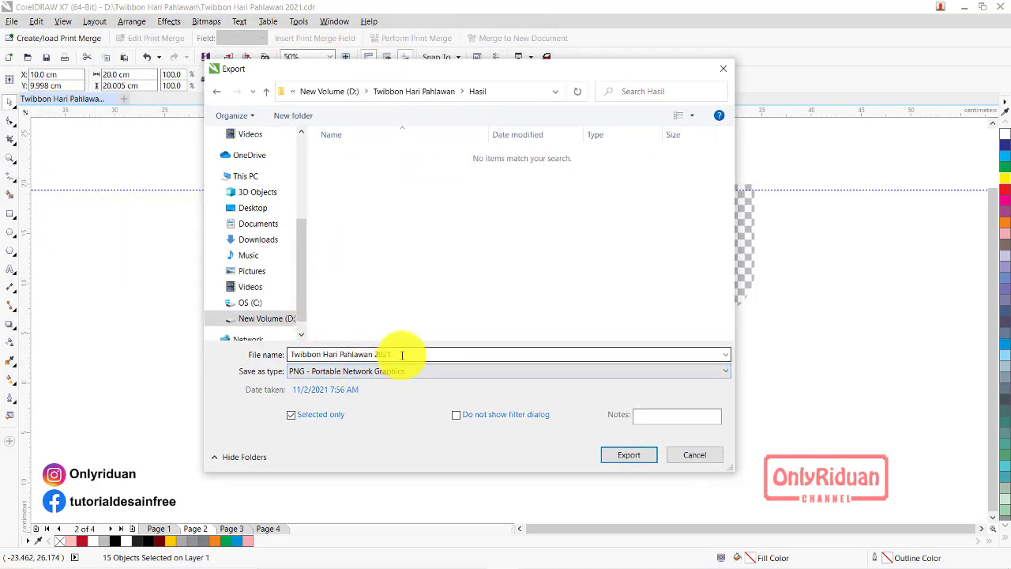
{"action": "left_click", "coordinate": [630, 457]}
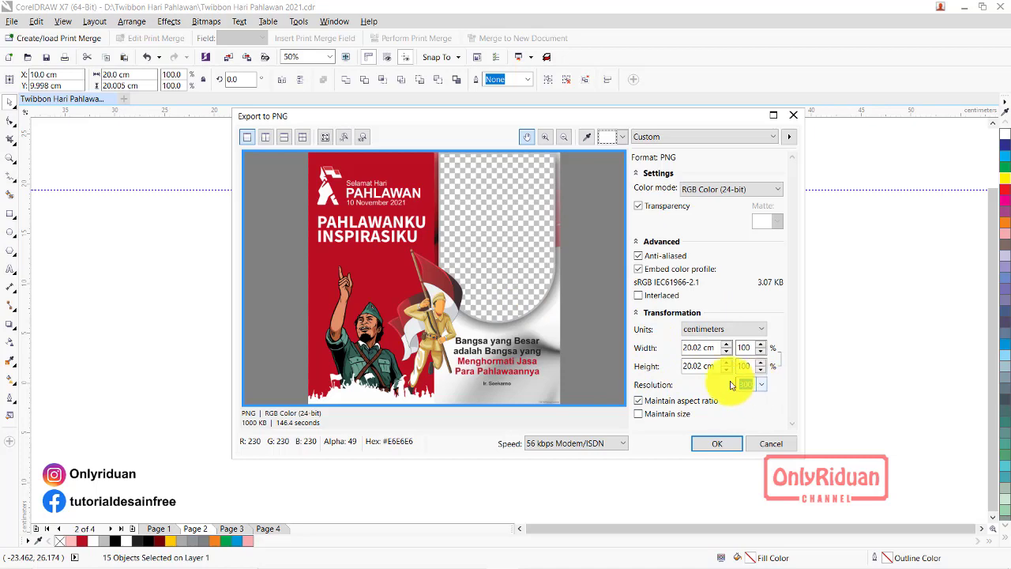
{"action": "left_click", "coordinate": [700, 444]}
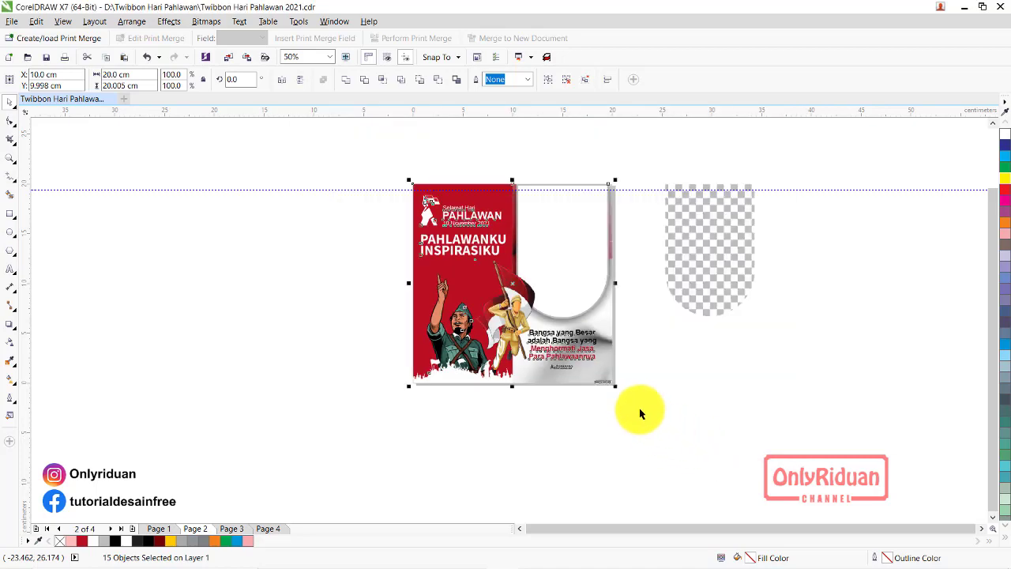
Move from page 1 to the dark-red page 4 Selamat Hari Pahlawan design
{"action": "left_click", "coordinate": [158, 527]}
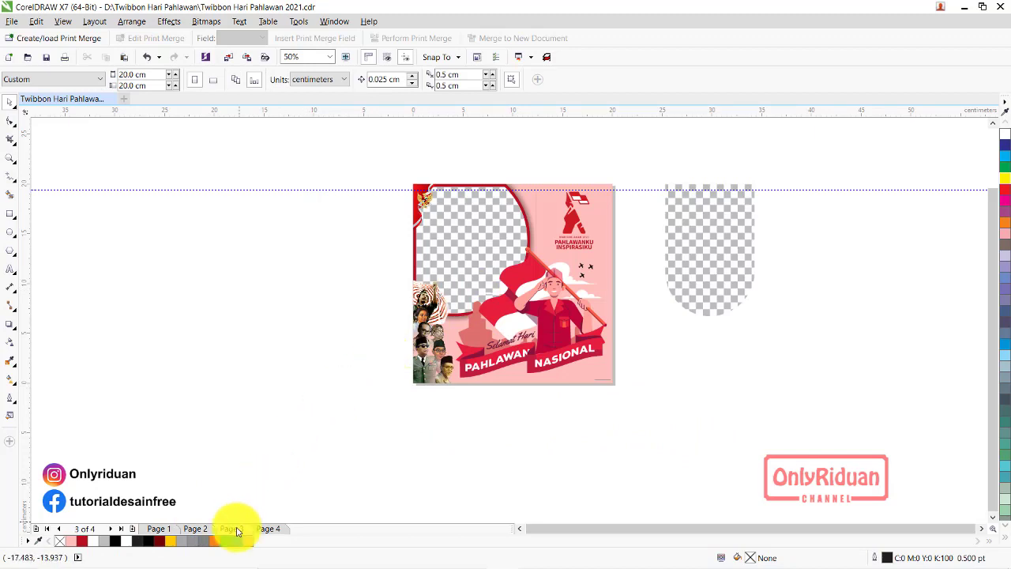
{"action": "left_click", "coordinate": [270, 529]}
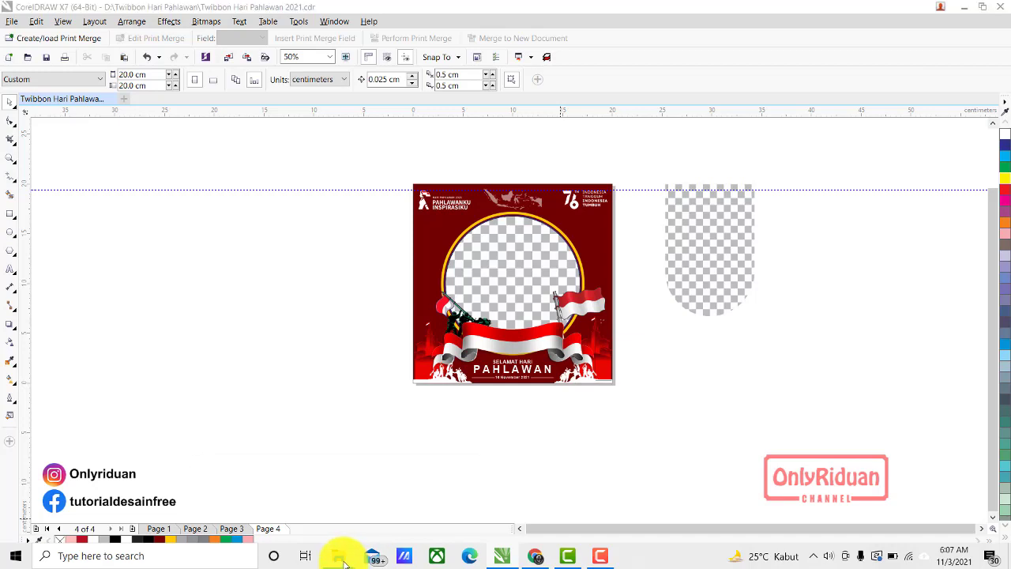
Open the 8,311 KB 04 twibbon PSD from the Twibbon Hari Pahlawan PSD folder
{"action": "left_click", "coordinate": [288, 517]}
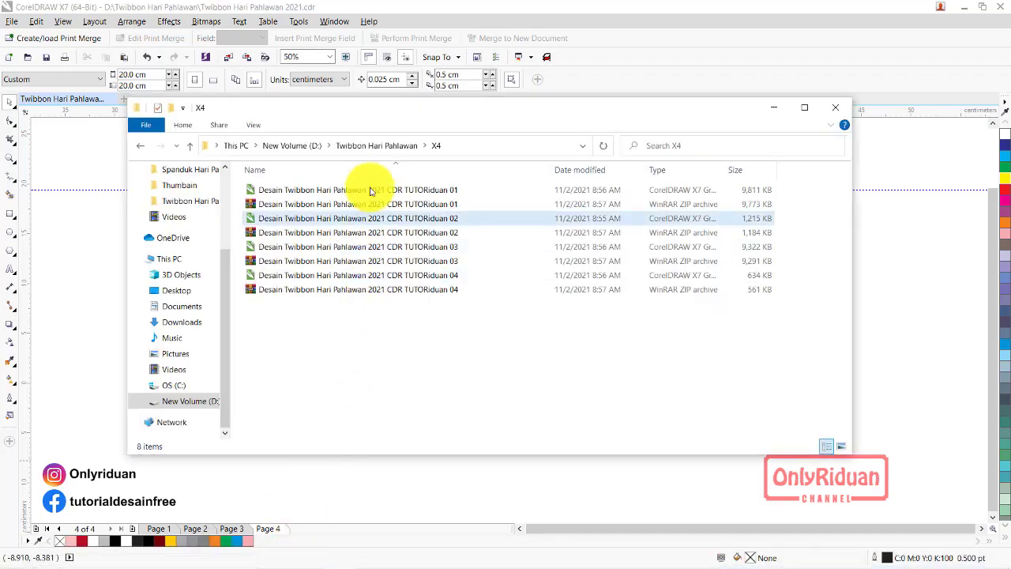
{"action": "left_click", "coordinate": [372, 145]}
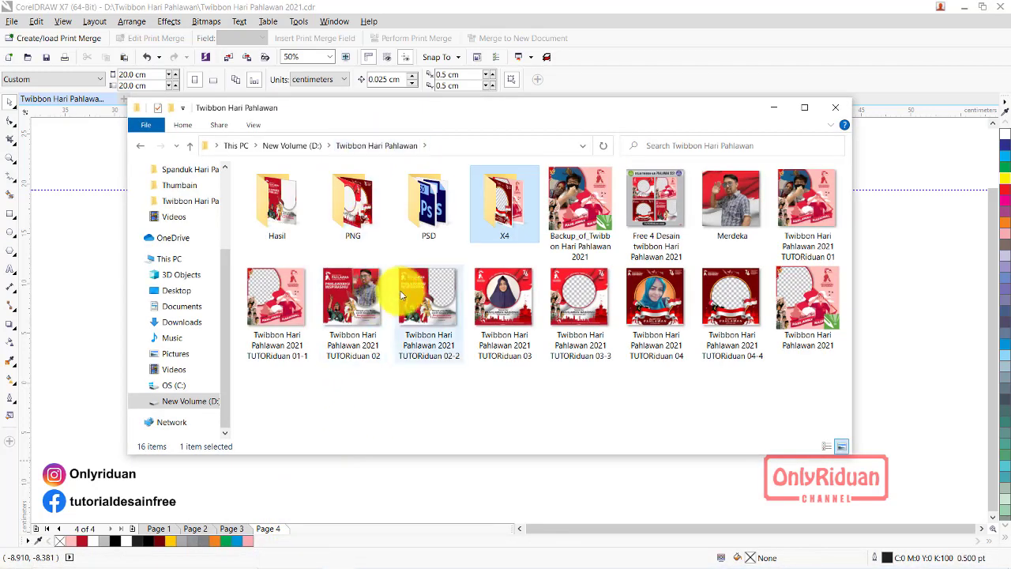
{"action": "double_click", "coordinate": [428, 202]}
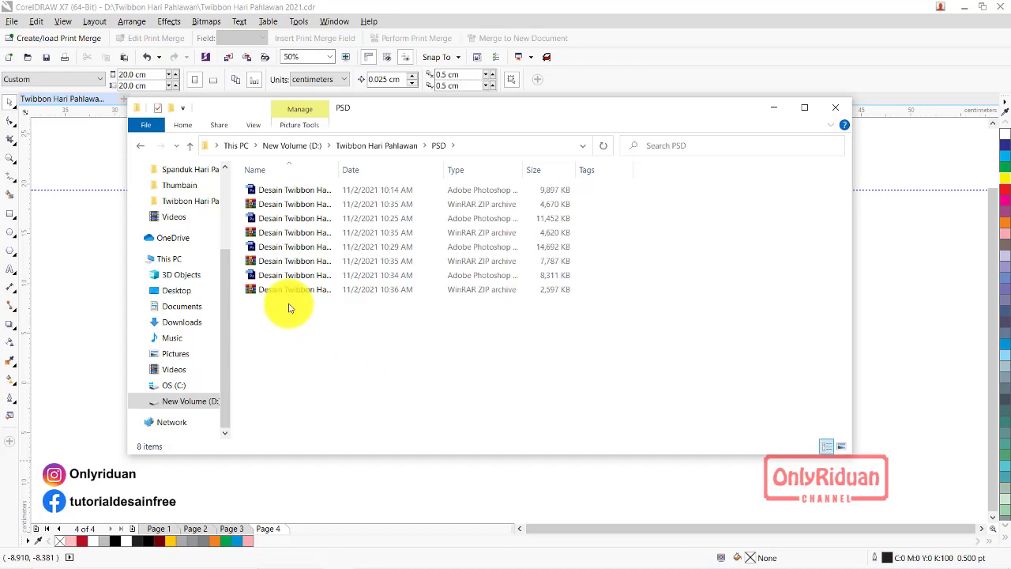
{"action": "left_click", "coordinate": [287, 275]}
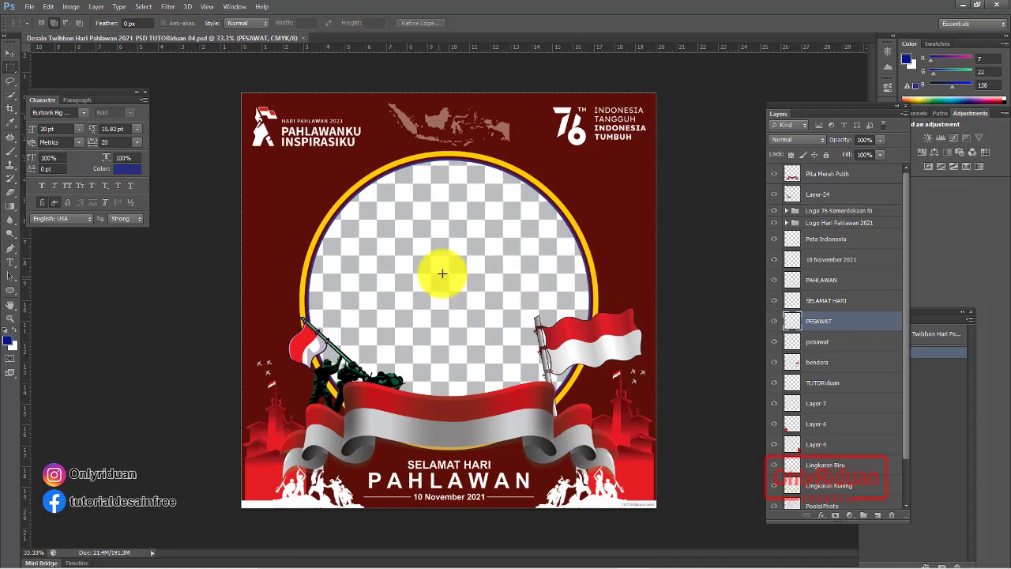
Load the PosisiPhoto circle as a selection, delete it from Background, and hide PosisiPhoto
{"action": "left_click", "coordinate": [11, 57]}
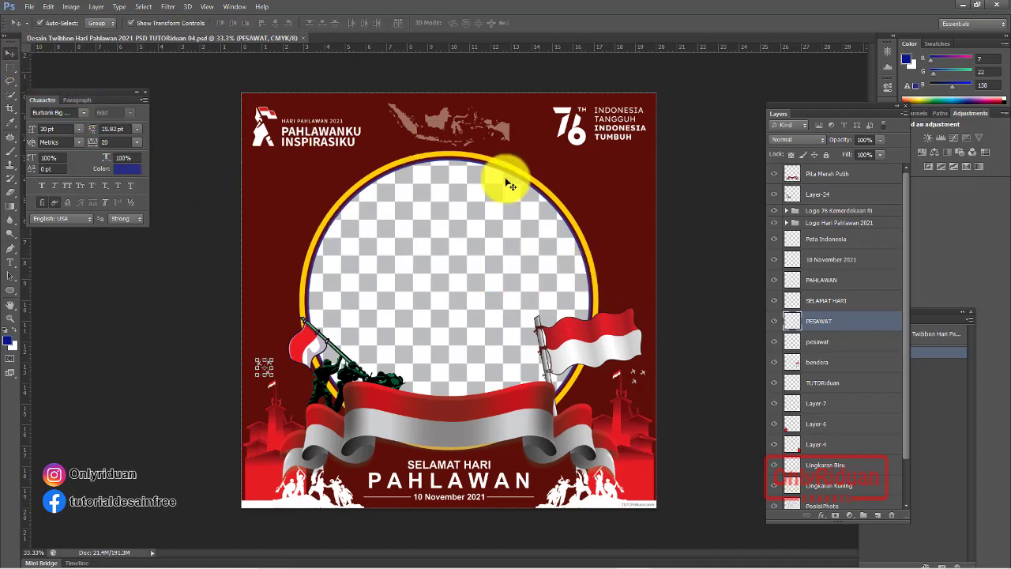
{"action": "left_click_drag", "start_coordinate": [819, 105], "coordinate": [773, 65]}
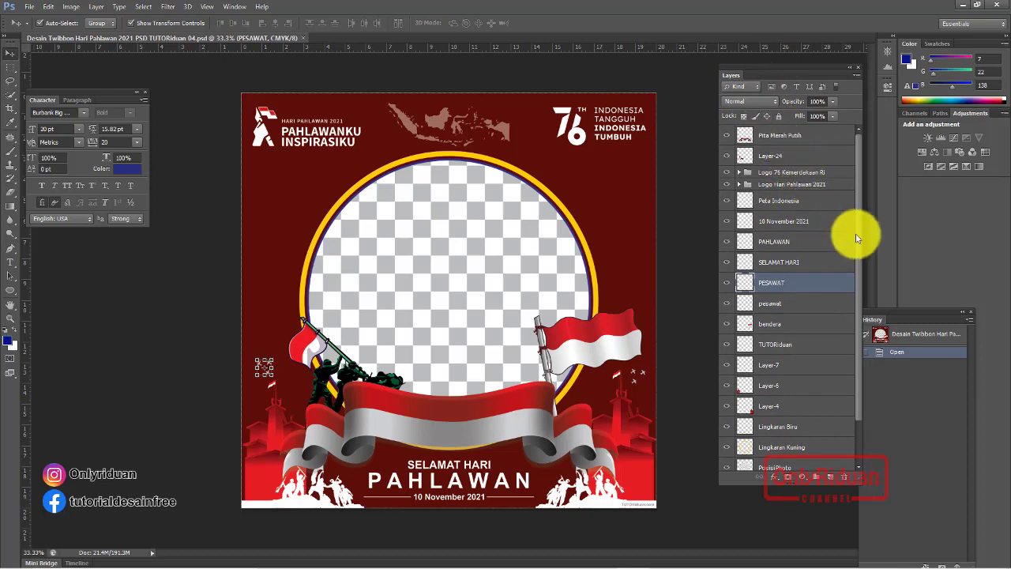
{"action": "scroll", "coordinate": [855, 237], "scroll_direction": "down", "scroll_amount": 3}
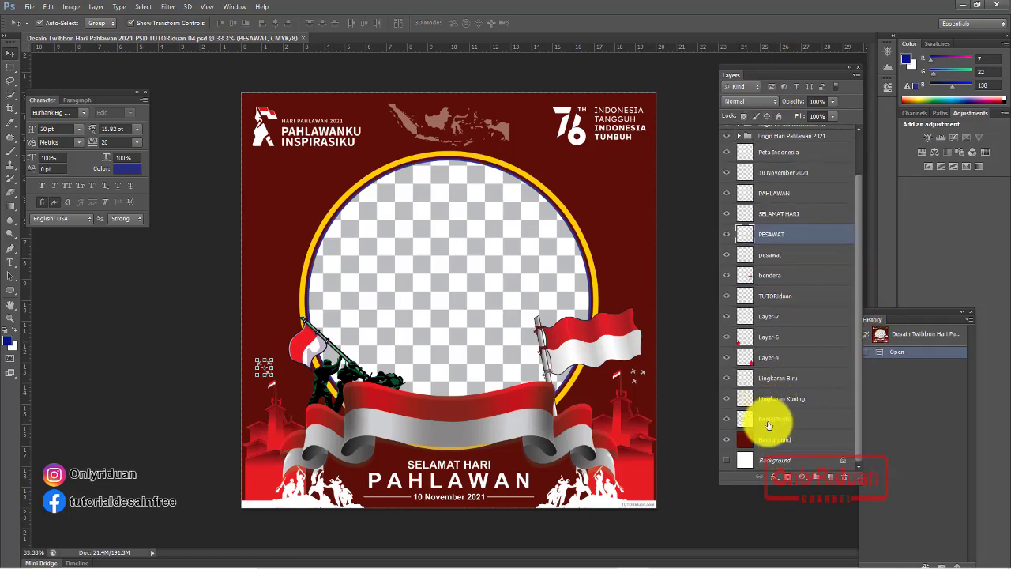
{"action": "left_click", "coordinate": [726, 420]}
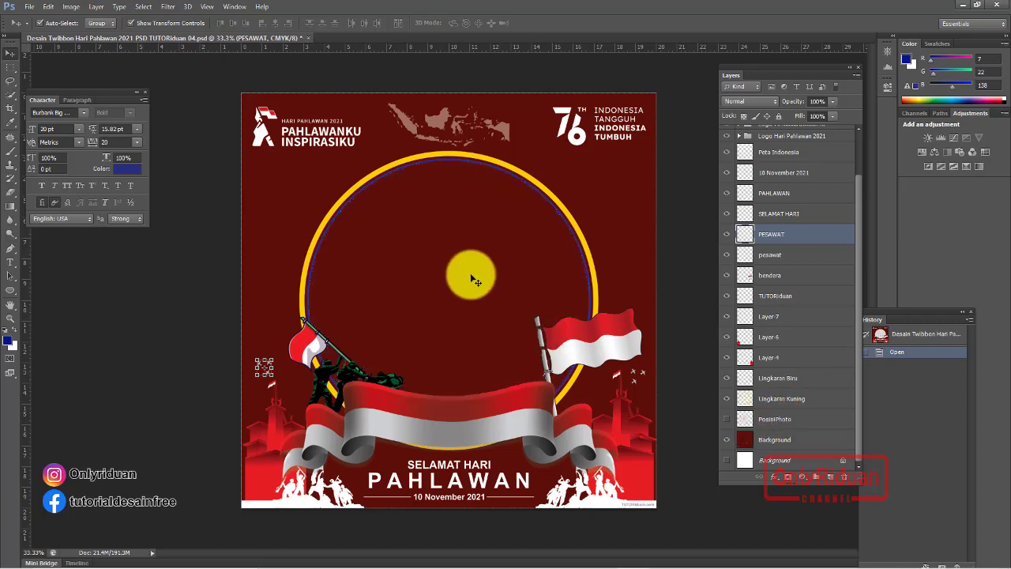
{"action": "left_click", "coordinate": [726, 419]}
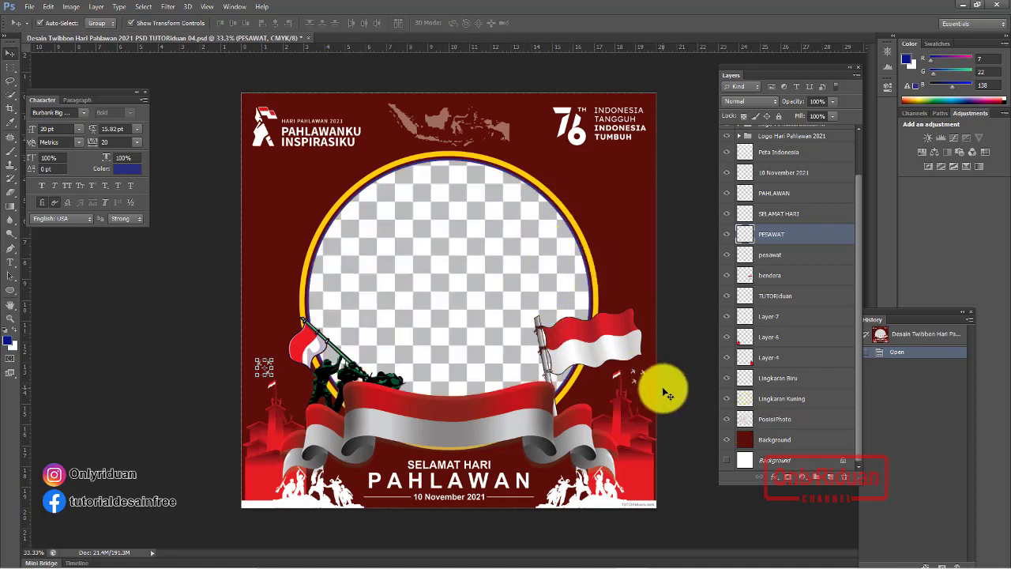
{"action": "left_click", "coordinate": [745, 420], "text": "ctrl"}
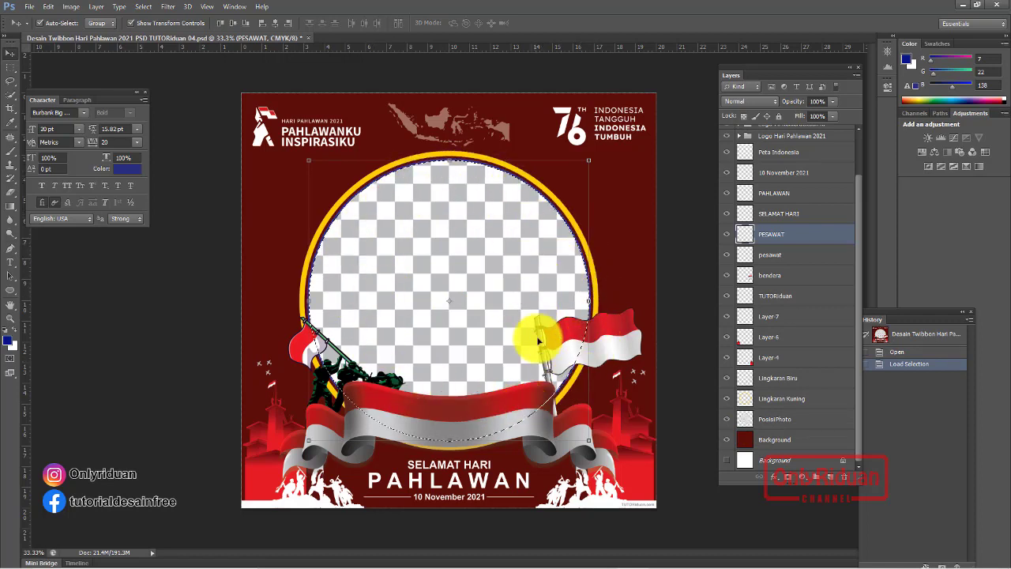
{"action": "left_click", "coordinate": [795, 447]}
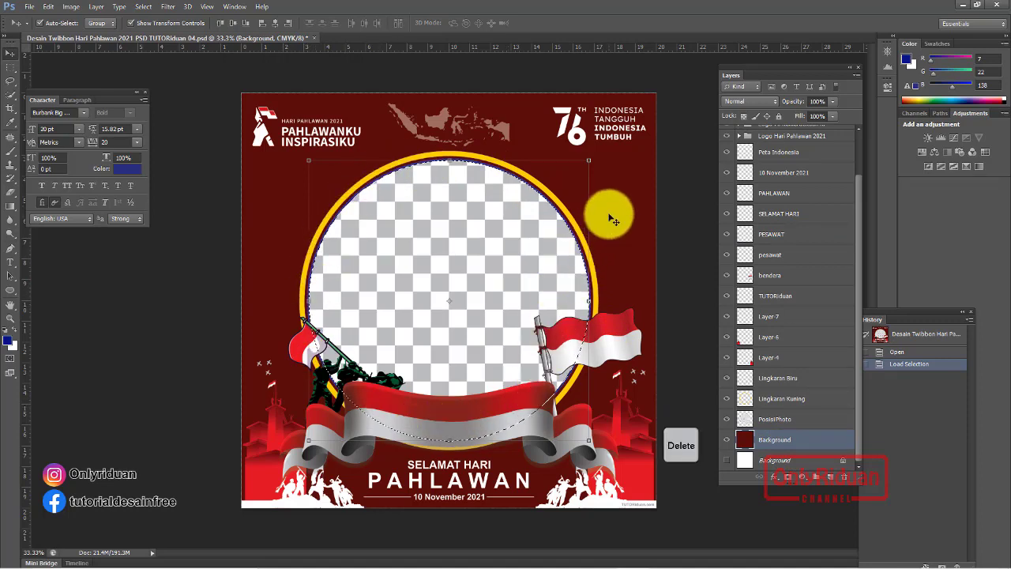
{"action": "key", "text": "Delete"}
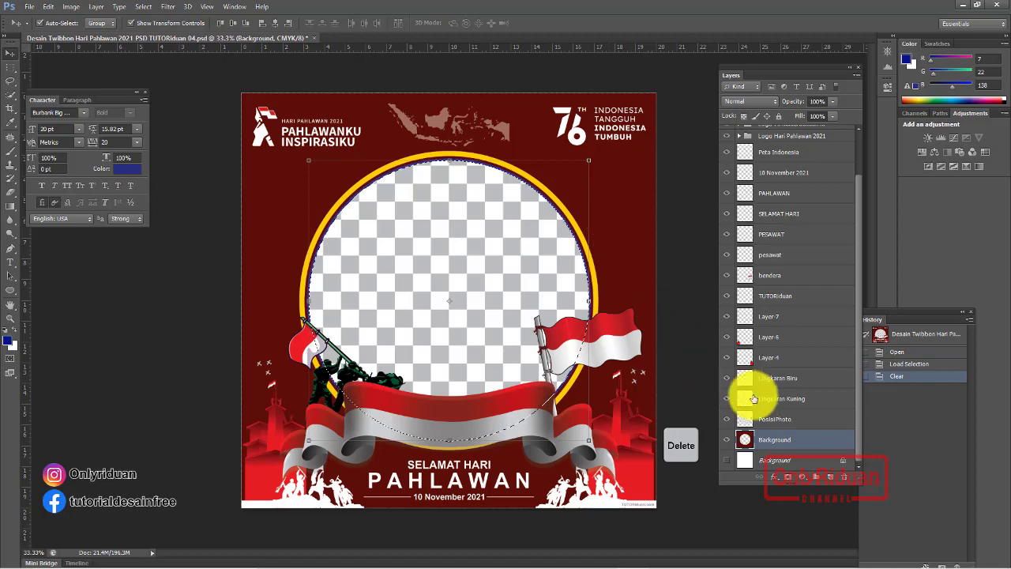
{"action": "left_click", "coordinate": [727, 419]}
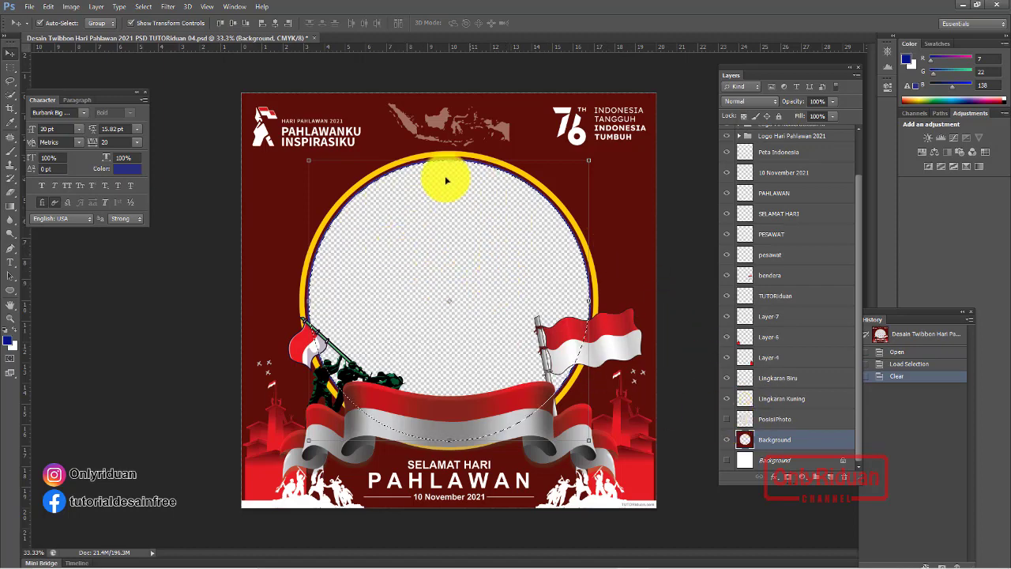
Clear the circle selection and set Save for Web to PNG-24, previewing the whole twibbon
{"action": "left_click", "coordinate": [141, 7]}
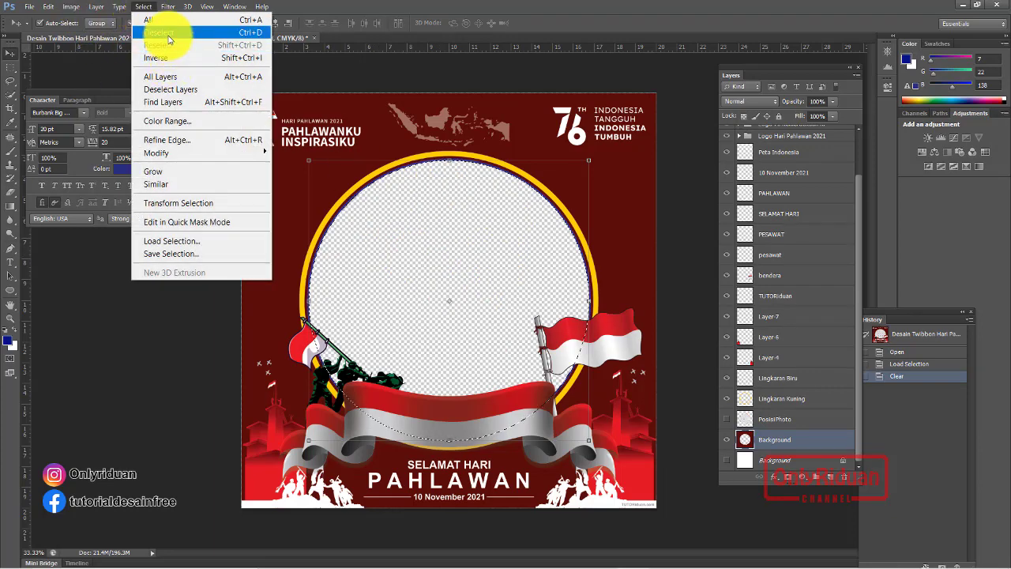
{"action": "left_click", "coordinate": [168, 33]}
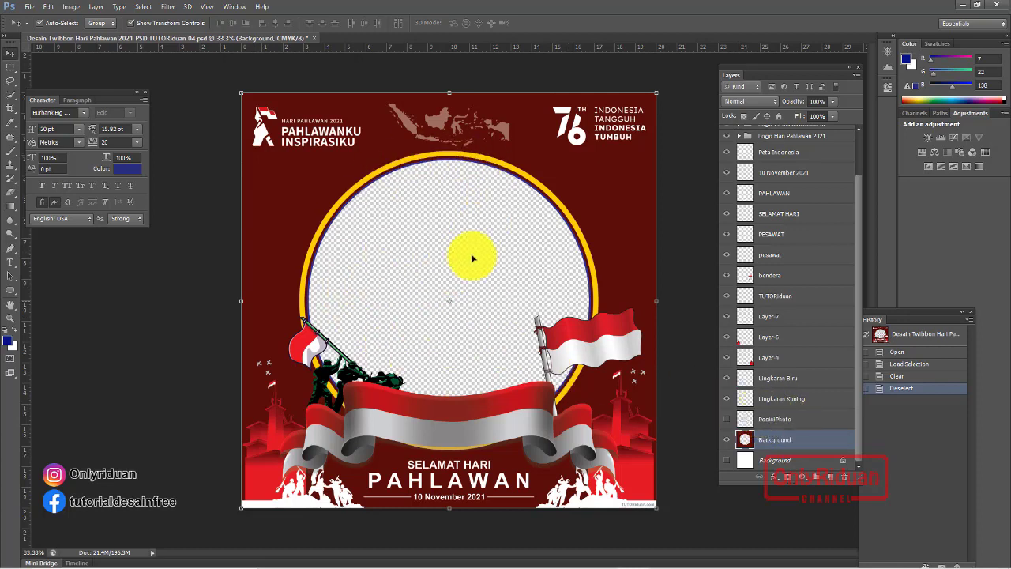
{"action": "left_click", "coordinate": [28, 7]}
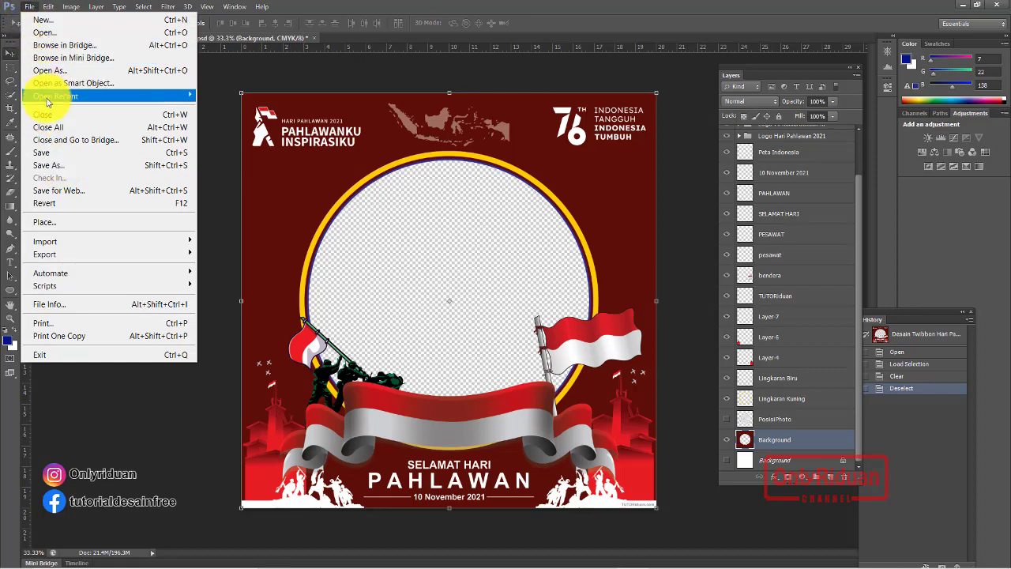
{"action": "left_click", "coordinate": [68, 197]}
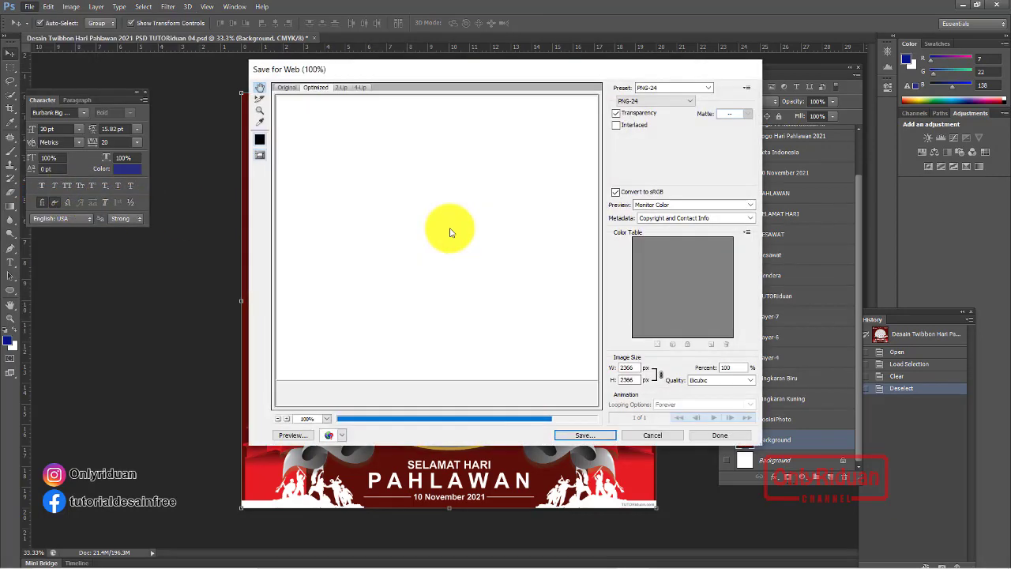
{"action": "left_click", "coordinate": [690, 106]}
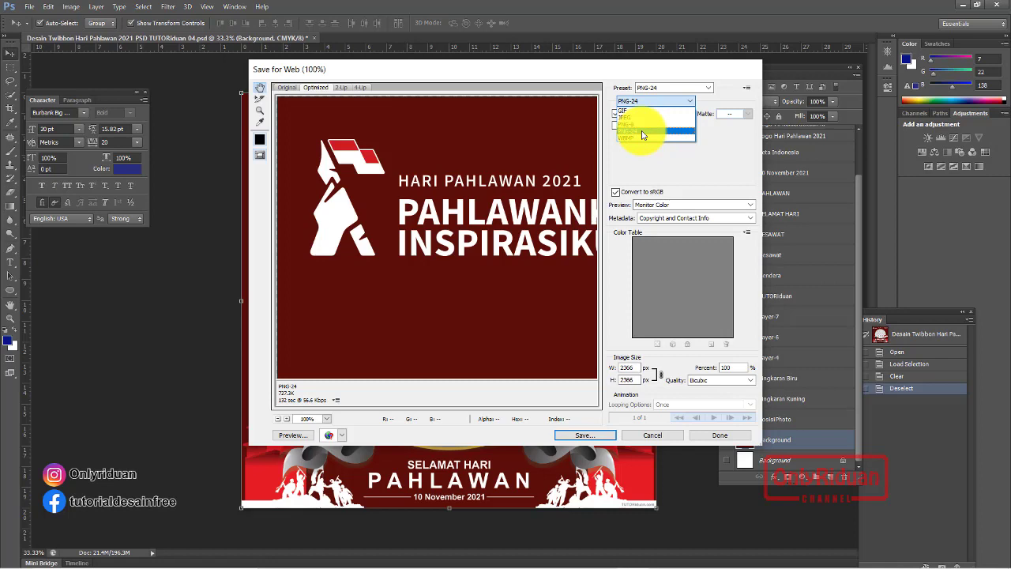
{"action": "scroll", "coordinate": [439, 209], "scroll_direction": "down", "scroll_amount": 2}
{"action": "scroll", "coordinate": [435, 210], "scroll_direction": "down", "scroll_amount": 1}
{"action": "scroll", "coordinate": [435, 211], "scroll_direction": "down", "scroll_amount": 1}
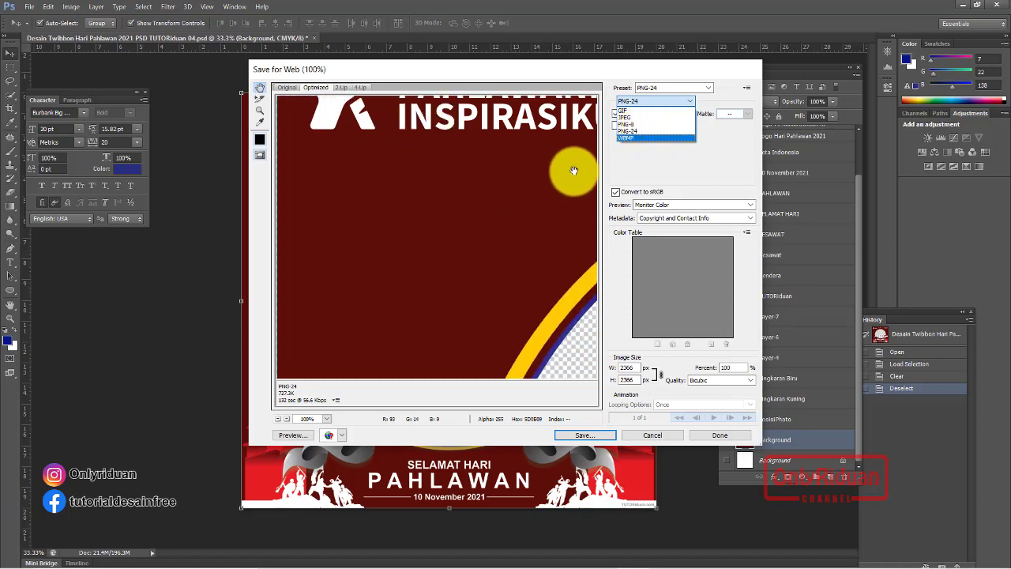
{"action": "left_click", "coordinate": [647, 132]}
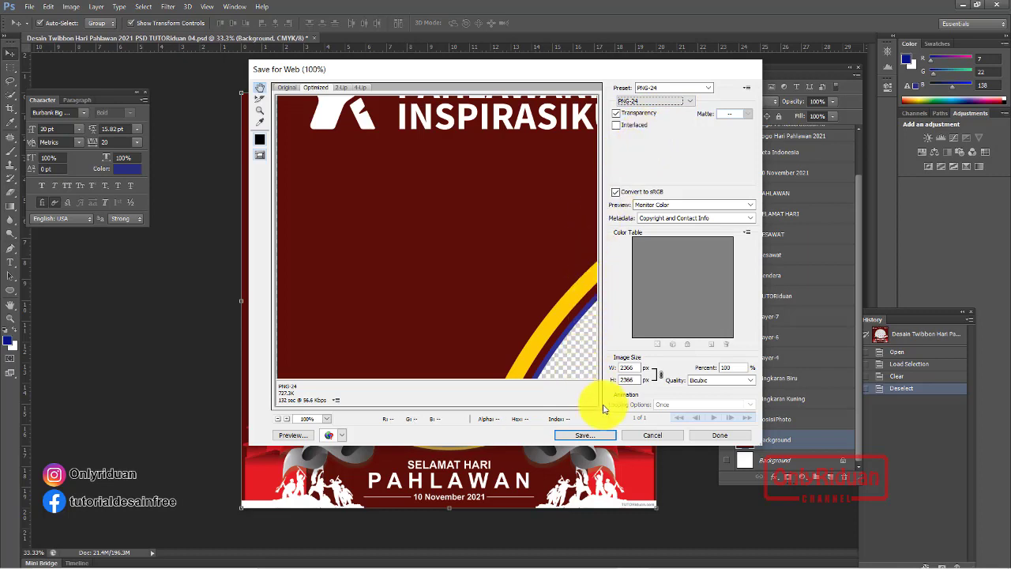
{"action": "left_click_drag", "start_coordinate": [524, 316], "coordinate": [411, 210]}
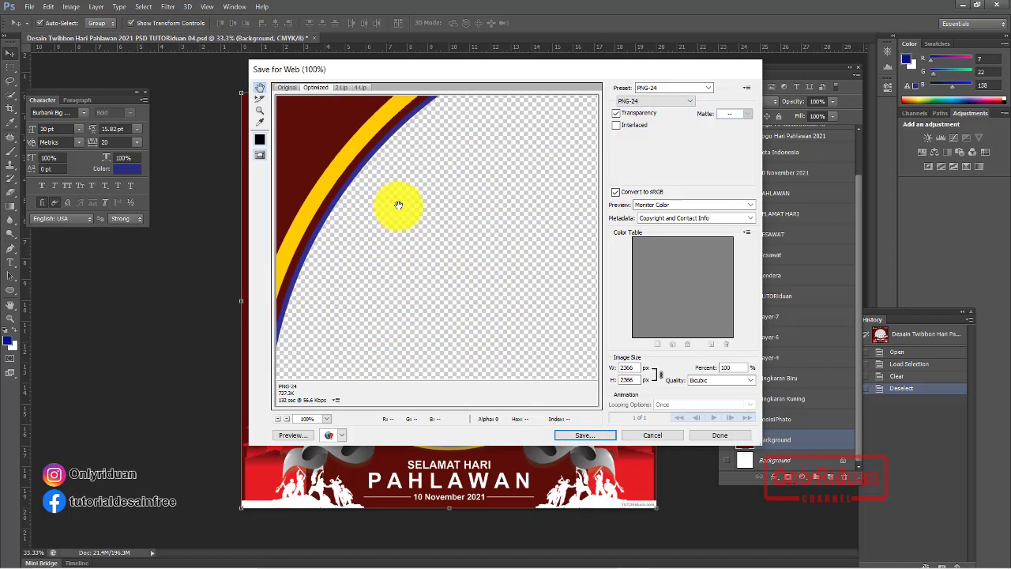
{"action": "left_click", "coordinate": [277, 419]}
{"action": "left_click", "coordinate": [277, 420]}
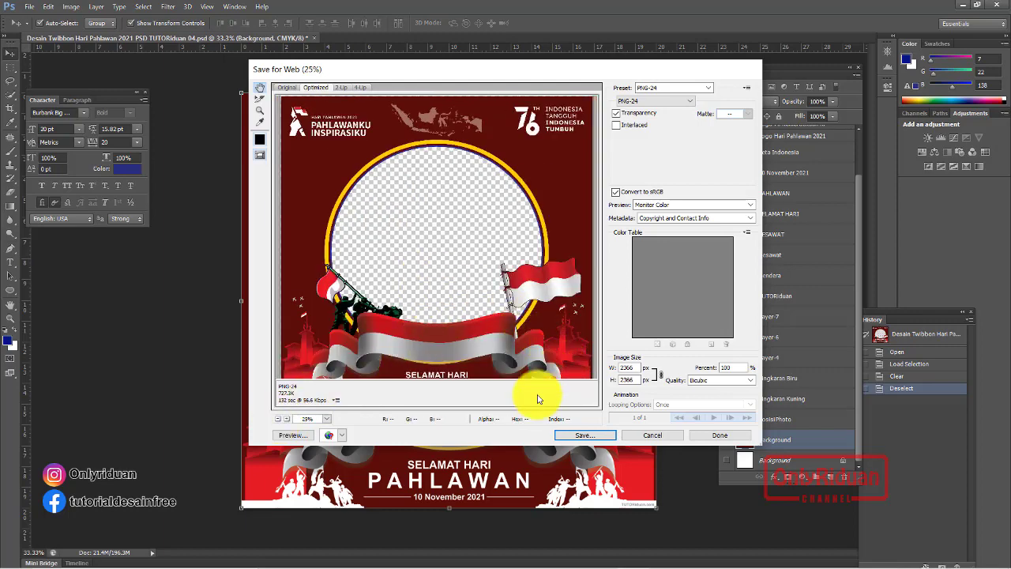
Save it as Desain-Twibbon-Hari-Pahlawan-2021-PSD.png in the Hasil folder on drive D
{"action": "left_click", "coordinate": [586, 439]}
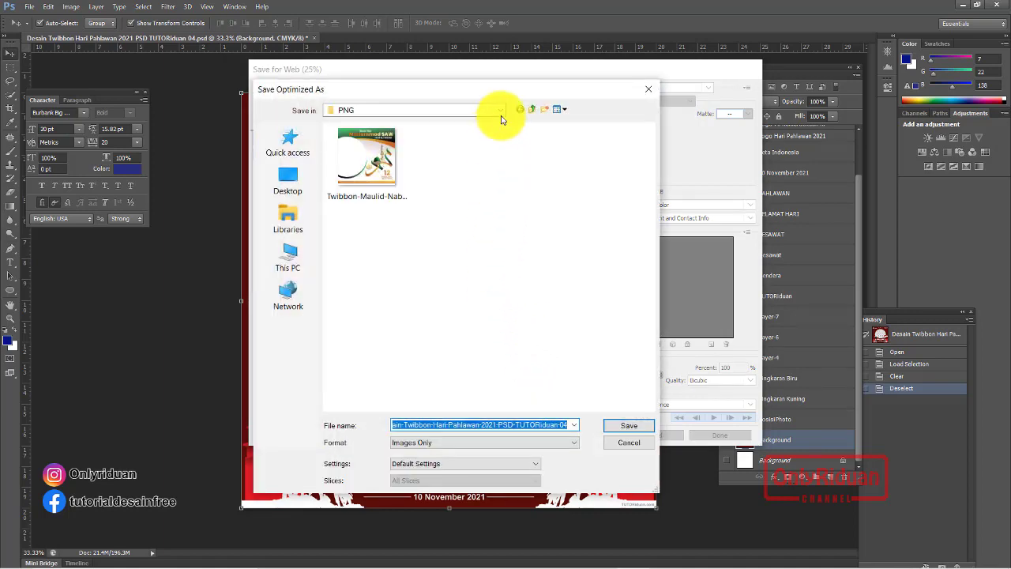
{"action": "left_click", "coordinate": [500, 110]}
{"action": "left_click", "coordinate": [382, 323]}
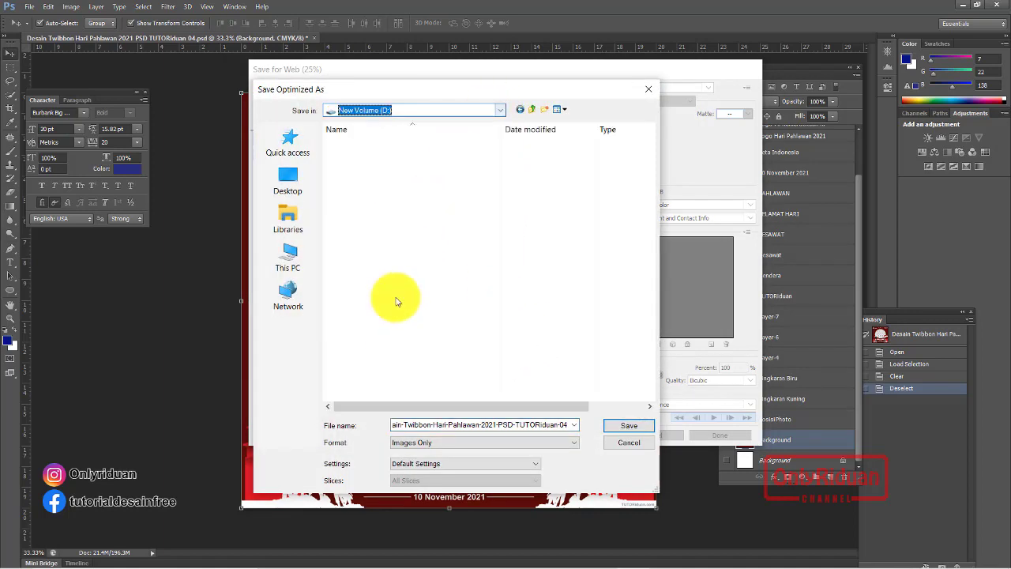
{"action": "left_click", "coordinate": [352, 144]}
{"action": "scroll", "coordinate": [352, 147], "scroll_direction": "down", "scroll_amount": 10}
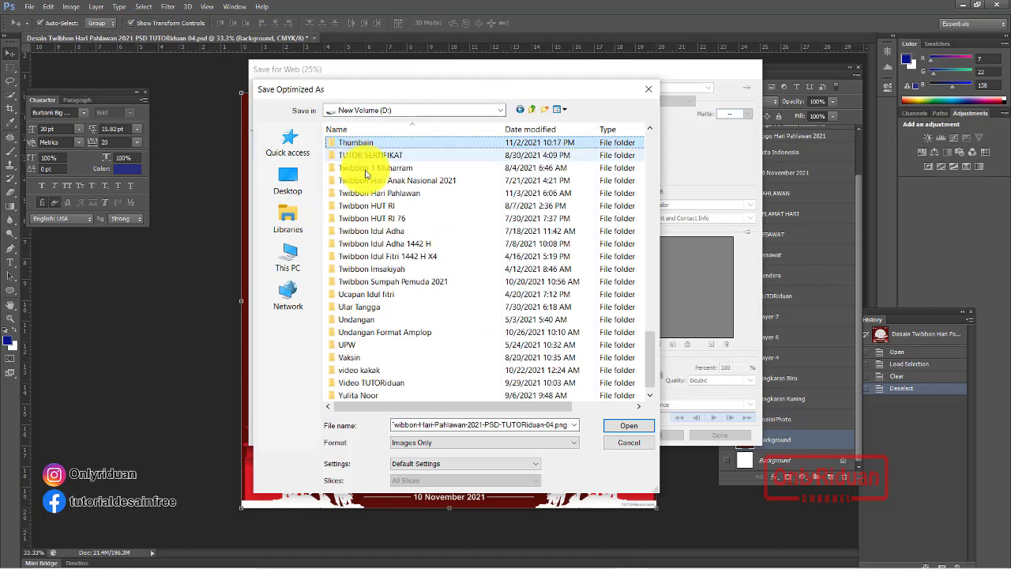
{"action": "double_click", "coordinate": [388, 194]}
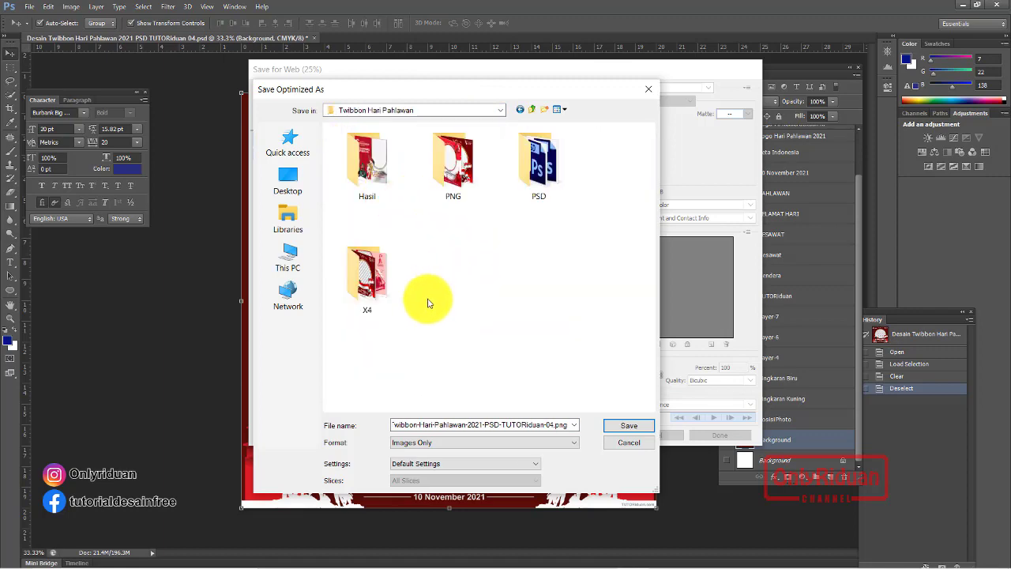
{"action": "double_click", "coordinate": [371, 193]}
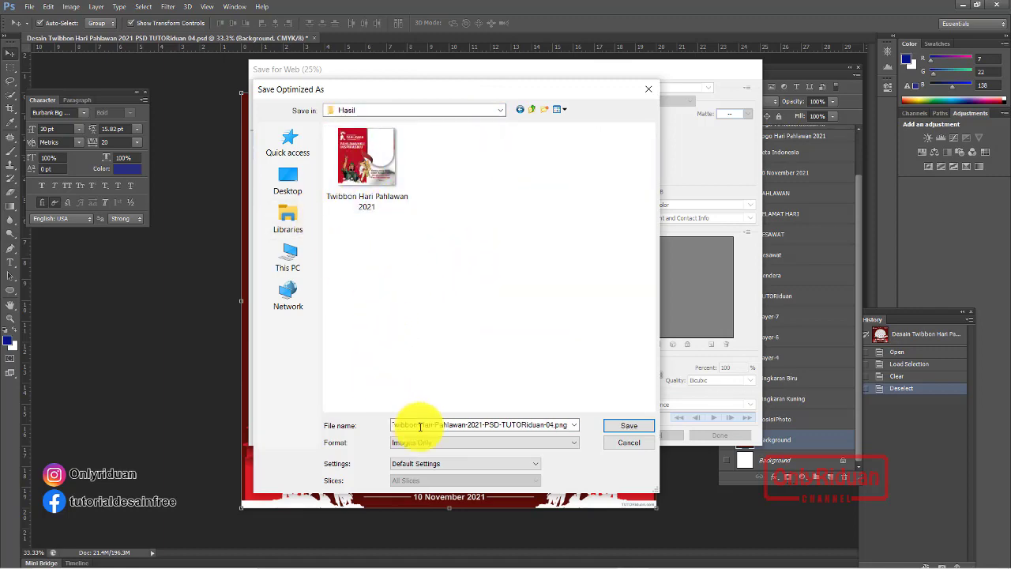
{"action": "double_click", "coordinate": [516, 425]}
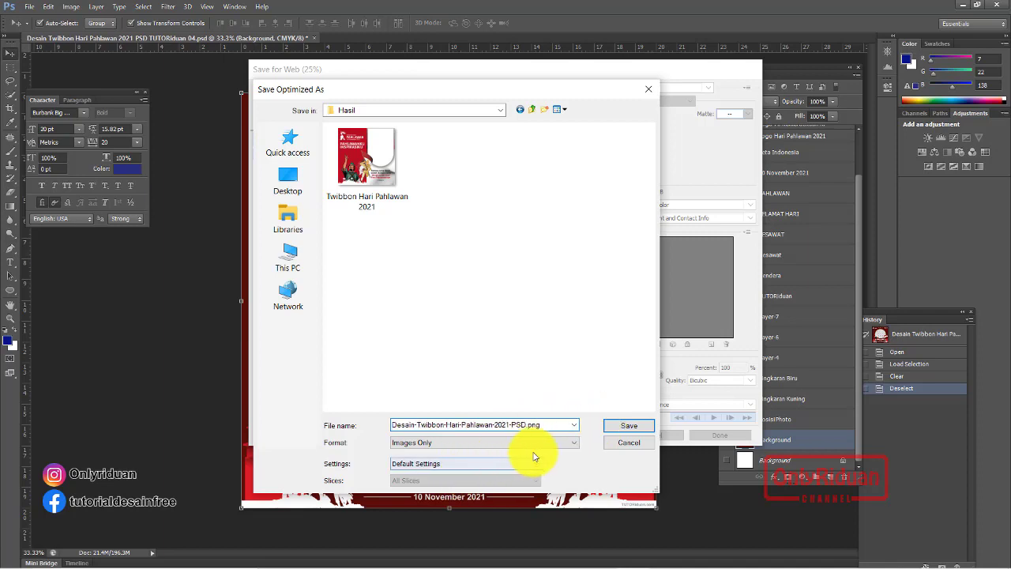
{"action": "left_click", "coordinate": [621, 428]}
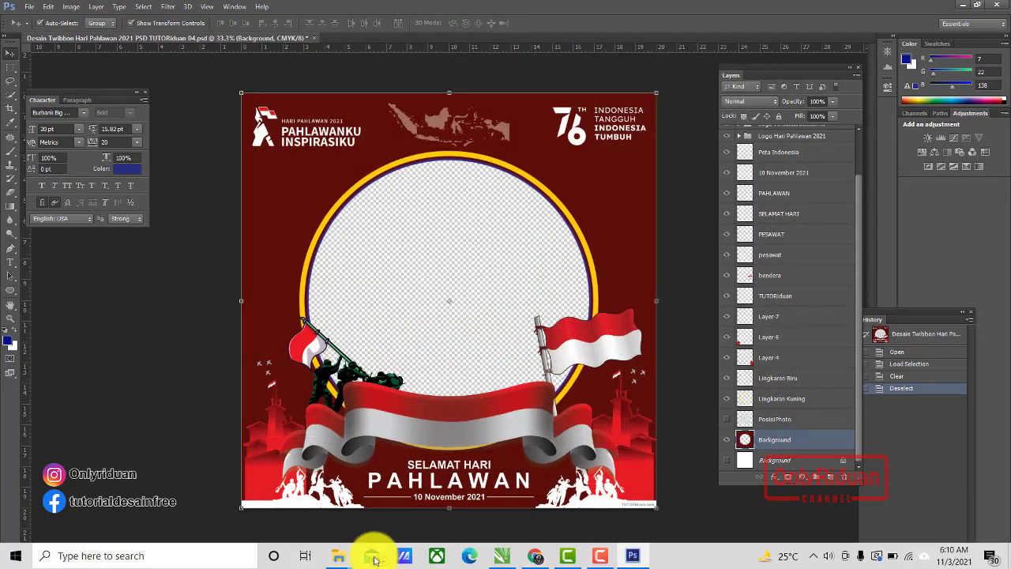
{"action": "mouse_move", "coordinate": [338, 555]}
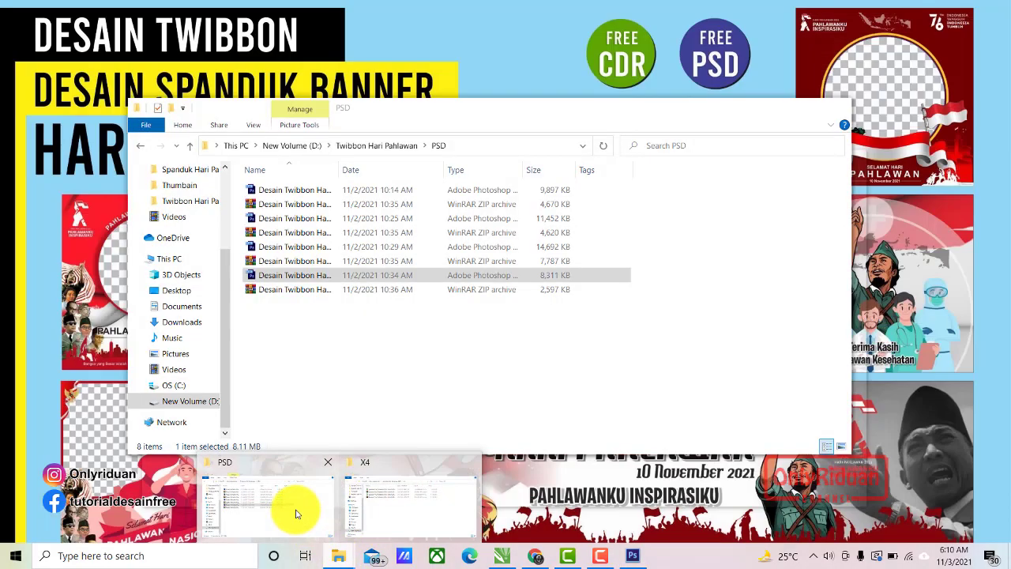
Open the Hasil folder to confirm the exported PNG, then minimise File Explorer
{"action": "left_click", "coordinate": [300, 515]}
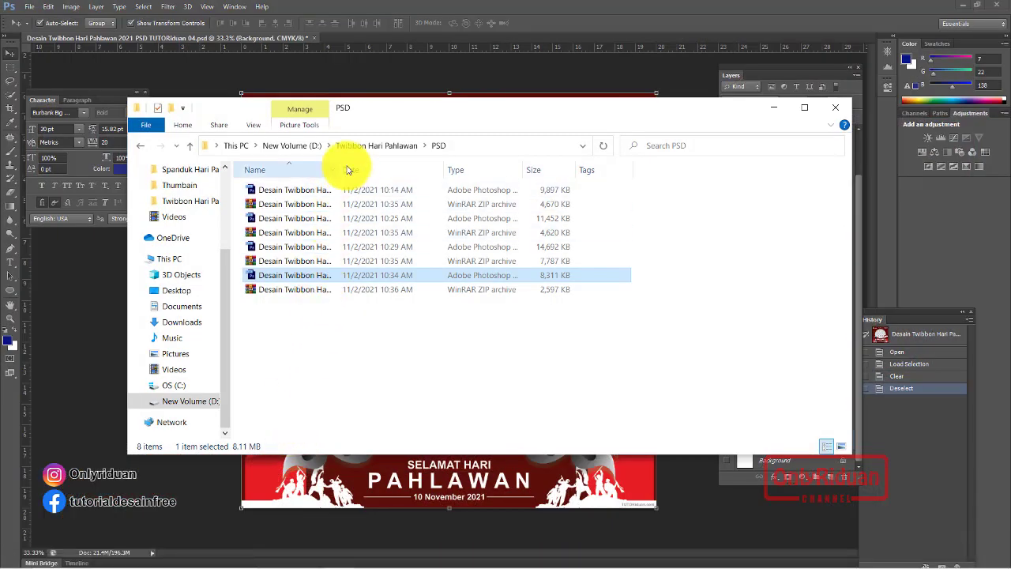
{"action": "left_click", "coordinate": [366, 150]}
{"action": "double_click", "coordinate": [281, 209]}
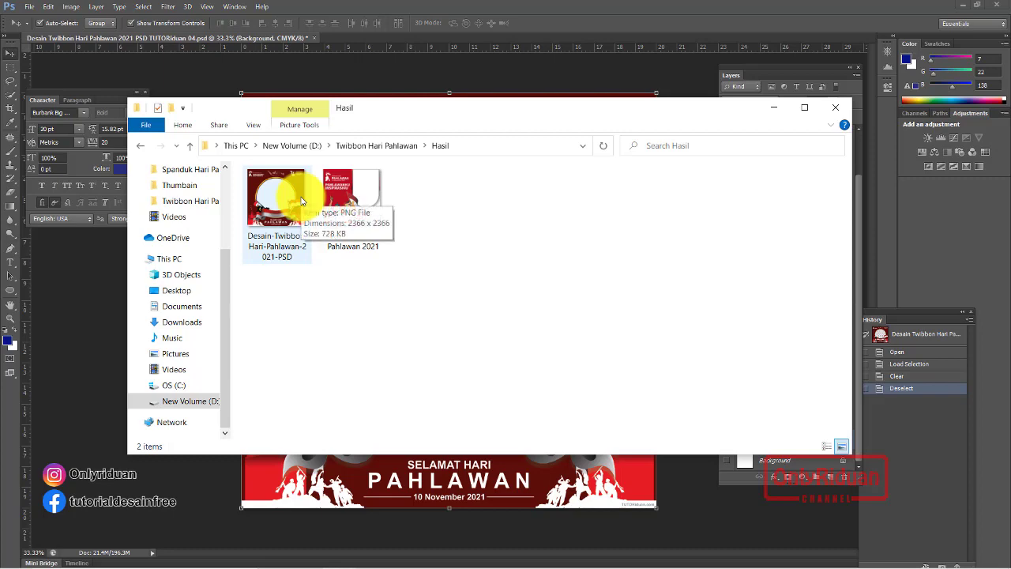
{"action": "left_click", "coordinate": [775, 109]}
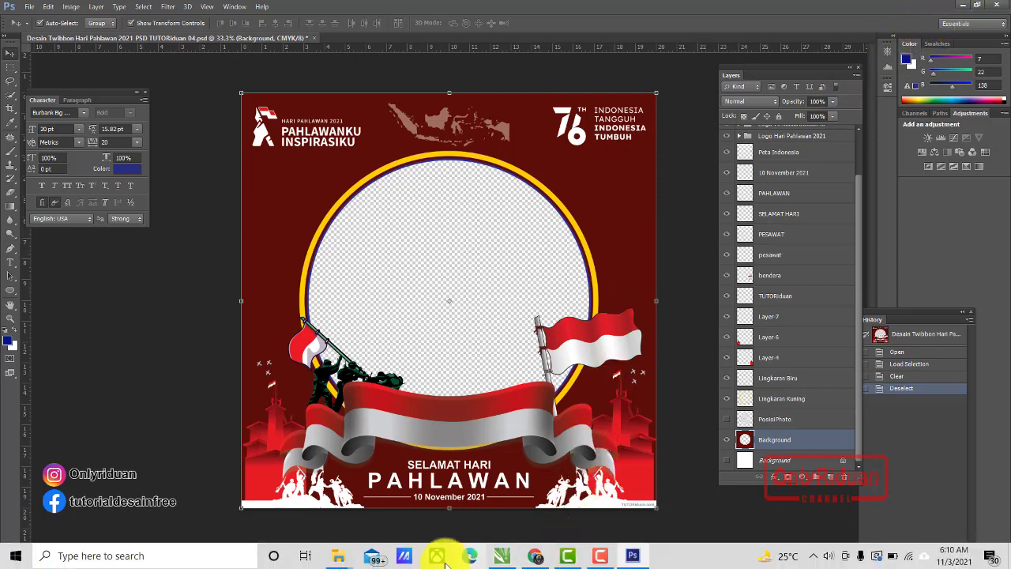
Open the 1x4m Spanduk Hari Pahlawan 2021 banner file from the X4 folder and dismiss the text update notice
{"action": "mouse_move", "coordinate": [338, 556]}
{"action": "left_click", "coordinate": [388, 515]}
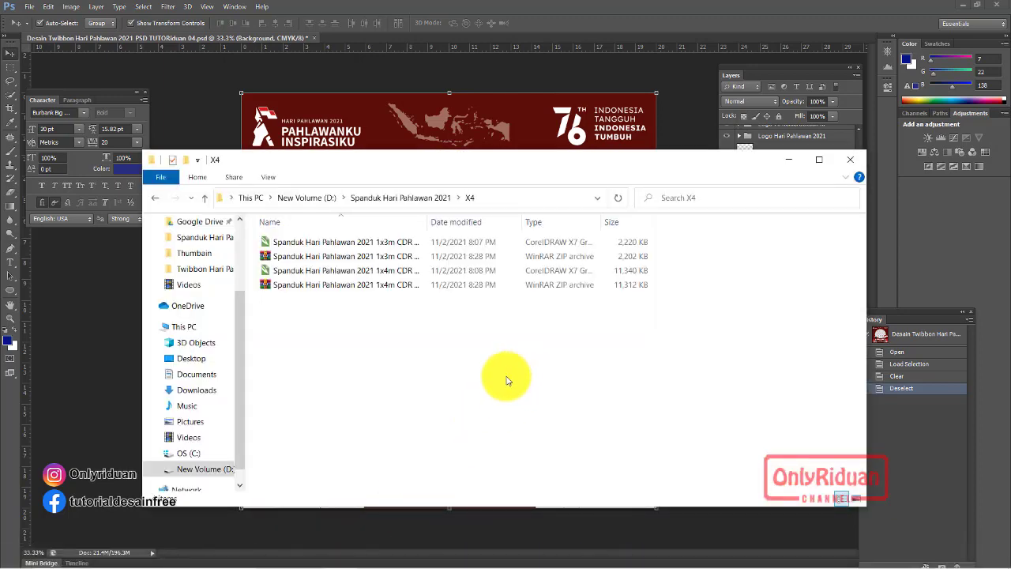
{"action": "left_click", "coordinate": [353, 271]}
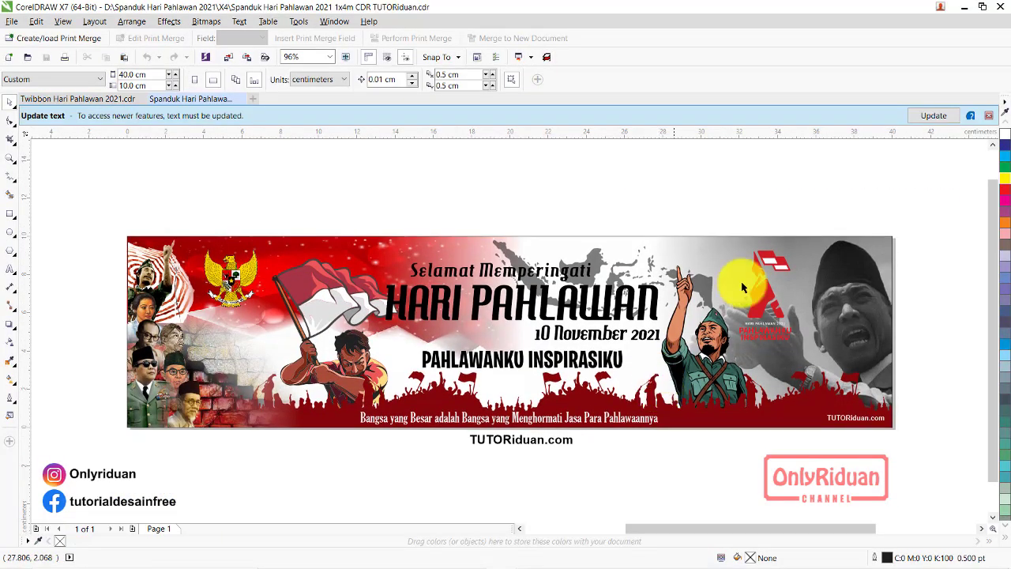
{"action": "left_click", "coordinate": [990, 118]}
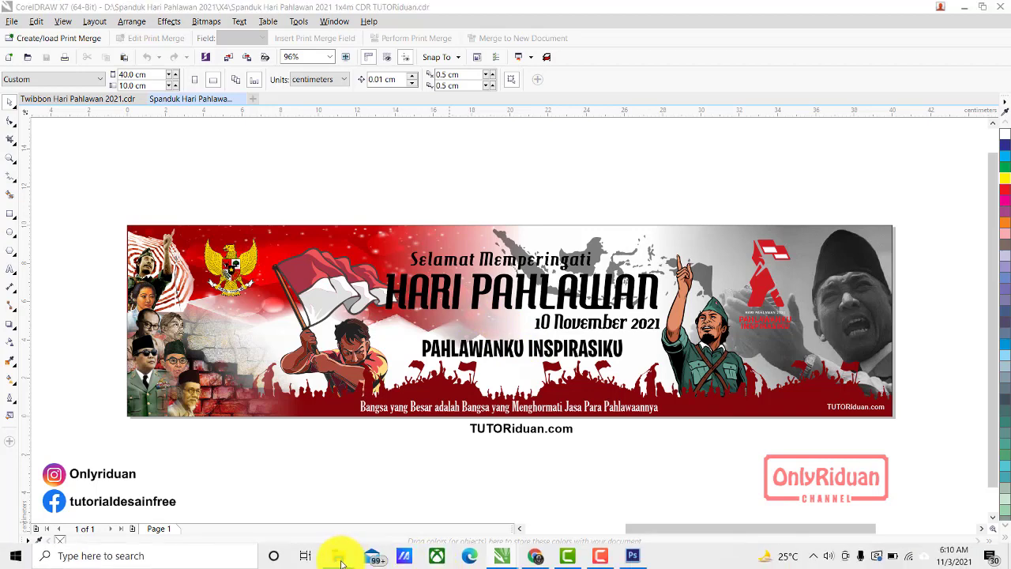
Open the 1x3m banner file as well and dismiss its text update notice
{"action": "mouse_move", "coordinate": [338, 555]}
{"action": "left_click", "coordinate": [368, 513]}
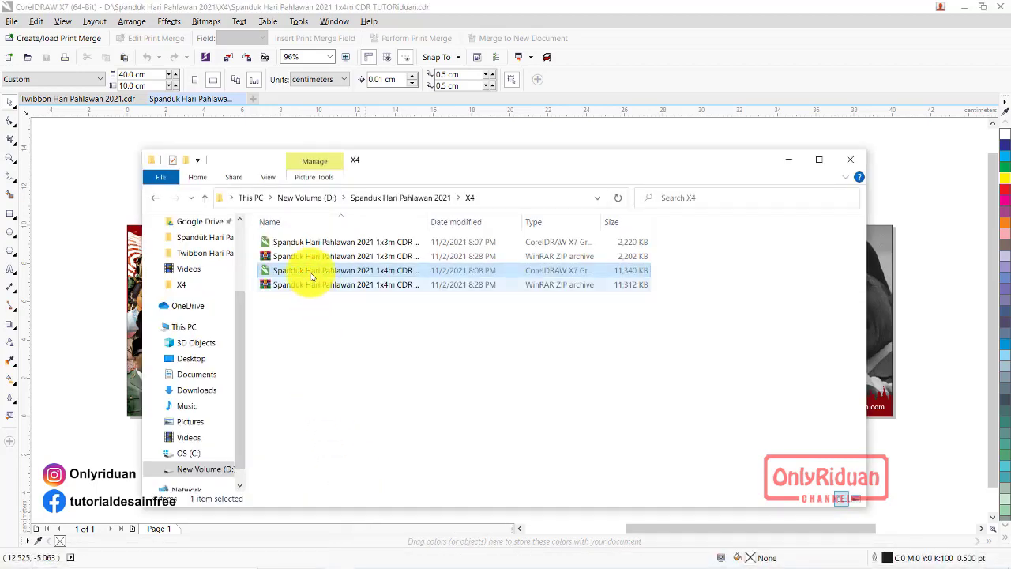
{"action": "double_click", "coordinate": [308, 242]}
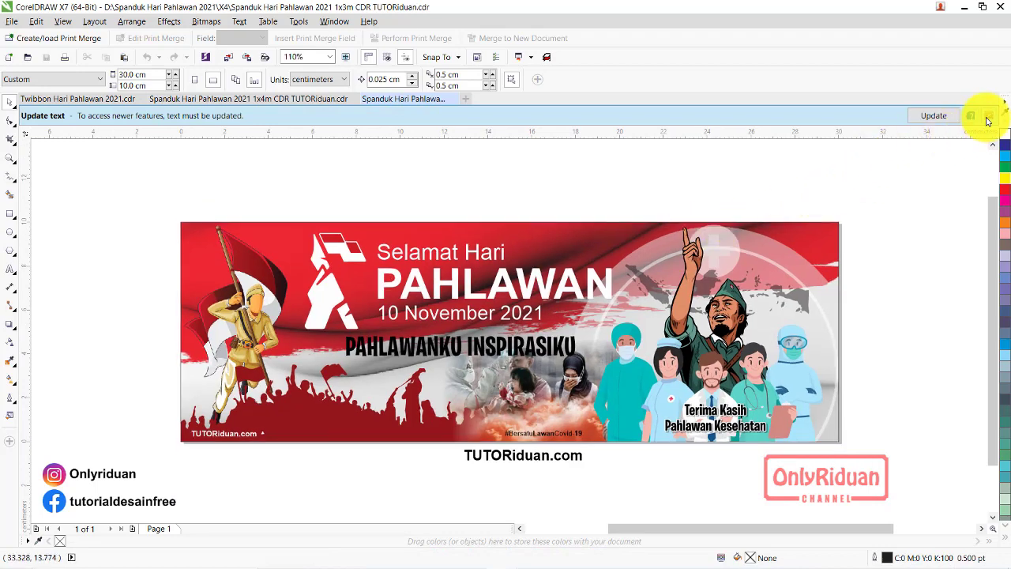
{"action": "left_click", "coordinate": [987, 118]}
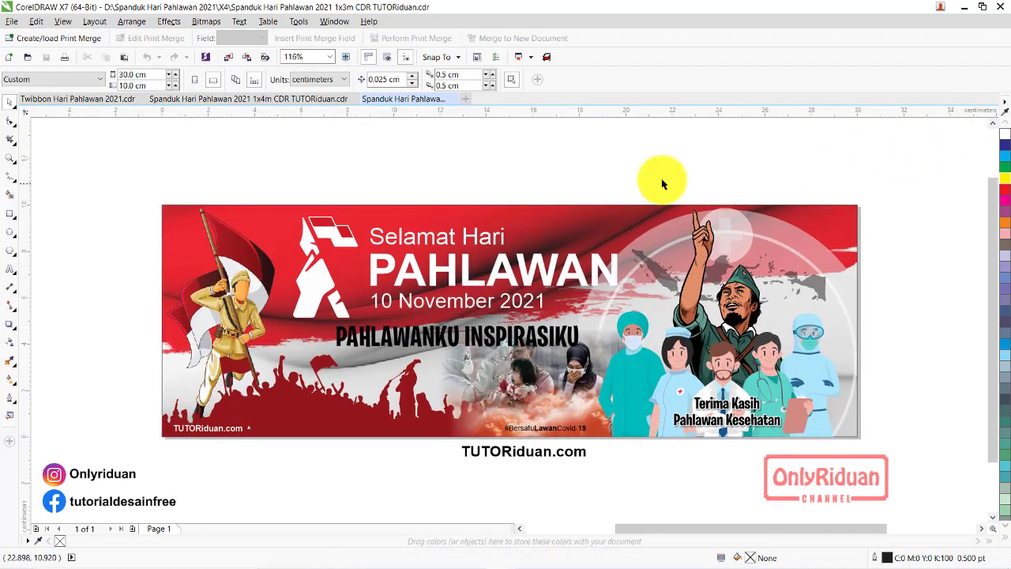
Apply a Flat Bottom Right drop shadow to the PAHLAWAN title on the 1x3m banner
{"action": "left_click", "coordinate": [466, 284]}
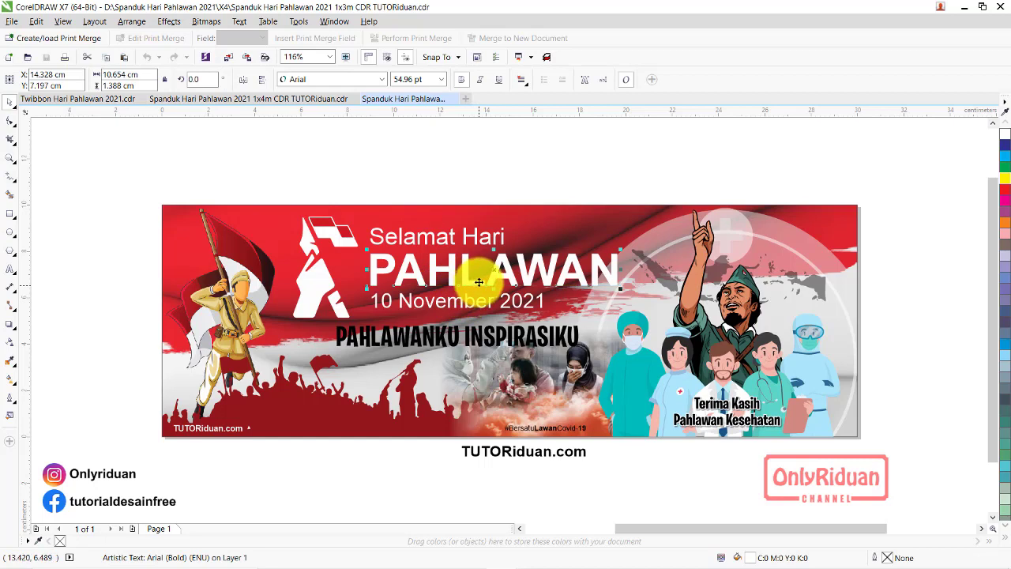
{"action": "left_click", "coordinate": [12, 330]}
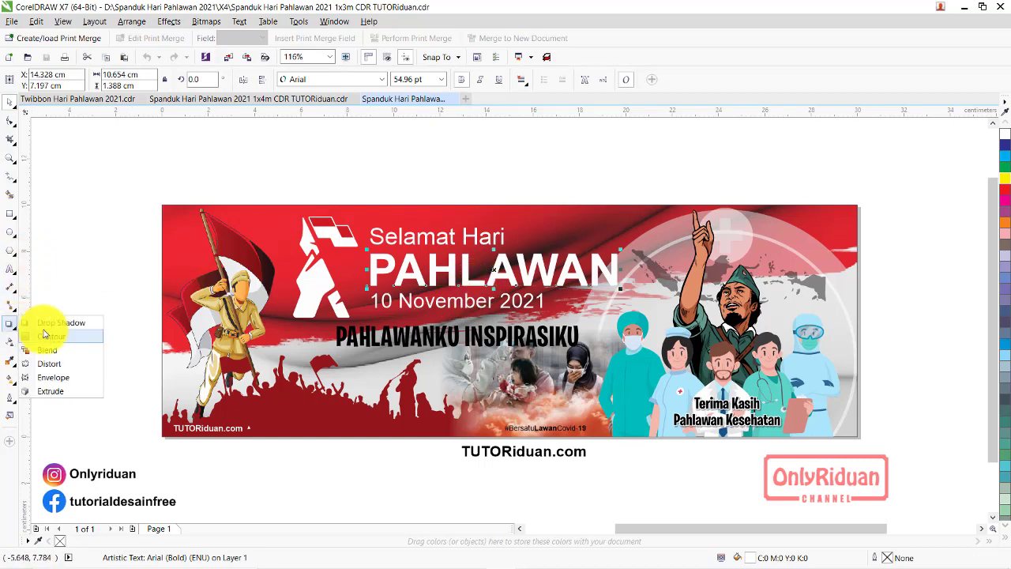
{"action": "left_click", "coordinate": [44, 324]}
{"action": "left_click", "coordinate": [47, 80]}
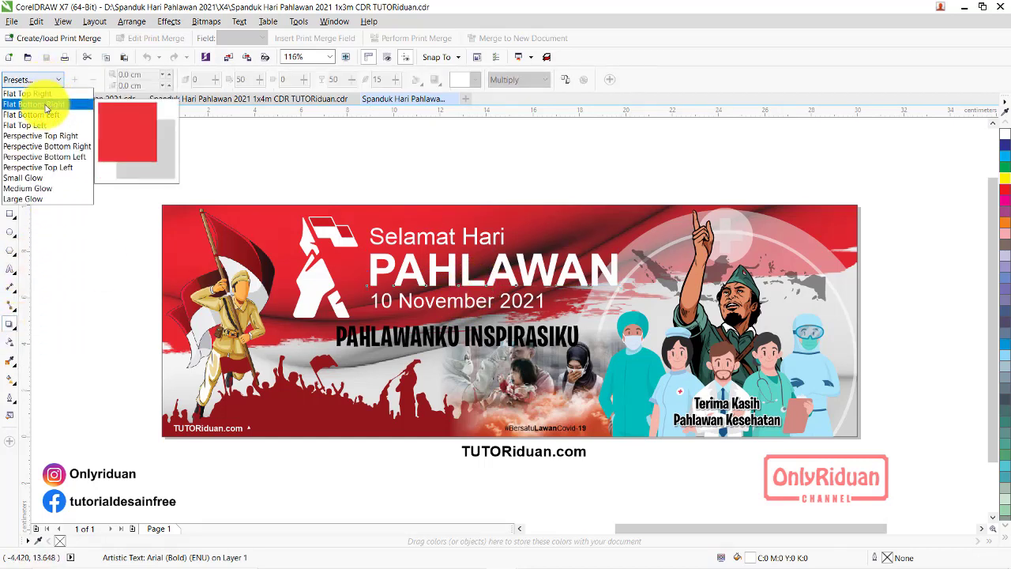
{"action": "left_click", "coordinate": [46, 107]}
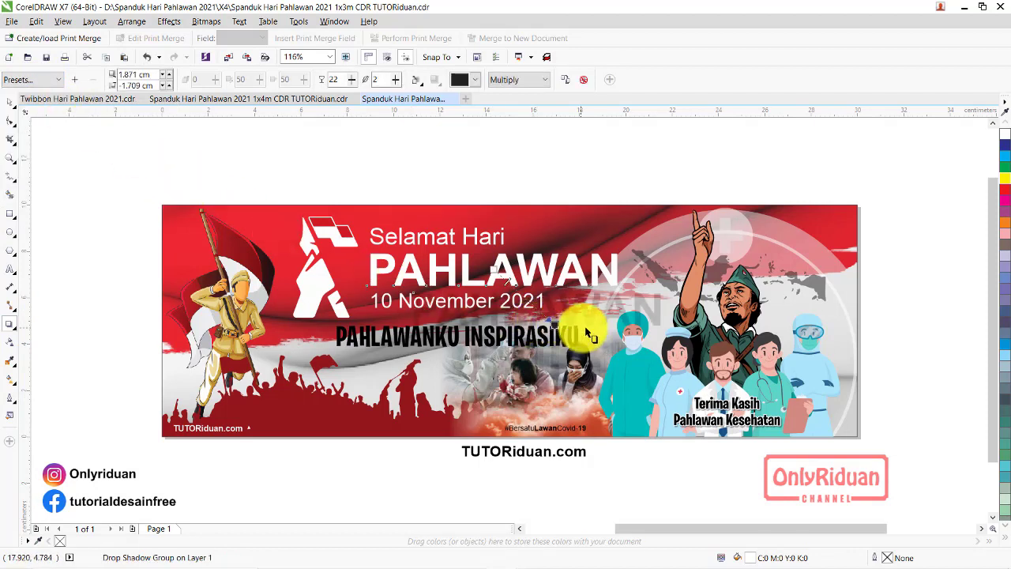
Pull the PAHLAWAN shadow in closer beneath the text, then switch to the 1x4m banner document
{"action": "mouse_move", "coordinate": [552, 318]}
{"action": "left_mouse_down"}
{"action": "mouse_move", "coordinate": [526, 294]}
{"action": "mouse_move", "coordinate": [560, 290]}
{"action": "left_mouse_up"}
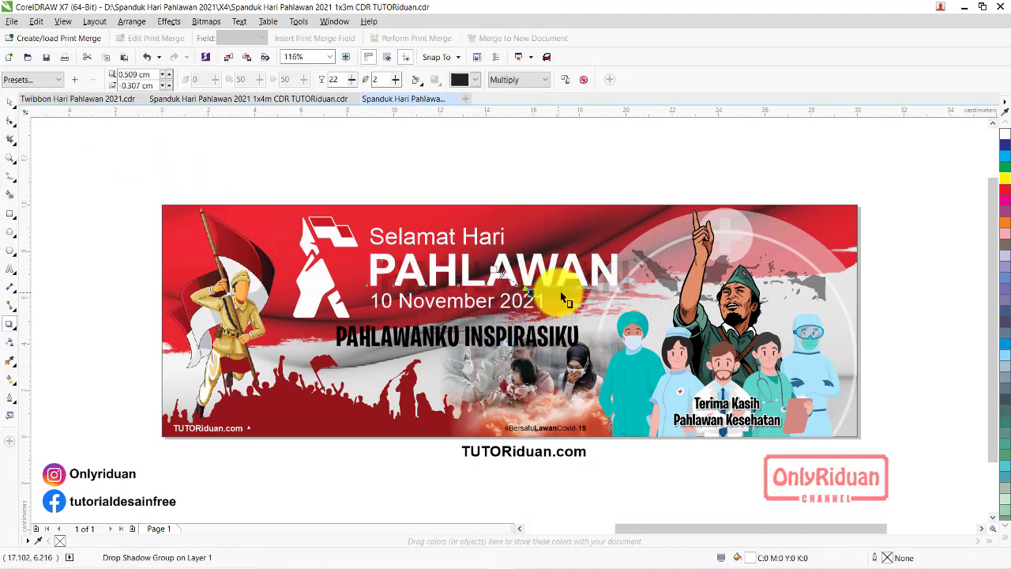
{"action": "scroll", "coordinate": [560, 291], "scroll_direction": "up", "scroll_amount": 2}
{"action": "scroll", "coordinate": [560, 291], "scroll_direction": "up", "scroll_amount": 5}
{"action": "left_click_drag", "start_coordinate": [444, 293], "coordinate": [409, 269]}
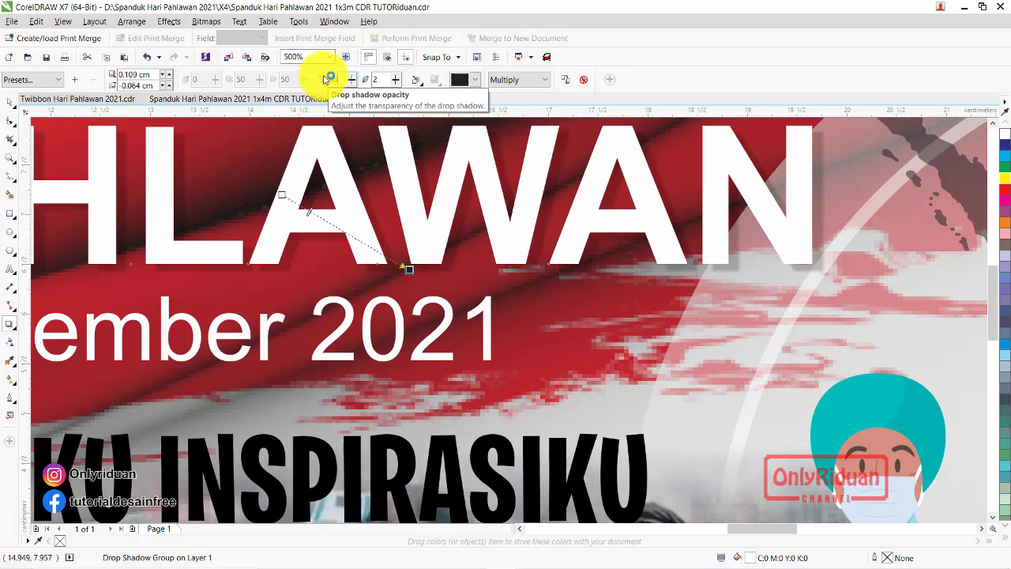
{"action": "scroll", "coordinate": [586, 225], "scroll_direction": "down", "scroll_amount": 7}
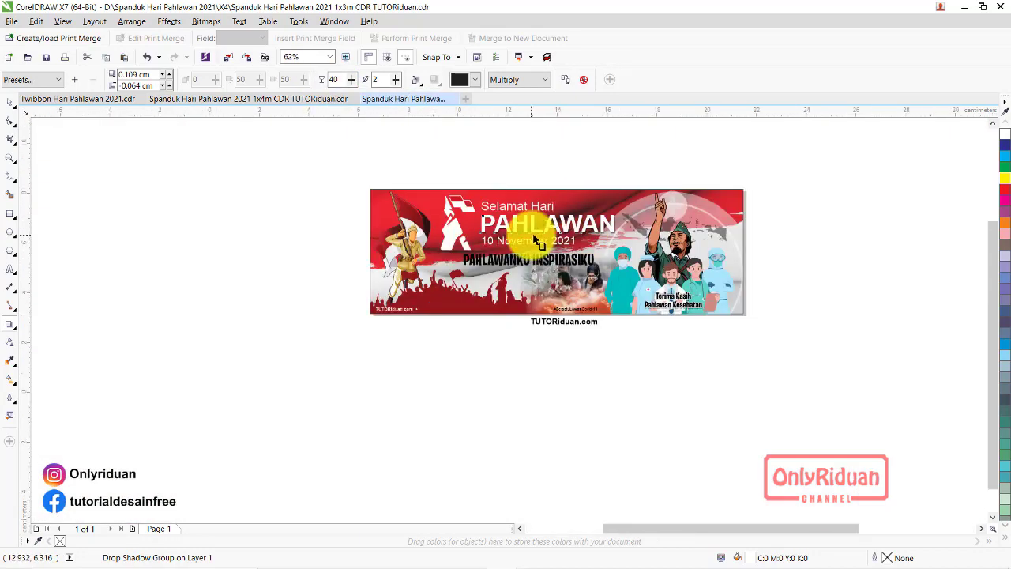
{"action": "scroll", "coordinate": [533, 239], "scroll_direction": "up", "scroll_amount": 5}
{"action": "scroll", "coordinate": [534, 239], "scroll_direction": "down", "scroll_amount": 2}
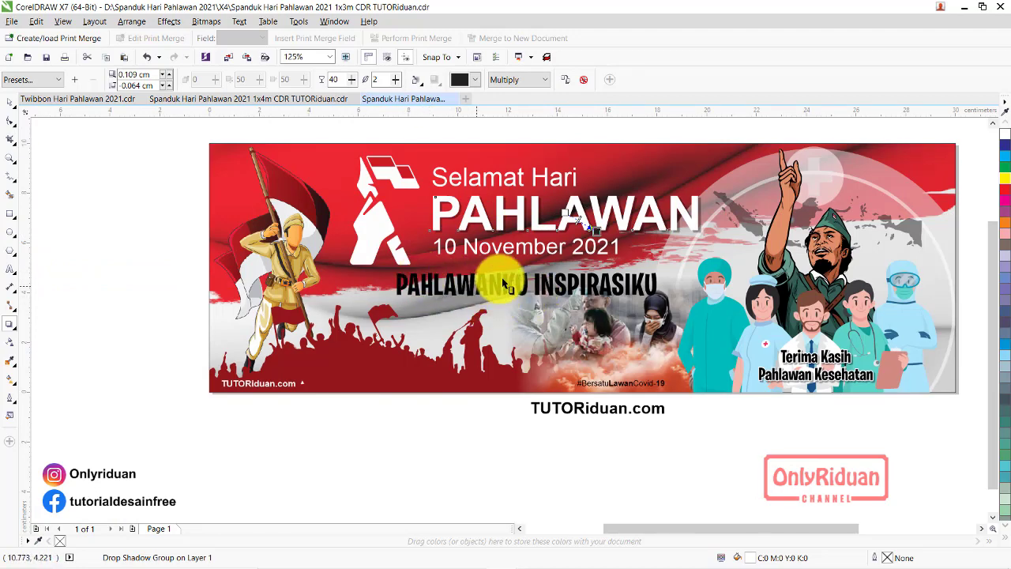
{"action": "left_click", "coordinate": [293, 100]}
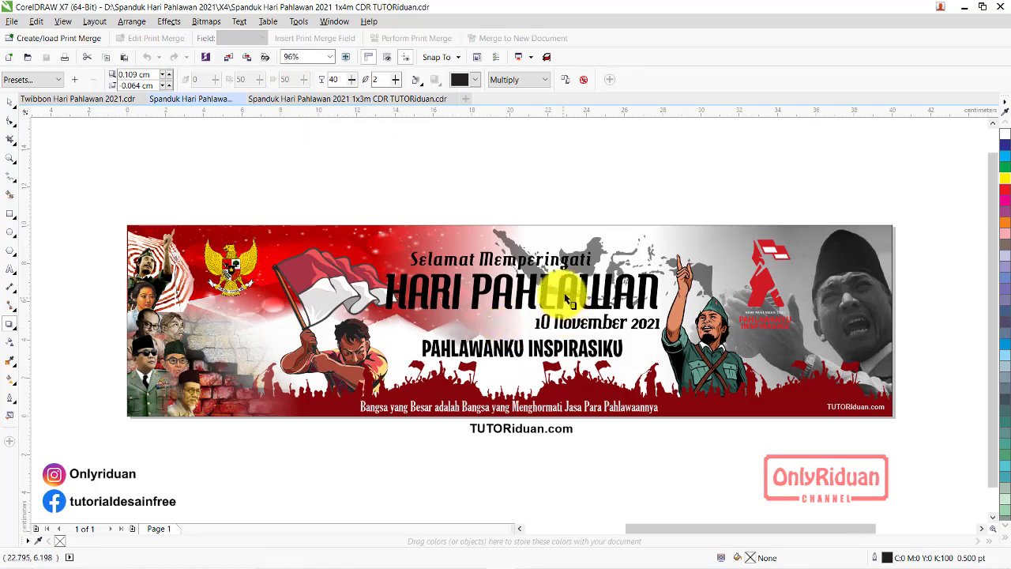
Browse the TUTORiduan banner article and preview the enlarged 1x3m banner image
{"action": "left_click", "coordinate": [537, 557]}
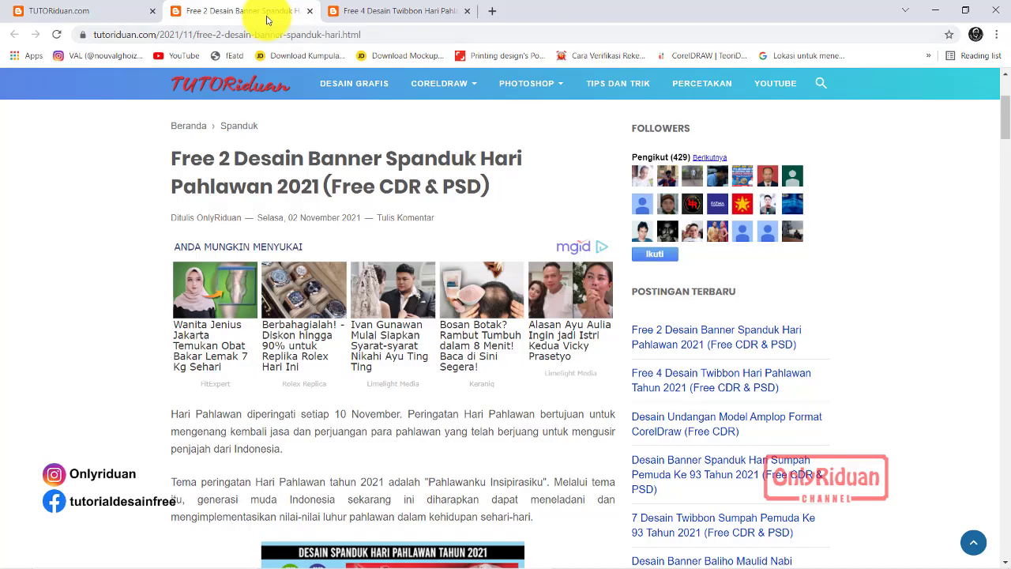
{"action": "scroll", "coordinate": [405, 219], "scroll_direction": "down", "scroll_amount": 5}
{"action": "scroll", "coordinate": [451, 264], "scroll_direction": "down", "scroll_amount": 5}
{"action": "scroll", "coordinate": [450, 268], "scroll_direction": "down", "scroll_amount": 5}
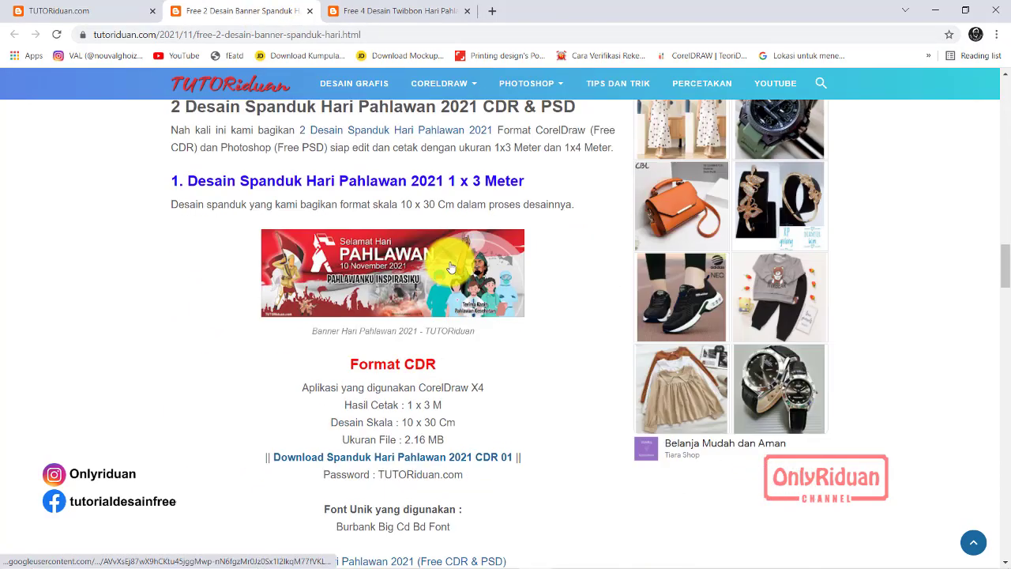
{"action": "scroll", "coordinate": [451, 269], "scroll_direction": "down", "scroll_amount": 6}
{"action": "scroll", "coordinate": [451, 264], "scroll_direction": "up", "scroll_amount": 4}
{"action": "left_click", "coordinate": [443, 244]}
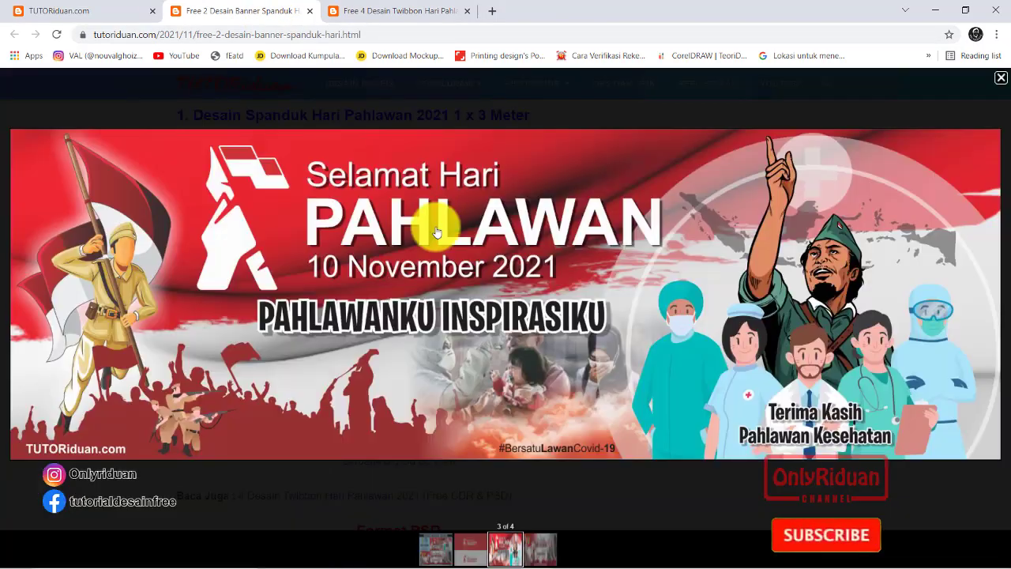
{"action": "left_click", "coordinate": [999, 78]}
{"action": "scroll", "coordinate": [561, 237], "scroll_direction": "down", "scroll_amount": 5}
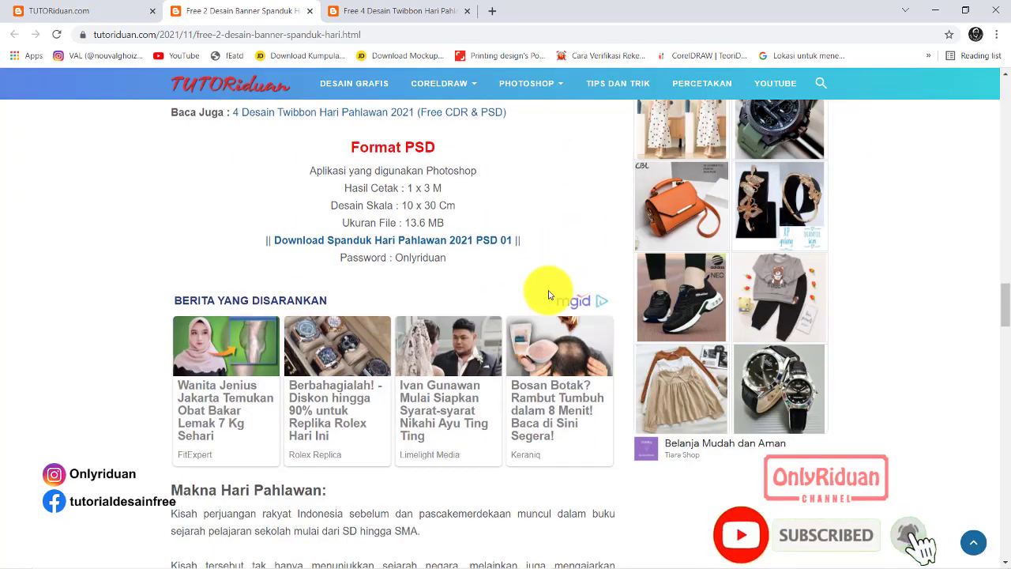
{"action": "scroll", "coordinate": [548, 289], "scroll_direction": "up", "scroll_amount": 5}
{"action": "scroll", "coordinate": [508, 275], "scroll_direction": "down", "scroll_amount": 3}
{"action": "scroll", "coordinate": [429, 264], "scroll_direction": "up", "scroll_amount": 3}
Preview the second banner design, then return to the 1x4m banner in CorelDRAW
{"action": "left_click", "coordinate": [420, 269]}
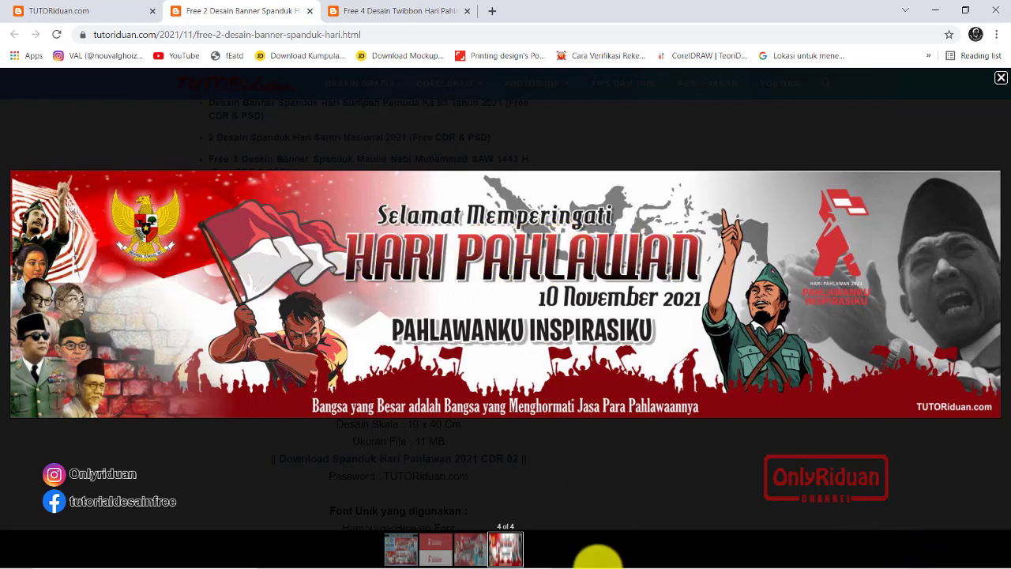
{"action": "left_click", "coordinate": [501, 555]}
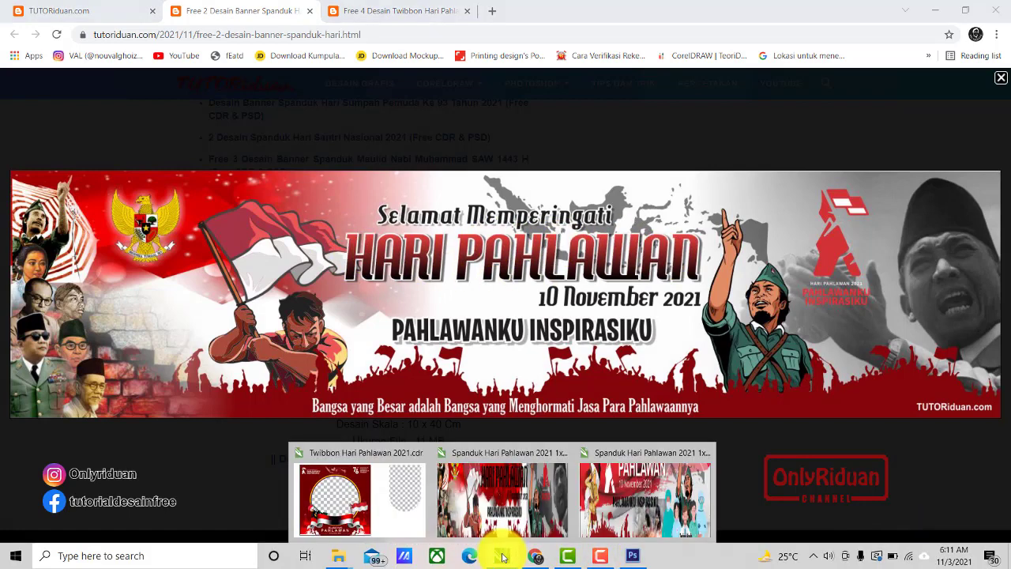
{"action": "left_click", "coordinate": [529, 512]}
Add a white outward contour around the HARI PAHLAWAN title
{"action": "scroll", "coordinate": [584, 292], "scroll_direction": "up", "scroll_amount": 2}
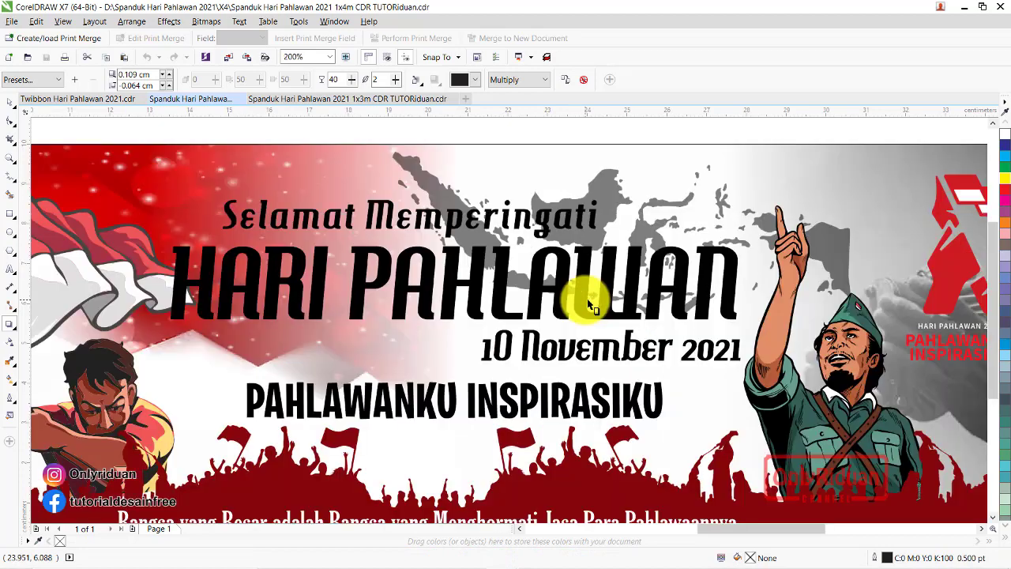
{"action": "left_click", "coordinate": [11, 102]}
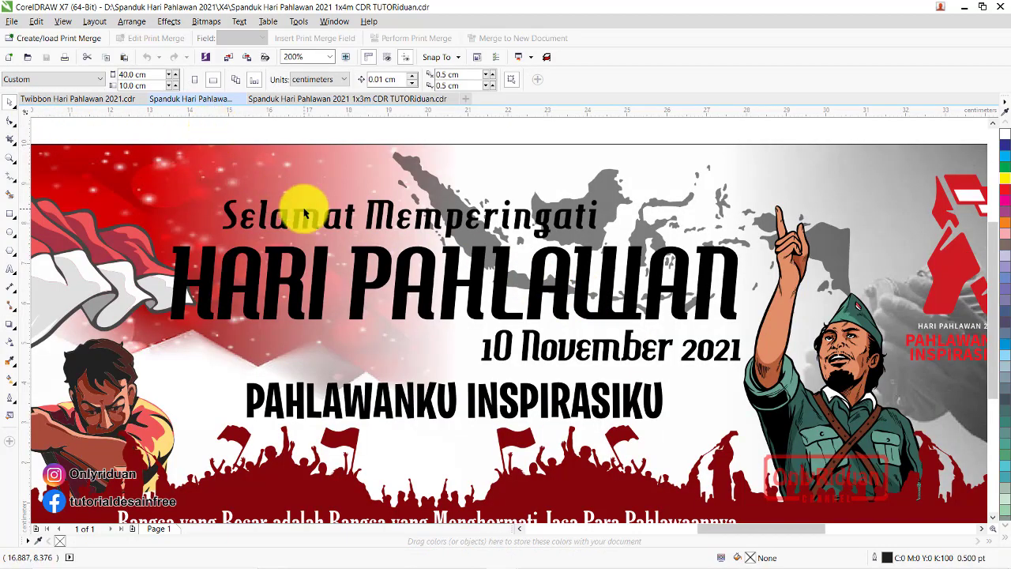
{"action": "left_click", "coordinate": [472, 289]}
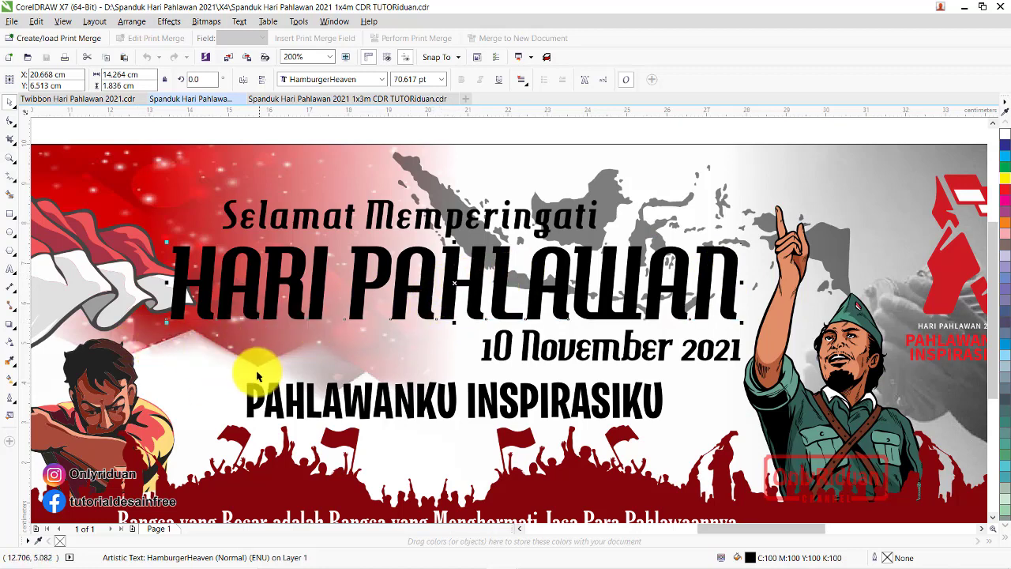
{"action": "left_click", "coordinate": [10, 323]}
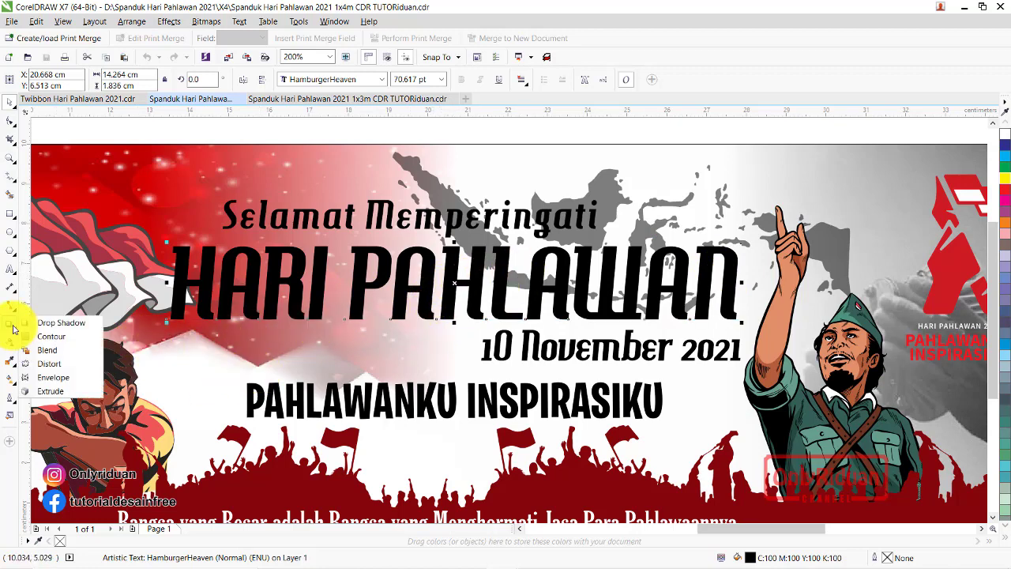
{"action": "left_click", "coordinate": [55, 336]}
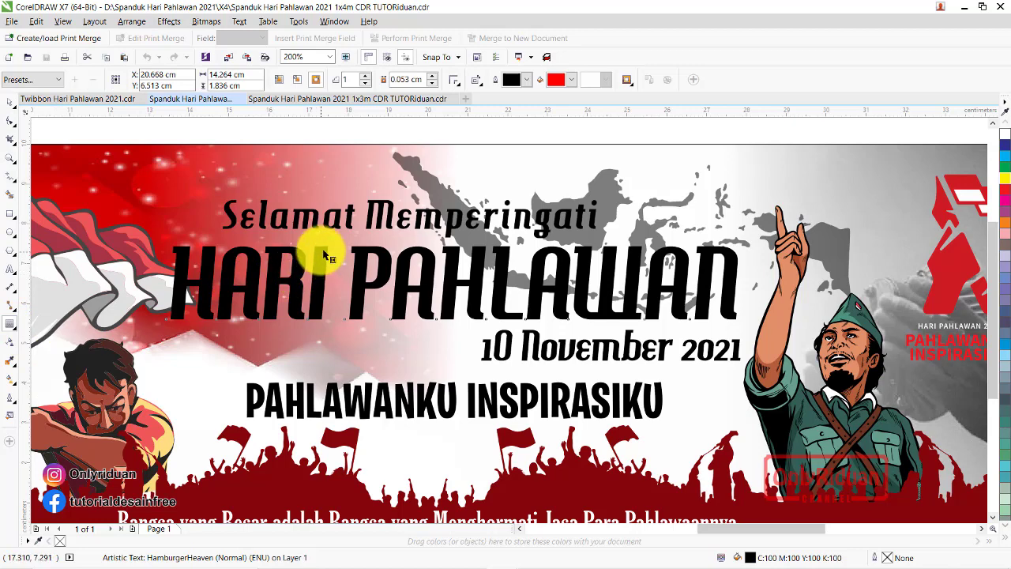
{"action": "left_click_drag", "start_coordinate": [324, 254], "coordinate": [332, 246]}
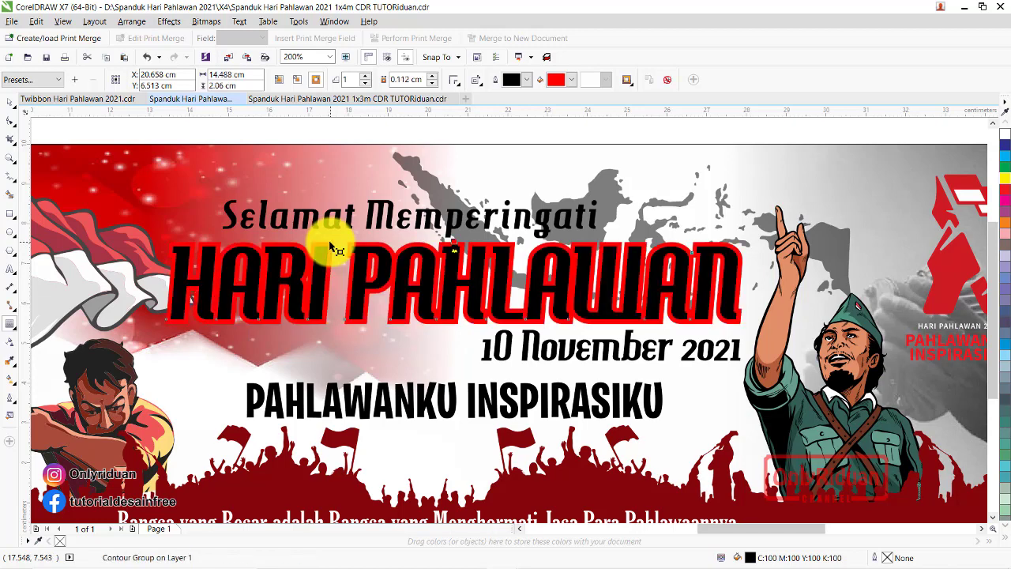
{"action": "left_click", "coordinate": [569, 82]}
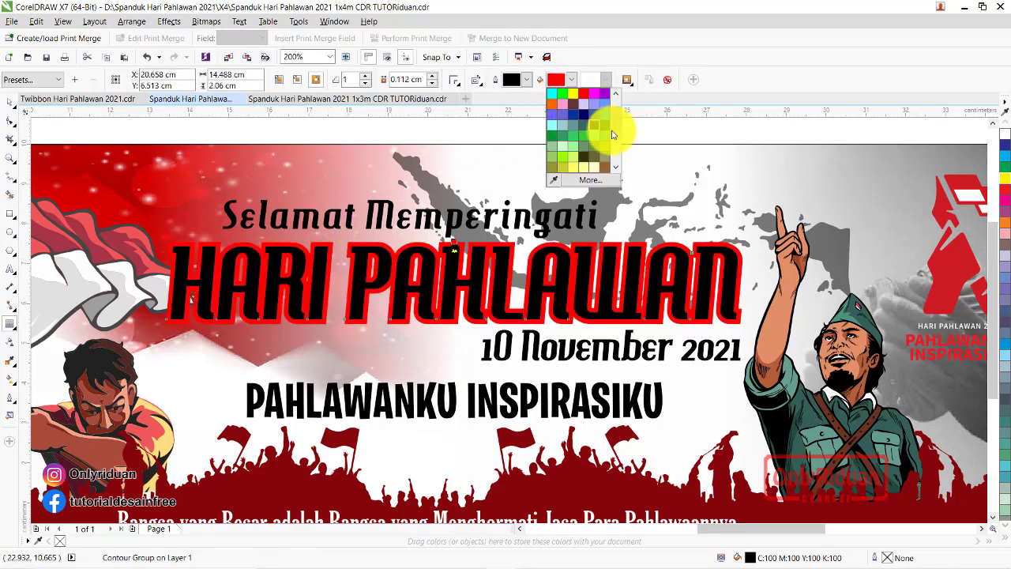
{"action": "left_click", "coordinate": [594, 103]}
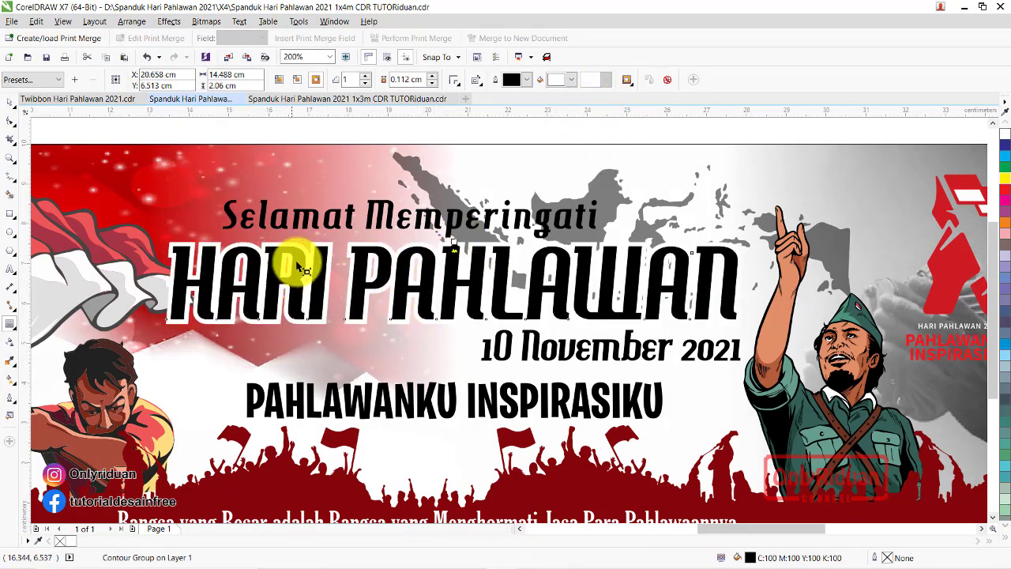
Break the white contour apart from the title with Ctrl+K, testing then undoing a move
{"action": "key", "text": "ctrl+k"}
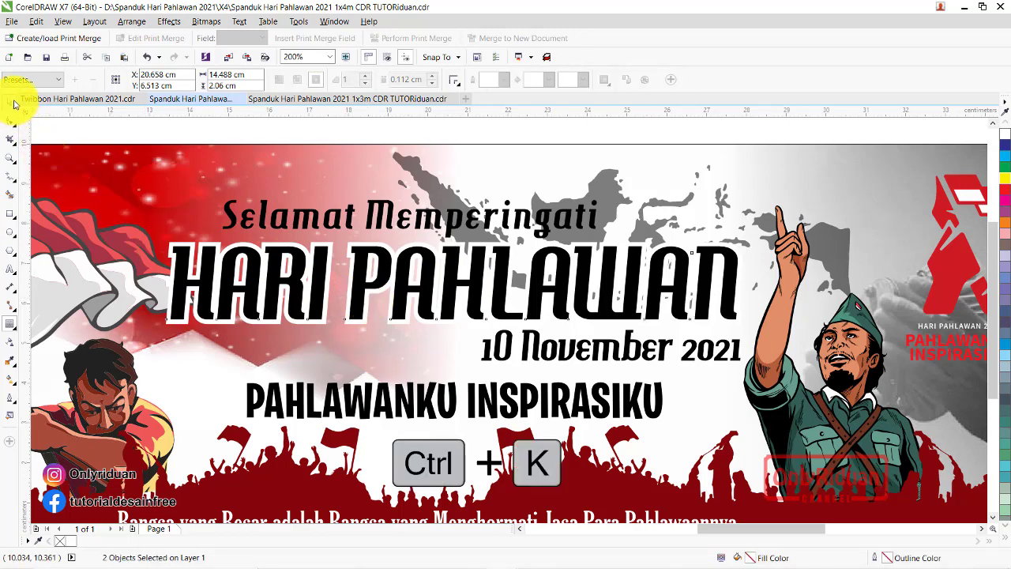
{"action": "left_click", "coordinate": [113, 135]}
{"action": "left_click_drag", "start_coordinate": [212, 261], "coordinate": [223, 294]}
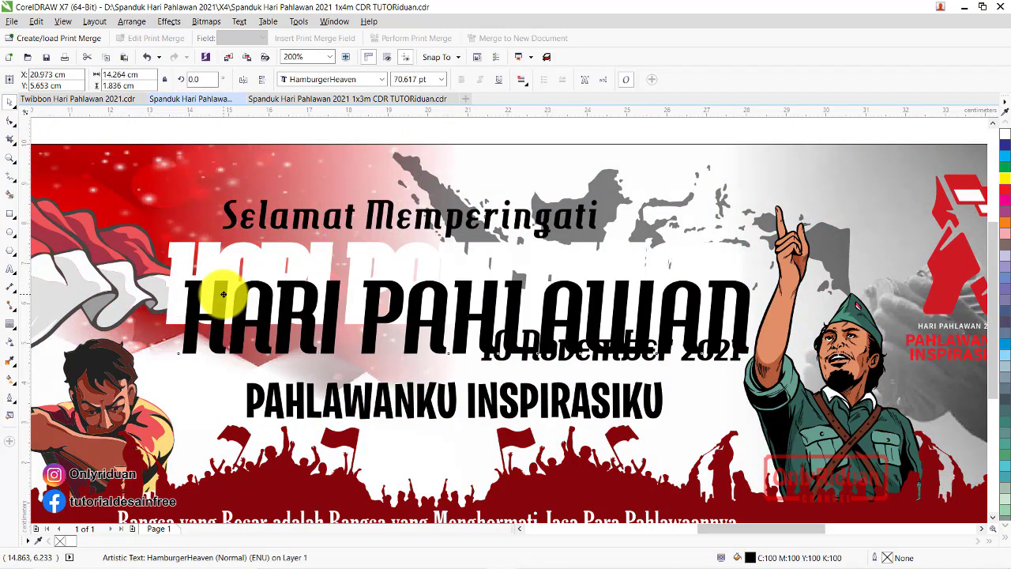
{"action": "key", "text": "ctrl+z"}
{"action": "left_click", "coordinate": [282, 126]}
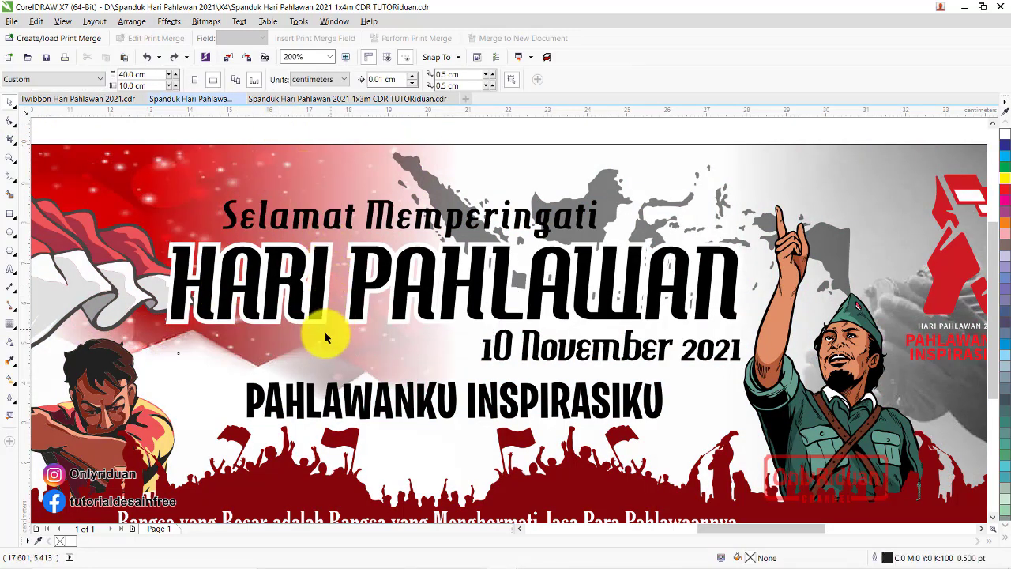
Fill HARI PAHLAWAN with a vertical fountain gradient, red at the top to black below
{"action": "left_click", "coordinate": [315, 289]}
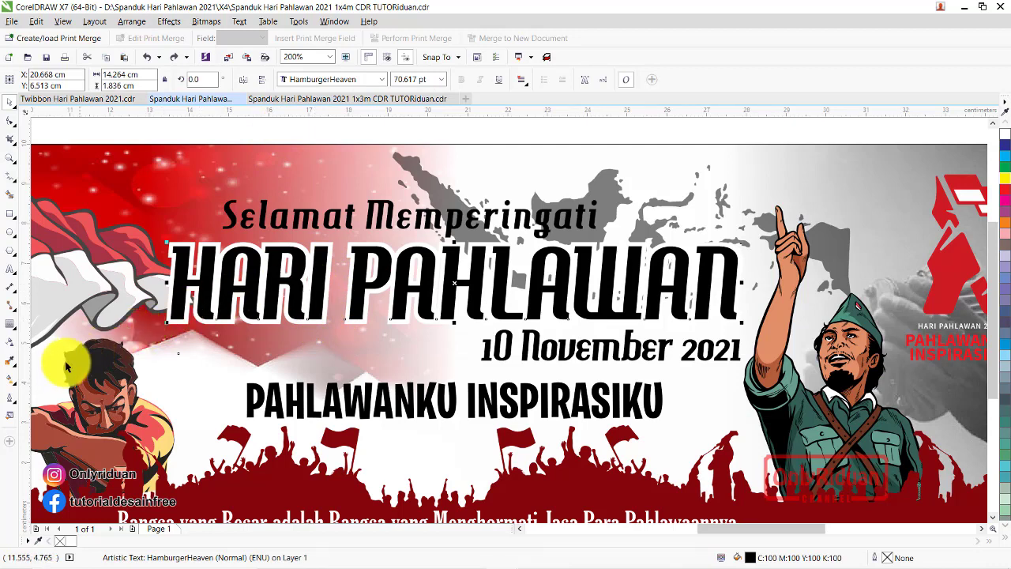
{"action": "left_click", "coordinate": [9, 383]}
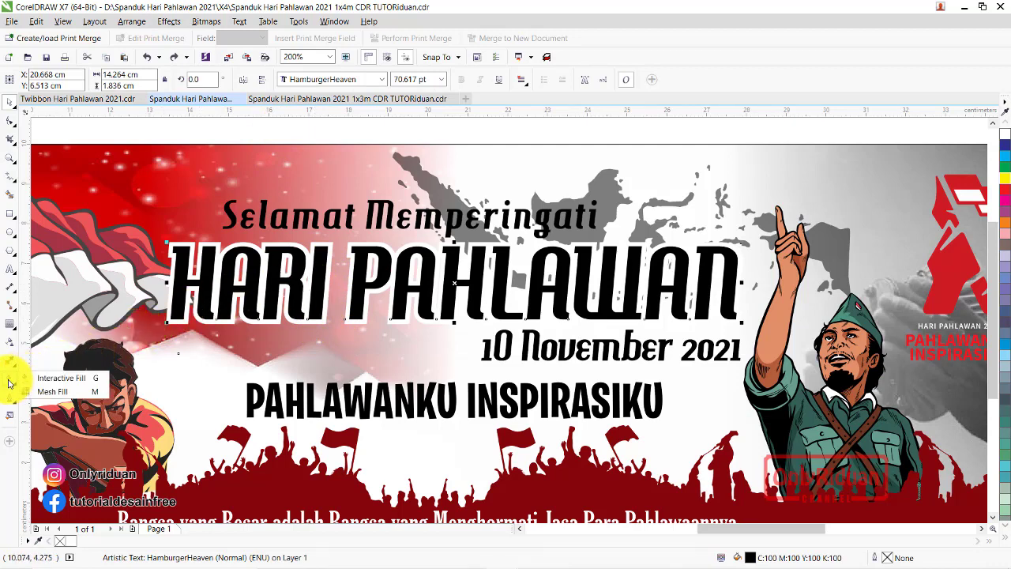
{"action": "left_click", "coordinate": [50, 381]}
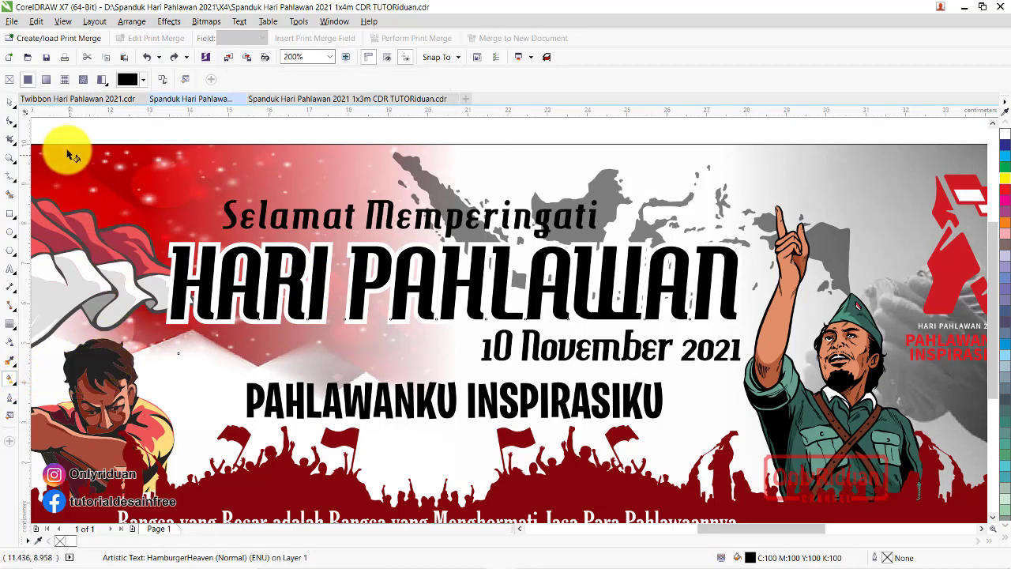
{"action": "left_click", "coordinate": [46, 82]}
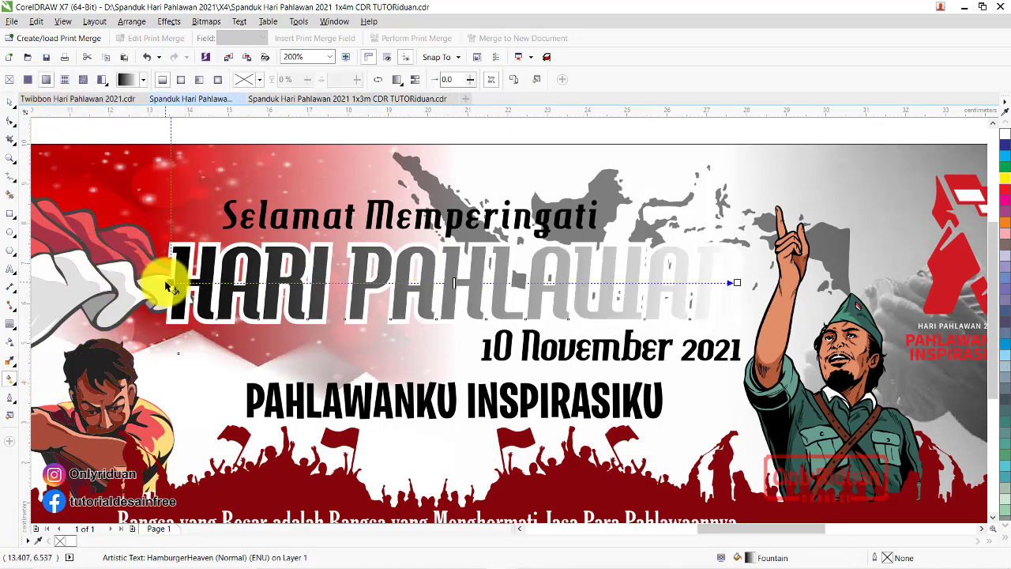
{"action": "left_click_drag", "start_coordinate": [168, 281], "coordinate": [479, 318]}
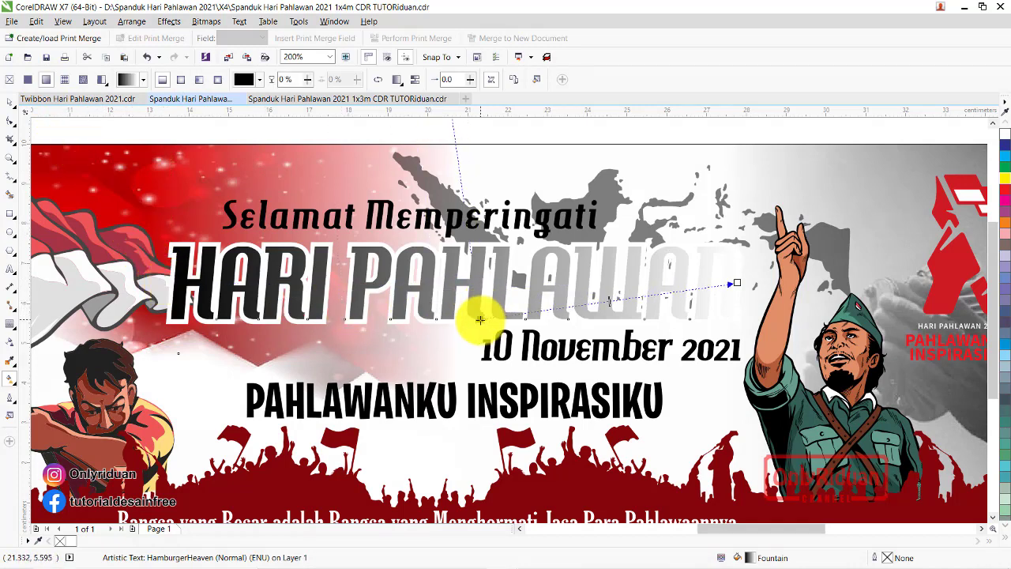
{"action": "left_click_drag", "start_coordinate": [736, 283], "coordinate": [488, 251]}
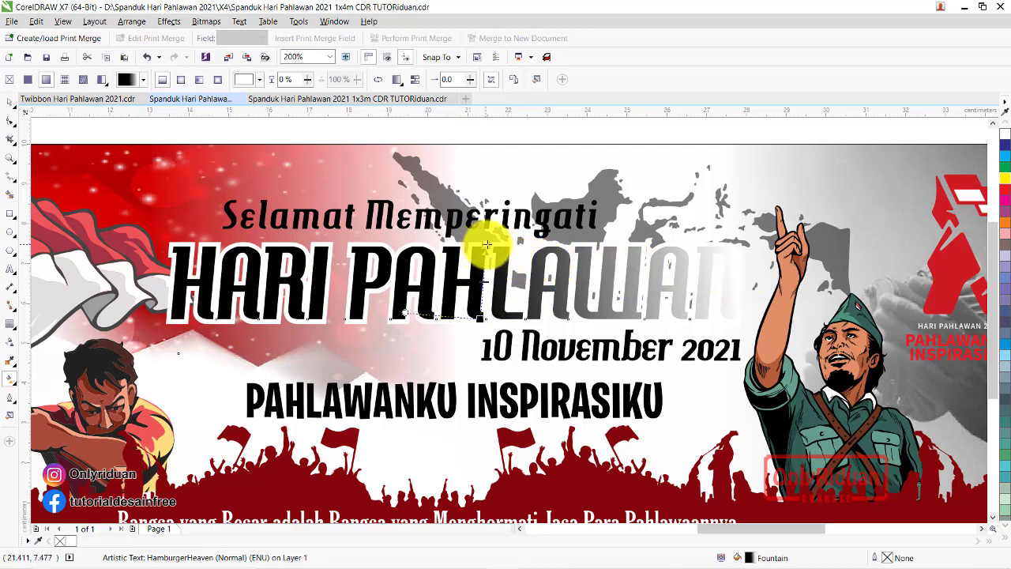
{"action": "left_click_drag", "start_coordinate": [489, 246], "coordinate": [480, 248]}
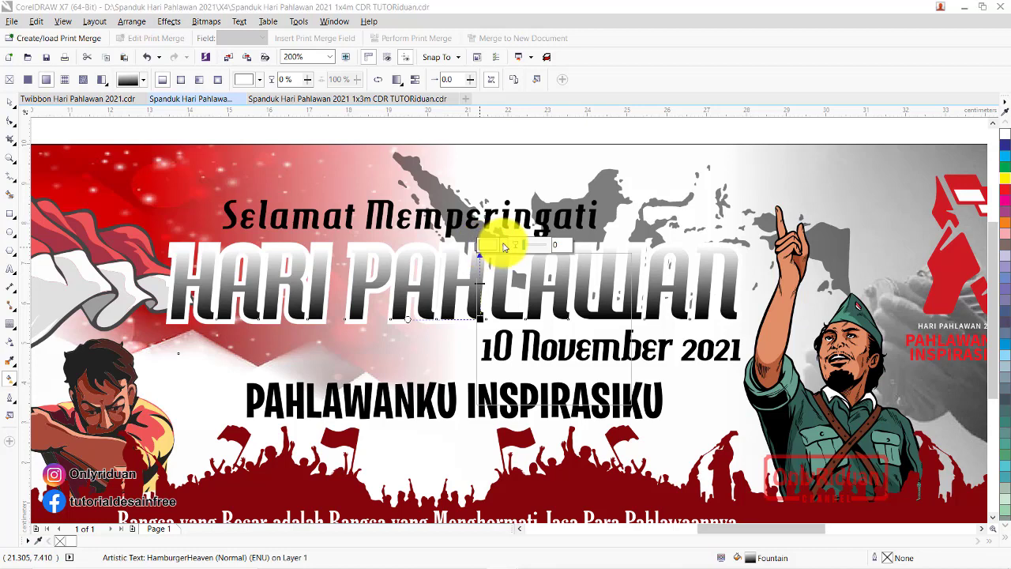
{"action": "left_click", "coordinate": [504, 246]}
{"action": "left_click", "coordinate": [577, 303]}
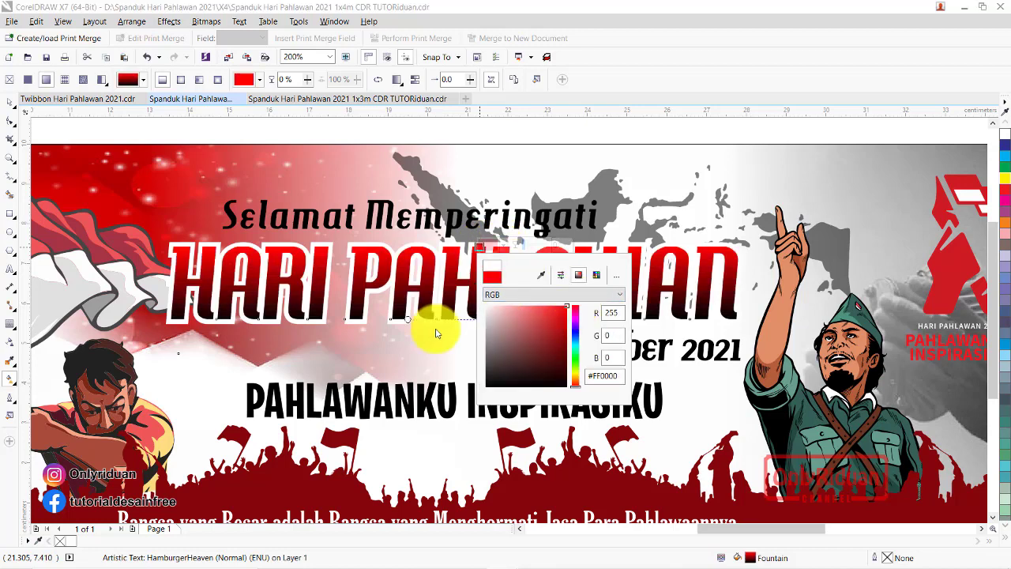
{"action": "left_click", "coordinate": [32, 123]}
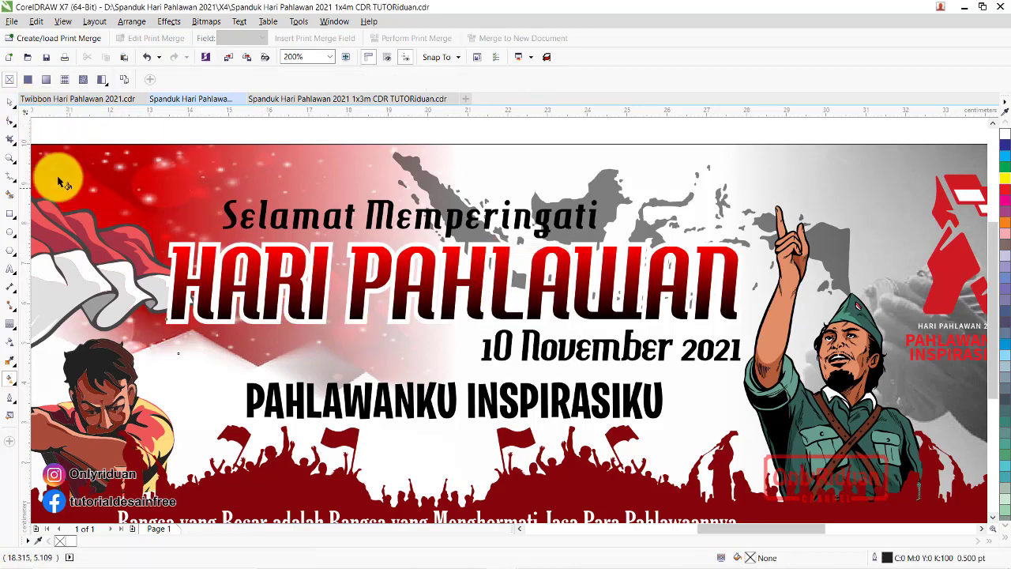
{"action": "left_click", "coordinate": [10, 102]}
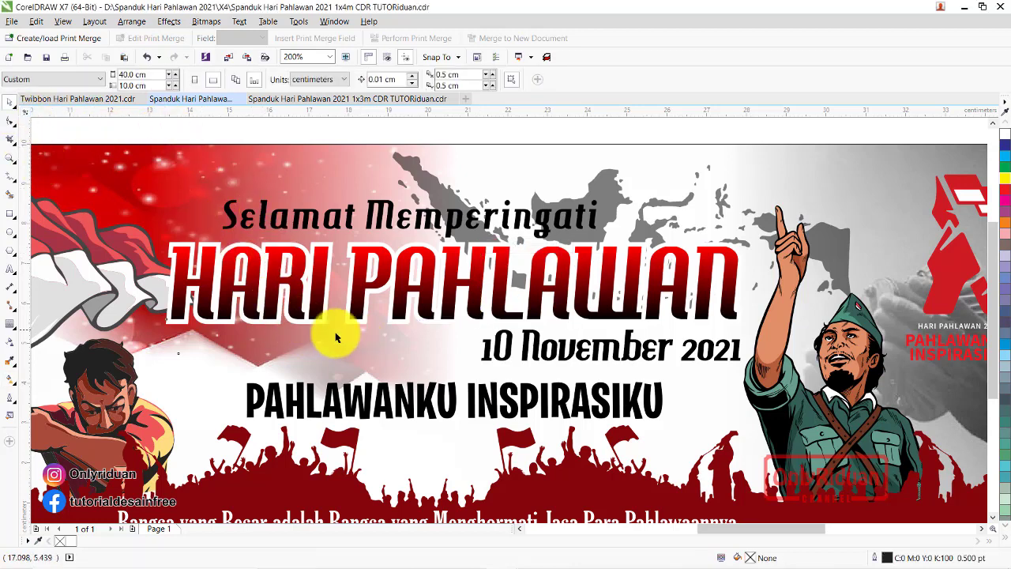
{"action": "left_click", "coordinate": [368, 327]}
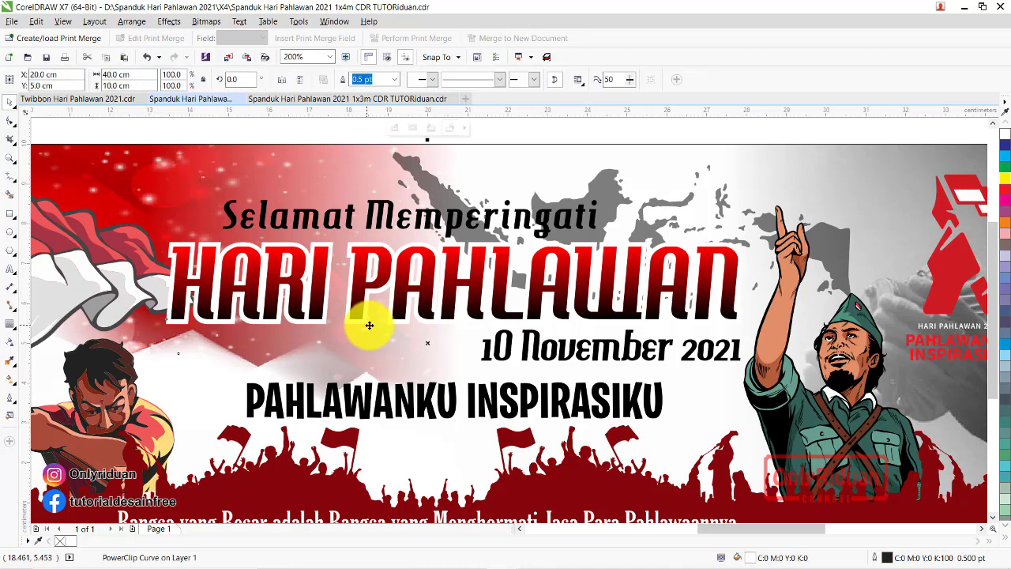
Give the HARI PAHLAWAN title's white outline a Flat Bottom Right drop shadow cast down-right
{"action": "scroll", "coordinate": [300, 283], "scroll_direction": "up", "scroll_amount": 2}
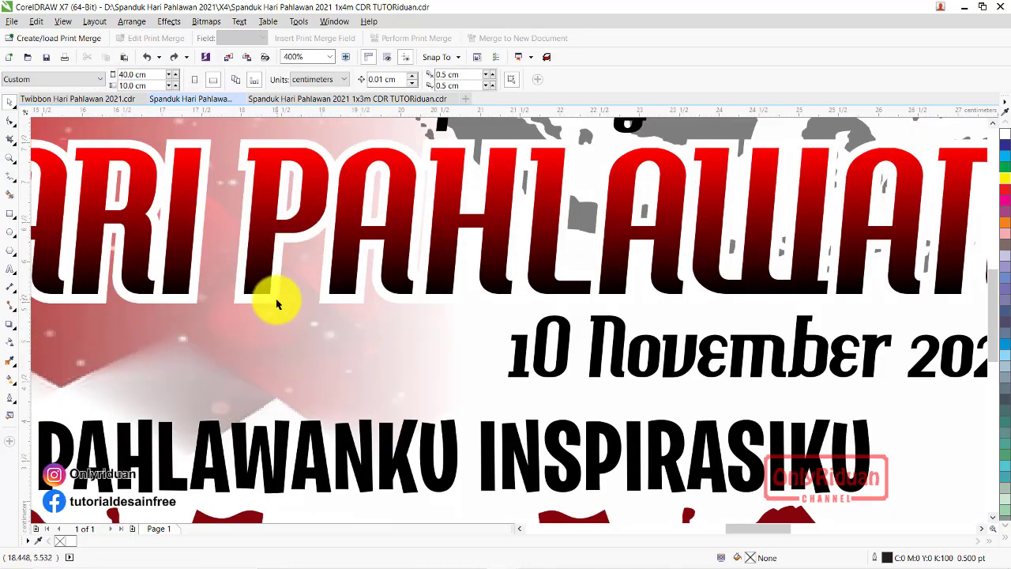
{"action": "left_click", "coordinate": [285, 302]}
{"action": "scroll", "coordinate": [332, 288], "scroll_direction": "down", "scroll_amount": 2}
{"action": "scroll", "coordinate": [374, 280], "scroll_direction": "down", "scroll_amount": 1}
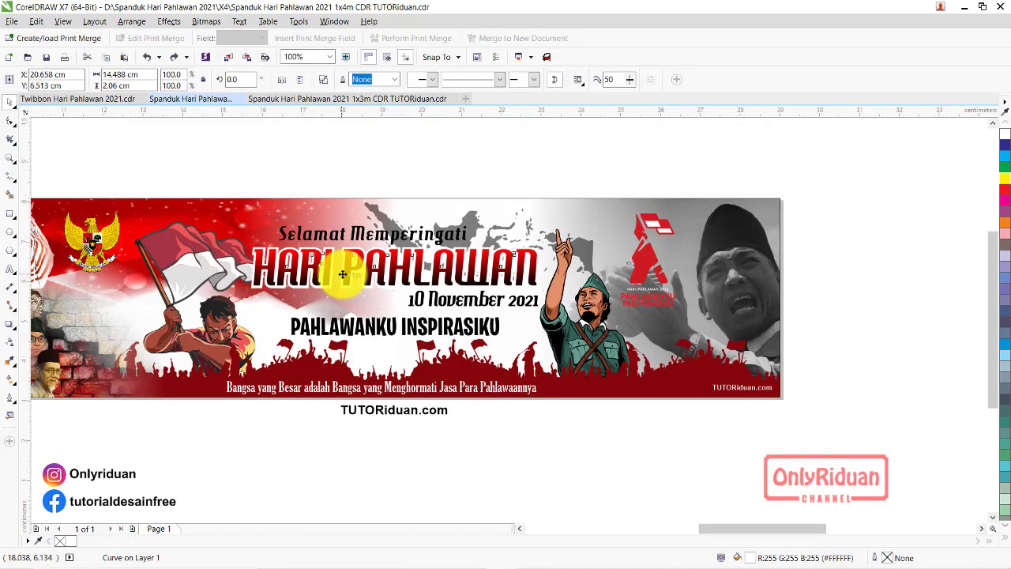
{"action": "scroll", "coordinate": [342, 274], "scroll_direction": "up", "scroll_amount": 1}
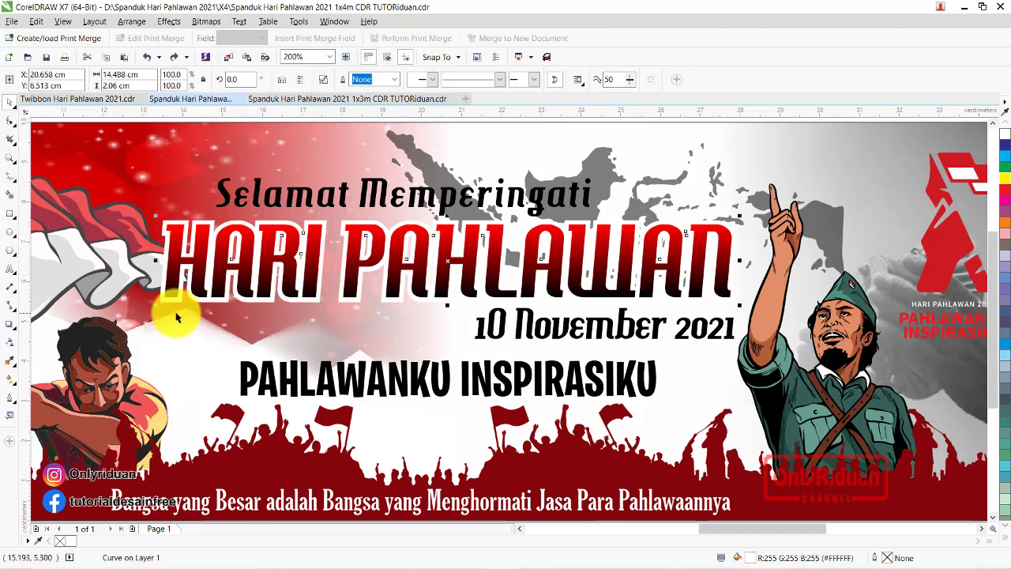
{"action": "left_click", "coordinate": [10, 323]}
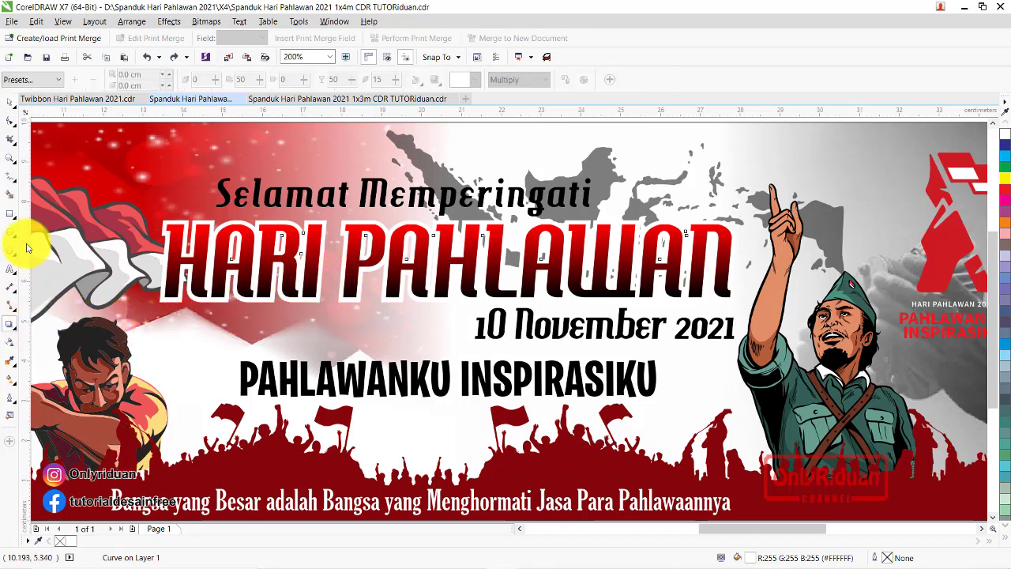
{"action": "left_click", "coordinate": [57, 81]}
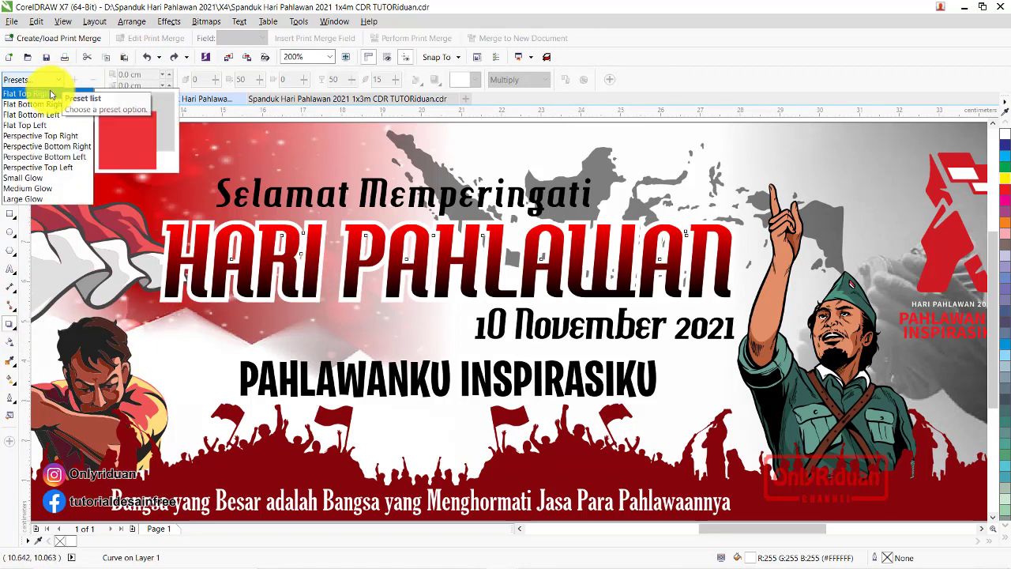
{"action": "left_click", "coordinate": [47, 105]}
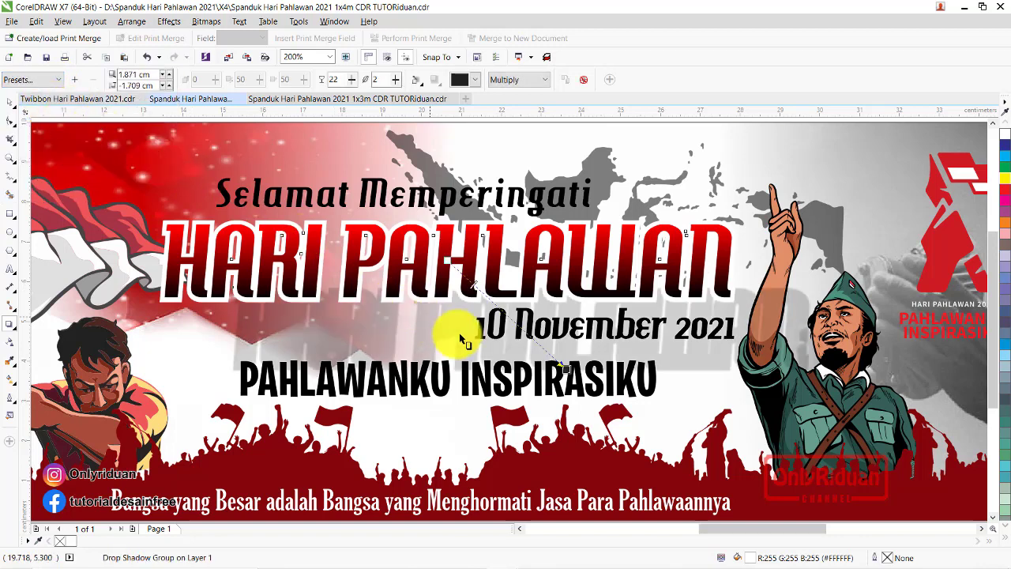
{"action": "left_click_drag", "start_coordinate": [567, 368], "coordinate": [506, 307]}
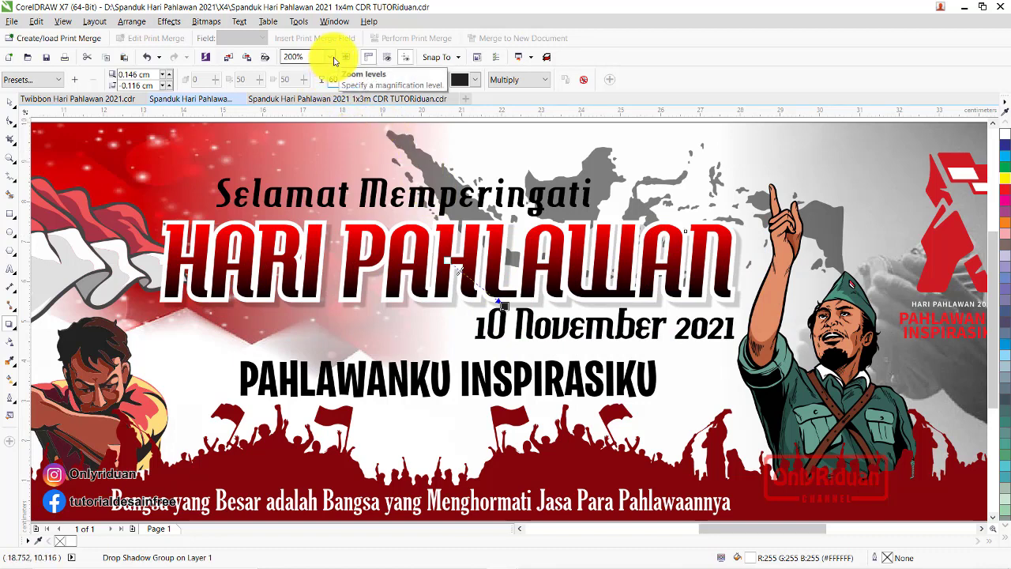
Set the title shadow's opacity to 60 and push it slightly lower
{"action": "type", "text": "60"}
{"action": "key", "text": "Return"}
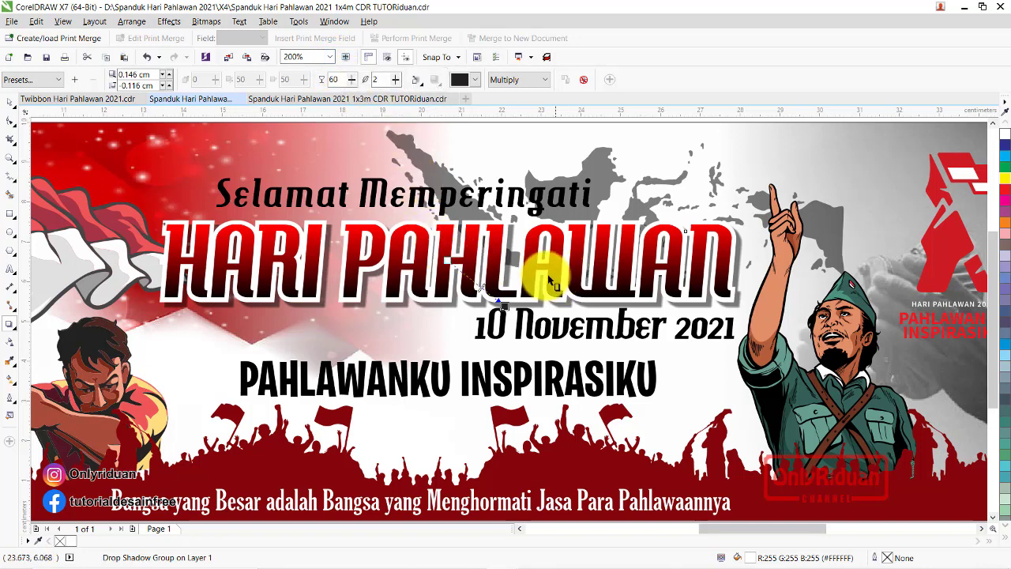
{"action": "scroll", "coordinate": [523, 269], "scroll_direction": "down", "scroll_amount": 1}
{"action": "scroll", "coordinate": [525, 278], "scroll_direction": "up", "scroll_amount": 1}
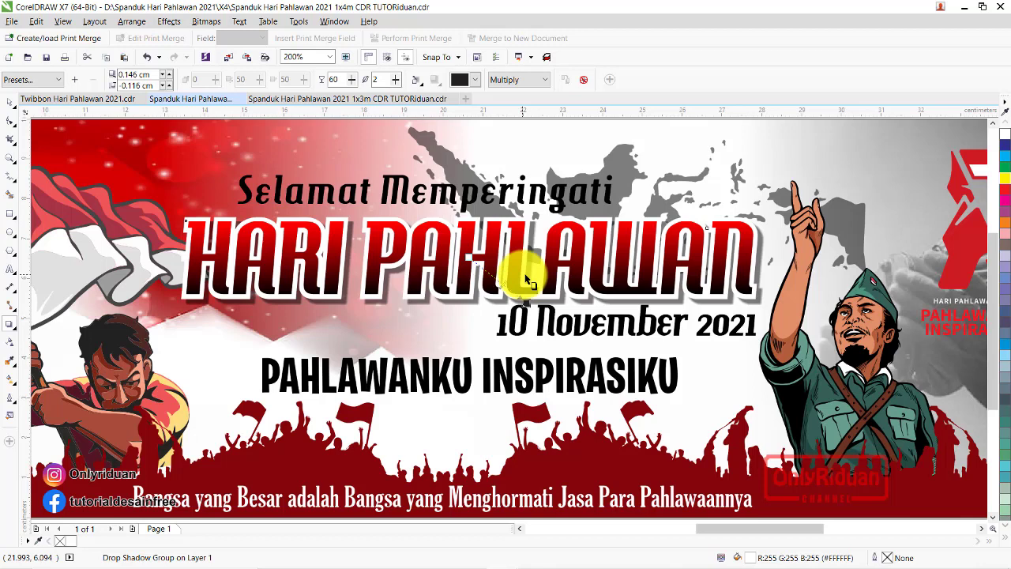
{"action": "left_click_drag", "start_coordinate": [527, 281], "coordinate": [495, 324]}
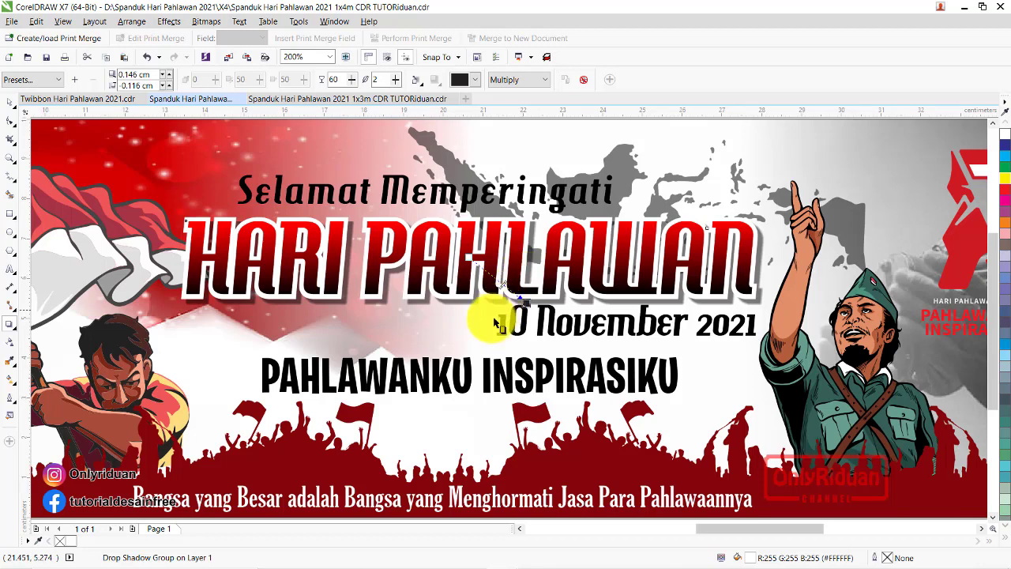
{"action": "left_click", "coordinate": [11, 104]}
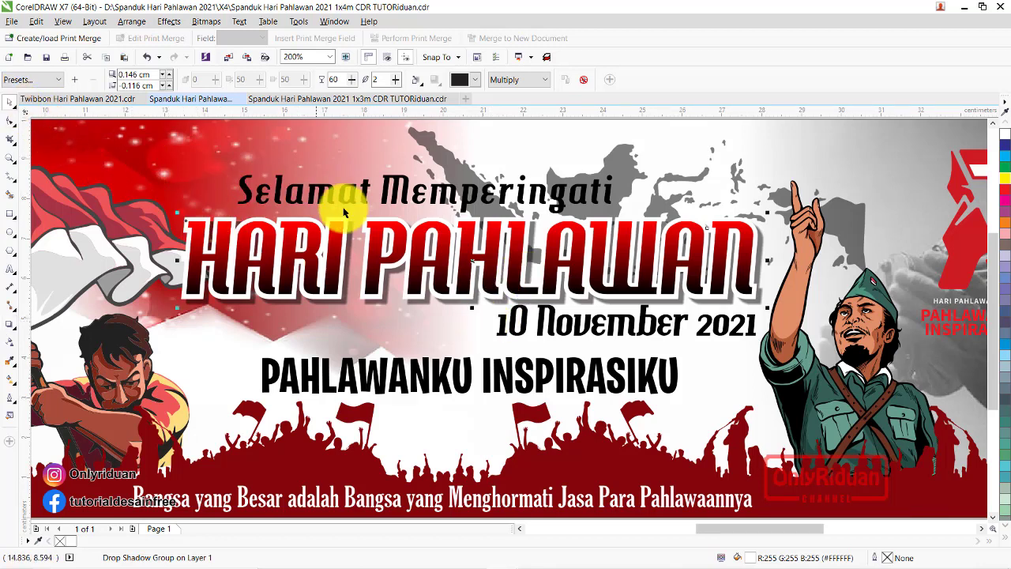
{"action": "left_click", "coordinate": [407, 184]}
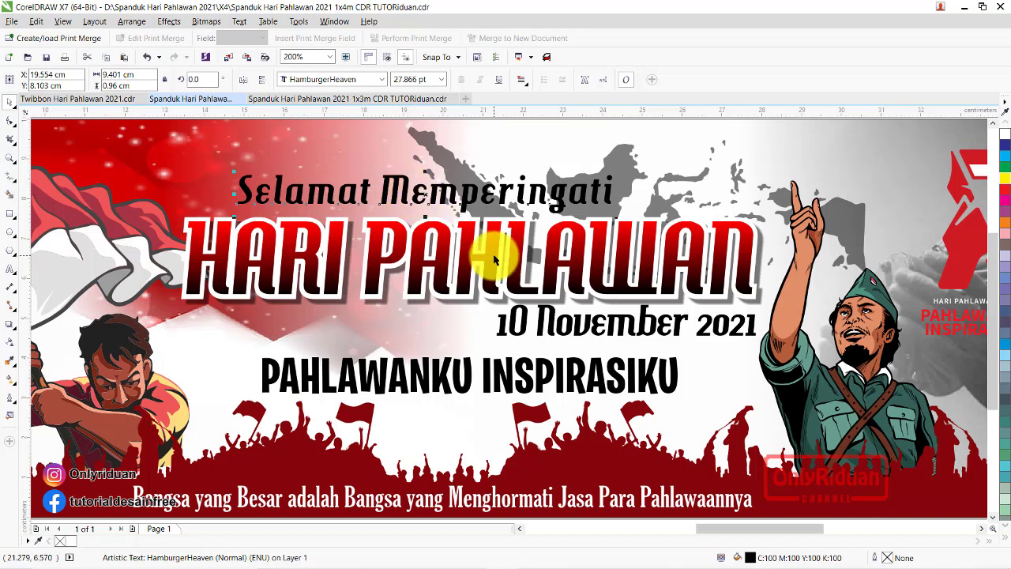
Give Selamat Memperingati a 2.0 pt white outline
{"action": "double_click", "coordinate": [893, 562]}
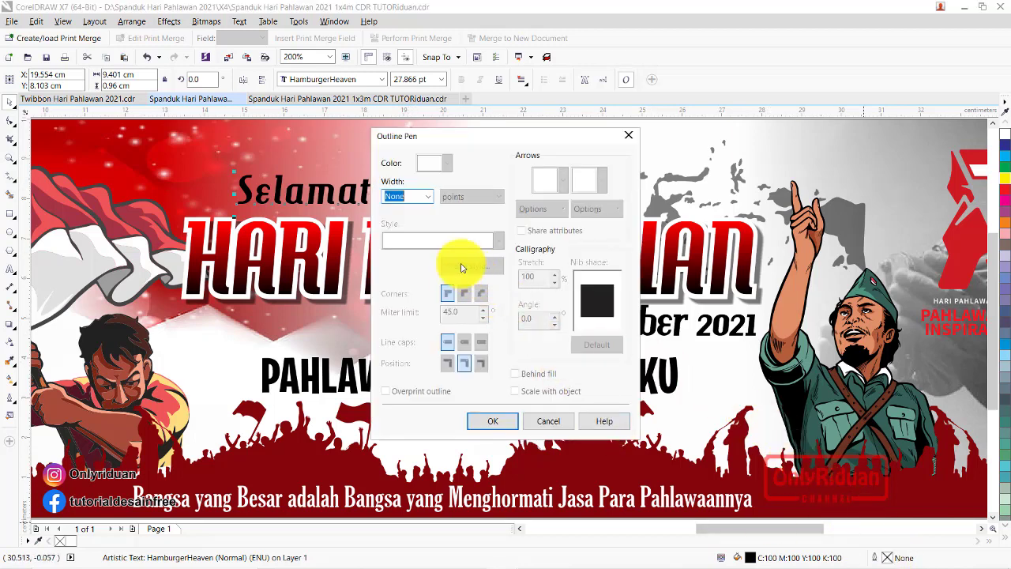
{"action": "left_click", "coordinate": [428, 197]}
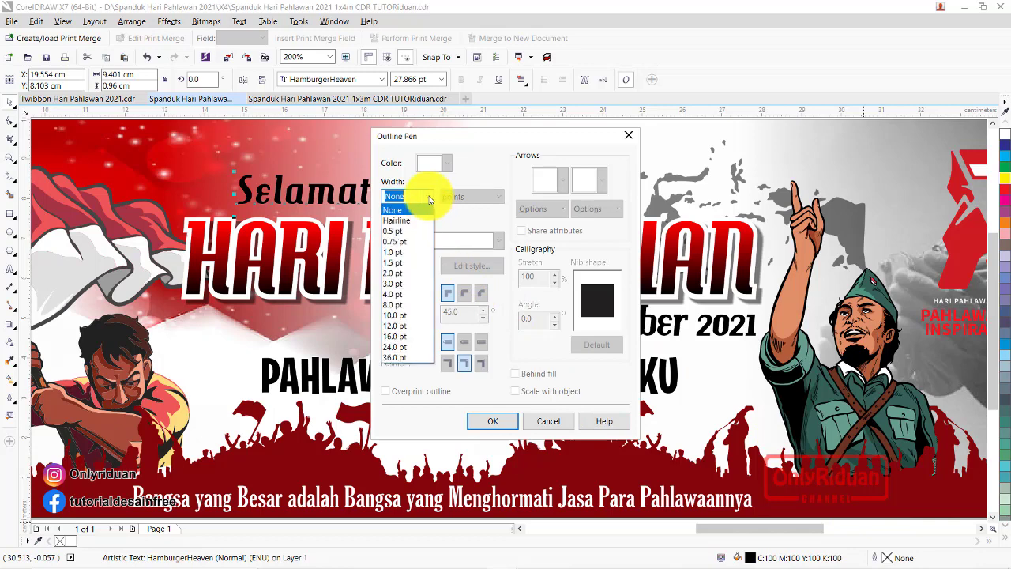
{"action": "left_click", "coordinate": [399, 271]}
{"action": "left_click", "coordinate": [446, 163]}
{"action": "left_click", "coordinate": [430, 175]}
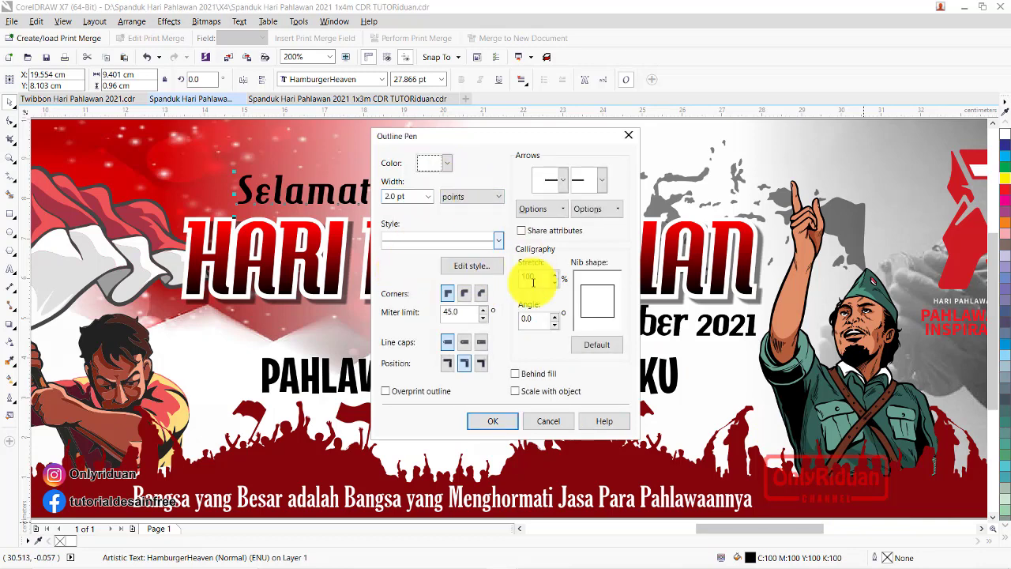
{"action": "left_click", "coordinate": [493, 421]}
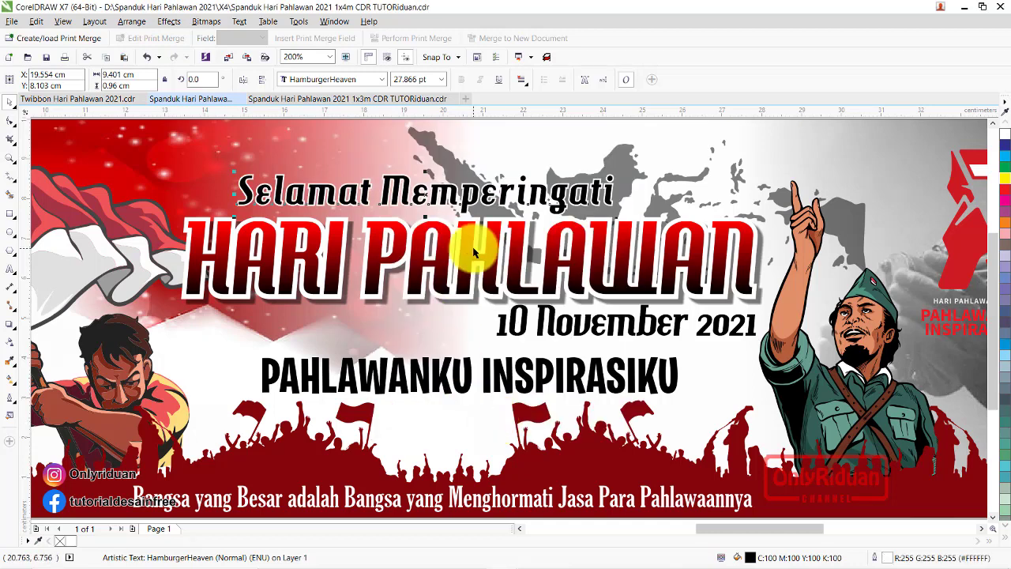
Give PAHLAWANKU INSPIRASIKU a 3.0 pt outline
{"action": "left_click", "coordinate": [509, 367]}
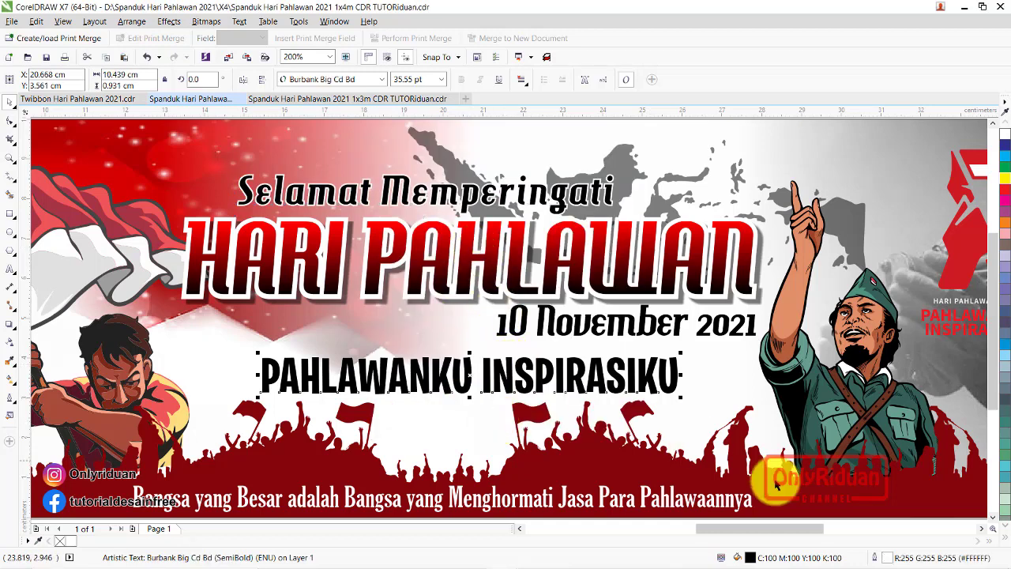
{"action": "double_click", "coordinate": [884, 558]}
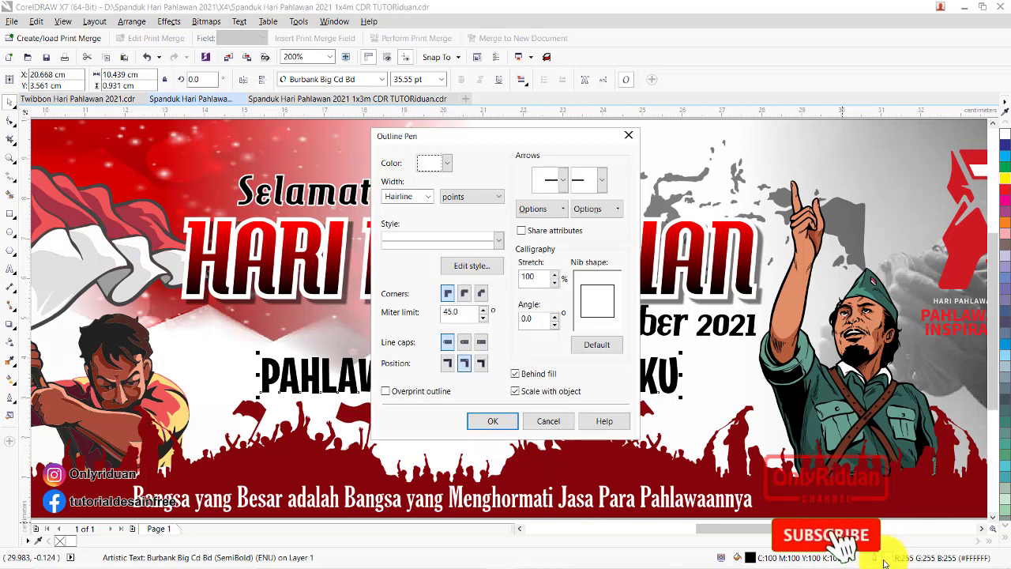
{"action": "left_click", "coordinate": [433, 201]}
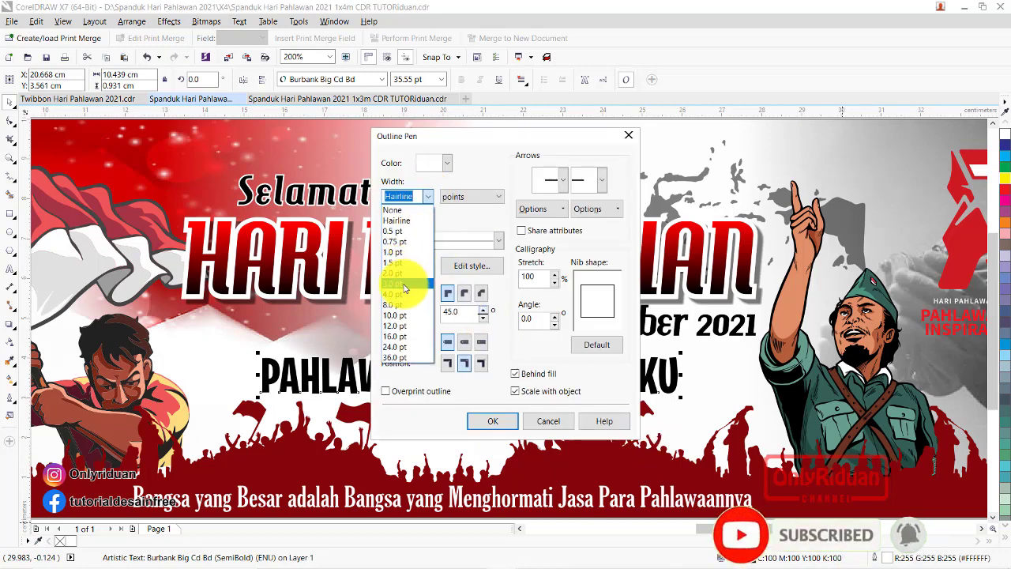
{"action": "left_click", "coordinate": [423, 235]}
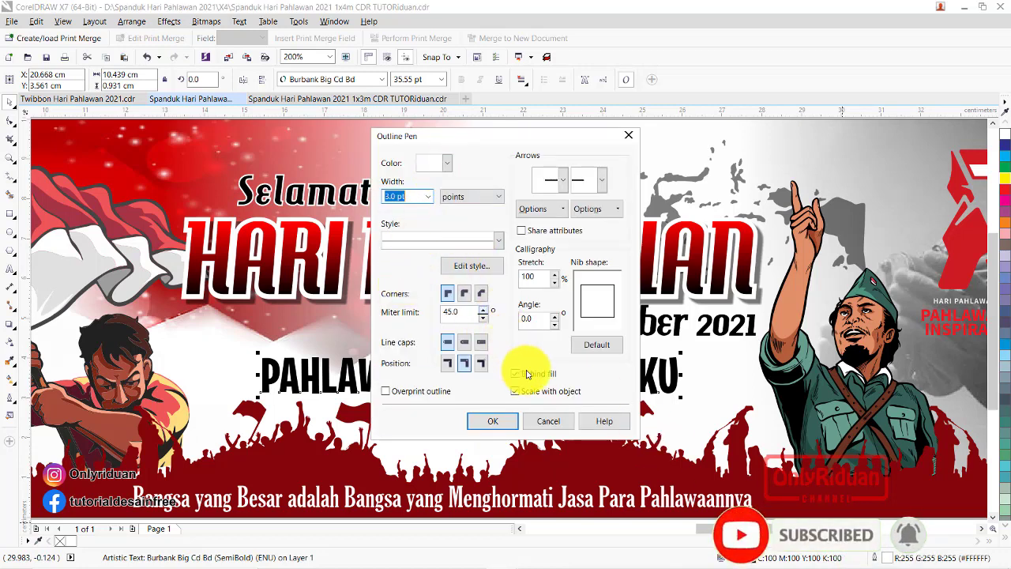
{"action": "left_click", "coordinate": [492, 420]}
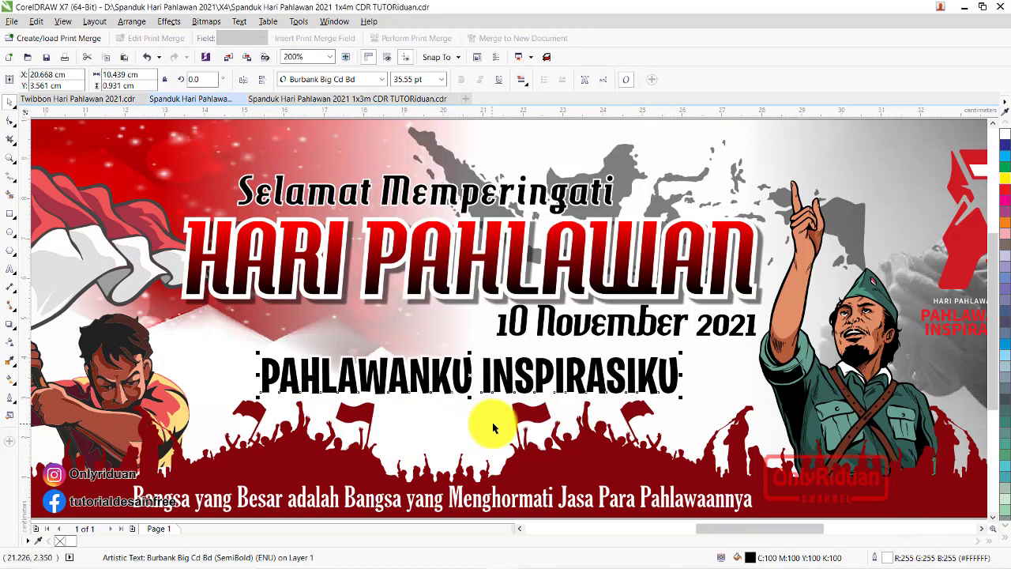
{"action": "left_click", "coordinate": [11, 323]}
Add a Flat Bottom drop shadow at 50 opacity beneath PAHLAWANKU INSPIRASIKU
{"action": "left_click", "coordinate": [47, 79]}
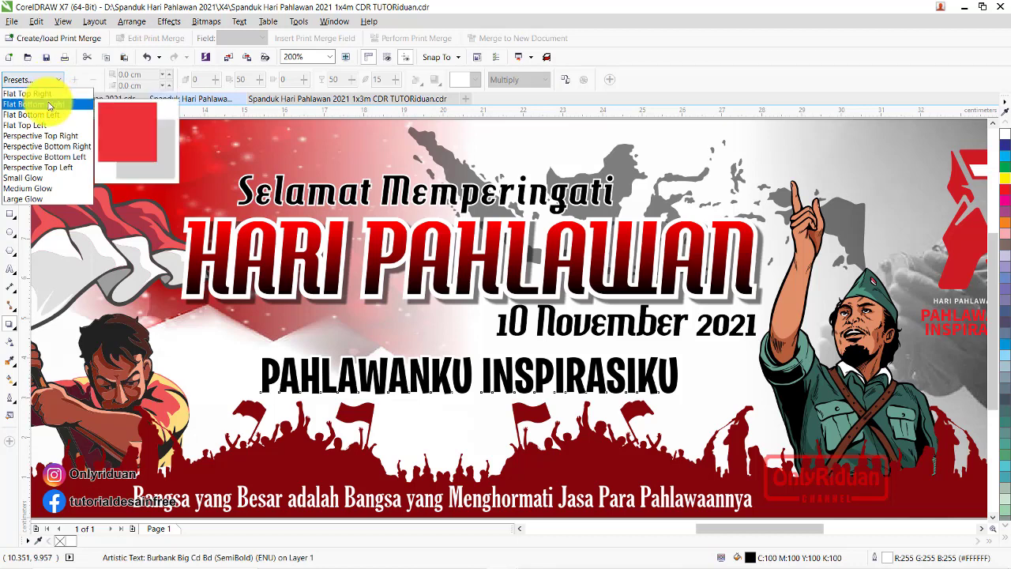
{"action": "left_click", "coordinate": [24, 90]}
{"action": "left_click_drag", "start_coordinate": [560, 451], "coordinate": [527, 397]}
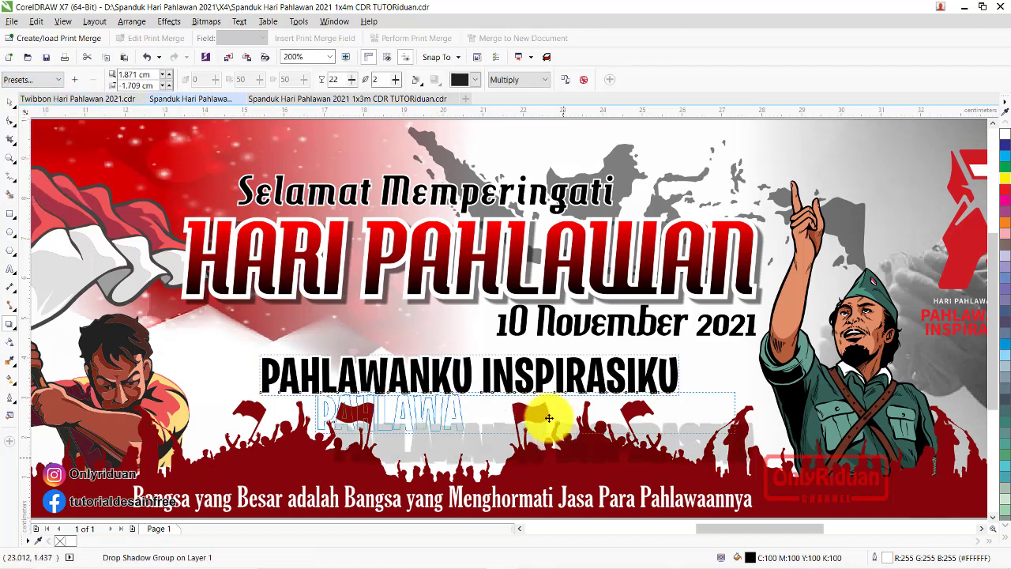
{"action": "scroll", "coordinate": [526, 395], "scroll_direction": "up", "scroll_amount": 1}
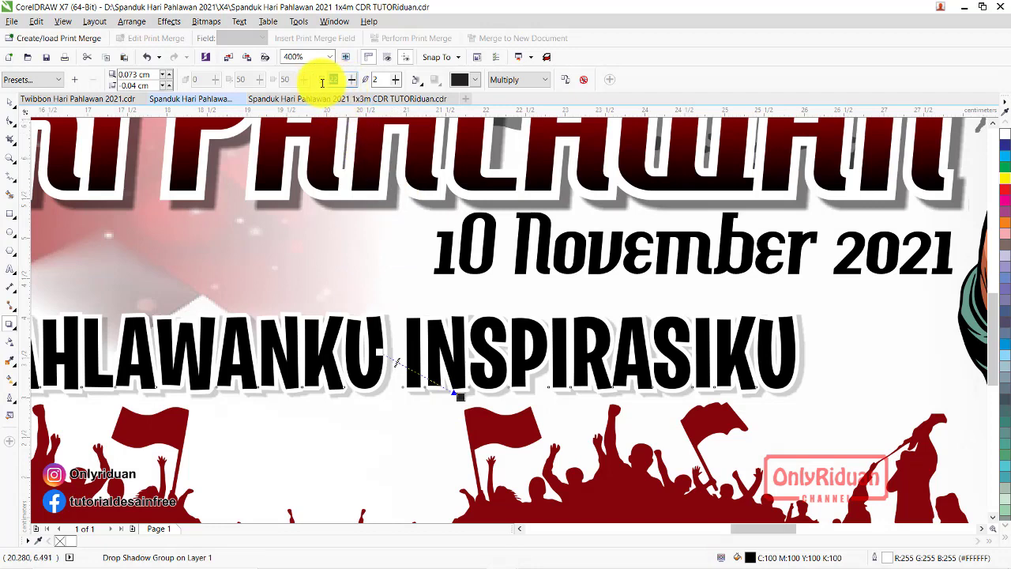
{"action": "type", "text": "50"}
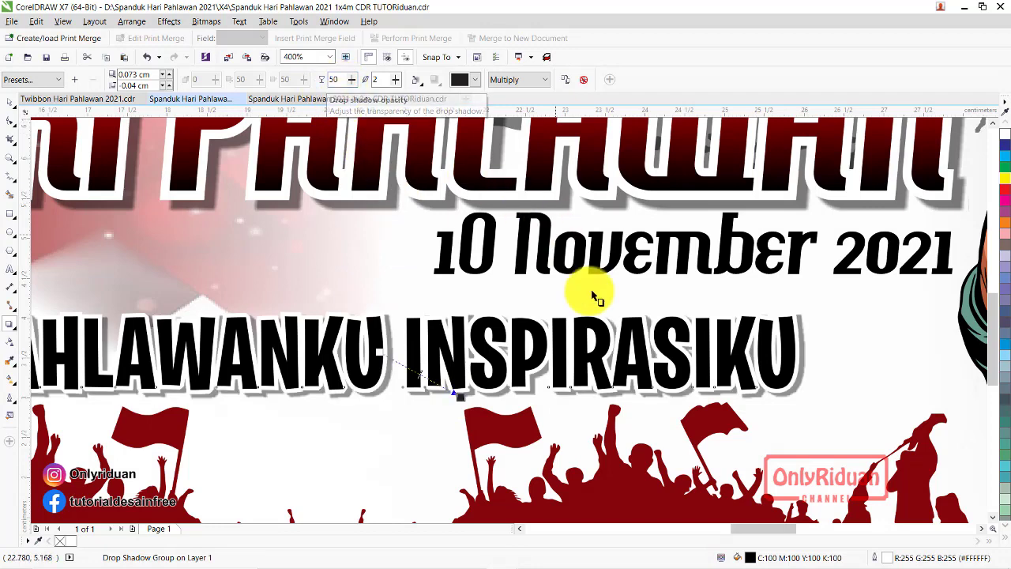
{"action": "scroll", "coordinate": [620, 352], "scroll_direction": "down", "scroll_amount": 1}
{"action": "scroll", "coordinate": [620, 351], "scroll_direction": "down", "scroll_amount": 1}
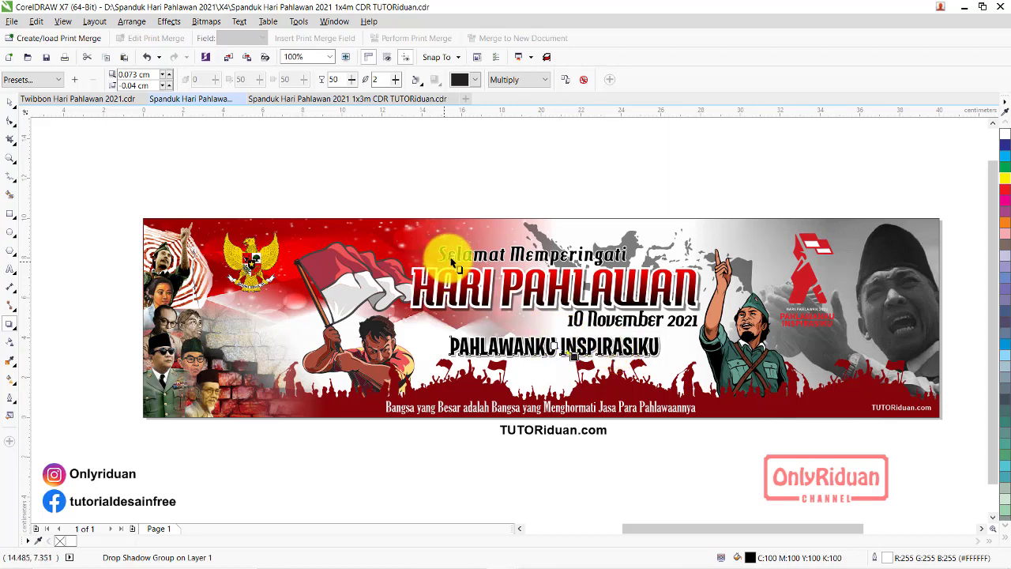
{"action": "left_click", "coordinate": [10, 103]}
{"action": "left_click", "coordinate": [172, 147]}
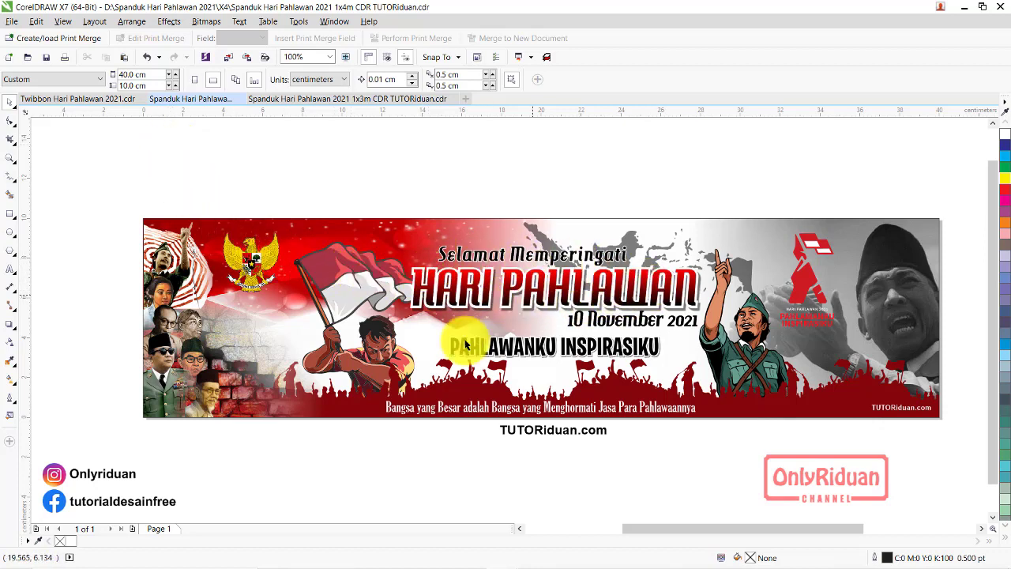
{"action": "mouse_move", "coordinate": [338, 555]}
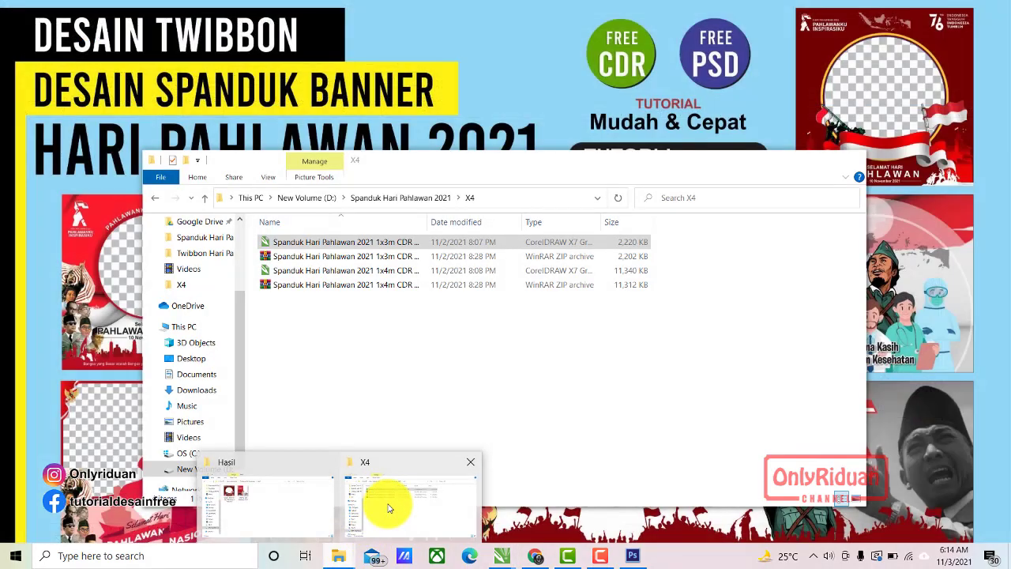
Open the 1x4m banner PSD from the Spanduk Hari Pahlawan 2021 PSD folder in Photoshop
{"action": "left_click", "coordinate": [388, 508]}
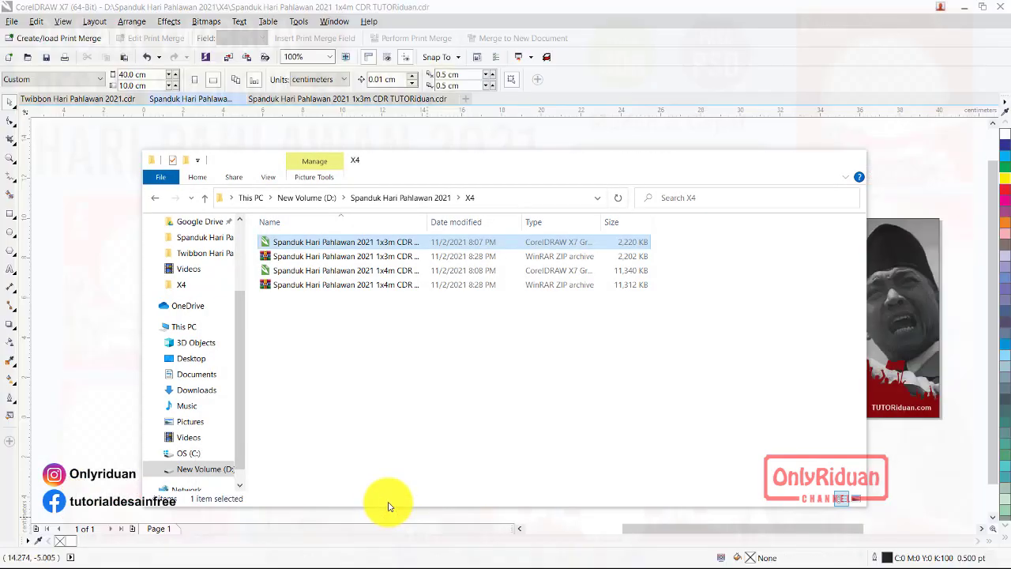
{"action": "left_click", "coordinate": [387, 201]}
{"action": "double_click", "coordinate": [292, 255]}
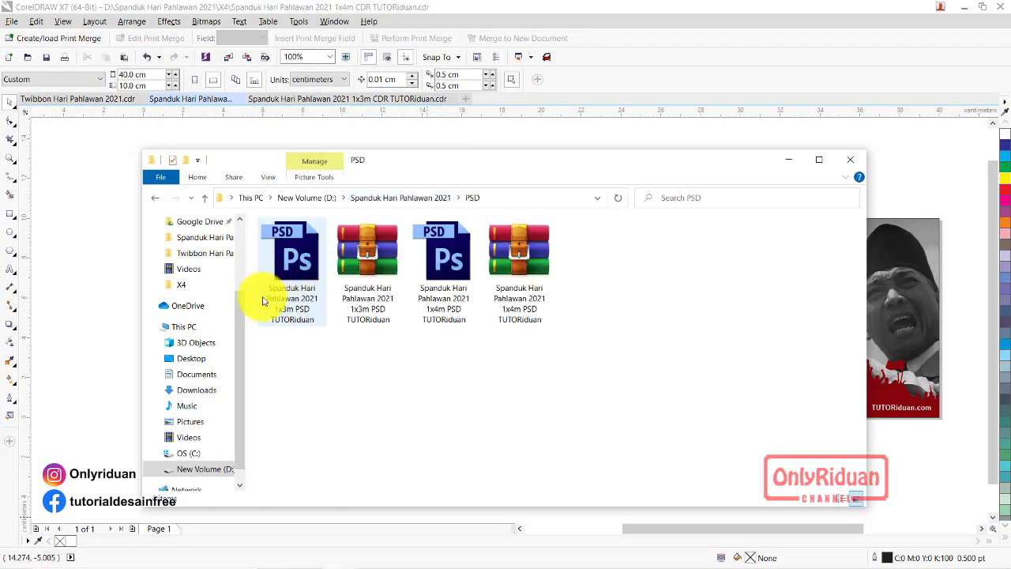
{"action": "double_click", "coordinate": [462, 265]}
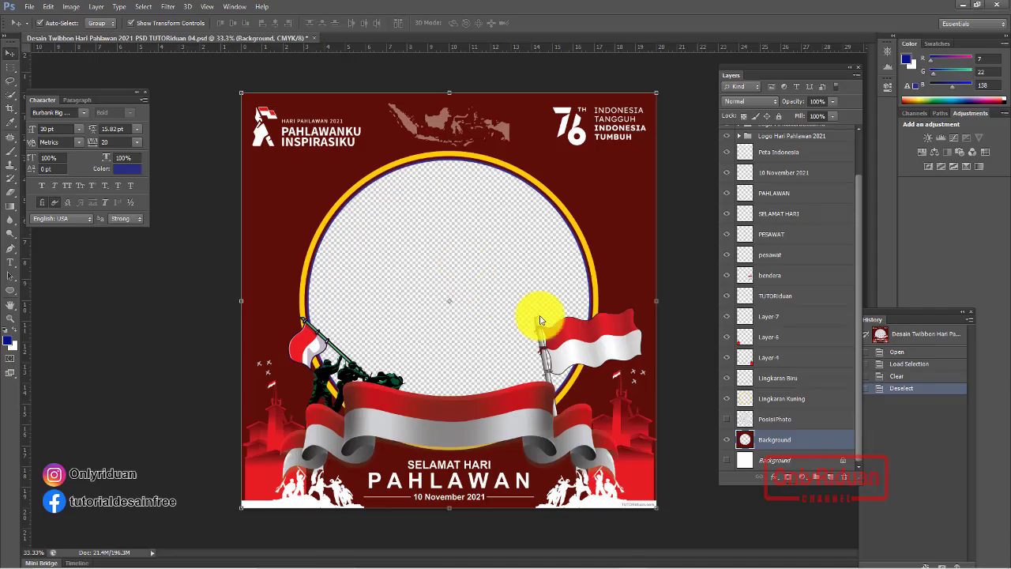
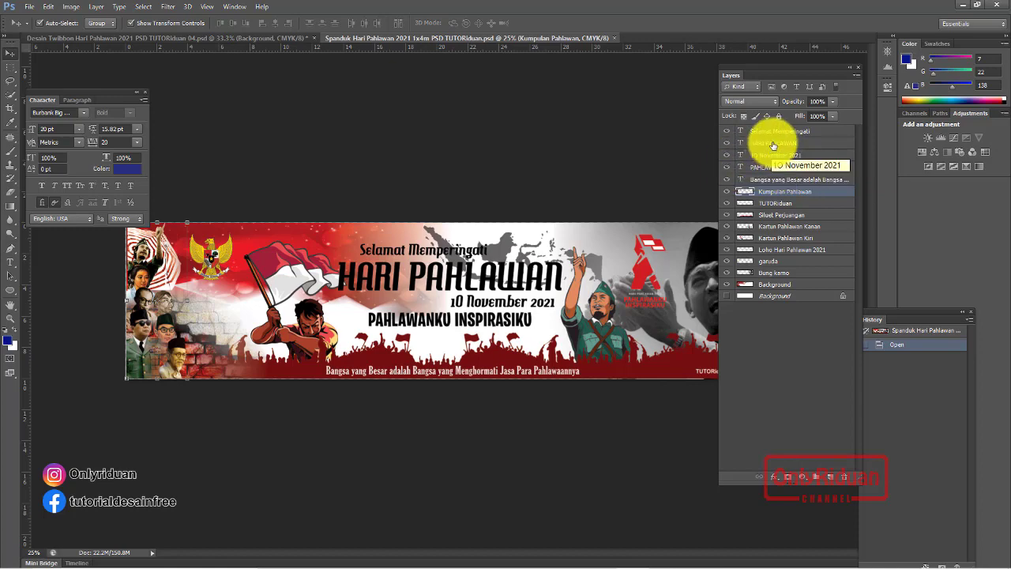
Select the HARI PAHLAWAN layer, zoom in on the title, and bring up its layer effects list
{"action": "left_click", "coordinate": [769, 143]}
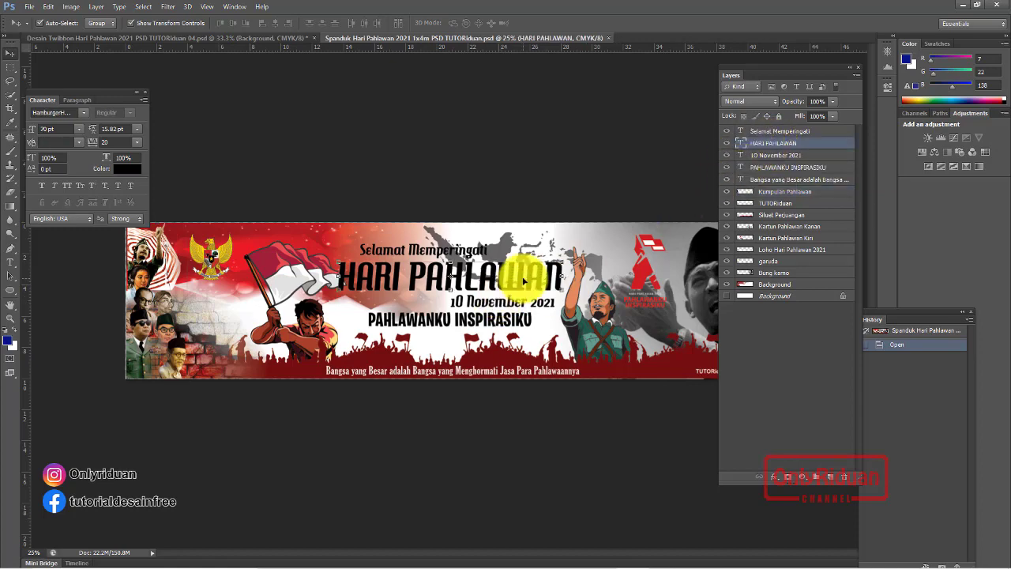
{"action": "left_click_drag", "start_coordinate": [529, 274], "coordinate": [593, 259]}
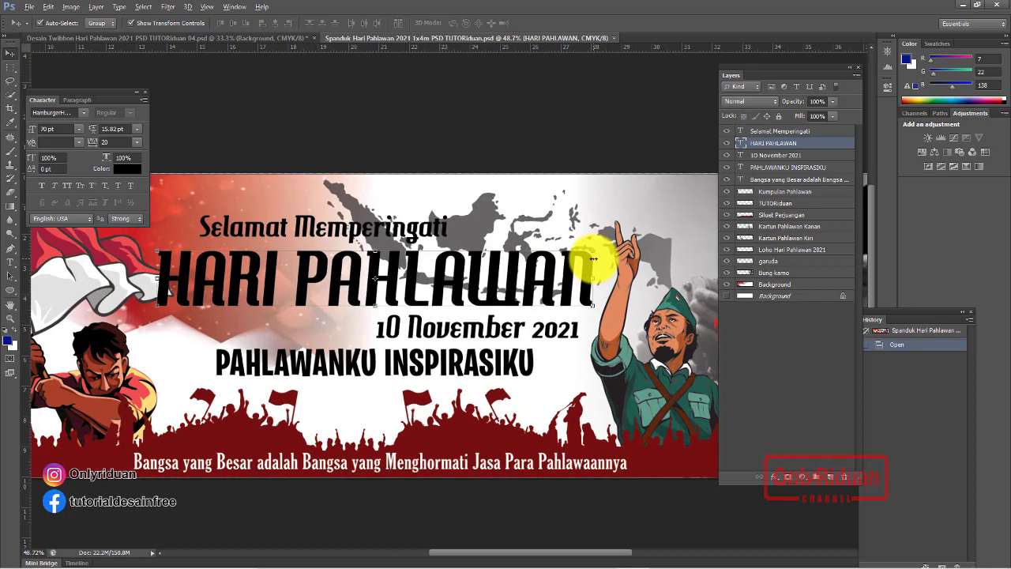
{"action": "left_click_drag", "start_coordinate": [593, 259], "coordinate": [592, 258]}
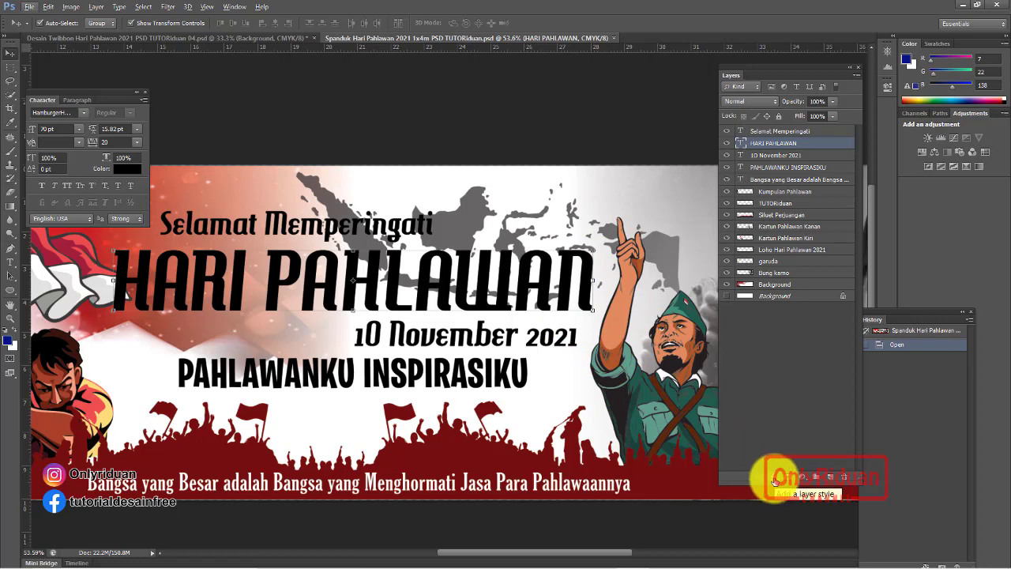
{"action": "left_click", "coordinate": [774, 479]}
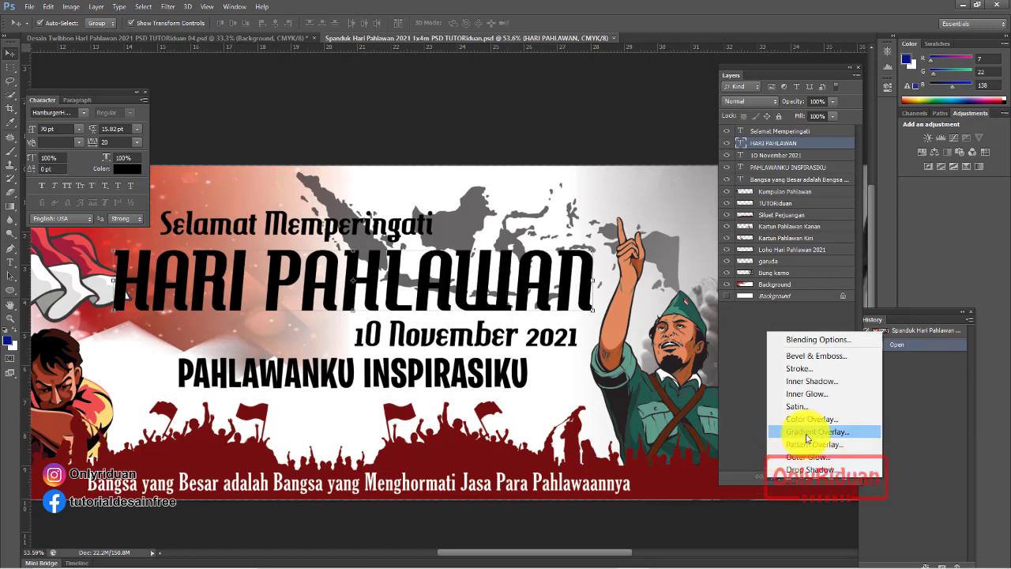
Add a Gradient Overlay to the title with the right gradient stop set to red ff0000
{"action": "left_click", "coordinate": [806, 437]}
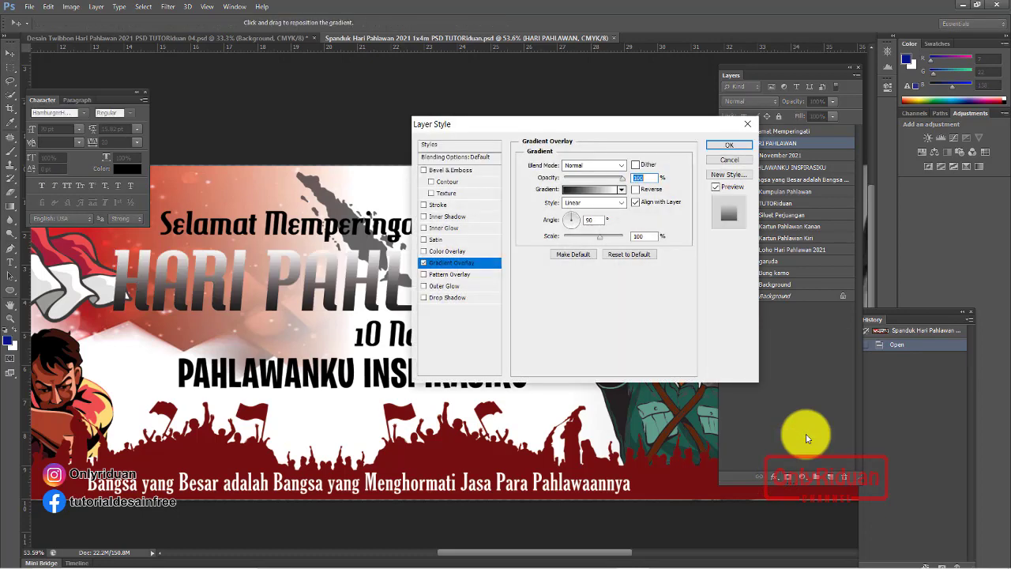
{"action": "left_click", "coordinate": [592, 190]}
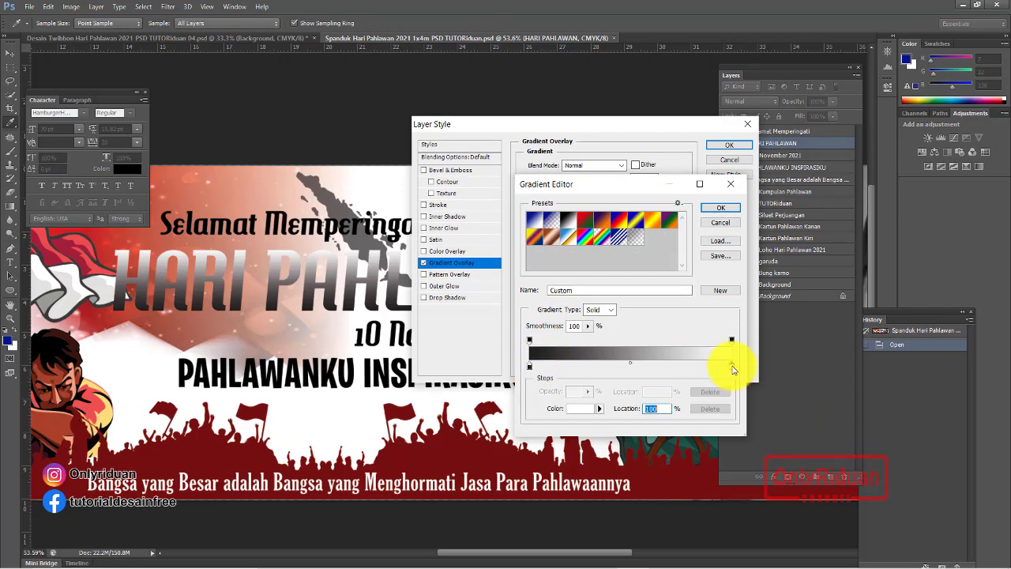
{"action": "left_click", "coordinate": [585, 413]}
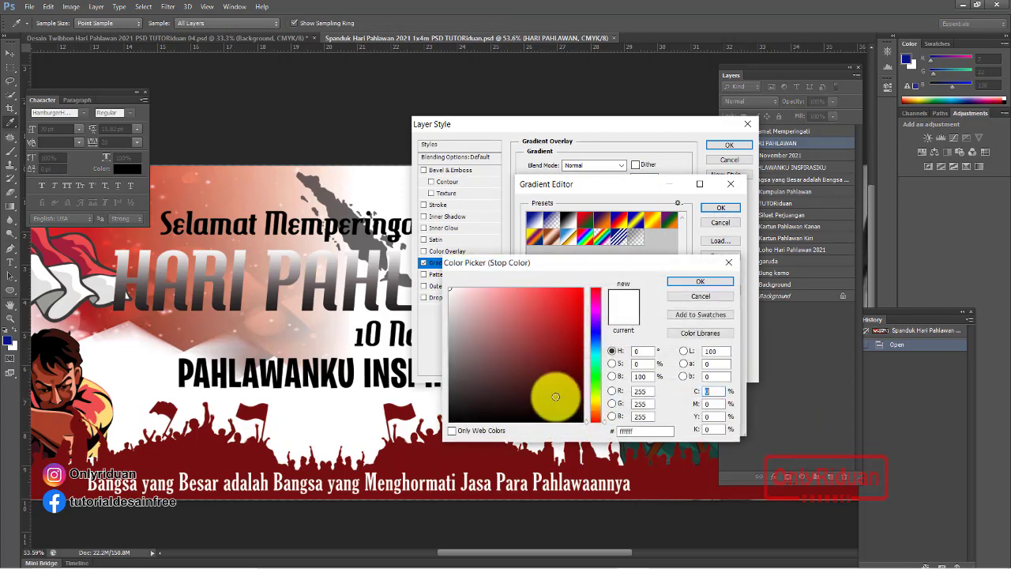
{"action": "left_click_drag", "start_coordinate": [552, 400], "coordinate": [585, 286]}
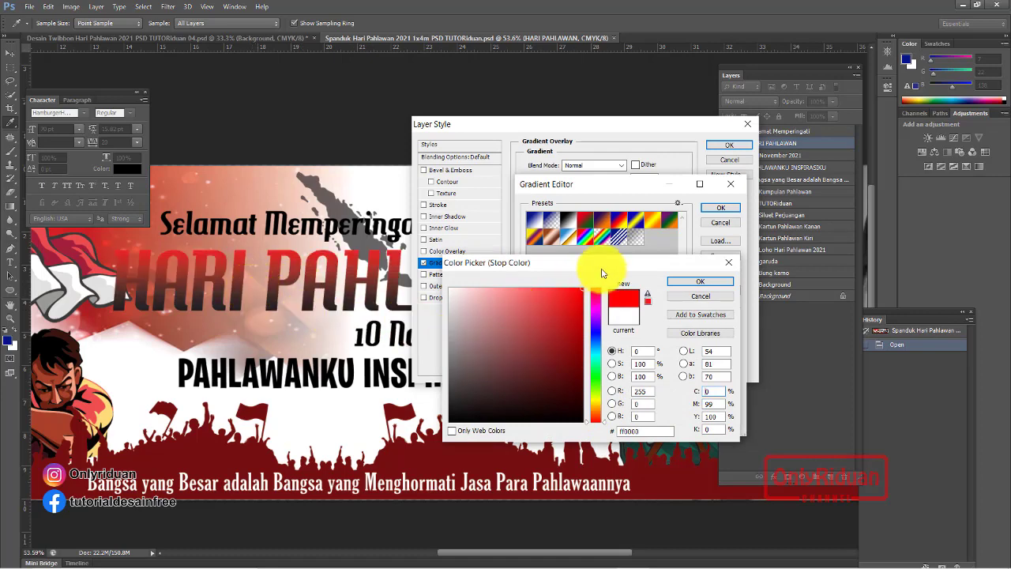
{"action": "left_click", "coordinate": [697, 283]}
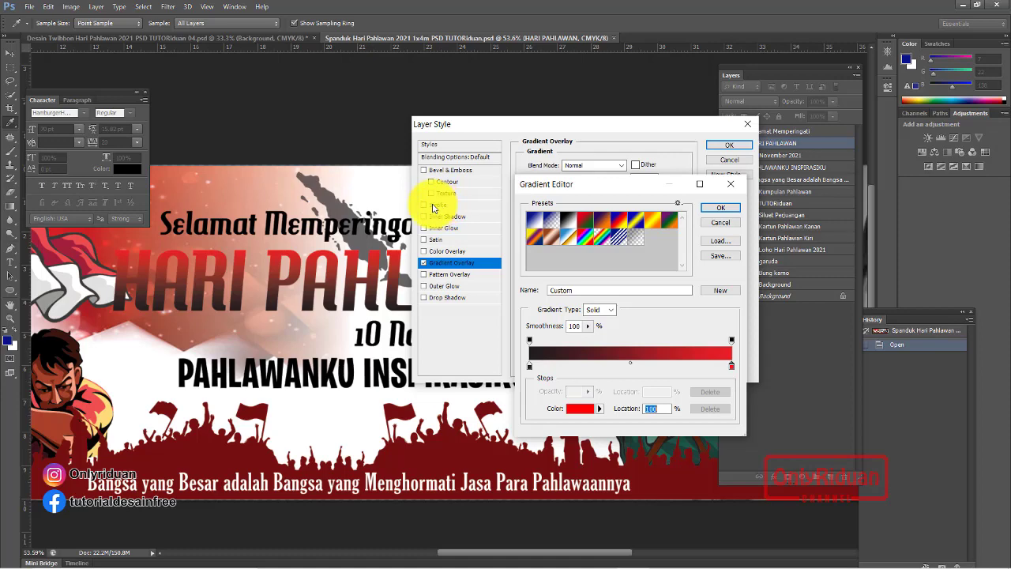
{"action": "left_click", "coordinate": [725, 209]}
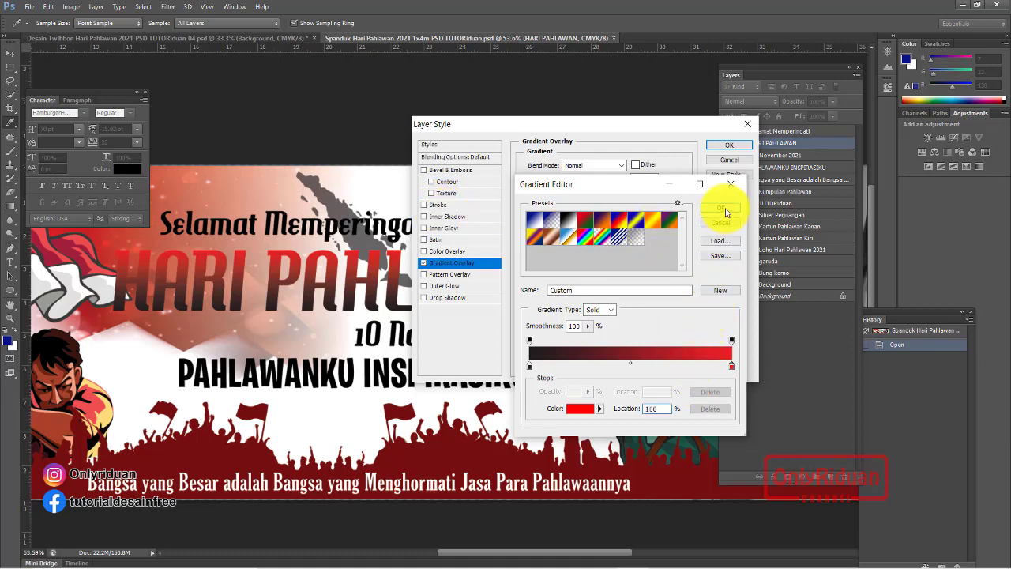
Add a white Stroke outline to the HARI PAHLAWAN title
{"action": "left_click", "coordinate": [423, 204]}
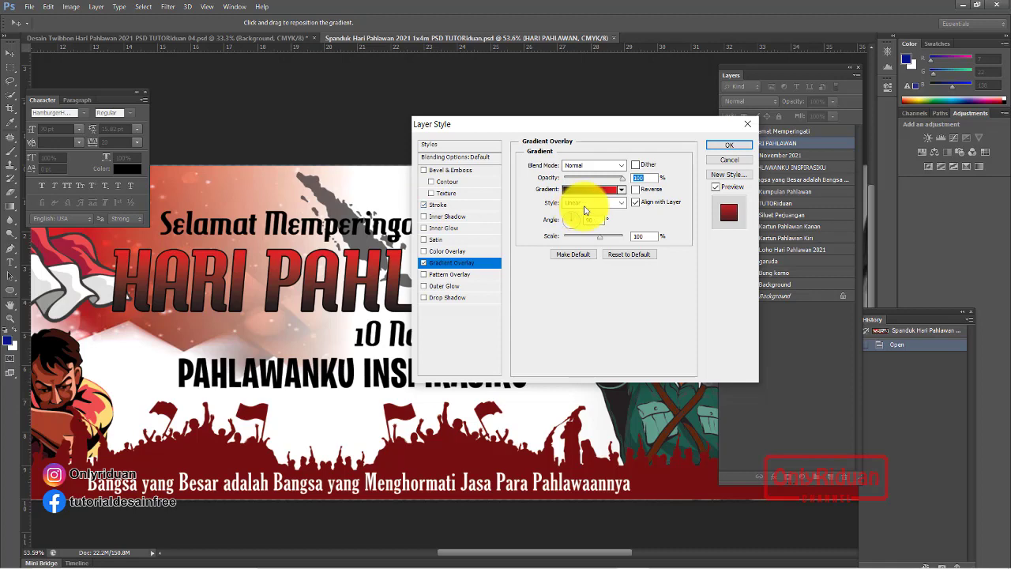
{"action": "left_click", "coordinate": [439, 205]}
{"action": "left_click", "coordinate": [550, 237]}
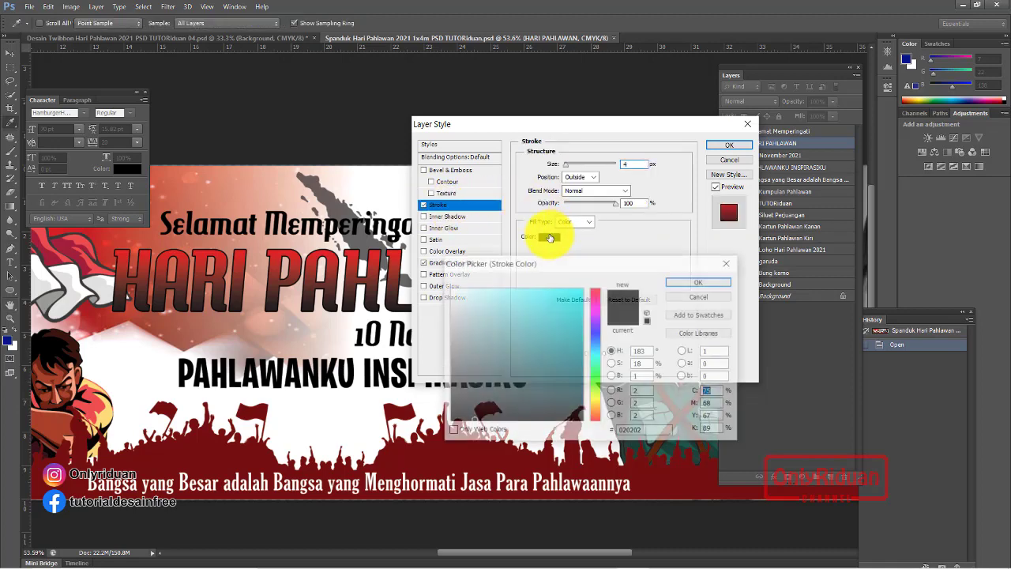
{"action": "left_click_drag", "start_coordinate": [519, 321], "coordinate": [417, 271]}
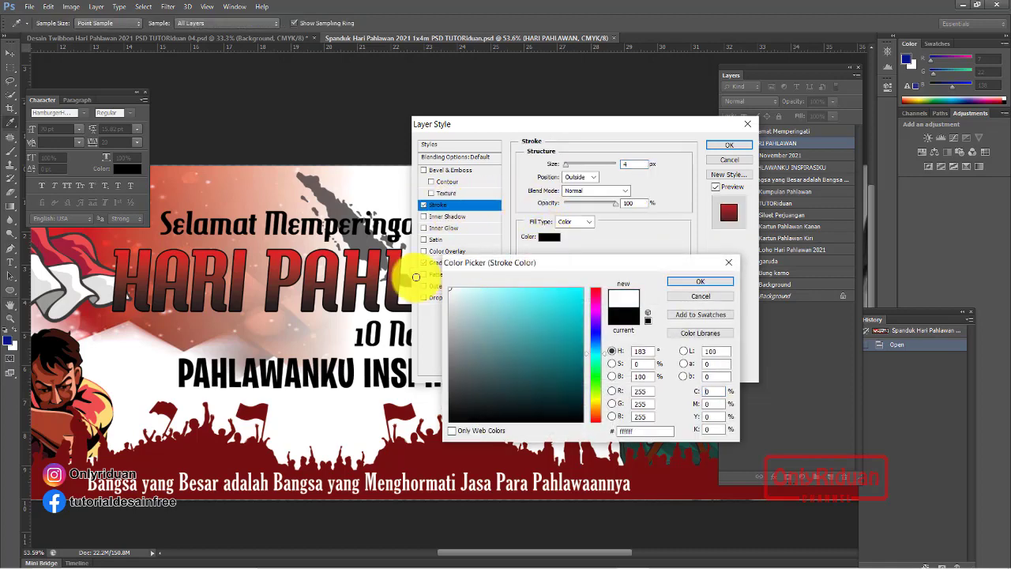
{"action": "left_click", "coordinate": [678, 282]}
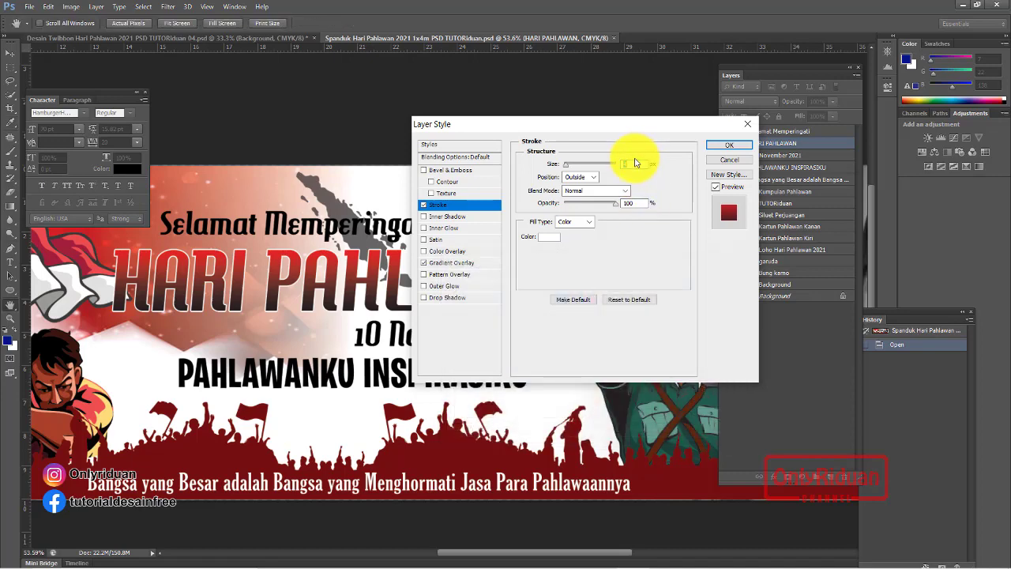
{"action": "scroll", "coordinate": [634, 163], "scroll_direction": "up", "scroll_amount": 1}
{"action": "scroll", "coordinate": [634, 163], "scroll_direction": "up", "scroll_amount": 1}
{"action": "scroll", "coordinate": [634, 162], "scroll_direction": "up", "scroll_amount": 1}
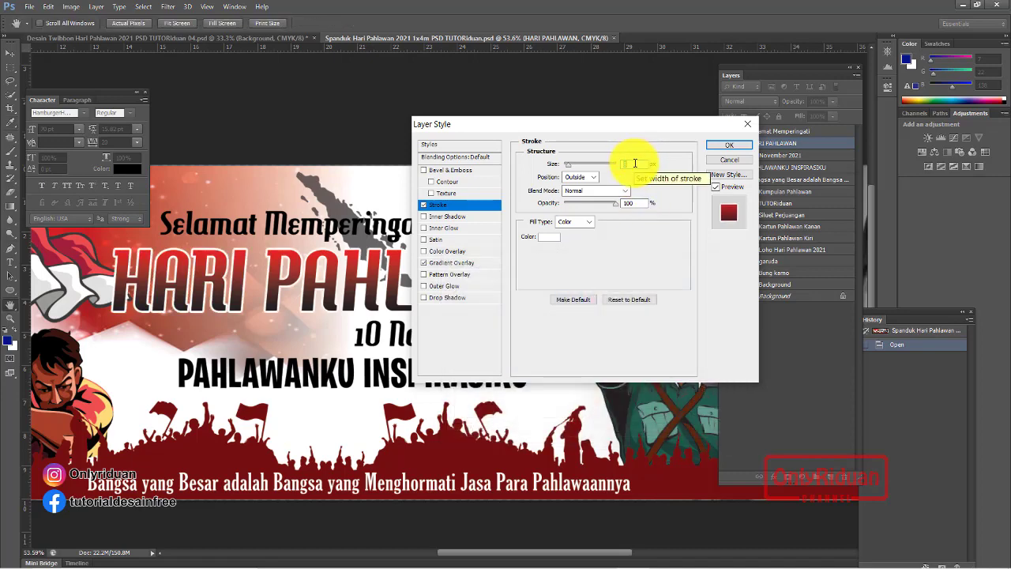
{"action": "scroll", "coordinate": [634, 162], "scroll_direction": "up", "scroll_amount": 1}
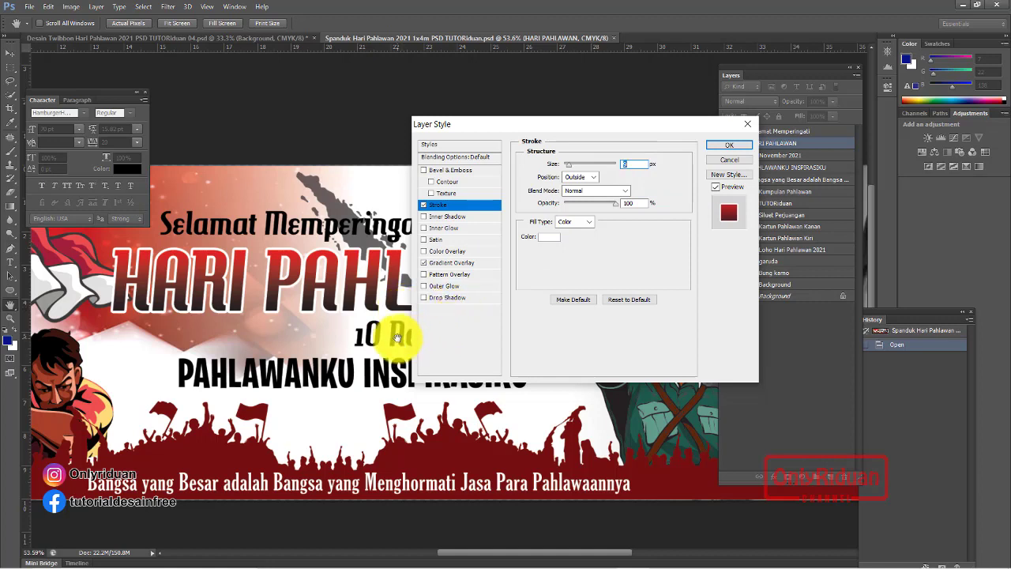
Add a Multiply drop shadow with 19 px distance and 14% spread, and apply the styles
{"action": "left_click", "coordinate": [453, 298]}
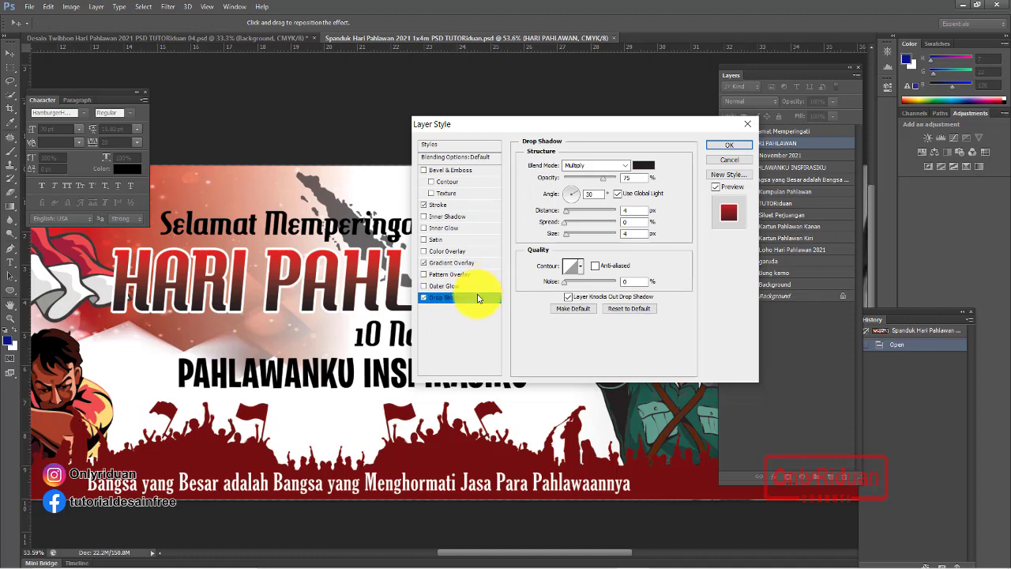
{"action": "mouse_move", "coordinate": [569, 237]}
{"action": "left_mouse_down"}
{"action": "mouse_move", "coordinate": [578, 239]}
{"action": "mouse_move", "coordinate": [576, 215]}
{"action": "left_mouse_up"}
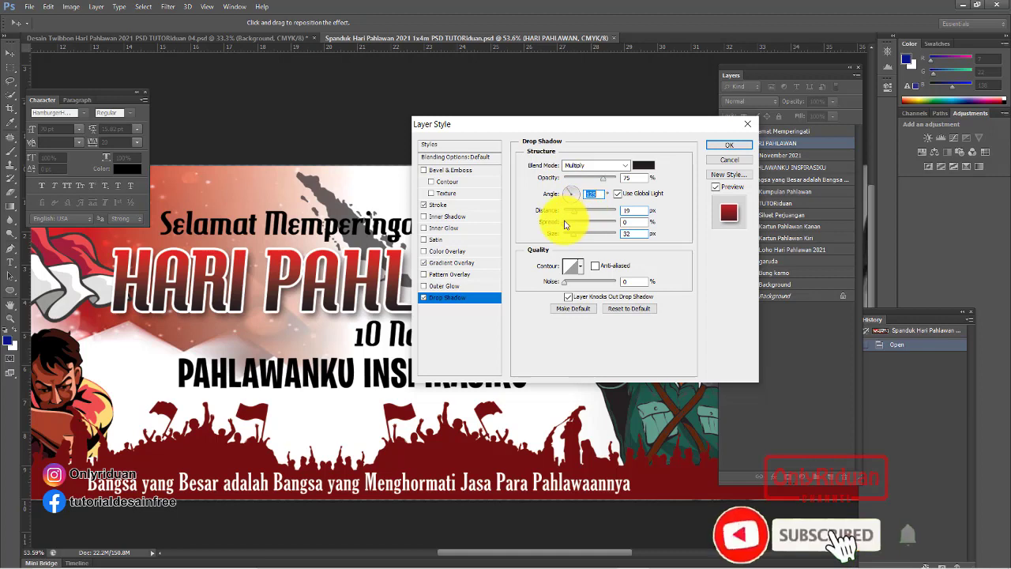
{"action": "left_click", "coordinate": [566, 226]}
{"action": "left_click_drag", "start_coordinate": [568, 228], "coordinate": [570, 238]}
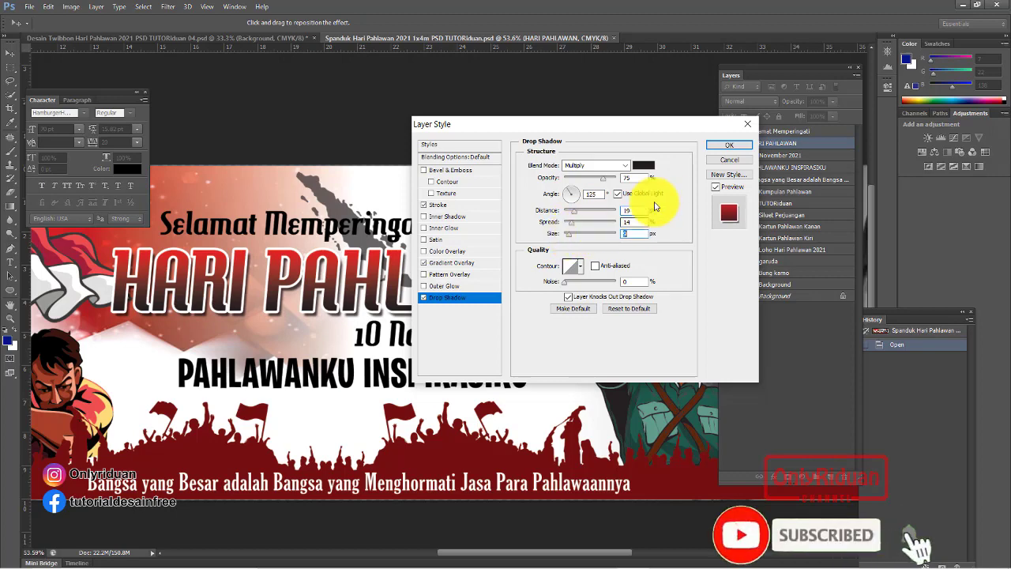
{"action": "left_click", "coordinate": [721, 145]}
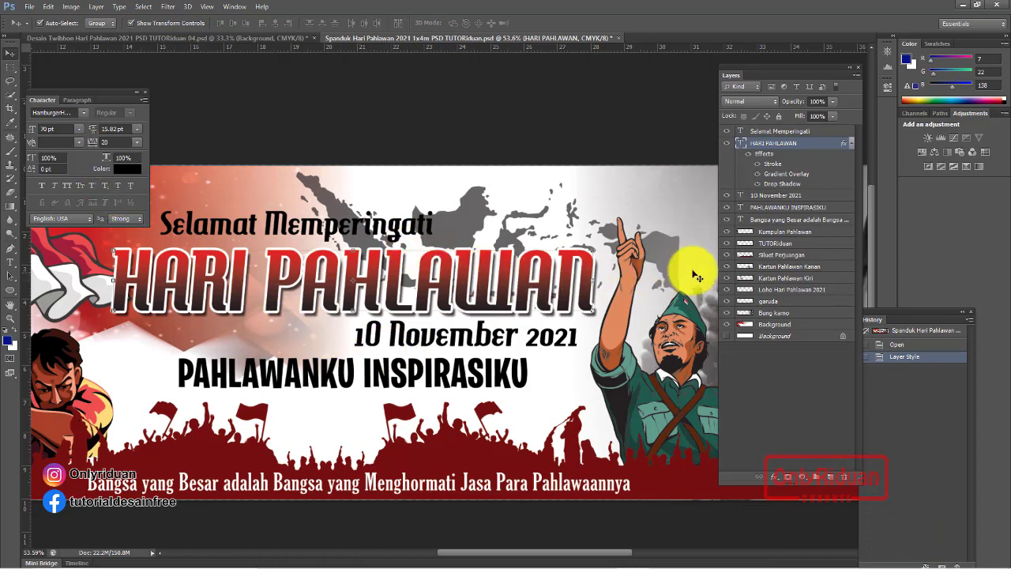
Give the PAHLAWANKU INSPIRASIKU layer a white Stroke outline
{"action": "left_click", "coordinate": [786, 208]}
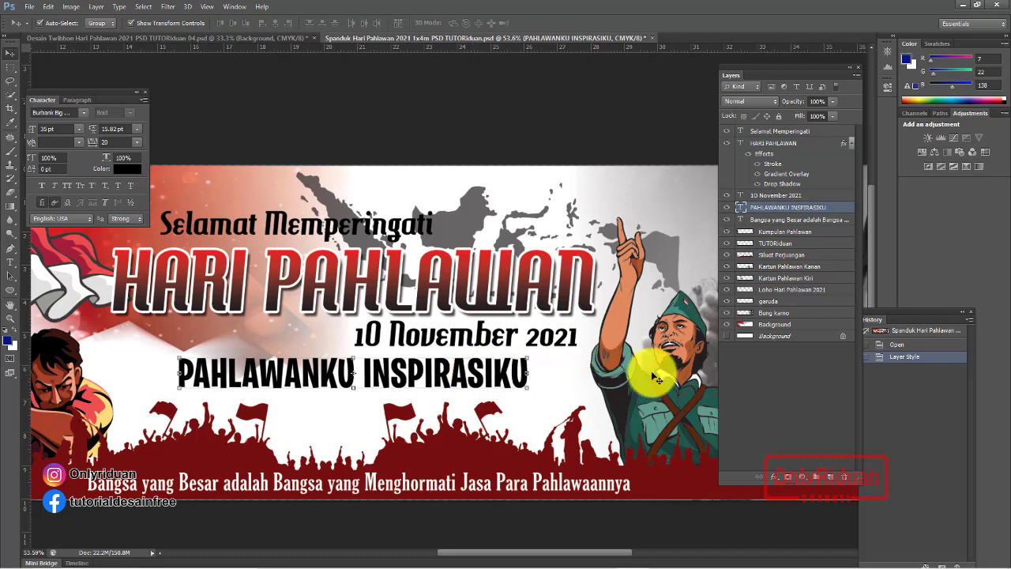
{"action": "left_click", "coordinate": [773, 476]}
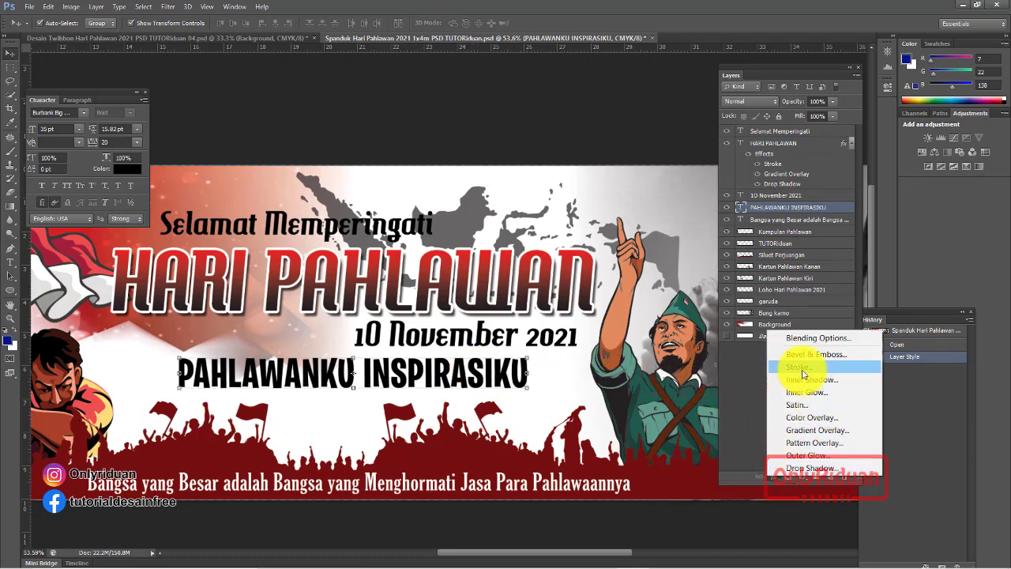
{"action": "left_click", "coordinate": [799, 366]}
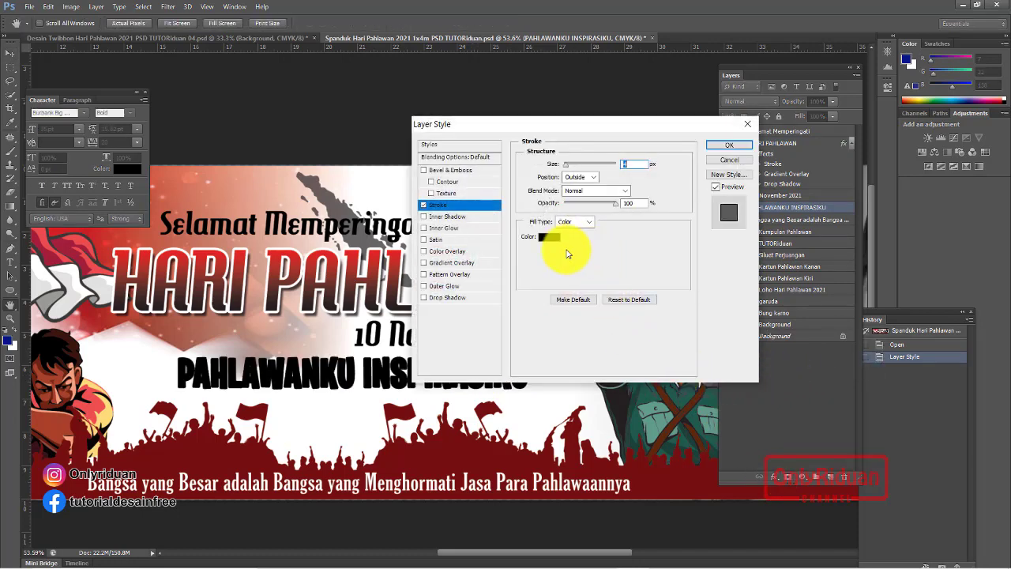
{"action": "left_click", "coordinate": [550, 239]}
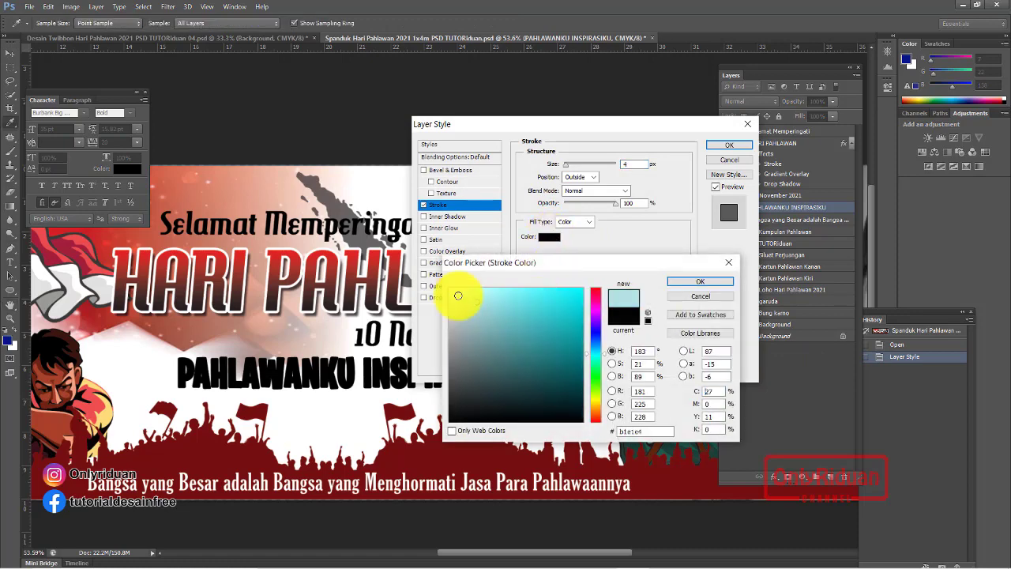
{"action": "left_click_drag", "start_coordinate": [458, 293], "coordinate": [417, 266]}
{"action": "left_click", "coordinate": [700, 281]}
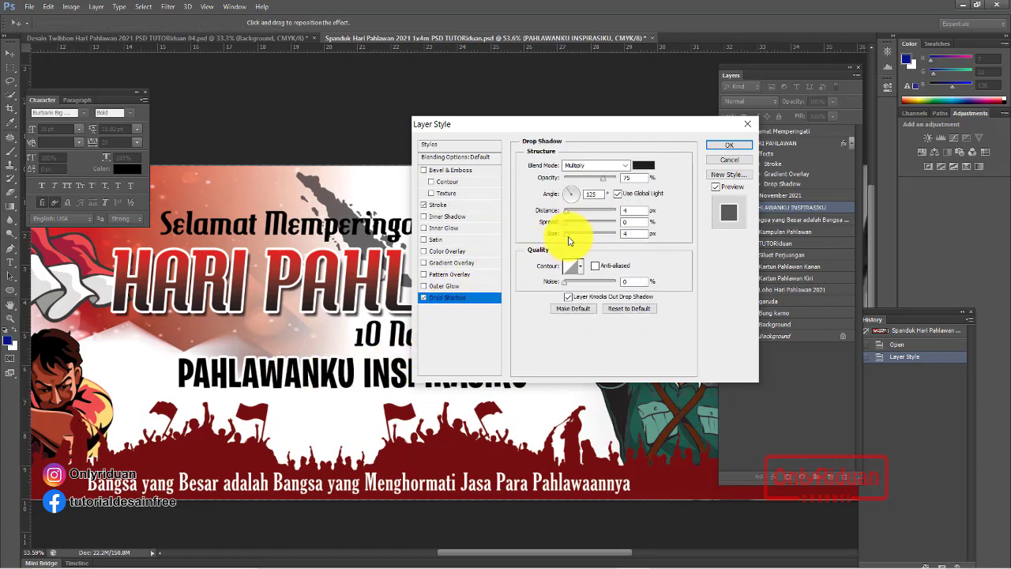
Add a drop shadow at 132°, 18 px distance, 15% spread, and apply the styles
{"action": "left_click_drag", "start_coordinate": [571, 215], "coordinate": [574, 215]}
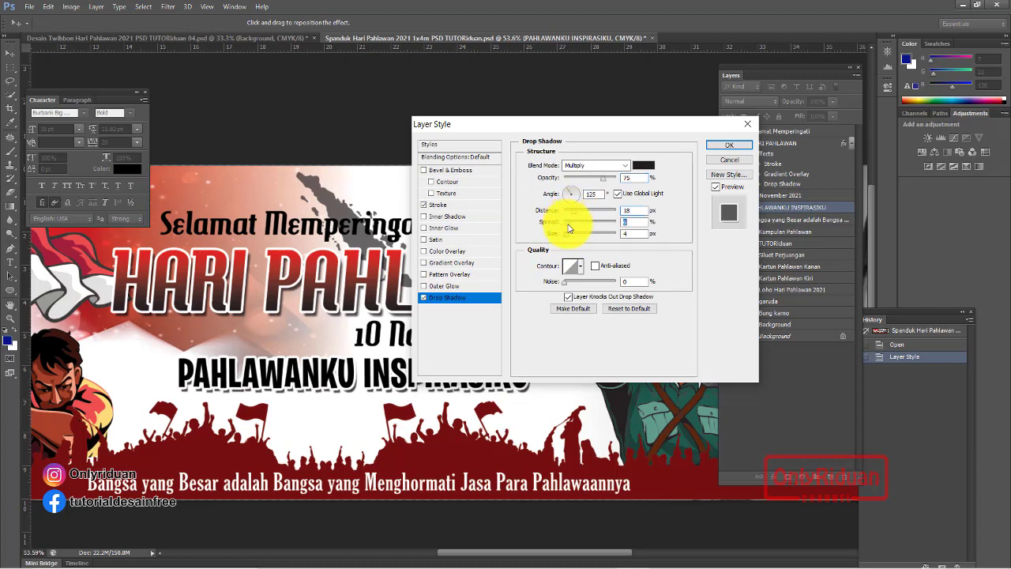
{"action": "left_click_drag", "start_coordinate": [572, 228], "coordinate": [573, 229]}
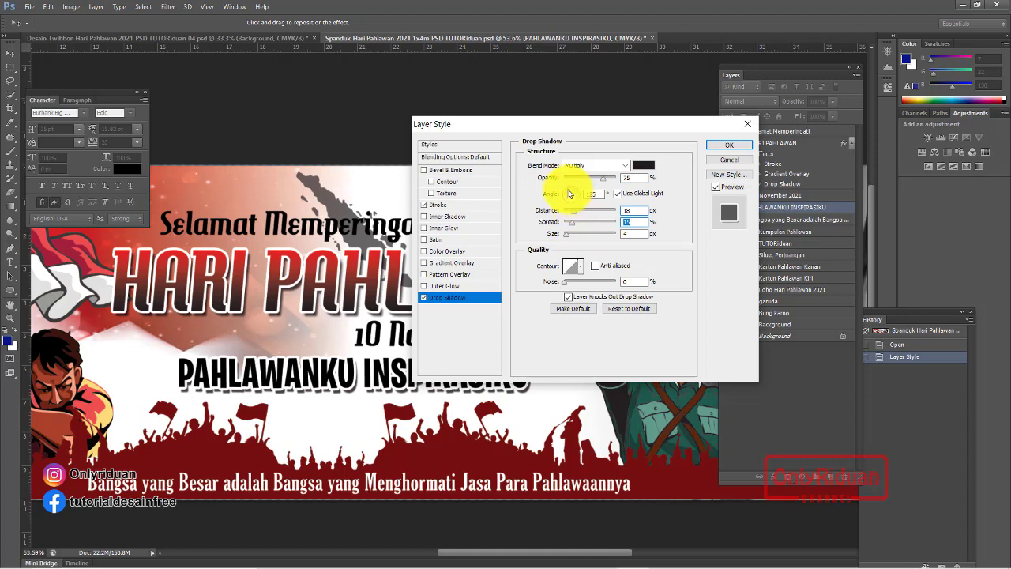
{"action": "left_click", "coordinate": [567, 194]}
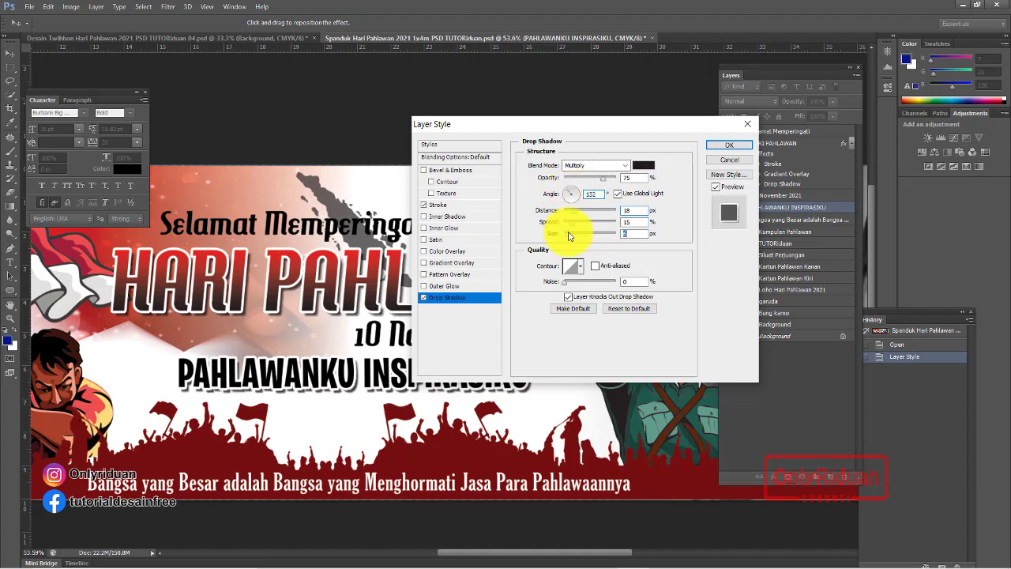
{"action": "left_click_drag", "start_coordinate": [569, 236], "coordinate": [573, 235]}
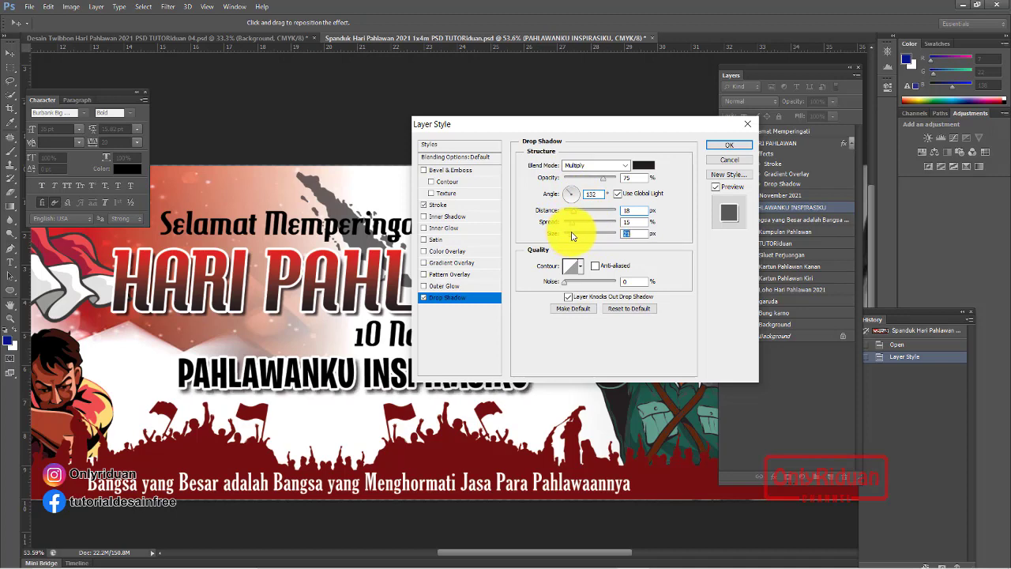
{"action": "left_click", "coordinate": [719, 144]}
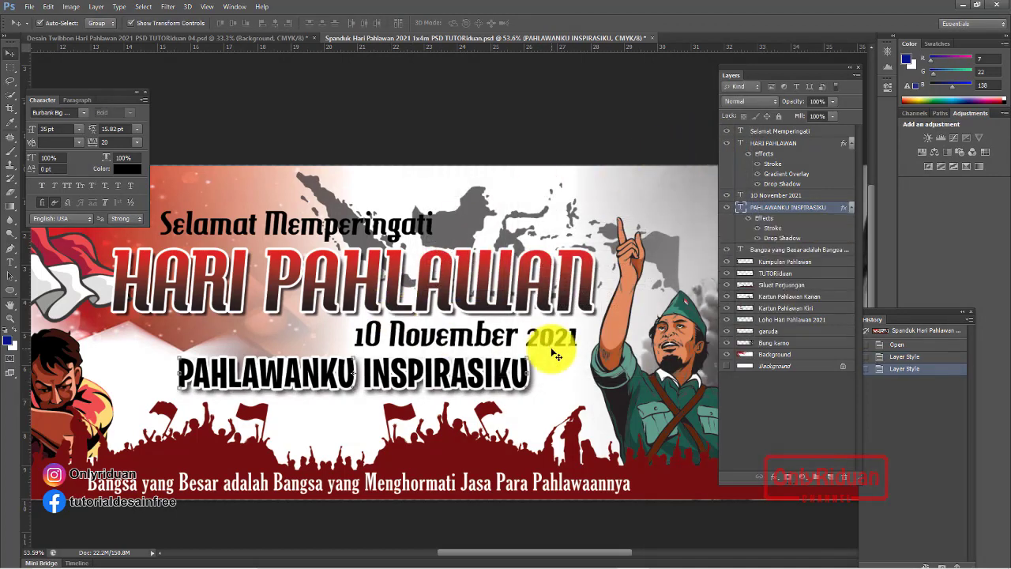
Give the Selamat Memperingati layer a 4 px white outside Stroke
{"action": "left_click", "coordinate": [774, 131]}
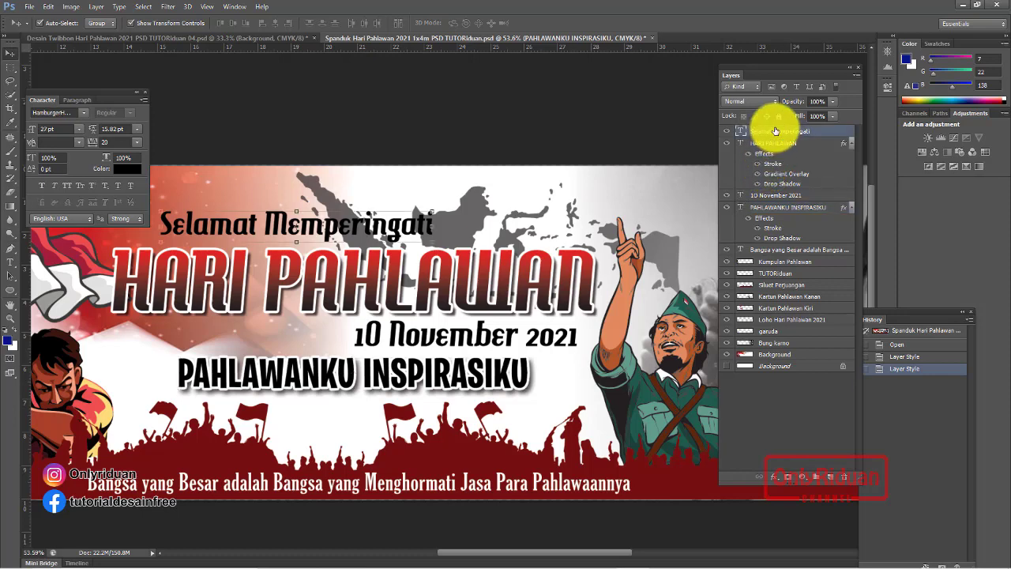
{"action": "left_click", "coordinate": [772, 477]}
{"action": "key", "text": "Escape"}
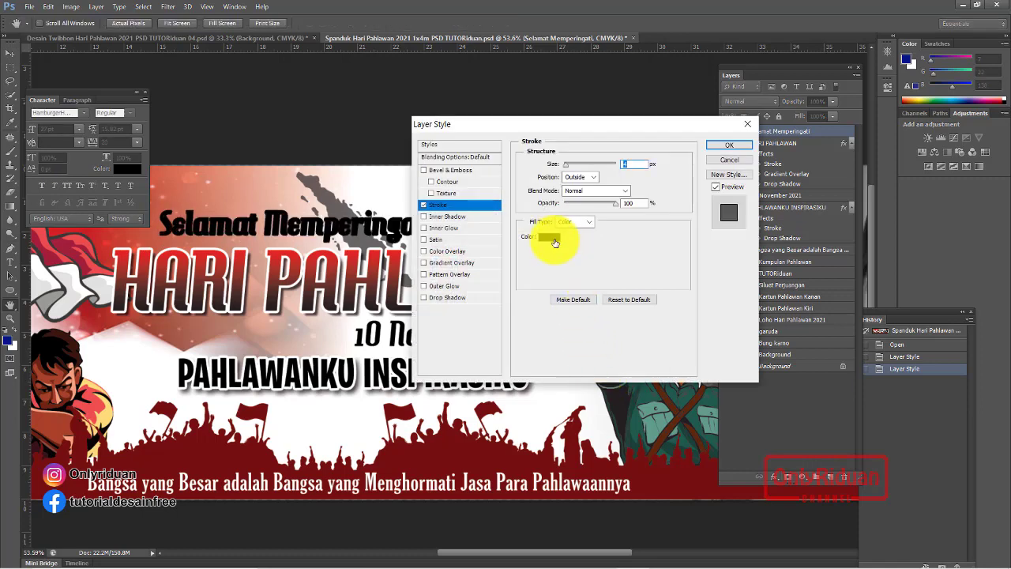
{"action": "left_click", "coordinate": [548, 237]}
{"action": "left_click", "coordinate": [561, 288]}
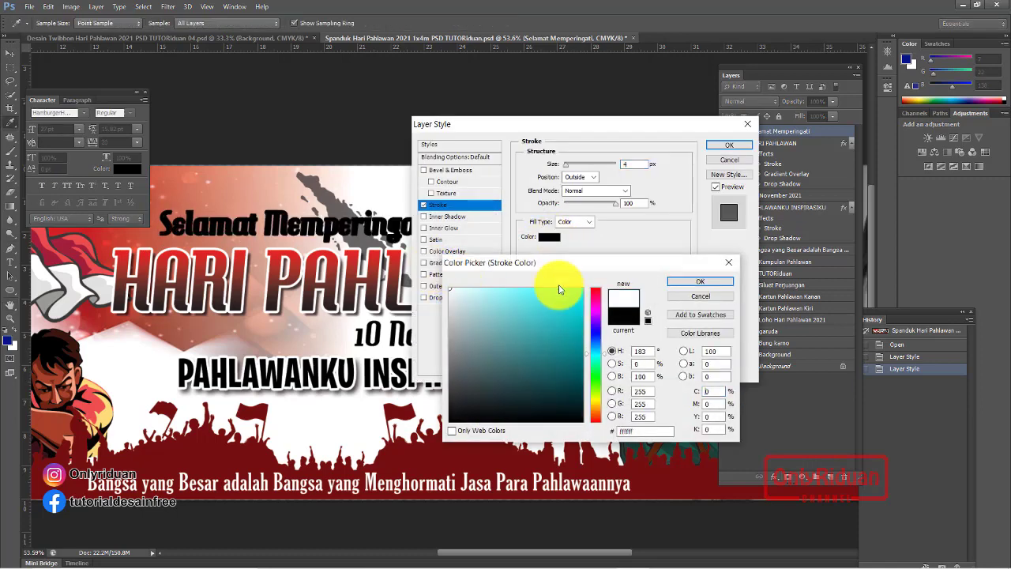
{"action": "left_click", "coordinate": [695, 282]}
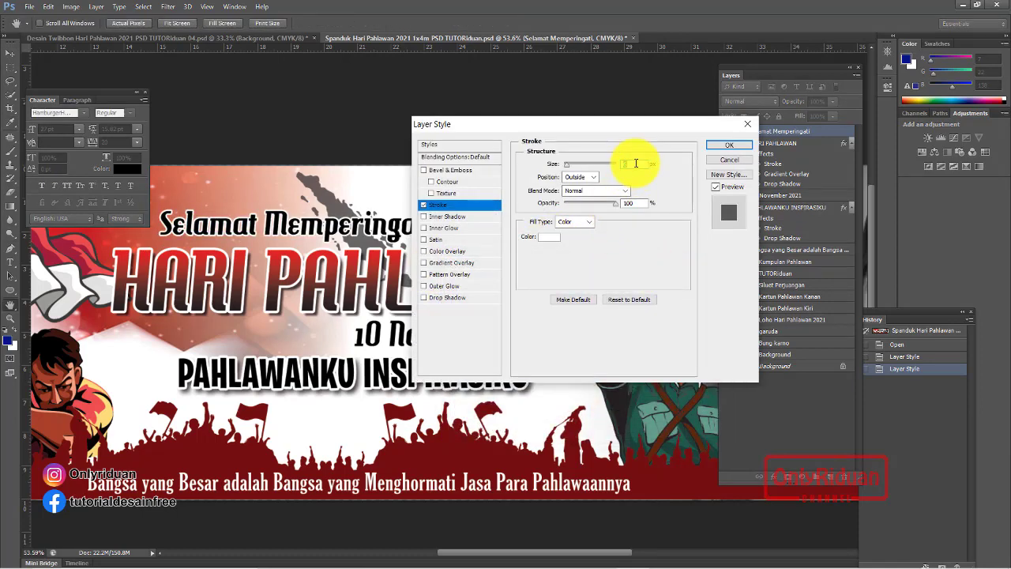
{"action": "left_click", "coordinate": [634, 163]}
{"action": "type", "text": "6"}
{"action": "left_click", "coordinate": [725, 145]}
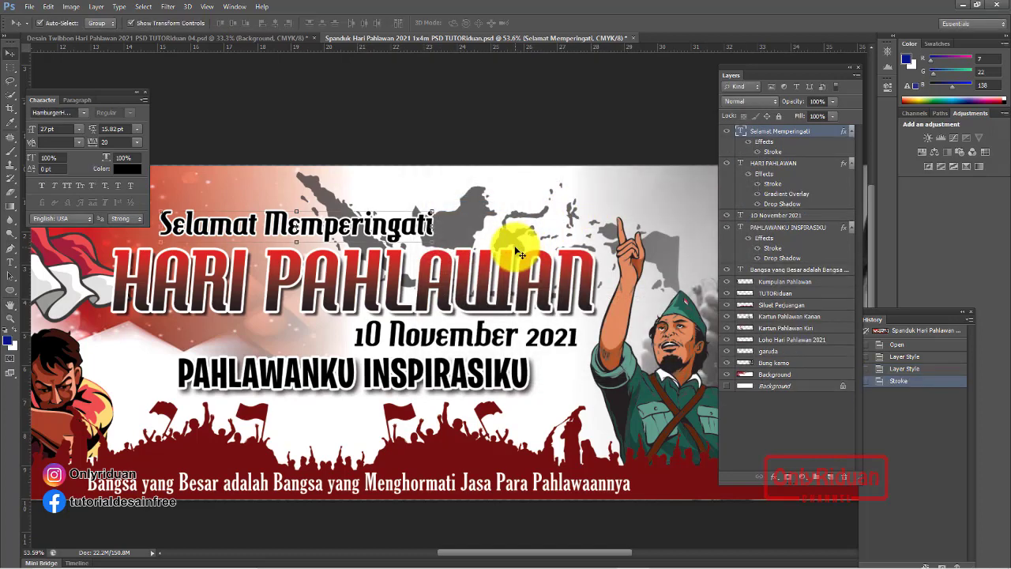
Scroll through the layers and move the character settings panel out of the way
{"action": "scroll", "coordinate": [533, 248], "scroll_direction": "down", "scroll_amount": 3}
{"action": "scroll", "coordinate": [527, 267], "scroll_direction": "down", "scroll_amount": 1}
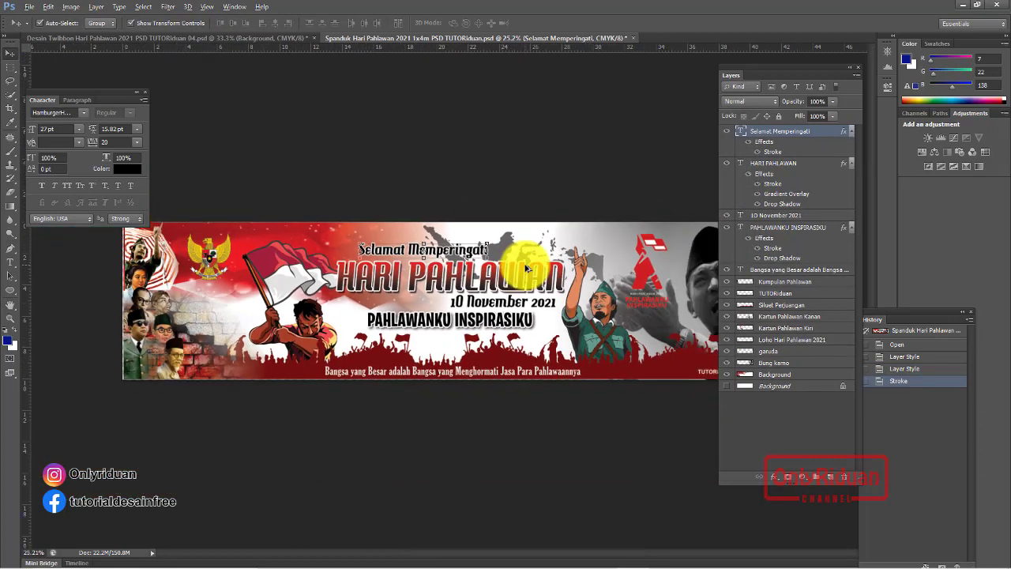
{"action": "scroll", "coordinate": [527, 267], "scroll_direction": "down", "scroll_amount": 1}
{"action": "scroll", "coordinate": [563, 274], "scroll_direction": "down", "scroll_amount": 1}
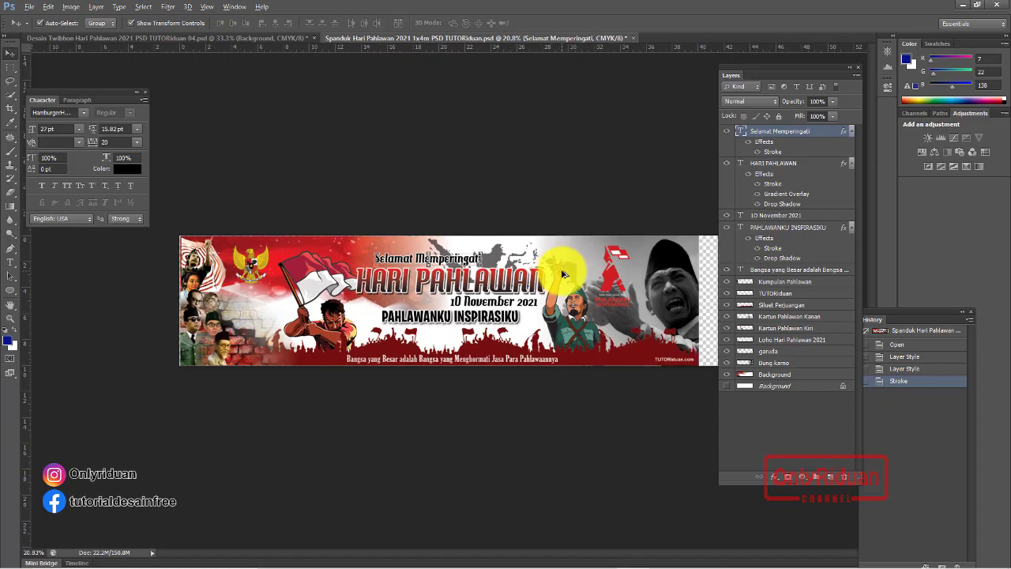
{"action": "scroll", "coordinate": [565, 274], "scroll_direction": "up", "scroll_amount": 2}
{"action": "scroll", "coordinate": [573, 275], "scroll_direction": "down", "scroll_amount": 1}
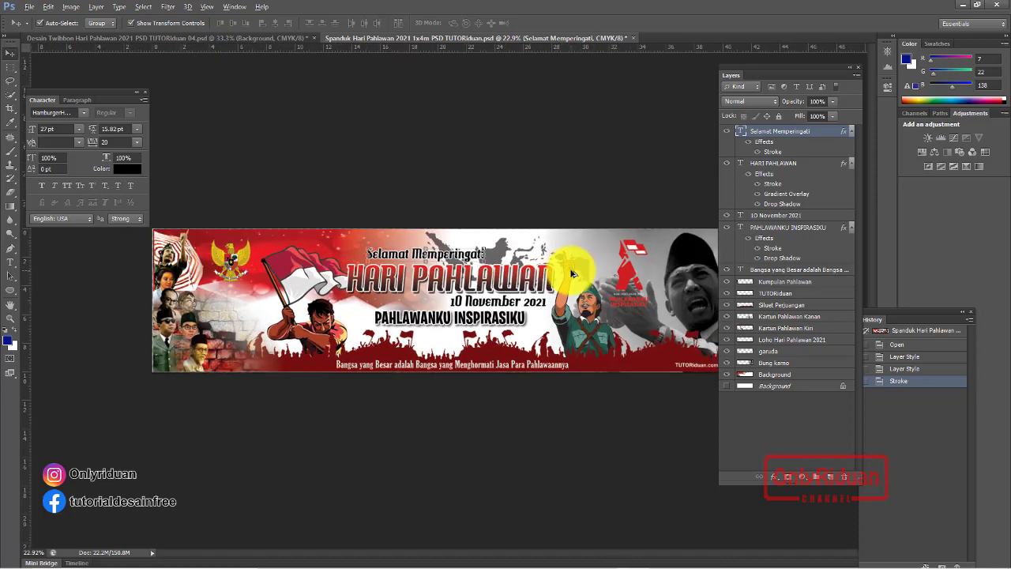
{"action": "left_click_drag", "start_coordinate": [105, 94], "coordinate": [122, 65]}
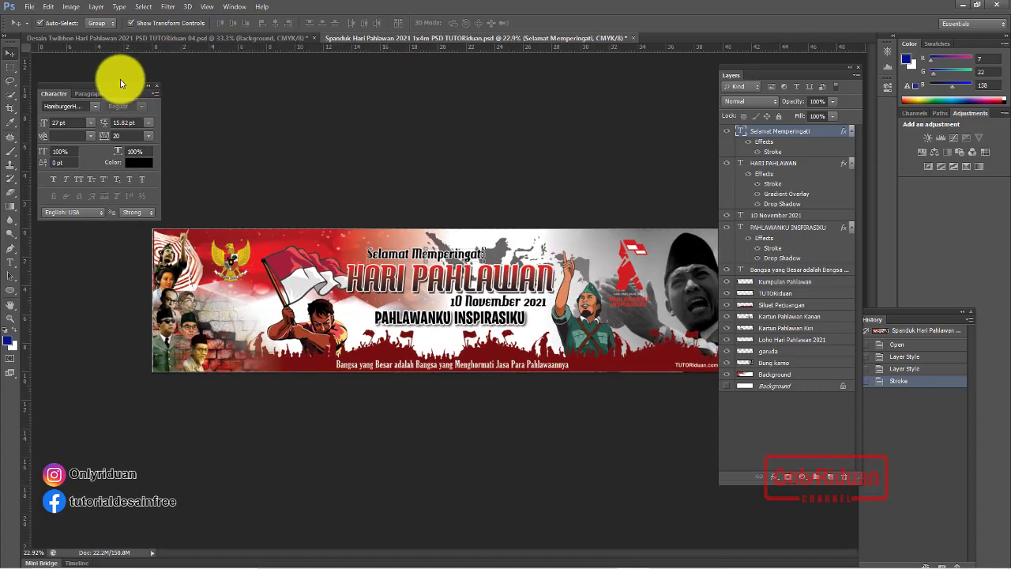
{"action": "scroll", "coordinate": [542, 182], "scroll_direction": "up", "scroll_amount": 1}
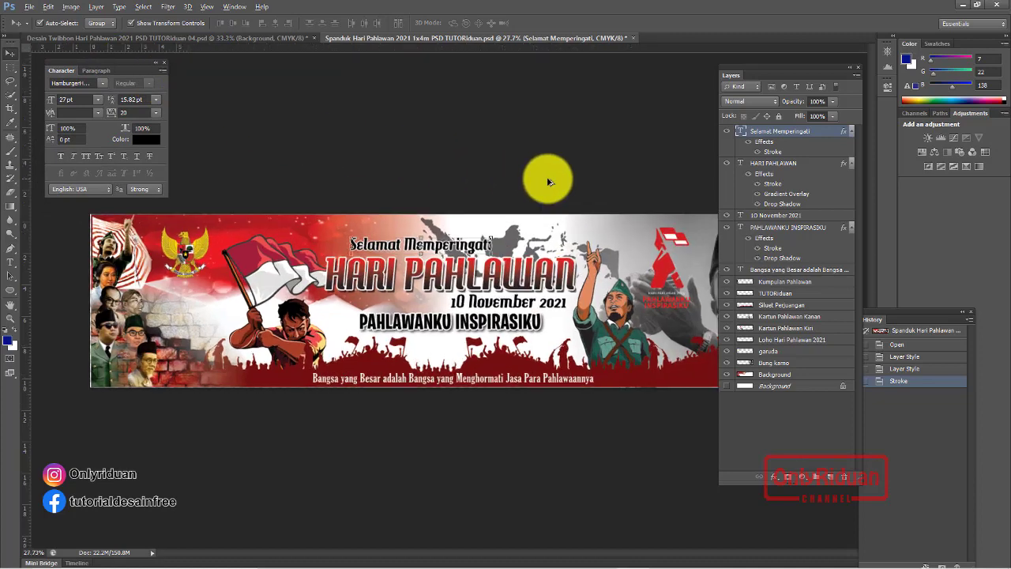
{"action": "scroll", "coordinate": [547, 182], "scroll_direction": "up", "scroll_amount": 1}
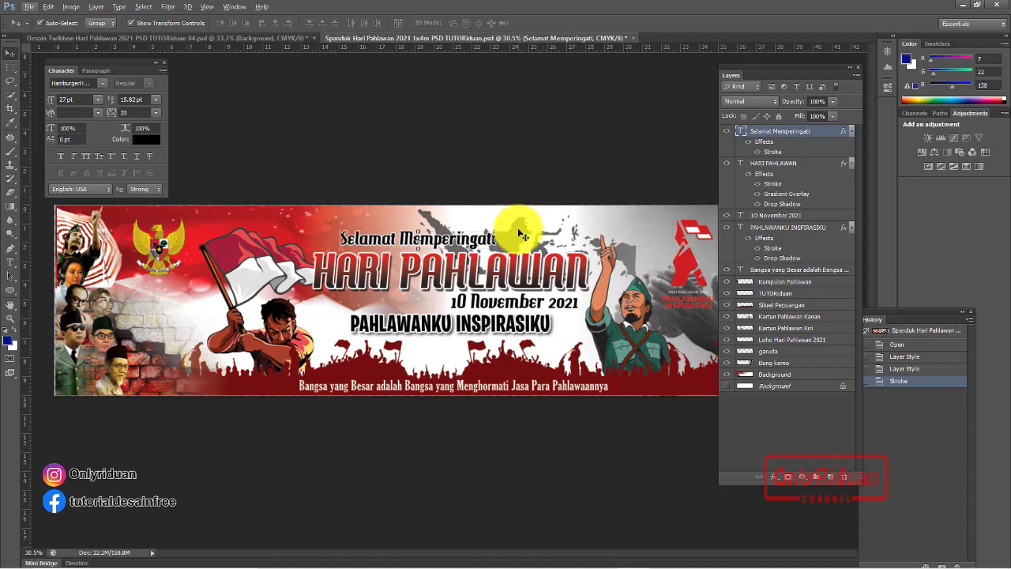
{"action": "mouse_move", "coordinate": [500, 556]}
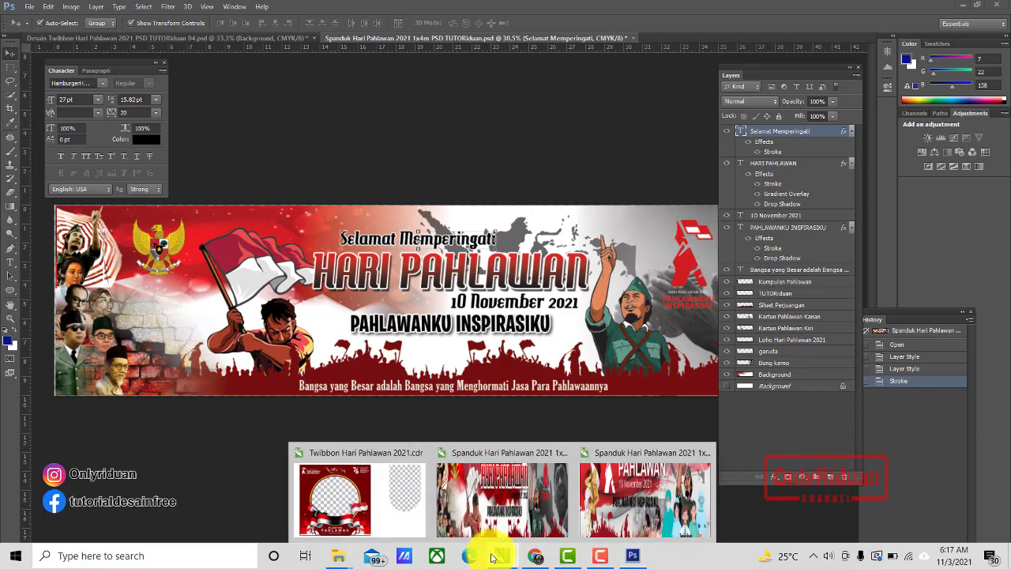
In CorelDRAW, select all 15 banner objects and group them
{"action": "left_click", "coordinate": [503, 500]}
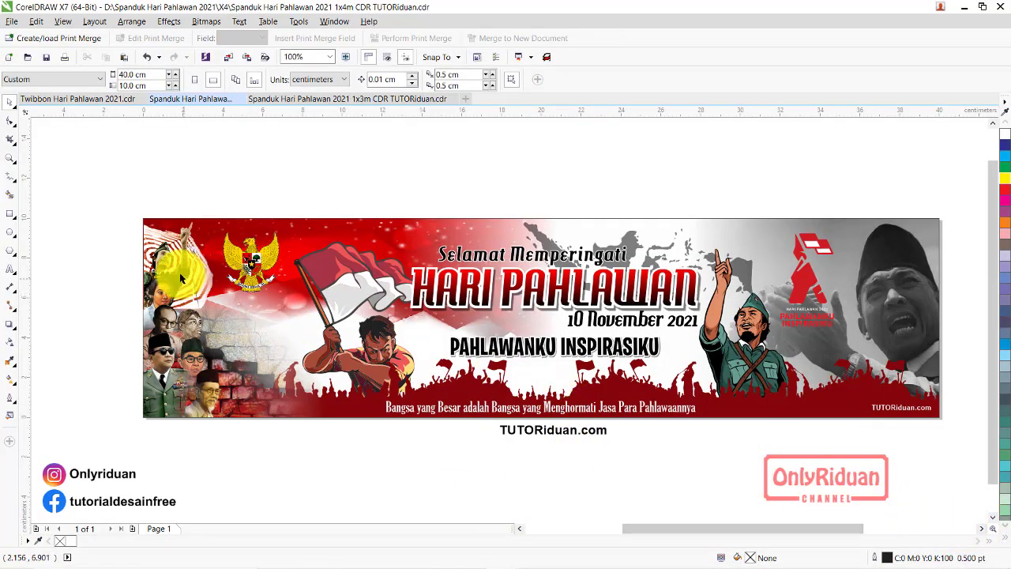
{"action": "left_click_drag", "start_coordinate": [110, 183], "coordinate": [944, 428]}
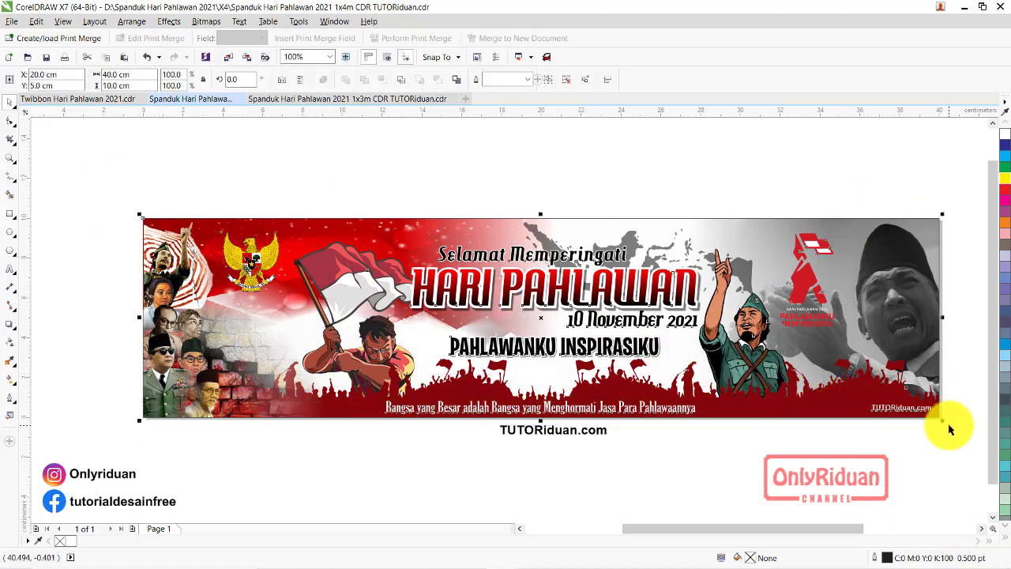
{"action": "left_click", "coordinate": [548, 80]}
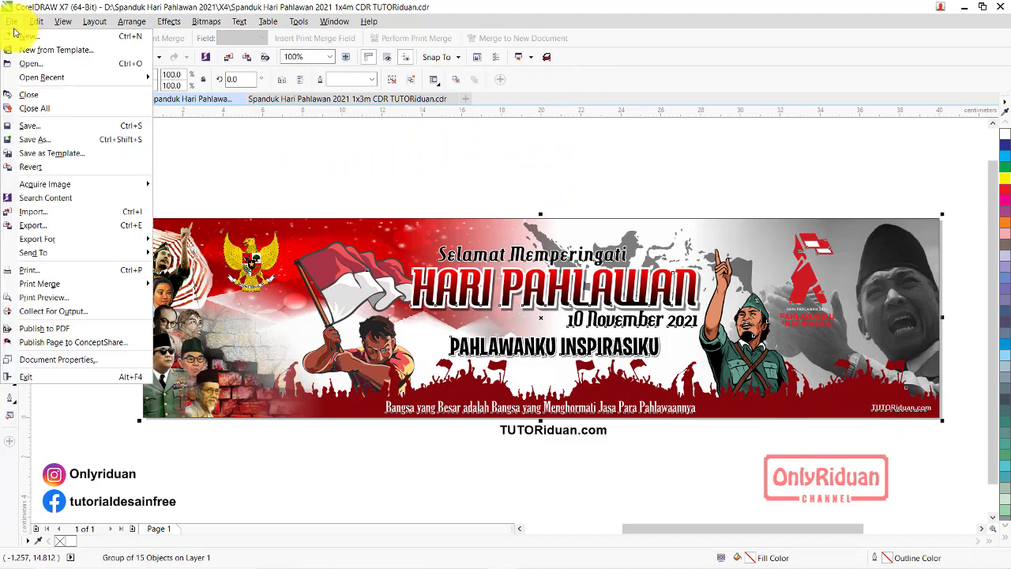
Set up a JPG export to Hasil named 'Spanduk Hari Pahlawan 2021 1x4m 1 lembar MA Coreldraw'
{"action": "left_click", "coordinate": [88, 224]}
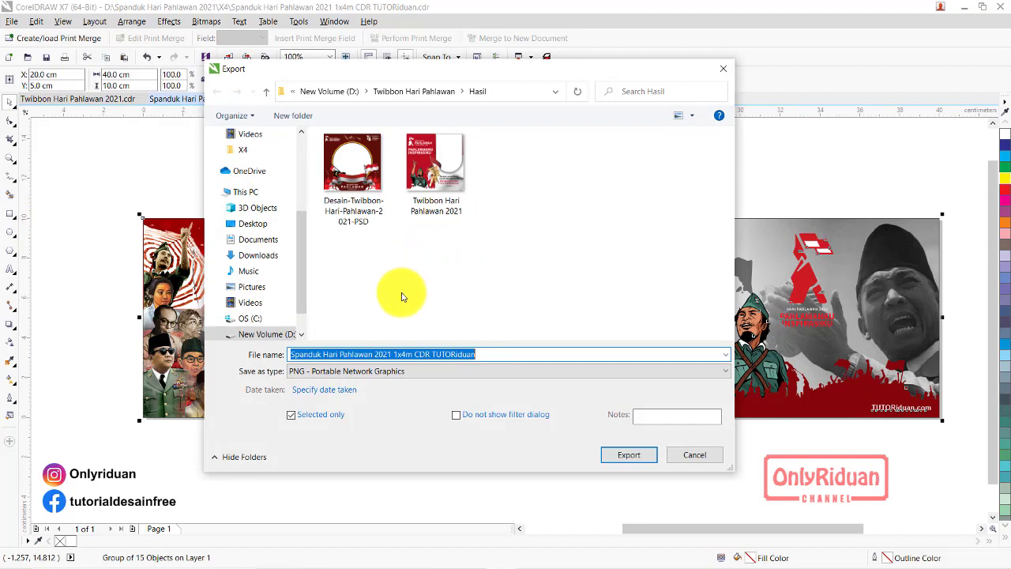
{"action": "left_click", "coordinate": [416, 356]}
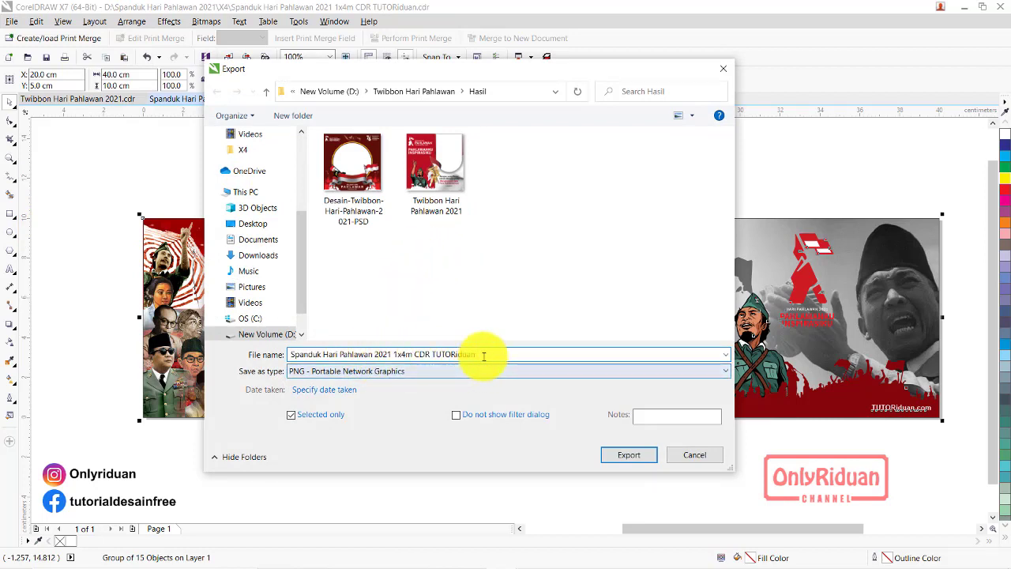
{"action": "left_click_drag", "start_coordinate": [481, 354], "coordinate": [422, 352]}
{"action": "type", "text": "1 lembar MA Coreldraw"}
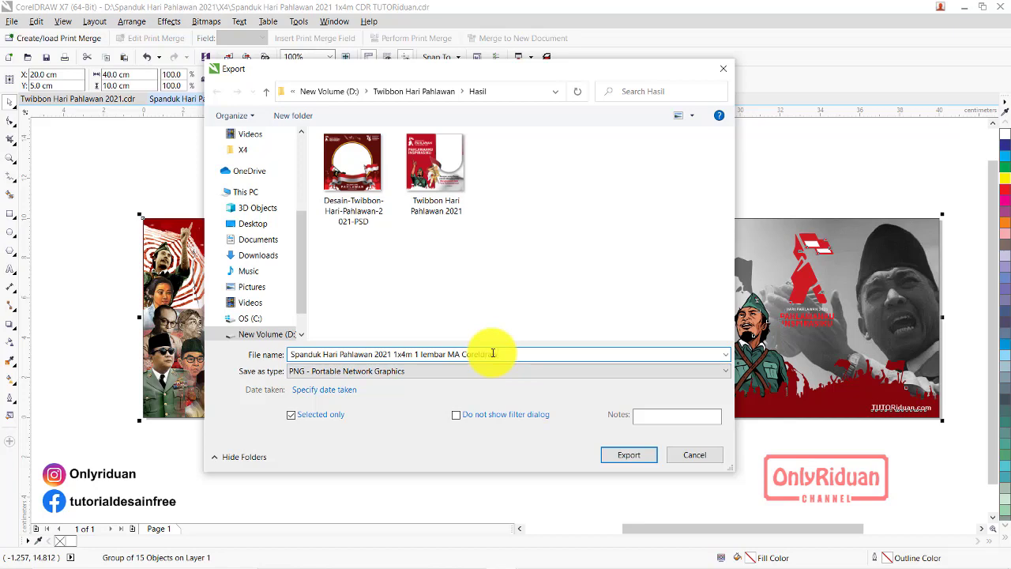
{"action": "left_click", "coordinate": [418, 380]}
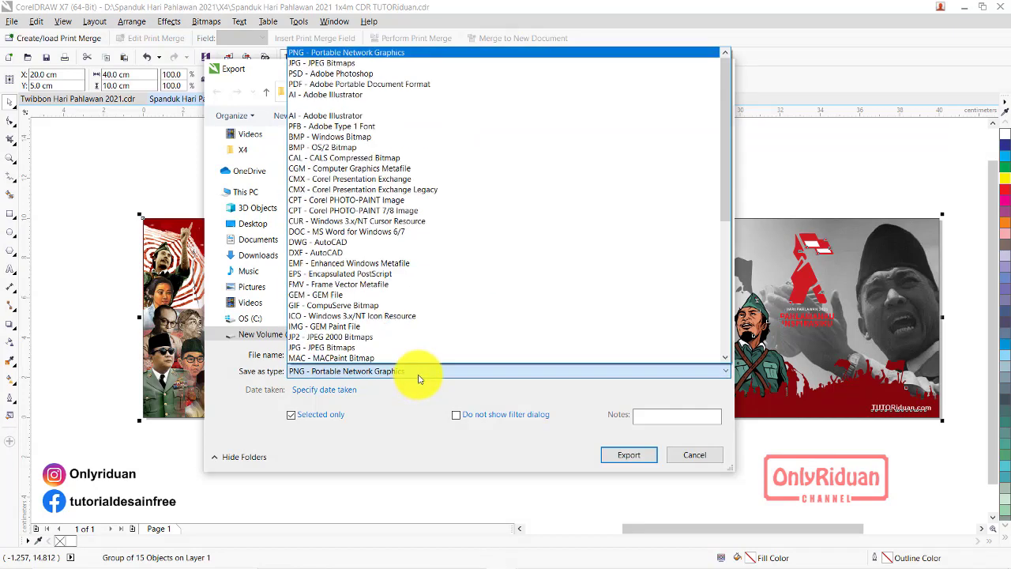
{"action": "left_click", "coordinate": [346, 69]}
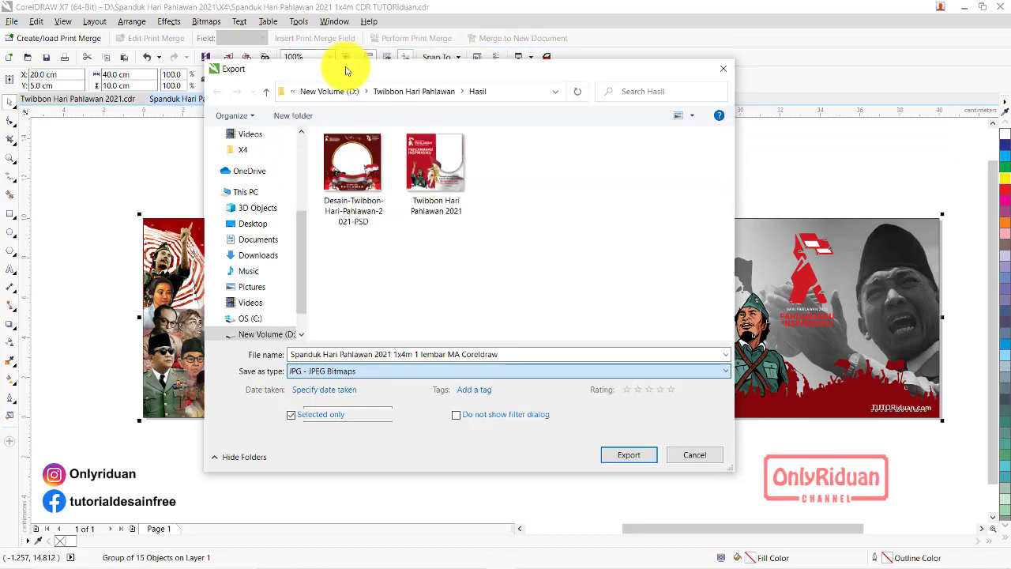
Set the JPEG export width to 400 cm at 96 dpi resolution
{"action": "left_click", "coordinate": [618, 447]}
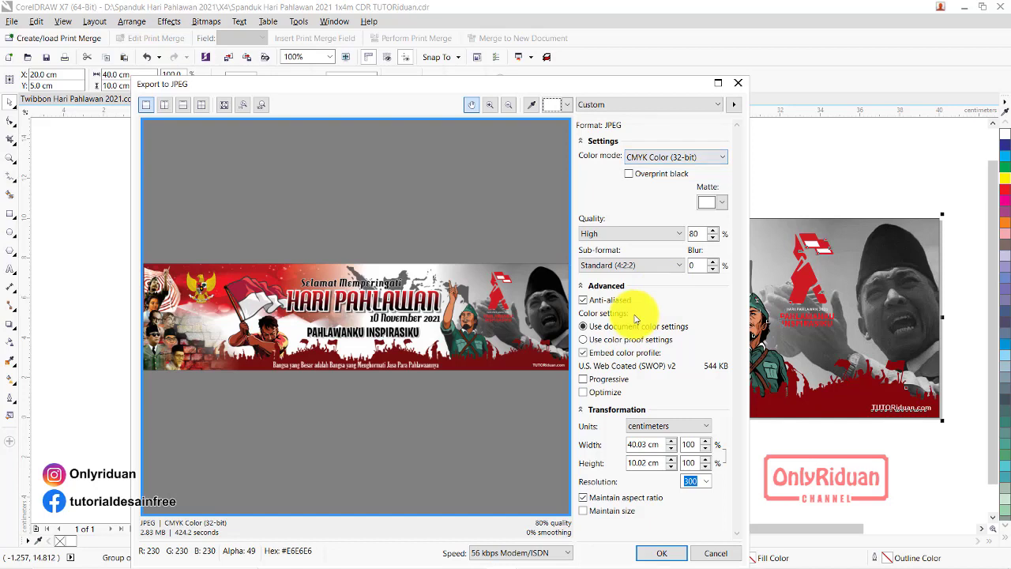
{"action": "left_click", "coordinate": [705, 481]}
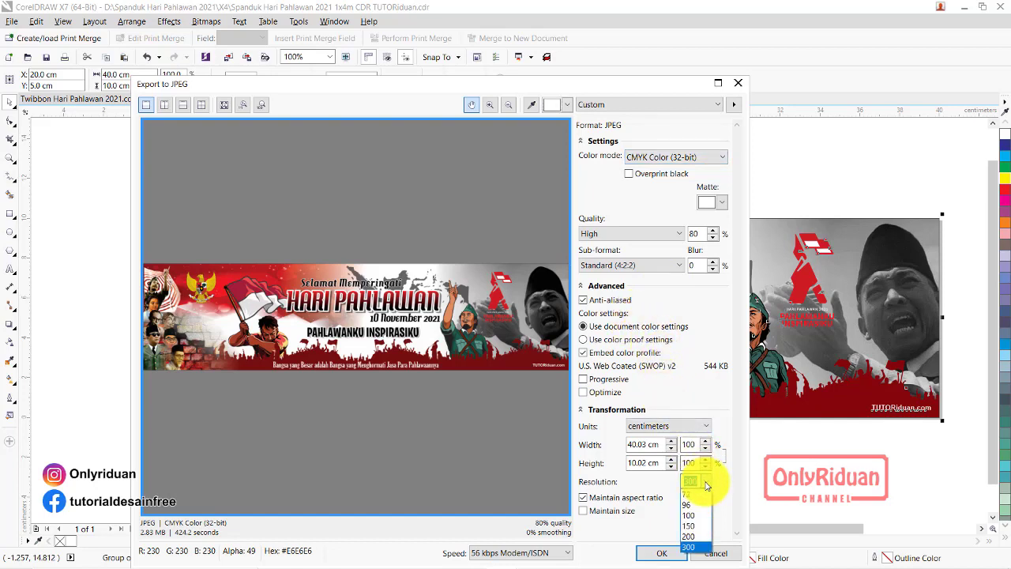
{"action": "left_click", "coordinate": [697, 516]}
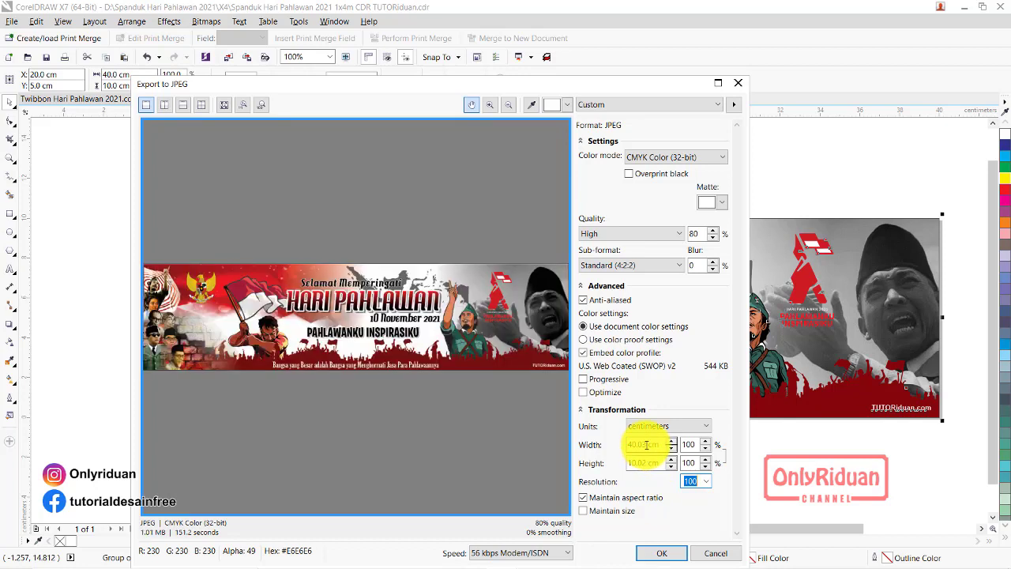
{"action": "left_click_drag", "start_coordinate": [646, 445], "coordinate": [630, 444]}
{"action": "type", "text": "400"}
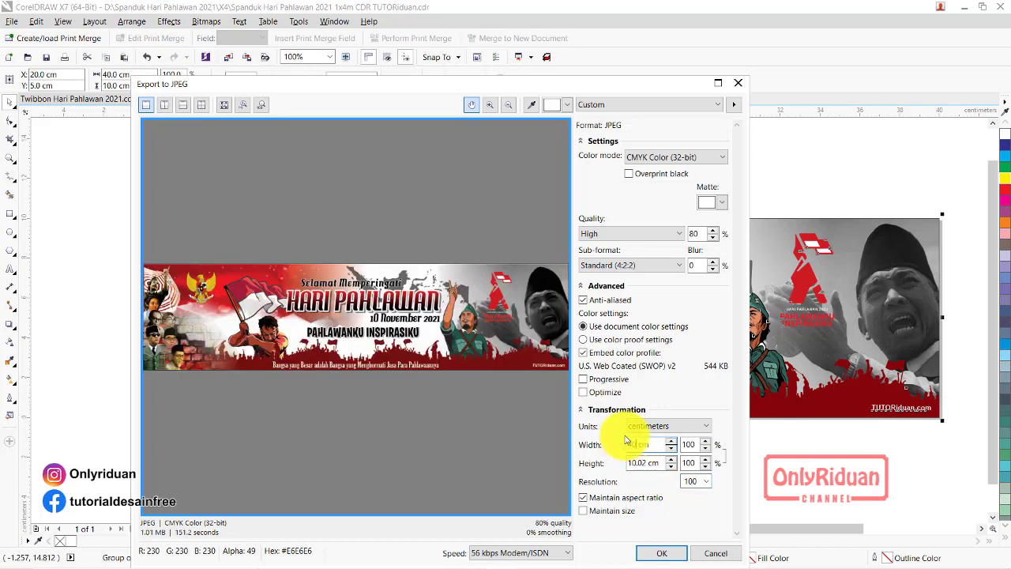
{"action": "left_click", "coordinate": [705, 481]}
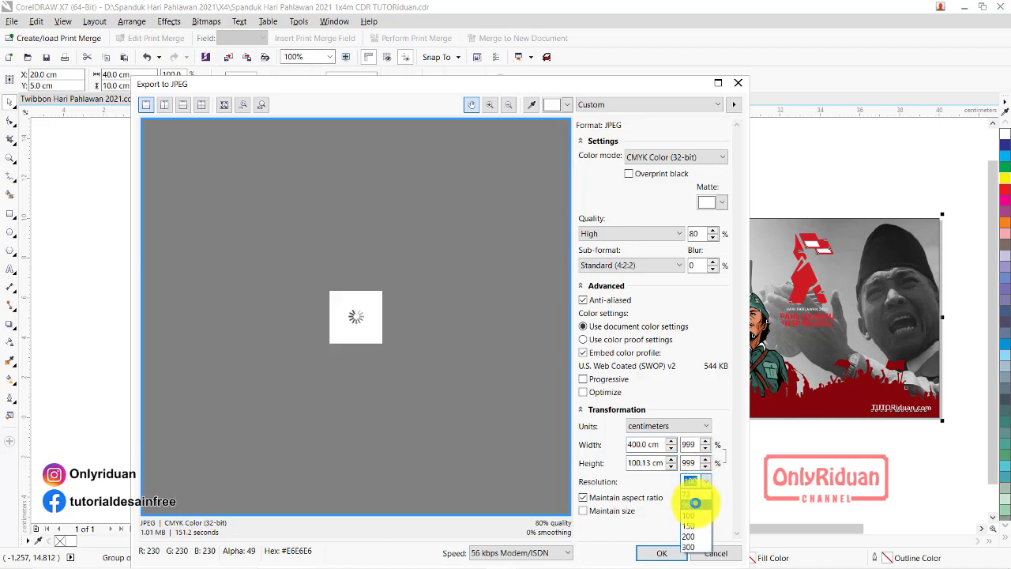
{"action": "left_click", "coordinate": [695, 504]}
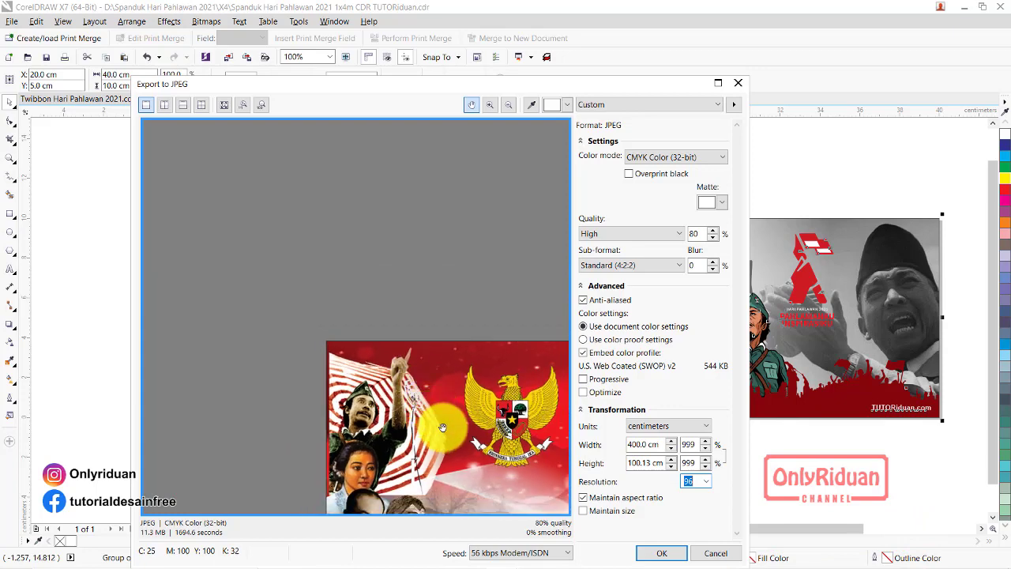
Pan the export preview across the banner to check it
{"action": "left_click_drag", "start_coordinate": [411, 376], "coordinate": [305, 254]}
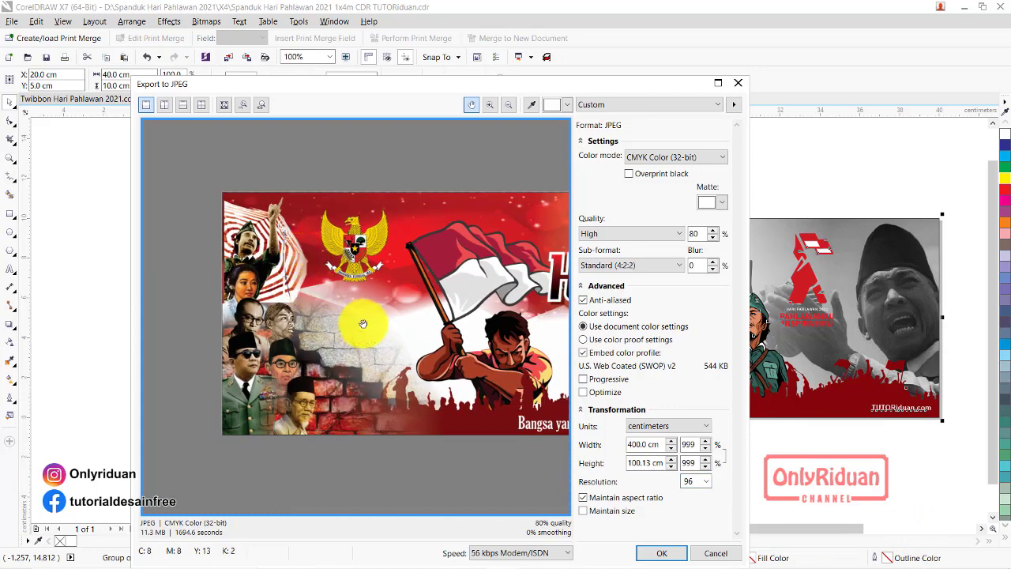
{"action": "left_click_drag", "start_coordinate": [361, 323], "coordinate": [290, 282]}
{"action": "left_click_drag", "start_coordinate": [405, 284], "coordinate": [229, 268]}
{"action": "left_click_drag", "start_coordinate": [339, 316], "coordinate": [170, 308]}
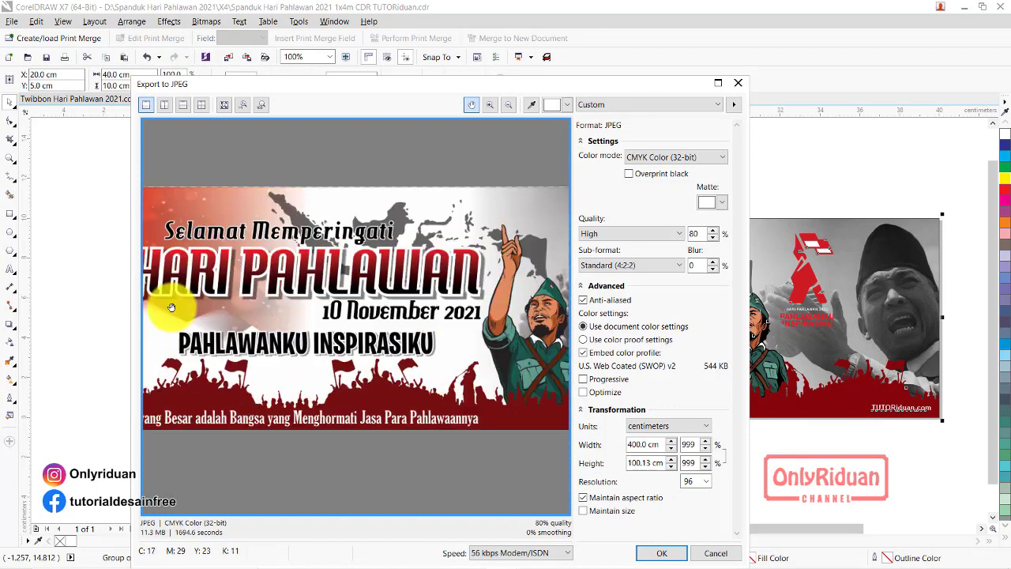
{"action": "mouse_move", "coordinate": [545, 260]}
{"action": "left_mouse_down"}
{"action": "mouse_move", "coordinate": [268, 326]}
{"action": "mouse_move", "coordinate": [384, 323]}
{"action": "mouse_move", "coordinate": [418, 300]}
{"action": "left_mouse_up"}
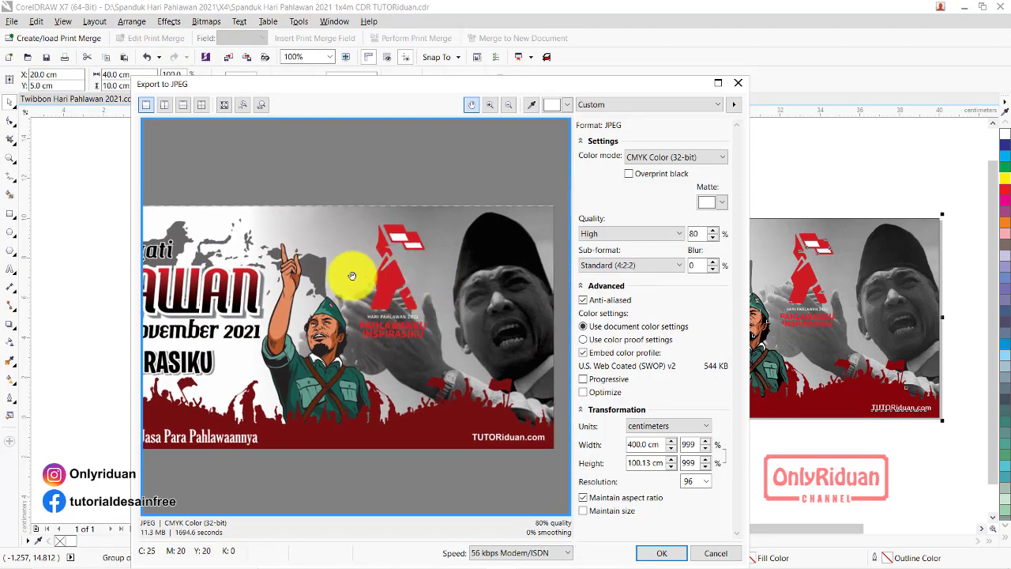
Finish the CorelDRAW JPEG export, return to Photoshop, and dock the Layers panel
{"action": "left_click", "coordinate": [659, 552]}
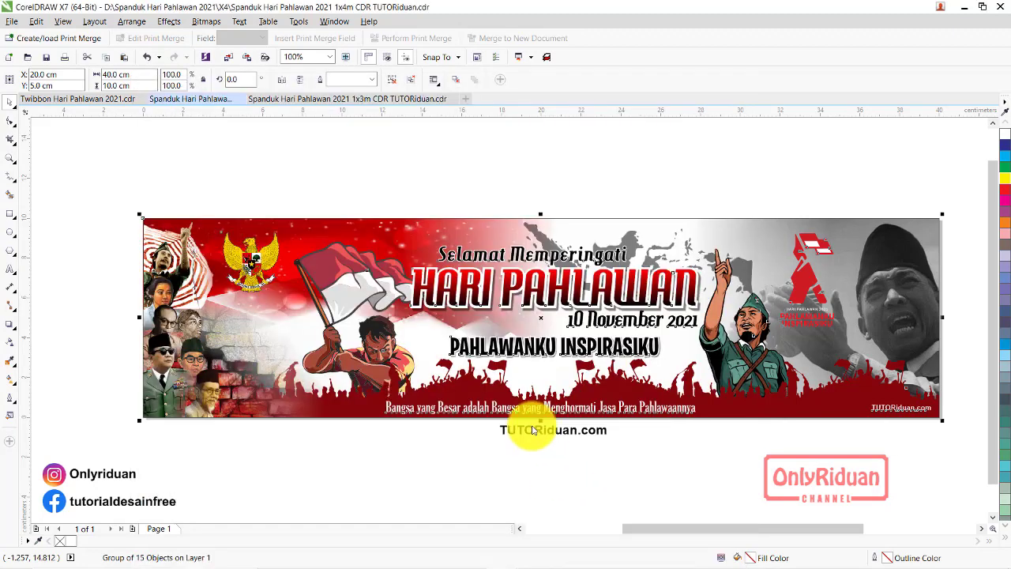
{"action": "left_click", "coordinate": [632, 555]}
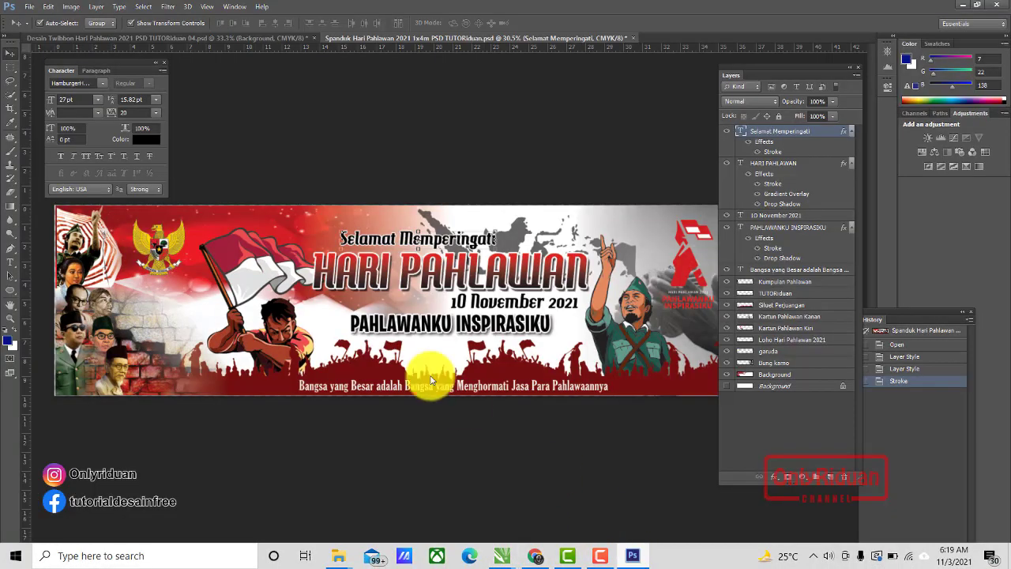
{"action": "left_click", "coordinate": [329, 174]}
{"action": "left_click_drag", "start_coordinate": [757, 70], "coordinate": [908, 196]}
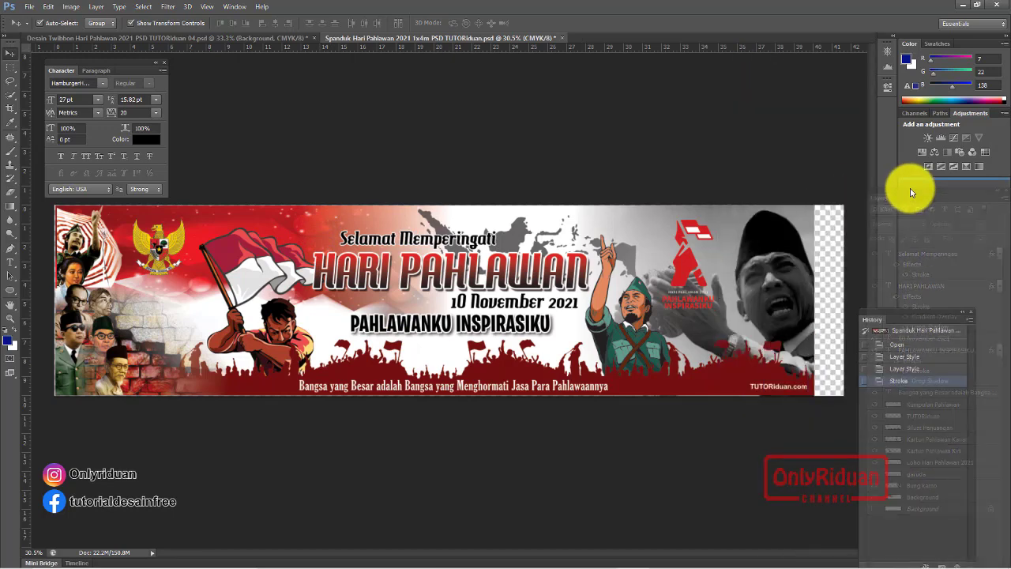
{"action": "left_click_drag", "start_coordinate": [908, 196], "coordinate": [925, 210]}
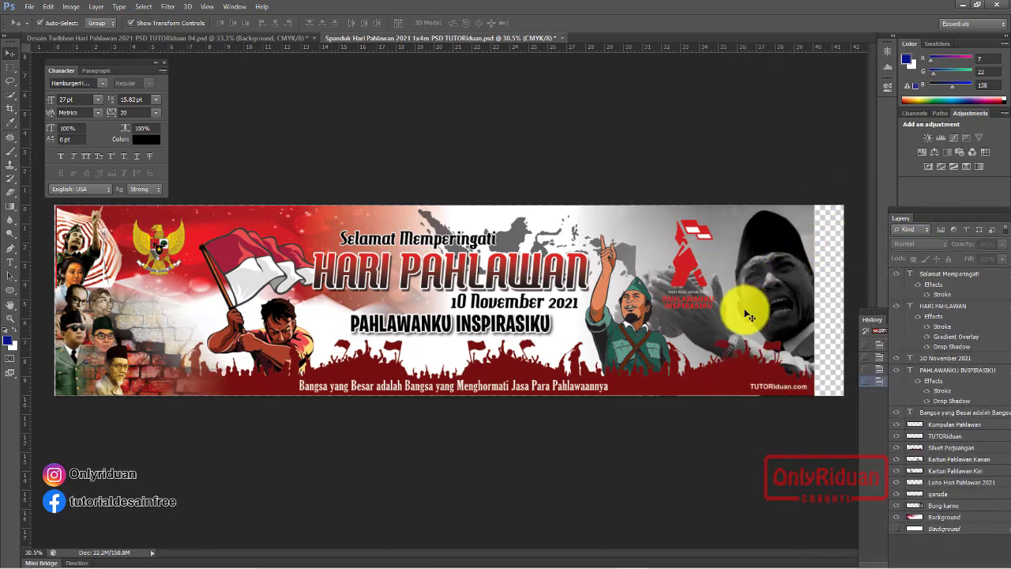
Crop the transparent strip off the banner's right edge
{"action": "left_click", "coordinate": [10, 108]}
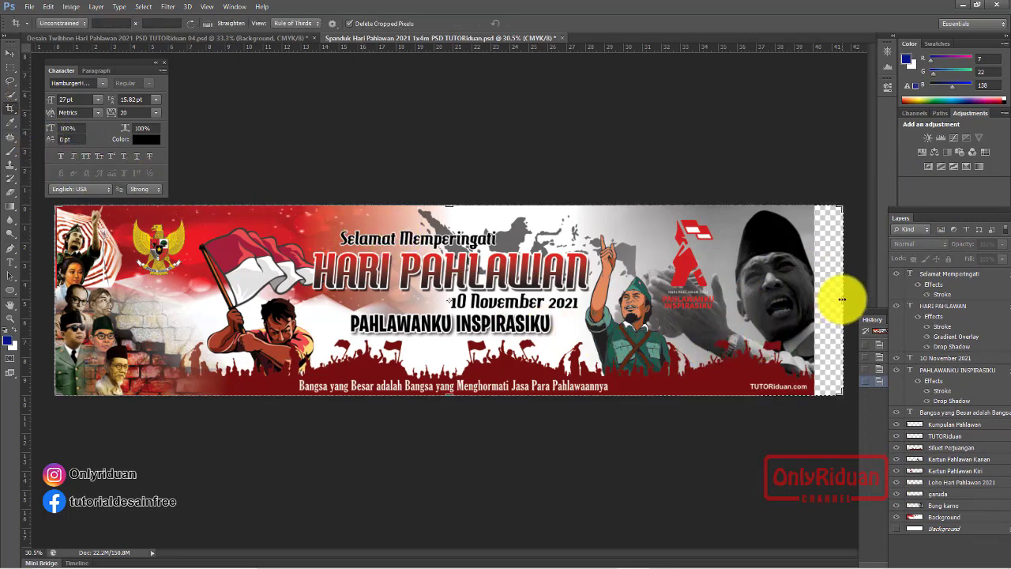
{"action": "left_click_drag", "start_coordinate": [842, 300], "coordinate": [828, 293]}
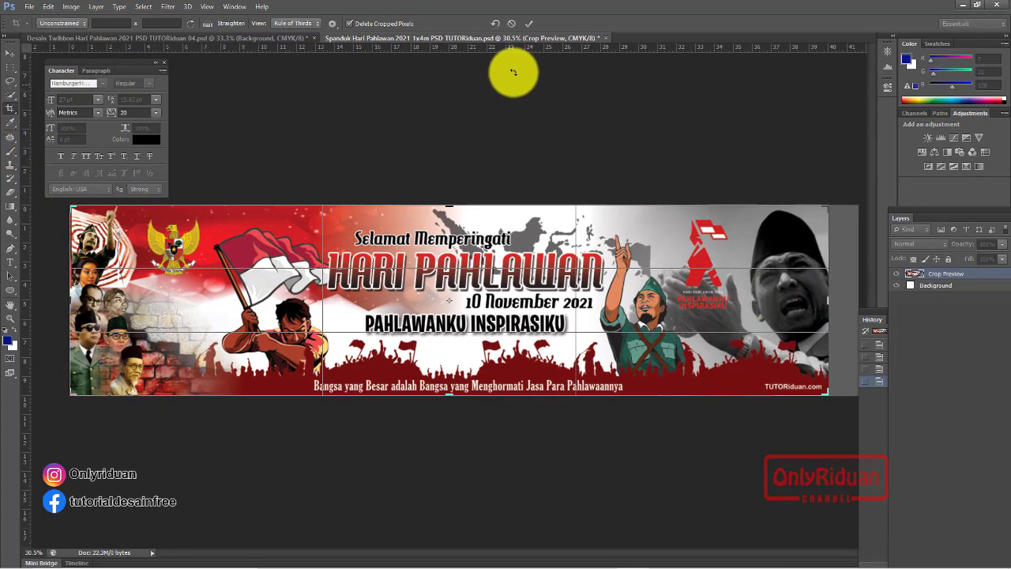
{"action": "left_click", "coordinate": [528, 22]}
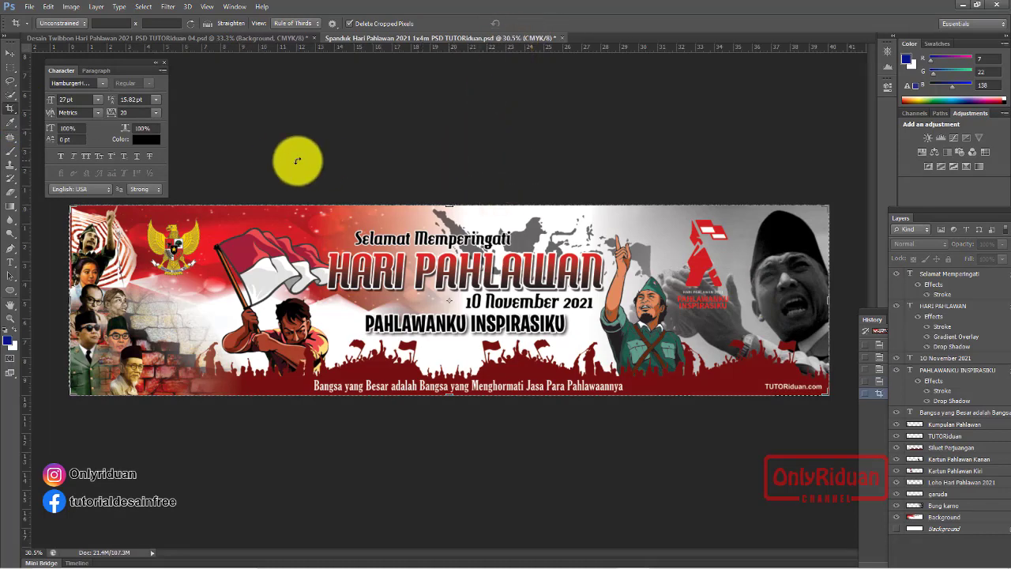
Resize the banner to 400 cm wide with constrained proportions, then fit it on screen
{"action": "left_click", "coordinate": [70, 7]}
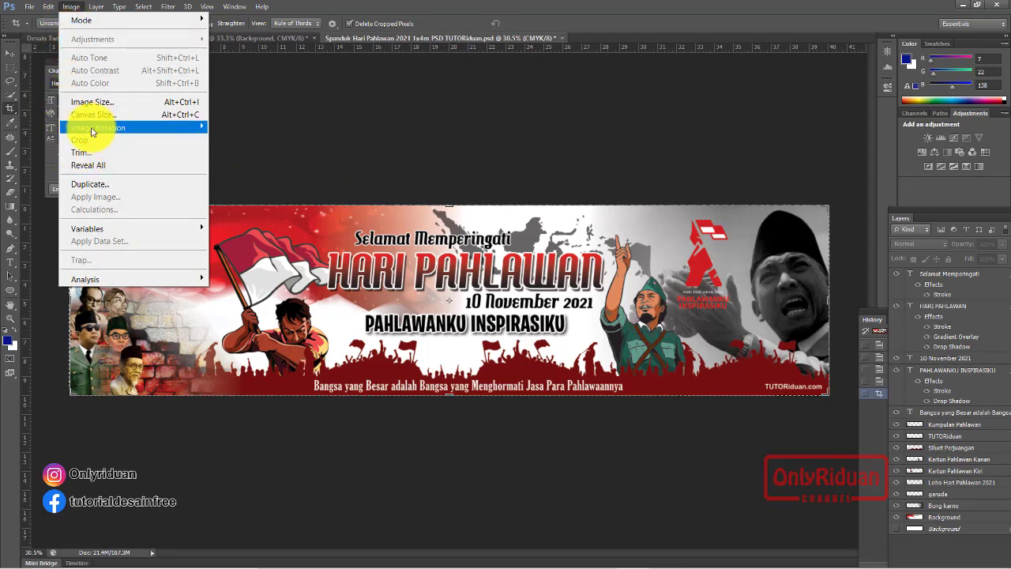
{"action": "mouse_move", "coordinate": [98, 127]}
{"action": "left_click", "coordinate": [101, 101]}
{"action": "type", "text": "96"}
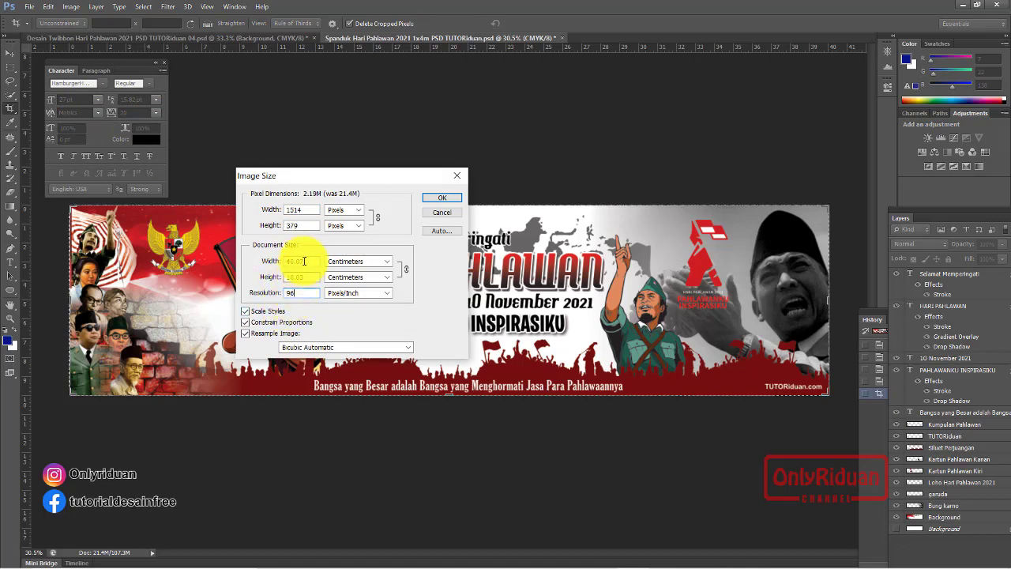
{"action": "left_click", "coordinate": [275, 261]}
{"action": "type", "text": "400"}
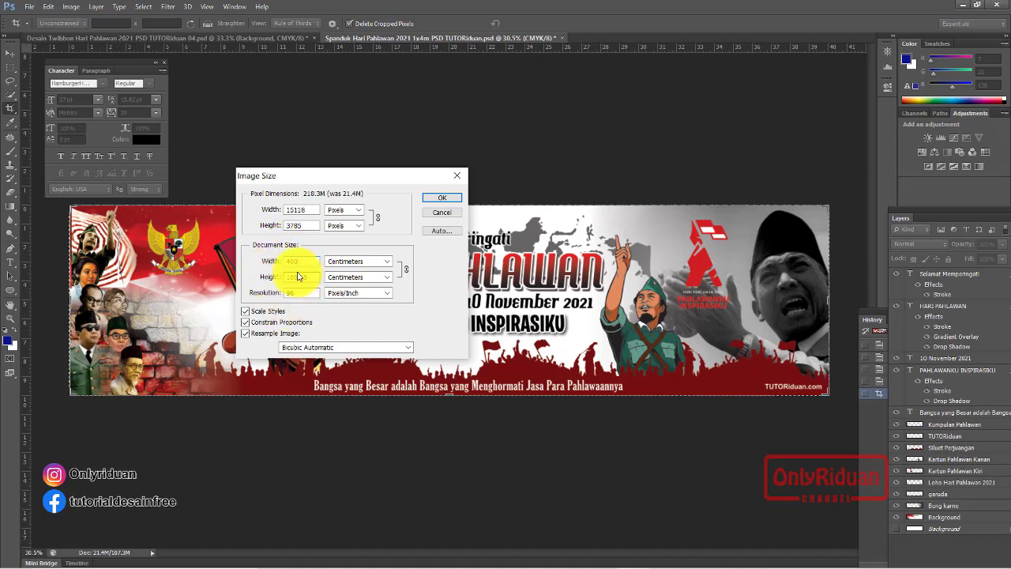
{"action": "left_click", "coordinate": [440, 200]}
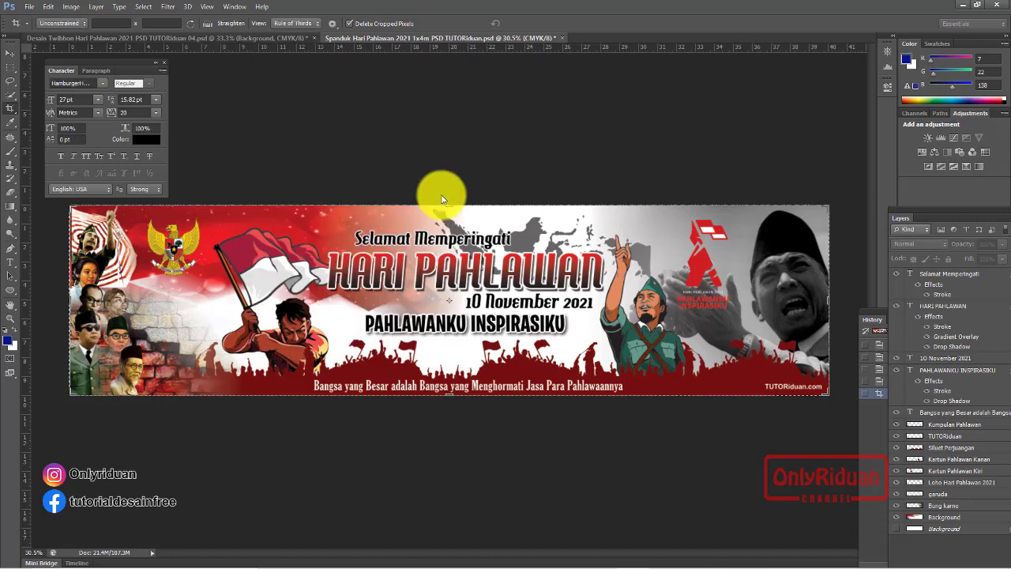
{"action": "key", "text": "ctrl+1"}
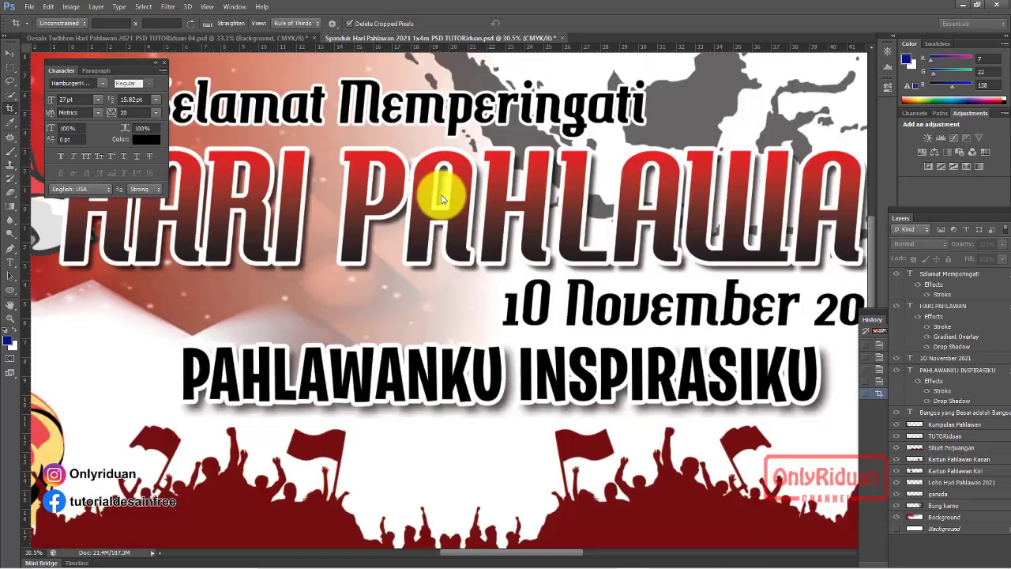
{"action": "key", "text": "ctrl+0"}
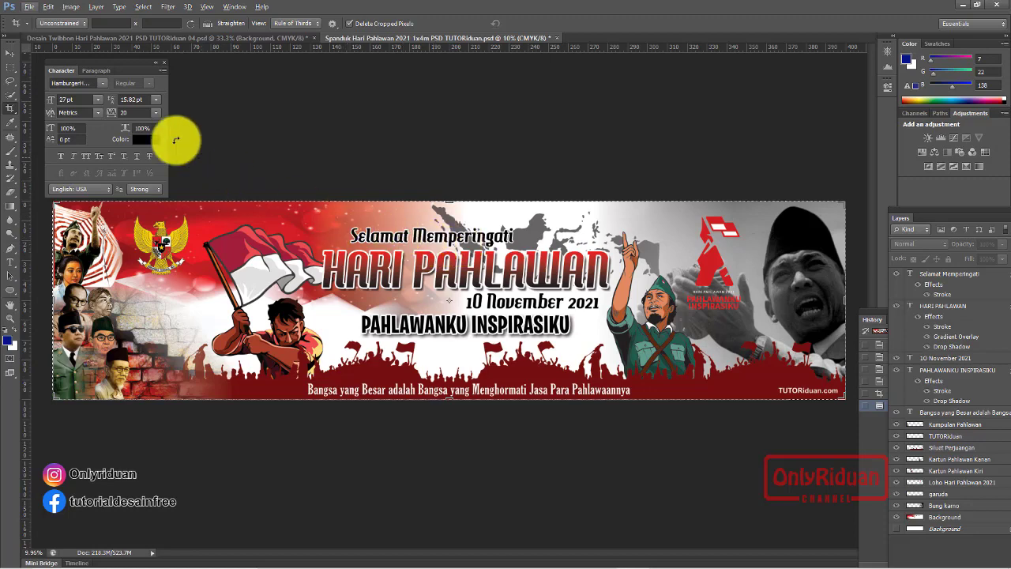
Save the banner as a JPEG into D:\Twibbon Hari Pahlawan\Hasil
{"action": "left_click", "coordinate": [28, 7]}
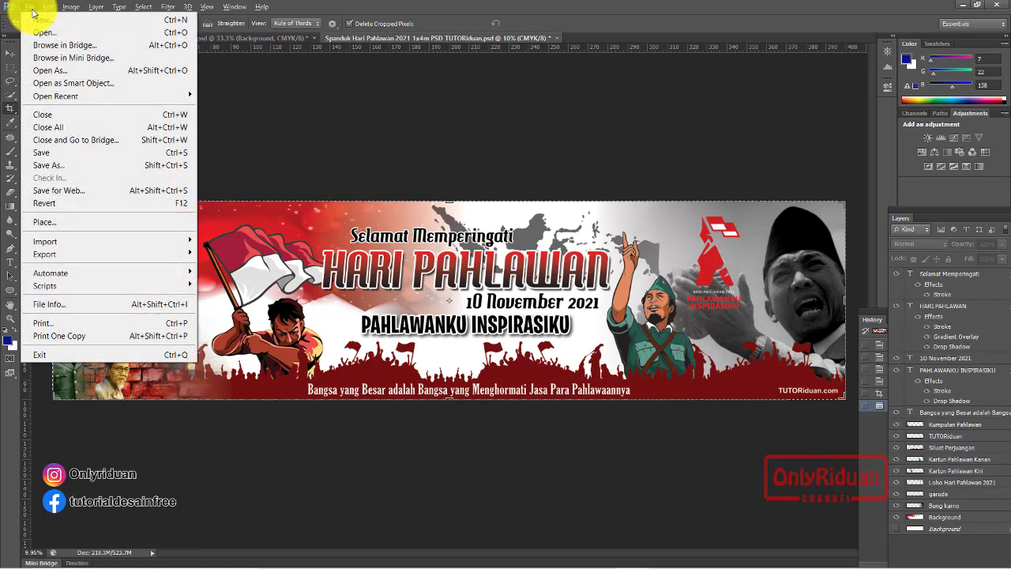
{"action": "left_click", "coordinate": [79, 164]}
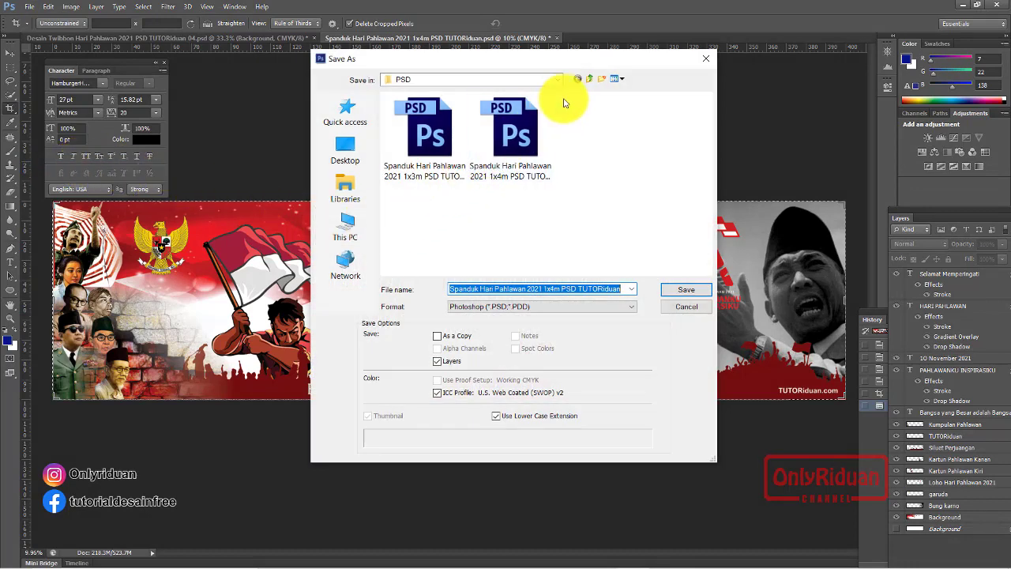
{"action": "left_click", "coordinate": [558, 80]}
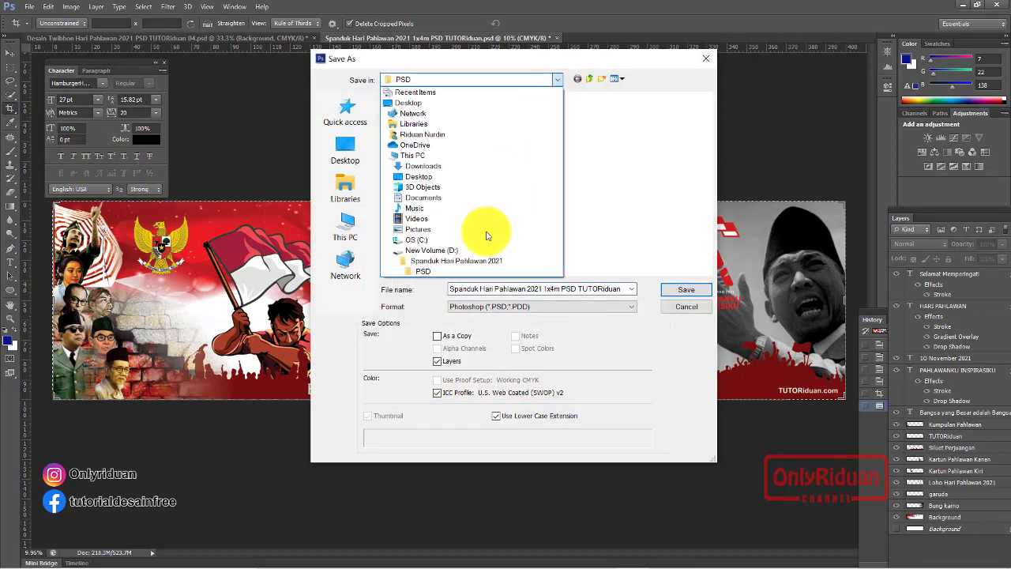
{"action": "left_click", "coordinate": [442, 250]}
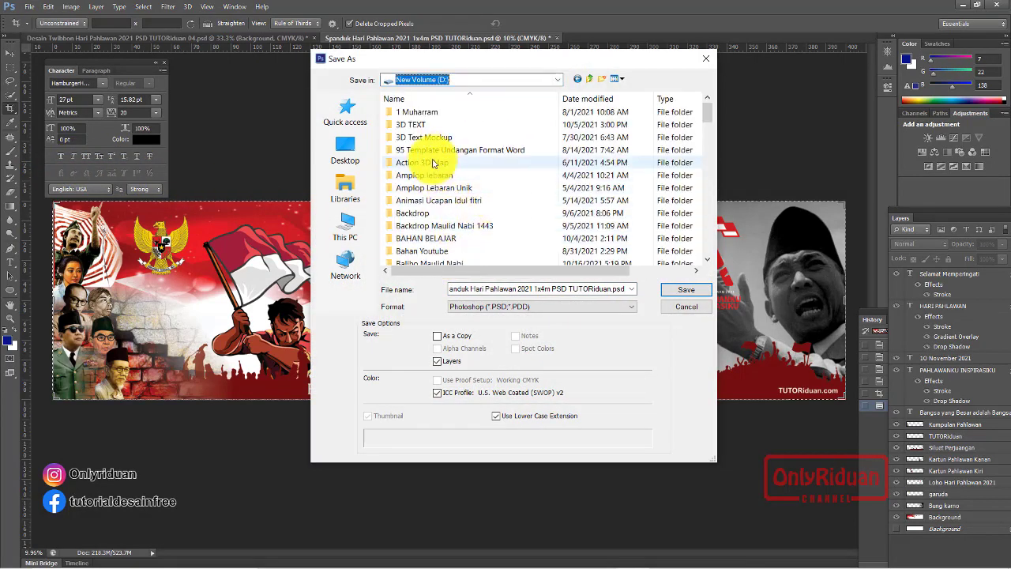
{"action": "scroll", "coordinate": [422, 155], "scroll_direction": "down", "scroll_amount": 15}
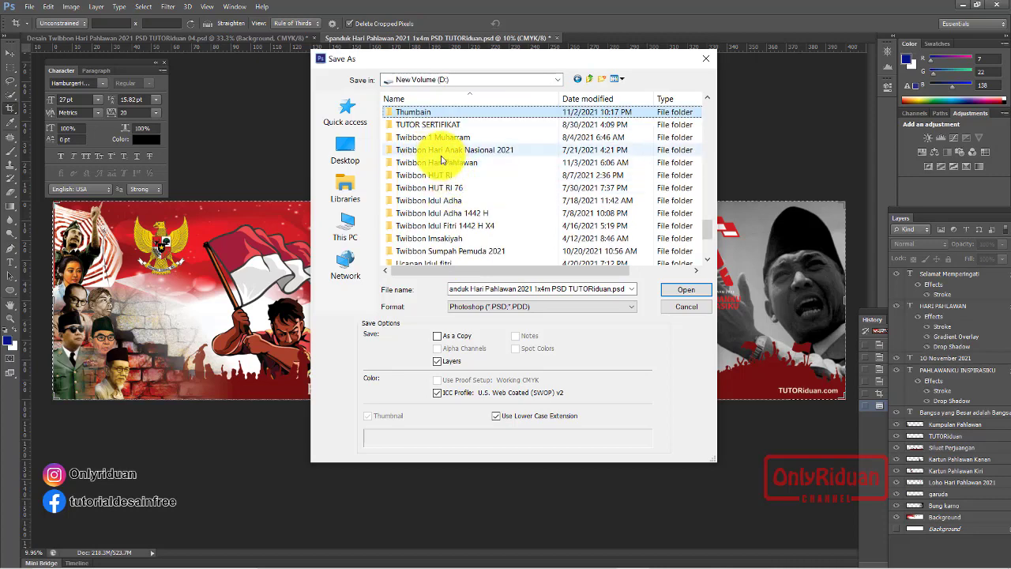
{"action": "double_click", "coordinate": [445, 162]}
{"action": "double_click", "coordinate": [427, 154]}
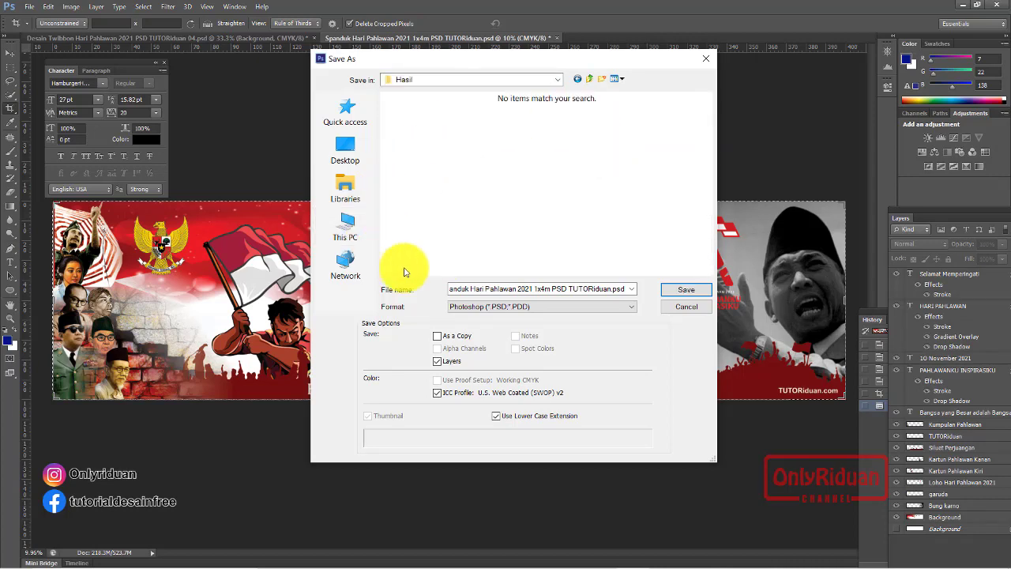
{"action": "left_click", "coordinate": [530, 307]}
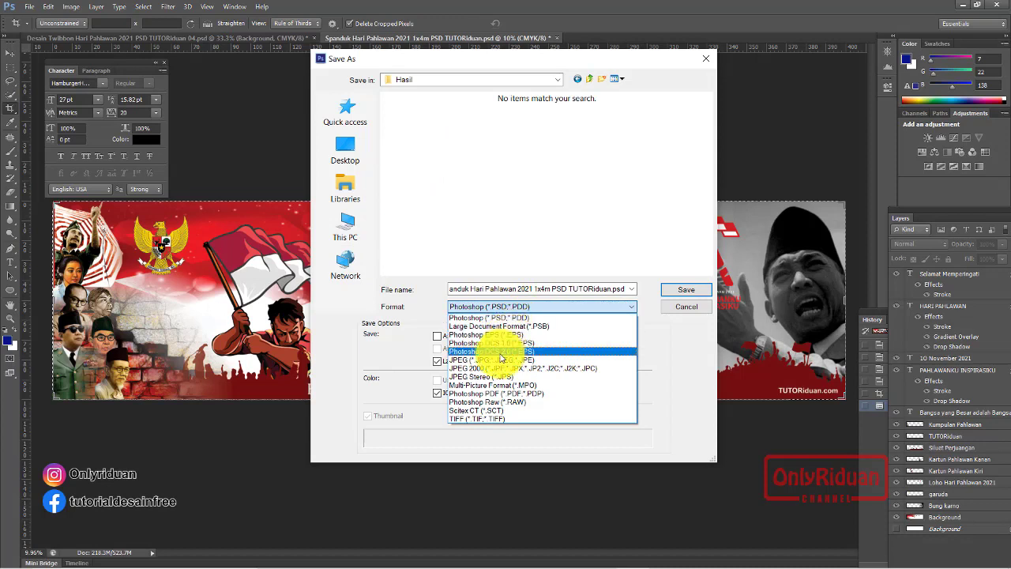
{"action": "left_click", "coordinate": [493, 360]}
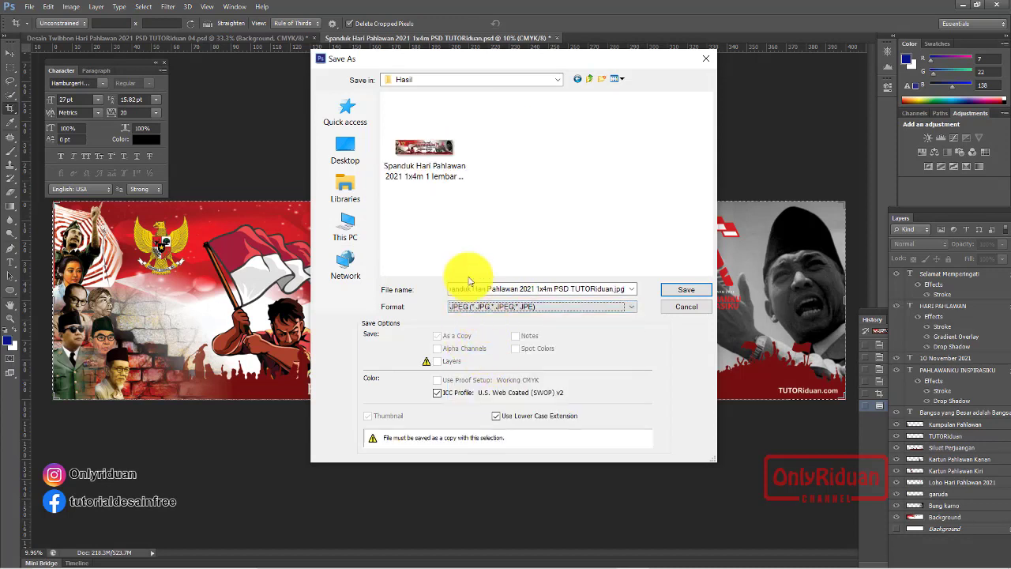
Name it 'Spanduk Hari Pahlawan 2021 1x4m 1 lembar MA Photoshop' and save at Maximum quality 12
{"action": "left_click", "coordinate": [440, 154]}
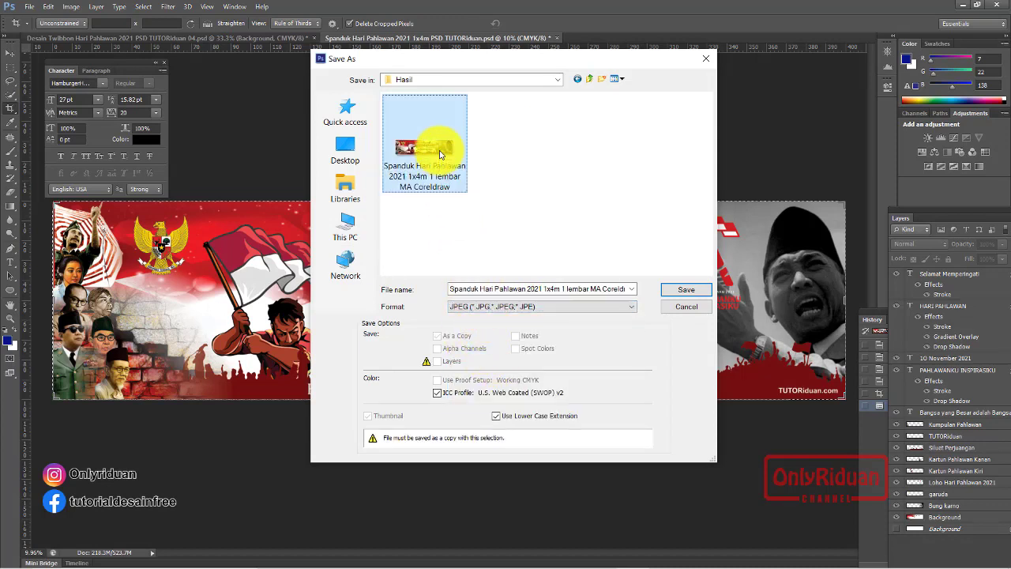
{"action": "left_click", "coordinate": [608, 290]}
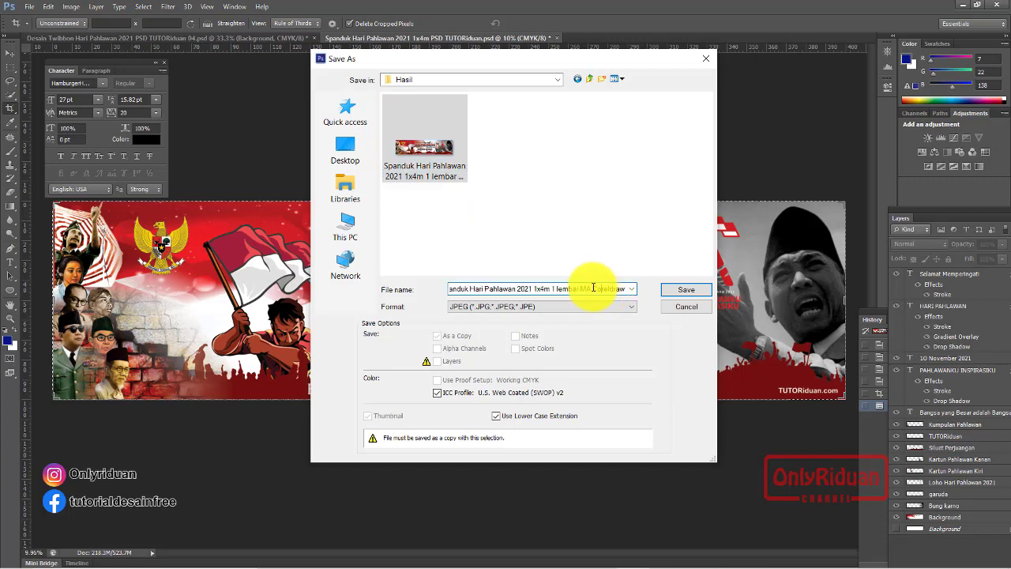
{"action": "left_click_drag", "start_coordinate": [593, 288], "coordinate": [612, 285]}
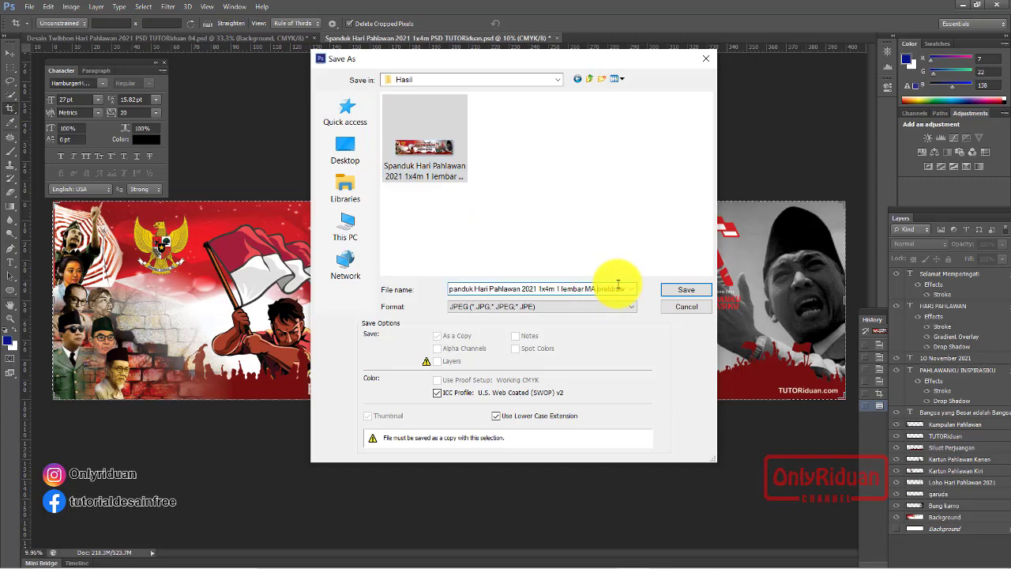
{"action": "key", "text": "BackSpace"}
{"action": "type", "text": "Photoshop"}
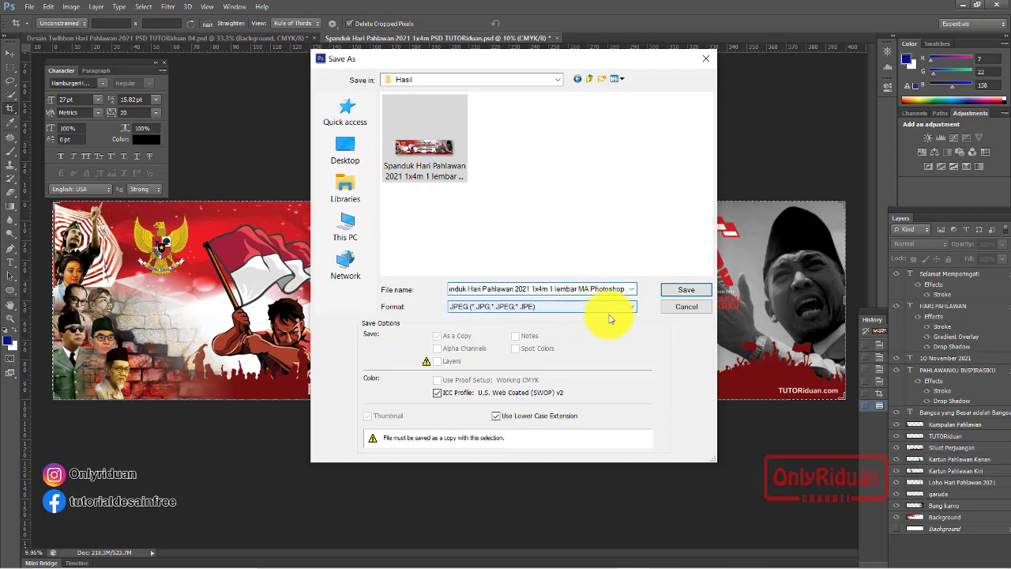
{"action": "key", "text": "Return"}
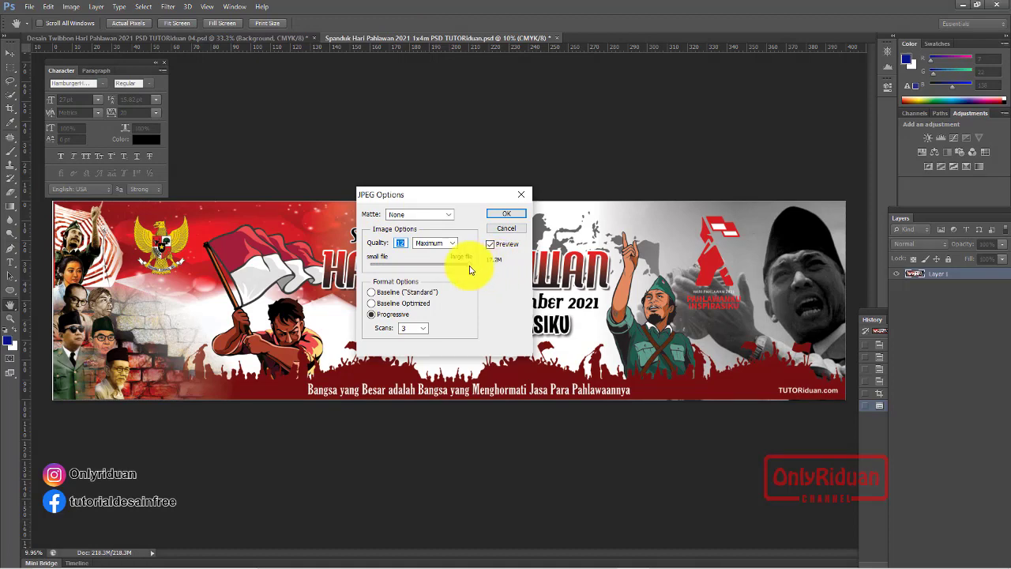
{"action": "left_click", "coordinate": [506, 217]}
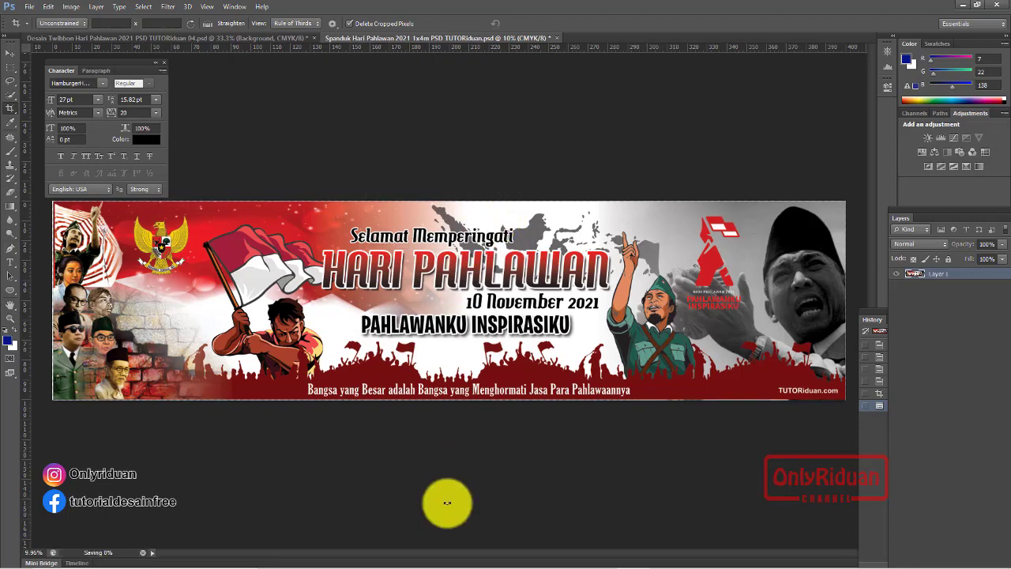
{"action": "mouse_move", "coordinate": [338, 555]}
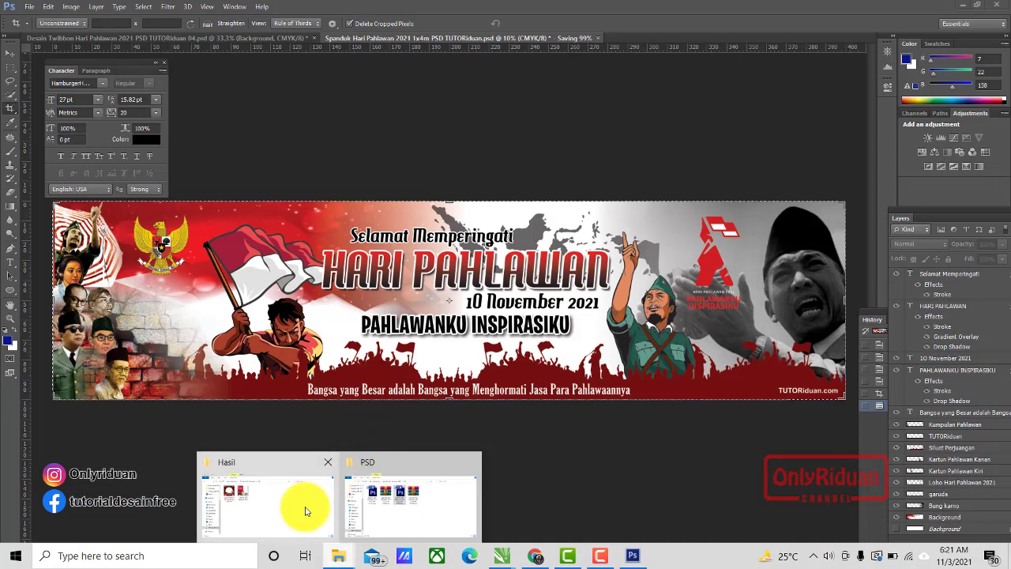
Check the sizes of the Coreldraw and Photoshop Spanduk JPEGs in Hasil, then minimise Explorer
{"action": "left_click", "coordinate": [301, 503]}
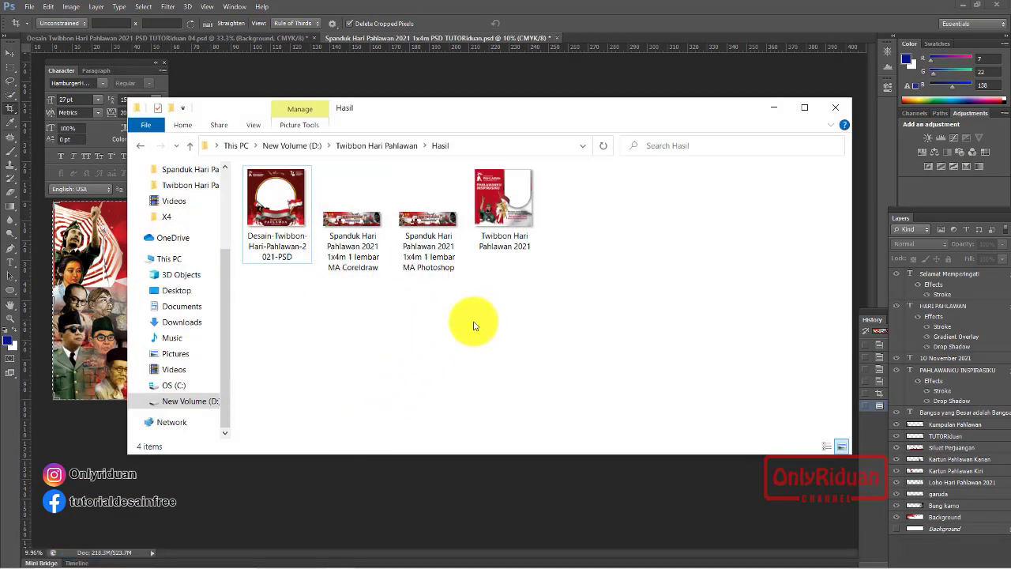
{"action": "left_click", "coordinate": [353, 225]}
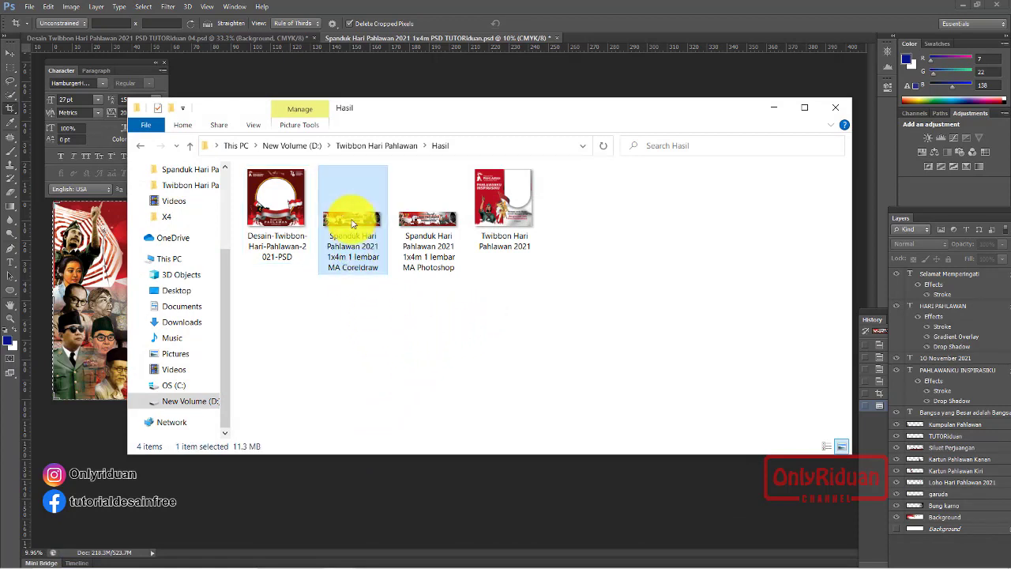
{"action": "left_click", "coordinate": [431, 228]}
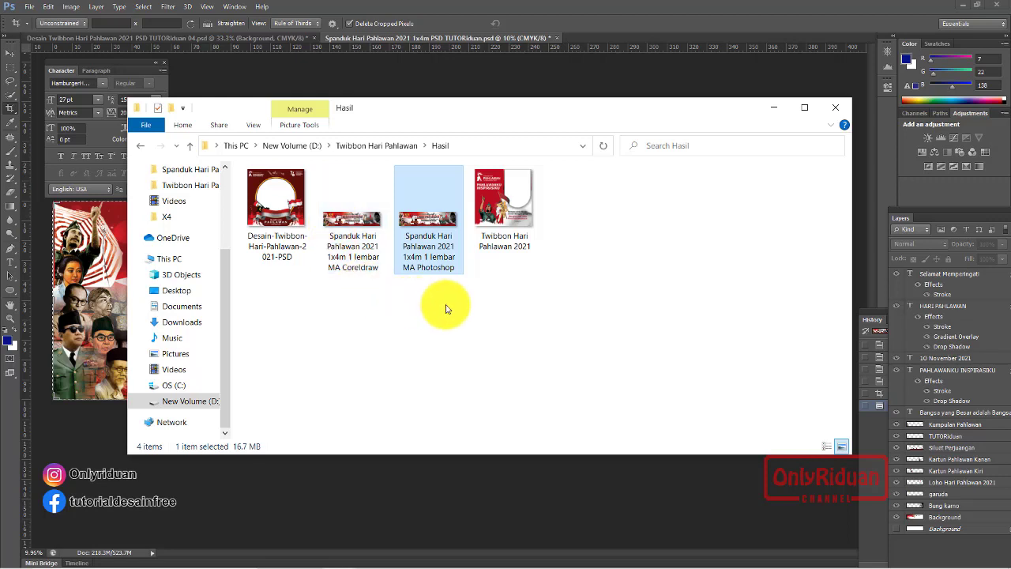
{"action": "left_click_drag", "start_coordinate": [454, 304], "coordinate": [347, 220]}
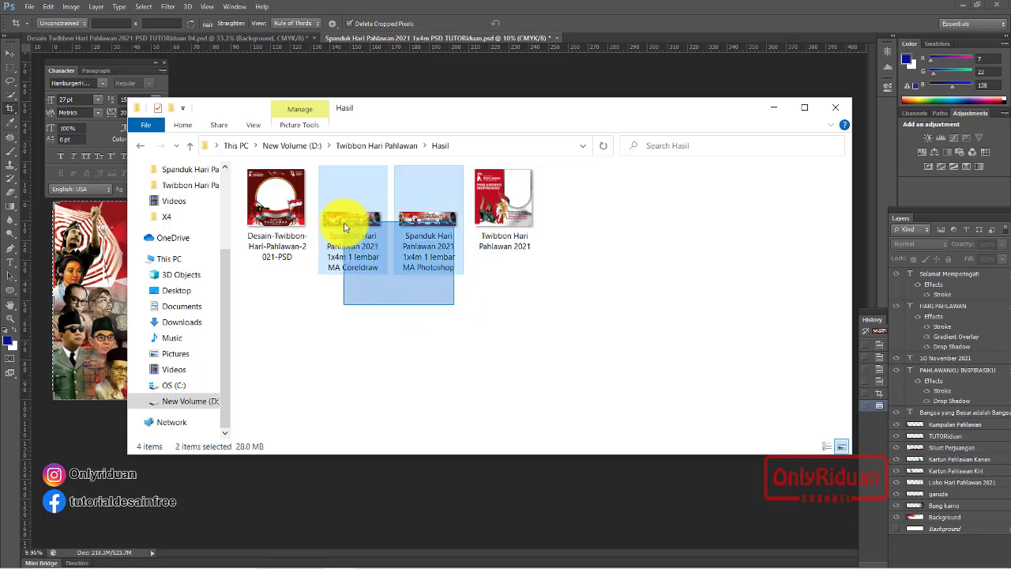
{"action": "left_click", "coordinate": [498, 214]}
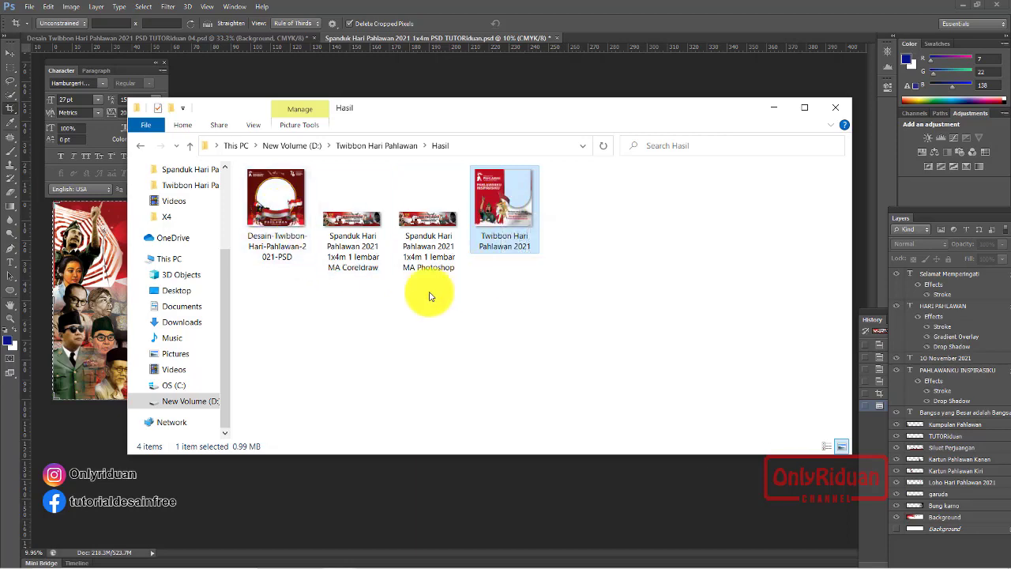
{"action": "left_click", "coordinate": [774, 107]}
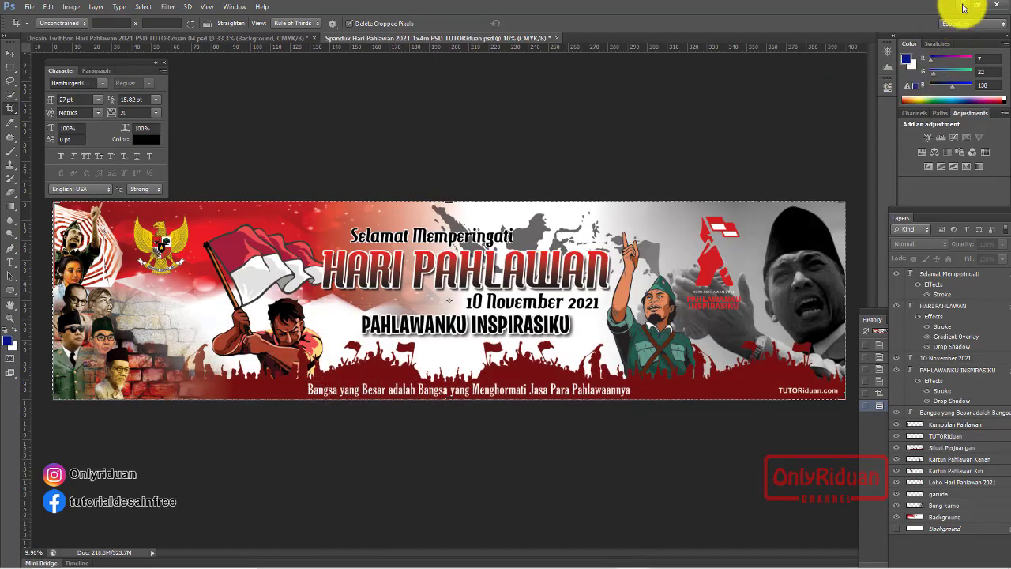